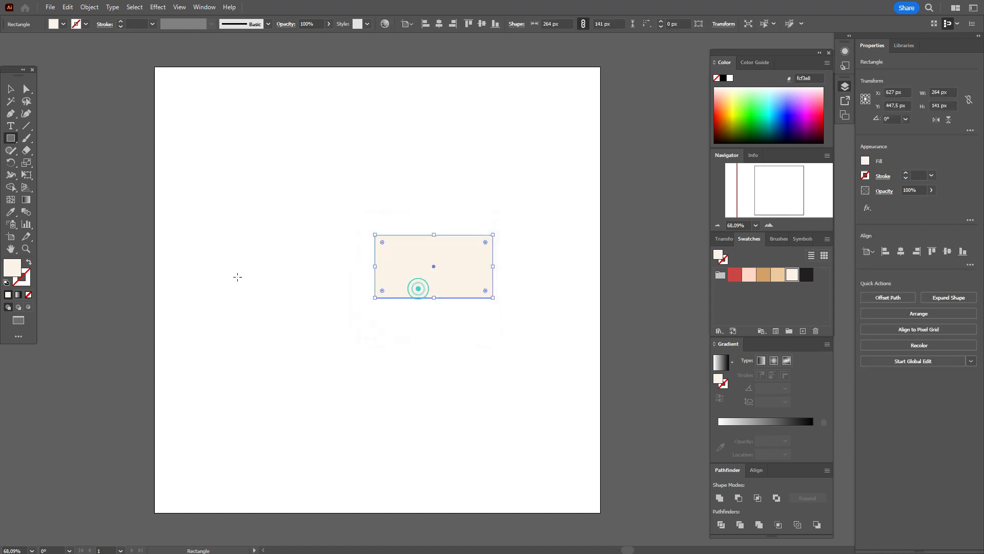
# Move the cream rectangle up and to the left, and pull its two upper corners inward to form a symmetrical trapezoid
pyautogui.press('v')
pyautogui.moveTo(476, 255); pyautogui.dragTo(406, 232)
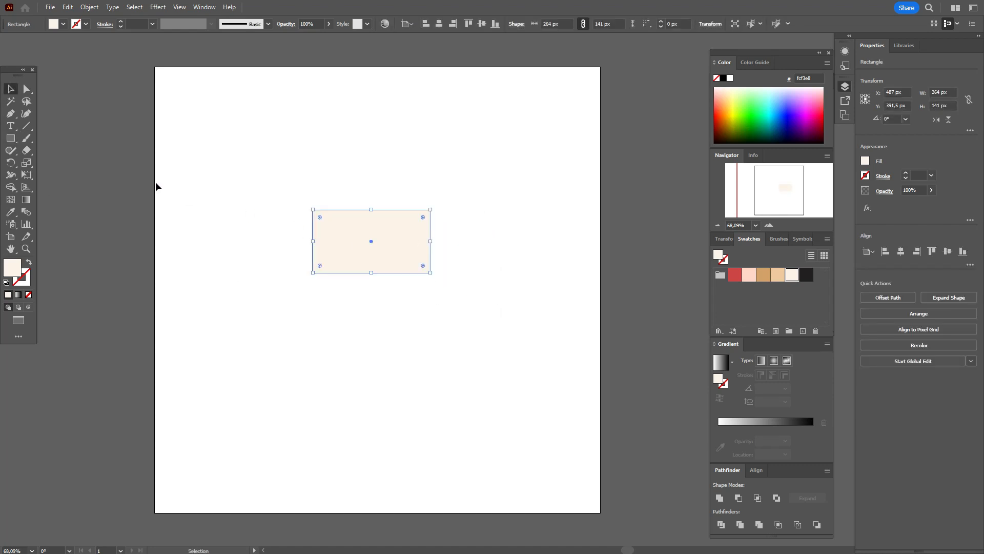
pyautogui.click(27, 89)
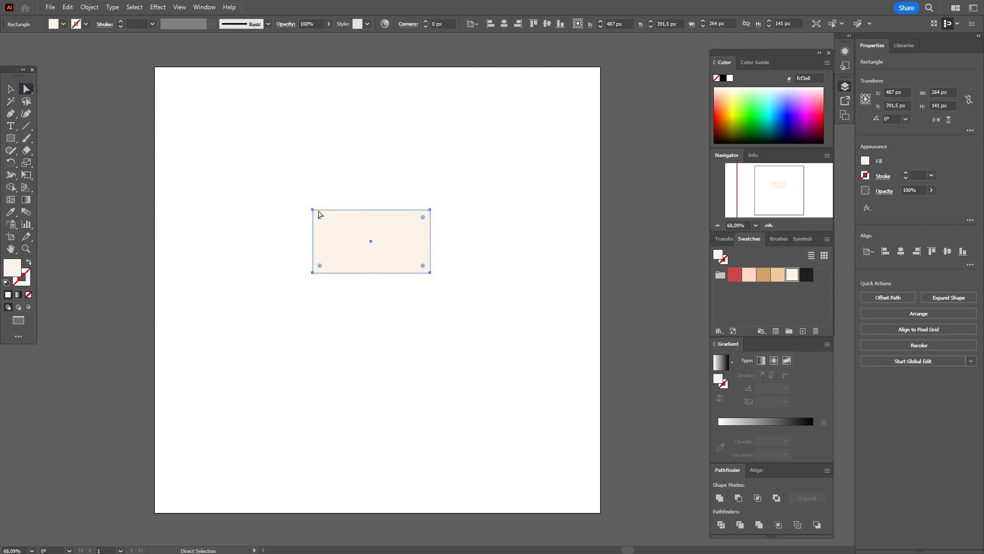
pyautogui.moveTo(312, 209); pyautogui.dragTo(330, 209)
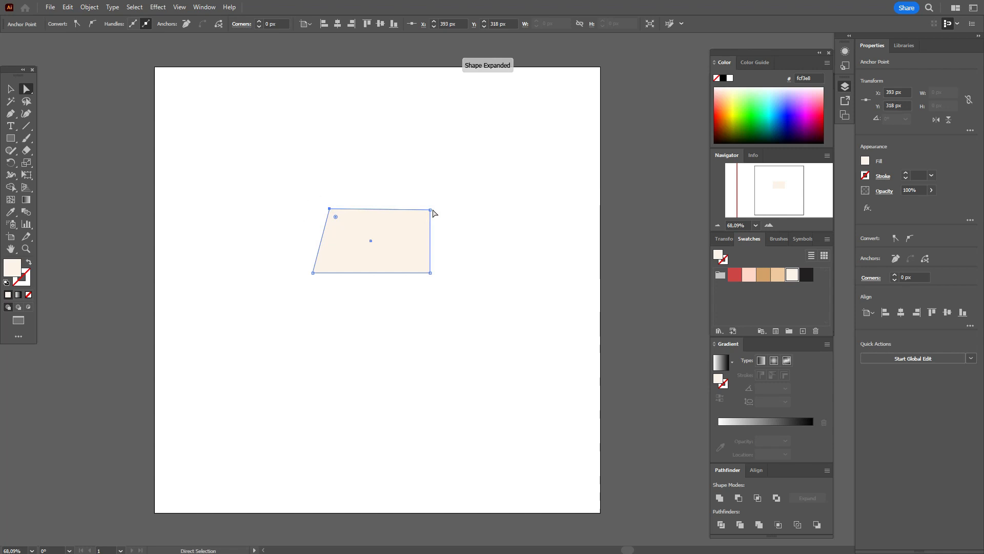
pyautogui.moveTo(431, 209); pyautogui.dragTo(418, 209)
pyautogui.moveTo(329, 209); pyautogui.dragTo(327, 209)
# Bow the trapezoid's left and right sides slightly outward with the Curvature tool, and deselect the shape
pyautogui.click(25, 114)
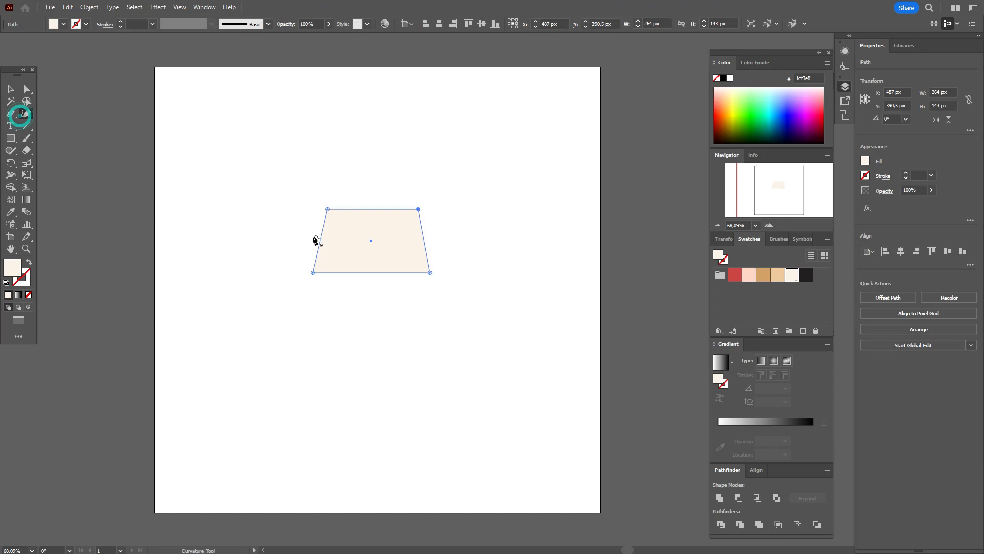
pyautogui.moveTo(320, 240); pyautogui.dragTo(315, 238)
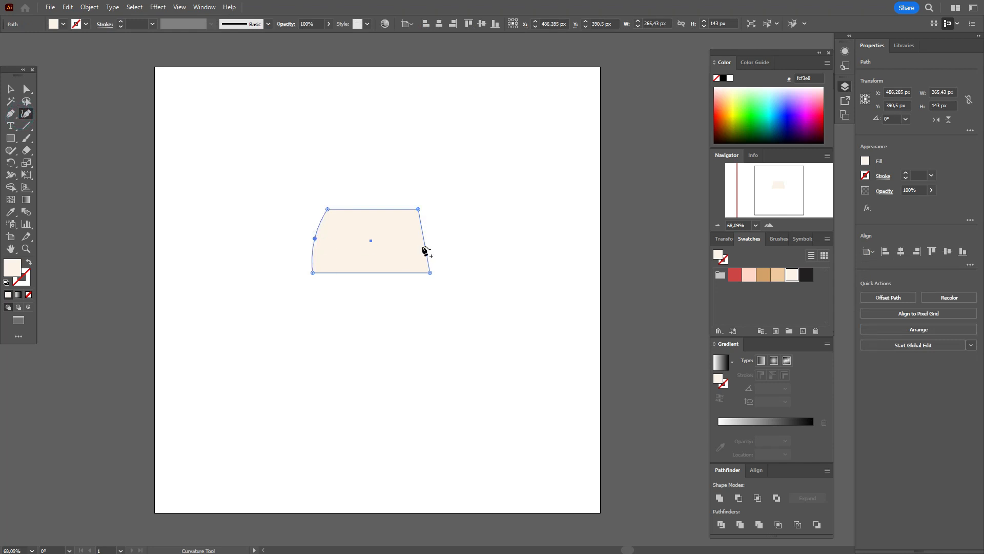
pyautogui.moveTo(425, 240); pyautogui.dragTo(430, 240)
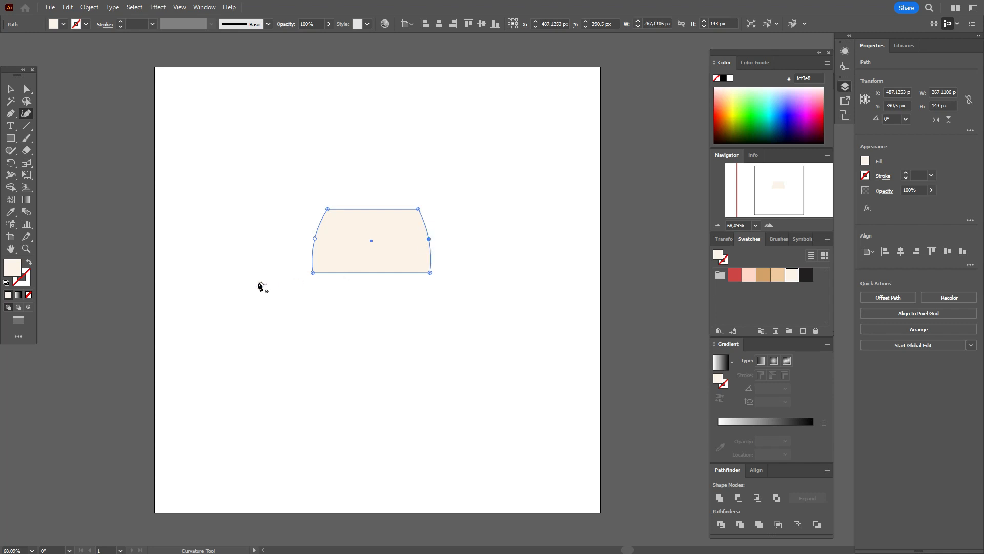
pyautogui.click(10, 89)
pyautogui.click(131, 152)
# Draw an ellipse about 67 × 98 px, rotate it to 330°, and place it over the shape's lower-left corner
pyautogui.moveTo(11, 137); pyautogui.dragTo(46, 137)
pyautogui.press('l')
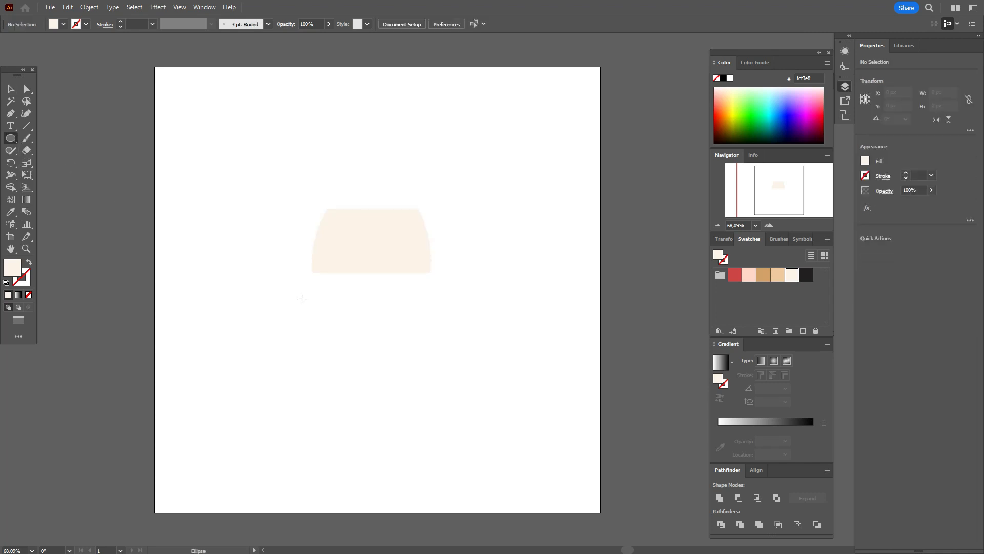
pyautogui.moveTo(295, 275)
pyautogui.mouseDown()
pyautogui.moveTo(318, 324)
pyautogui.moveTo(323, 318)
pyautogui.mouseUp()
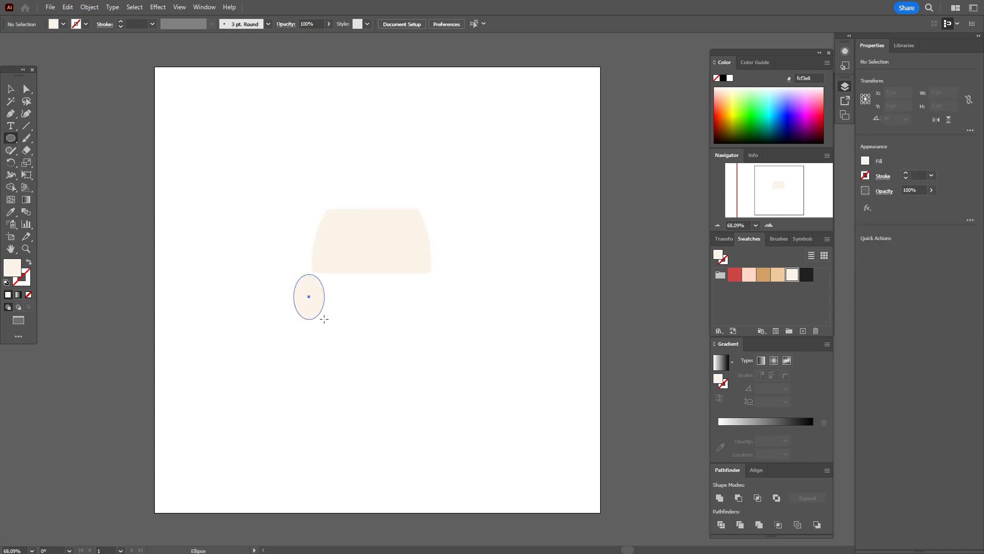
pyautogui.press('v')
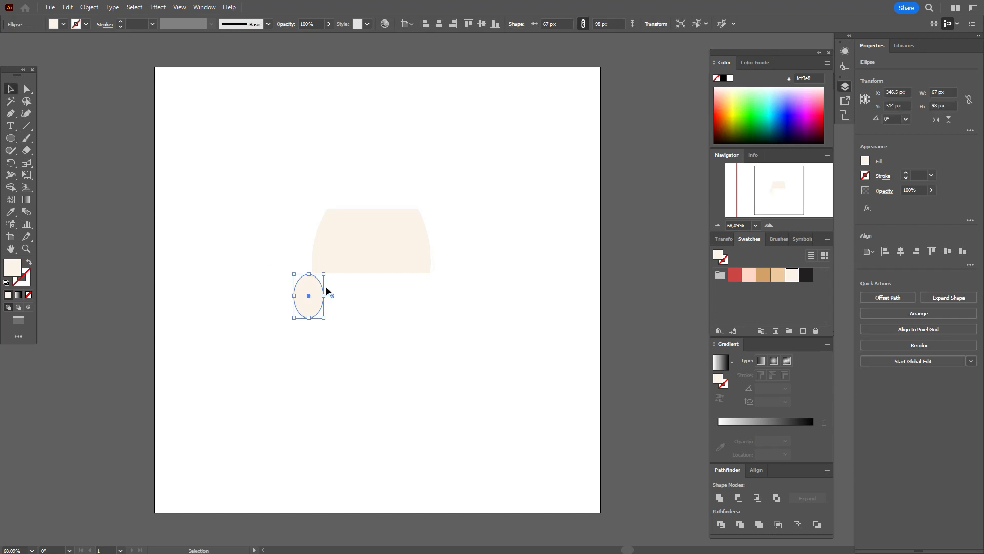
pyautogui.moveTo(330, 298); pyautogui.dragTo(309, 282)
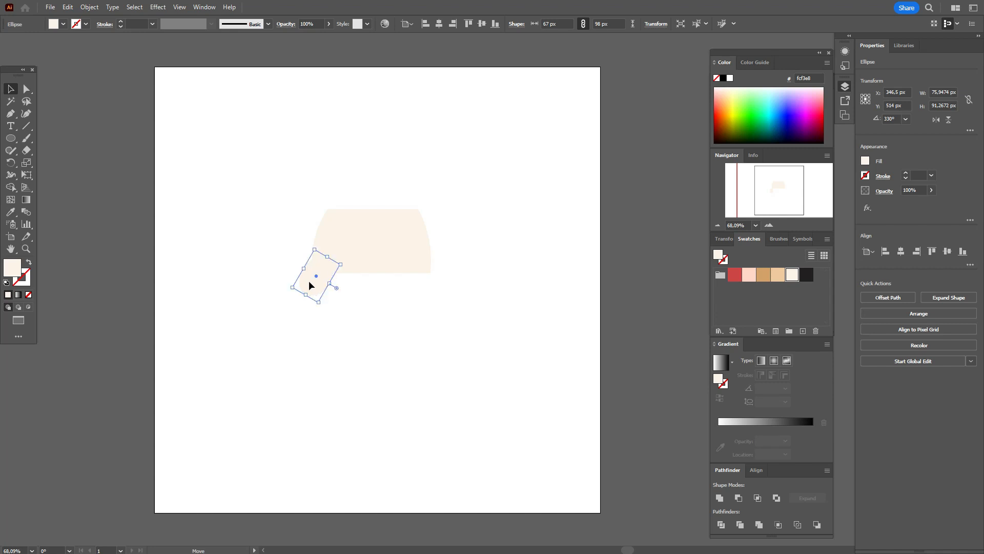
pyautogui.moveTo(309, 285); pyautogui.dragTo(305, 291)
# Add two more ellipses along the shape's lower edge: about 90 × 85 px beside the first, and about 130 × 130 px at the centre
pyautogui.click(10, 138)
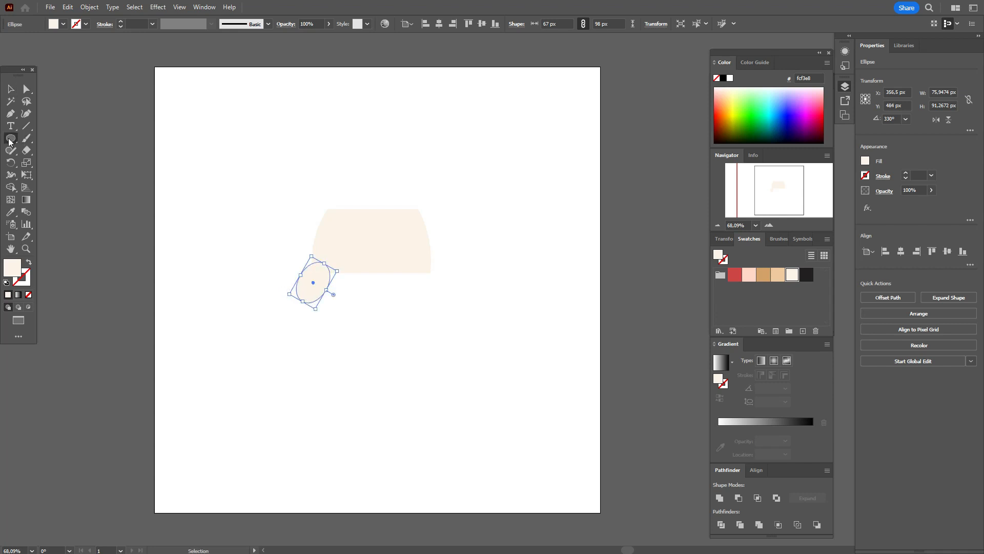
pyautogui.moveTo(321, 267); pyautogui.dragTo(342, 300)
pyautogui.click(10, 88)
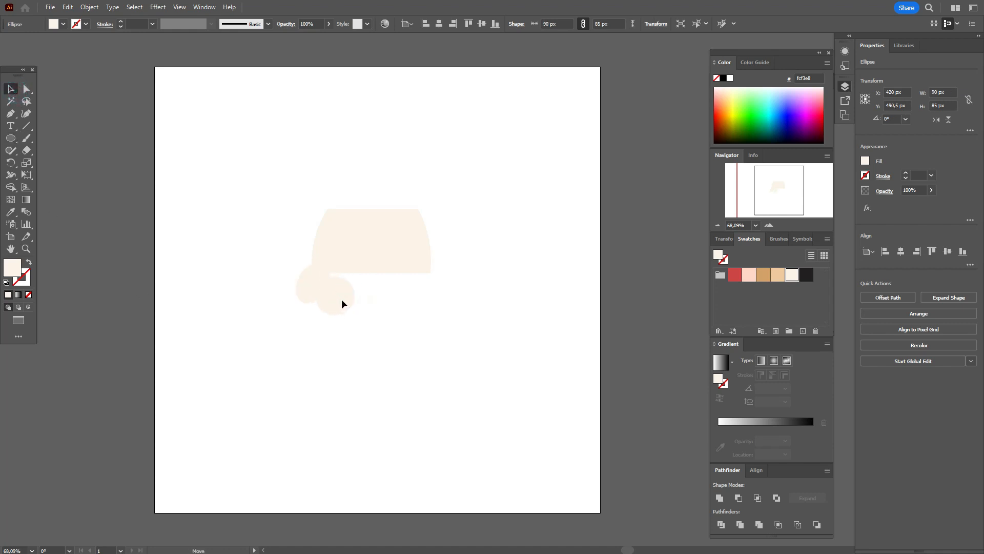
pyautogui.click(11, 139)
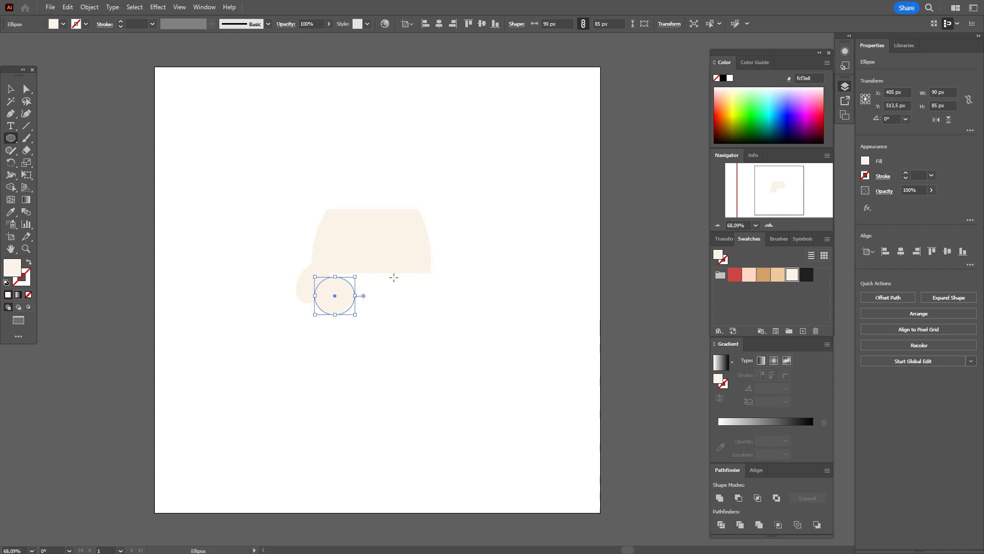
pyautogui.moveTo(351, 269); pyautogui.dragTo(366, 306)
pyautogui.click(11, 90)
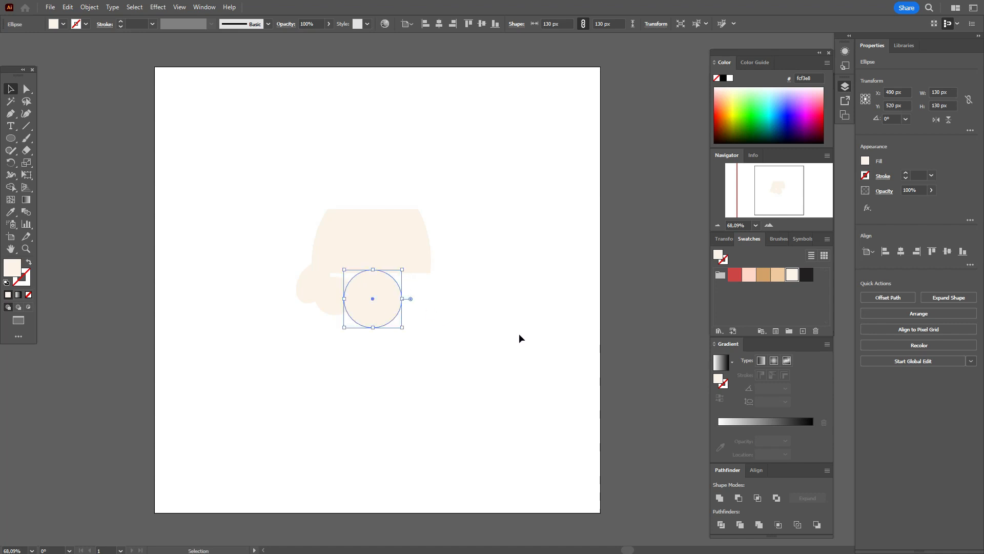
pyautogui.click(520, 340)
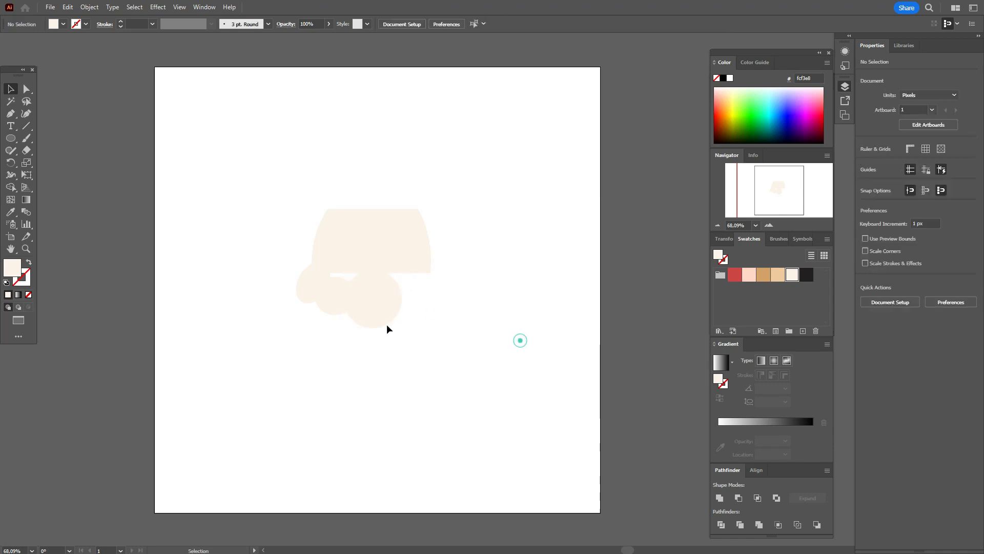
# Duplicate the two left ellipses, reflect the copies horizontally, and place them over the shape's lower-right corner
pyautogui.click(299, 285)
pyautogui.click(335, 306)
pyautogui.keyDown('shift'); pyautogui.click(298, 287); pyautogui.keyUp('shift')
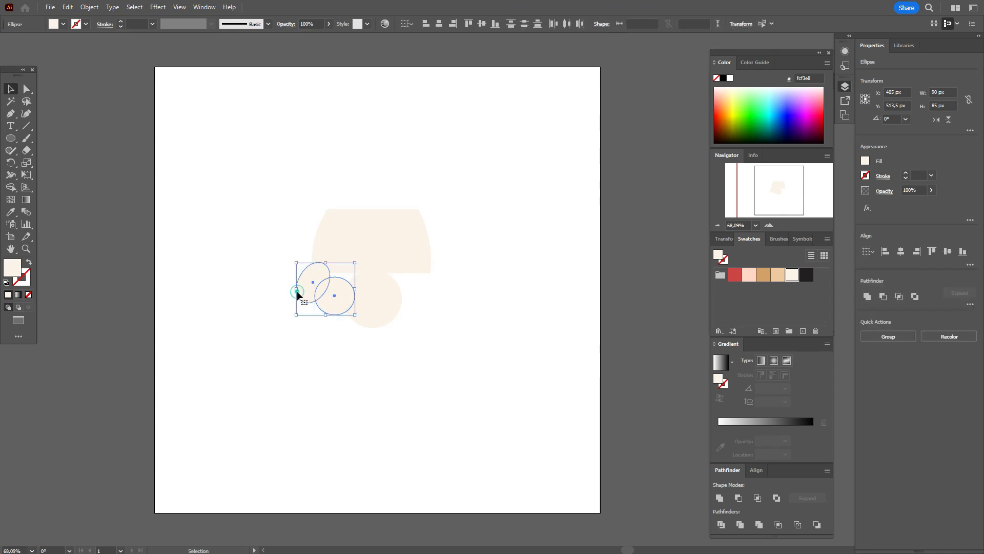
pyautogui.hotkey('ctrl', 'v')
pyautogui.rightClick(473, 297)
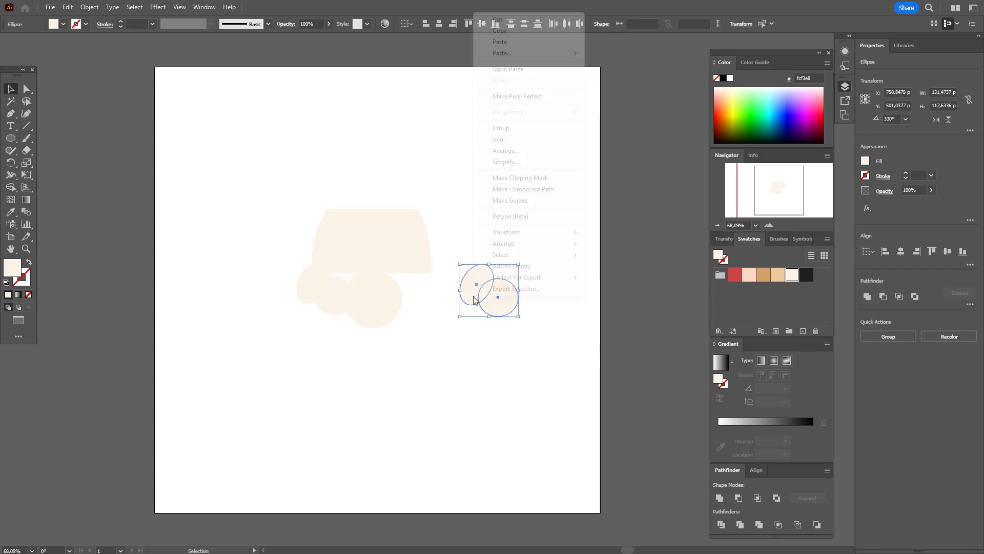
pyautogui.moveTo(539, 235)
pyautogui.click(615, 271)
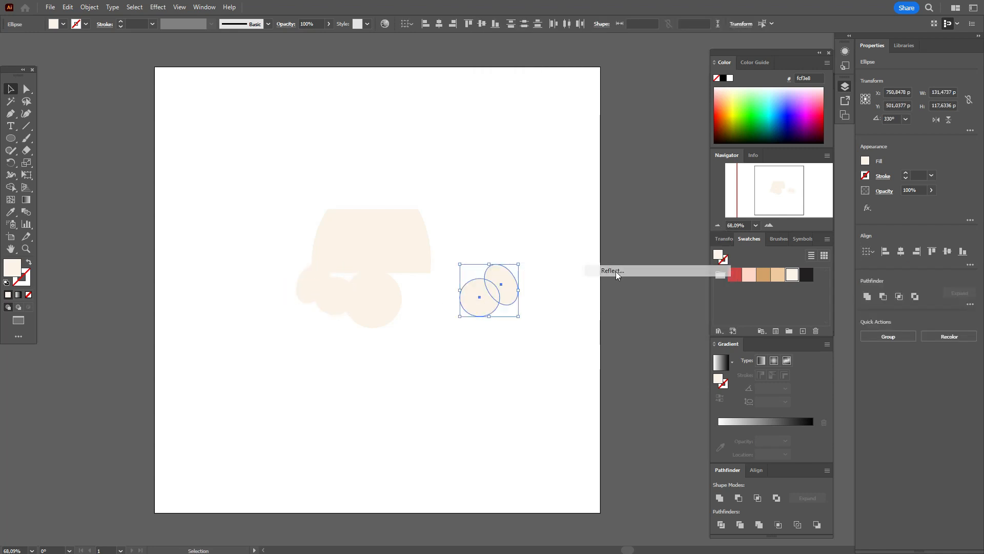
pyautogui.click(566, 497)
pyautogui.moveTo(482, 303); pyautogui.dragTo(411, 297)
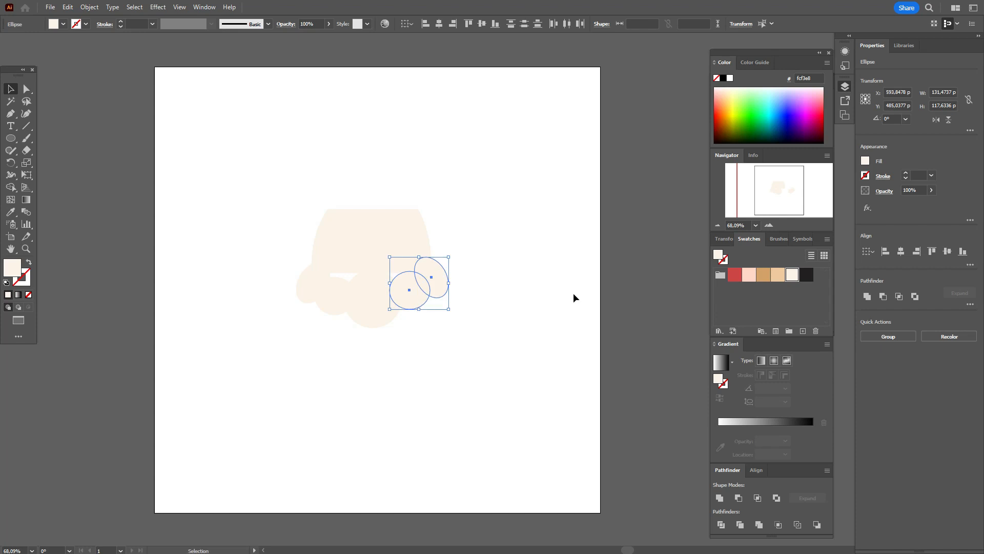
pyautogui.click(573, 292)
# Cover the gaps between the body and the lower ellipses with two ellipses, about 97 × 91 px and 69 × 80 px
pyautogui.click(11, 138)
pyautogui.moveTo(328, 258); pyautogui.dragTo(367, 297)
pyautogui.moveTo(378, 257); pyautogui.dragTo(410, 292)
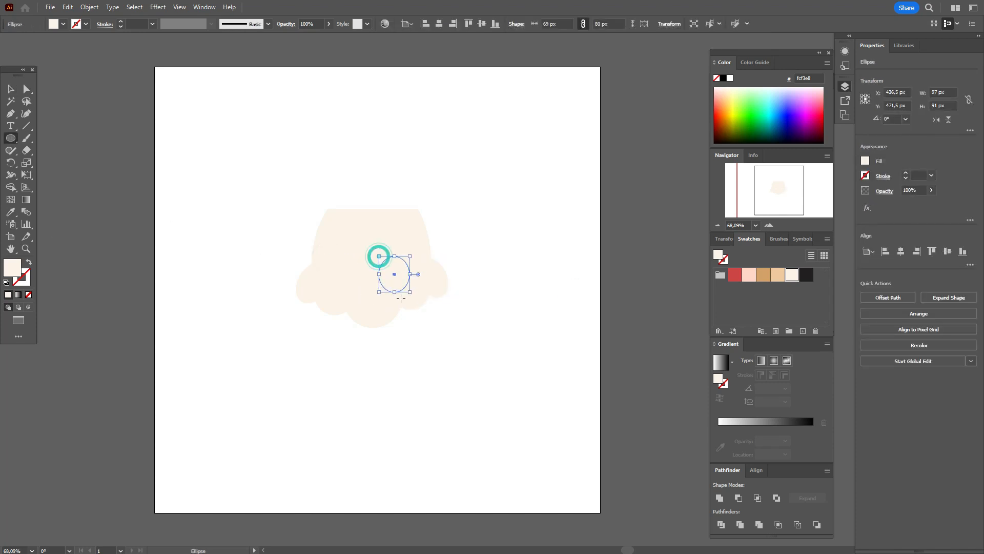
# Select the body and all the ellipses and unite them into one shape
pyautogui.click(10, 89)
pyautogui.click(211, 175)
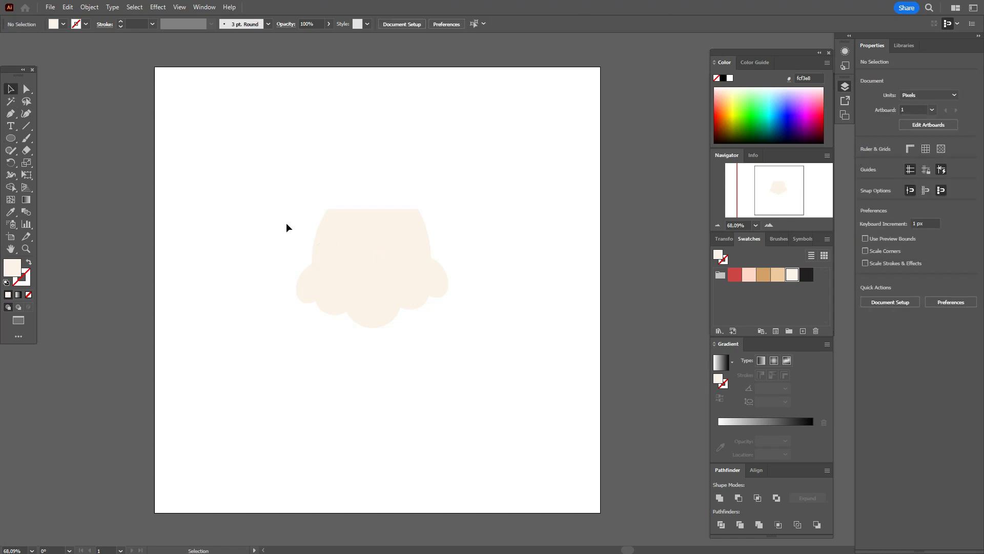
pyautogui.moveTo(284, 184); pyautogui.dragTo(504, 367)
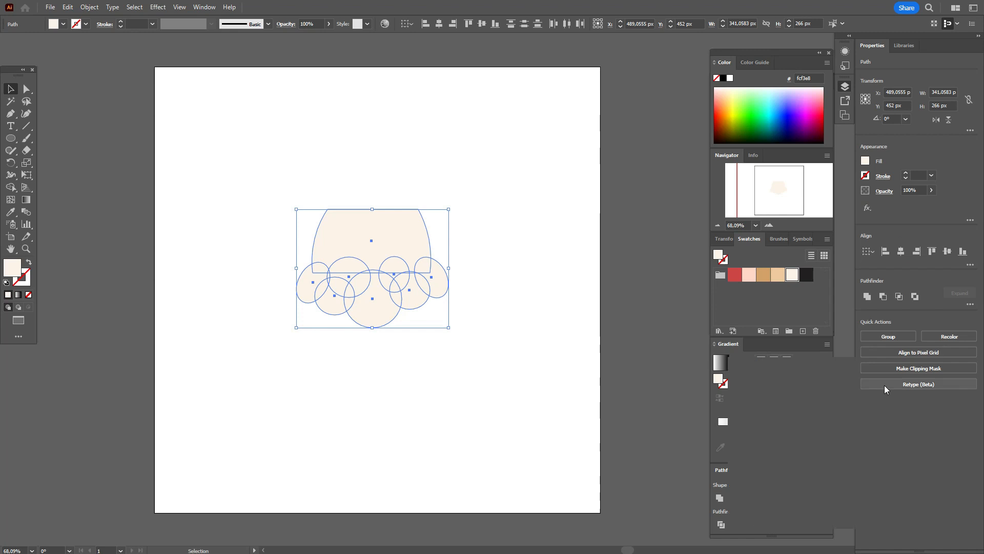
pyautogui.click(867, 297)
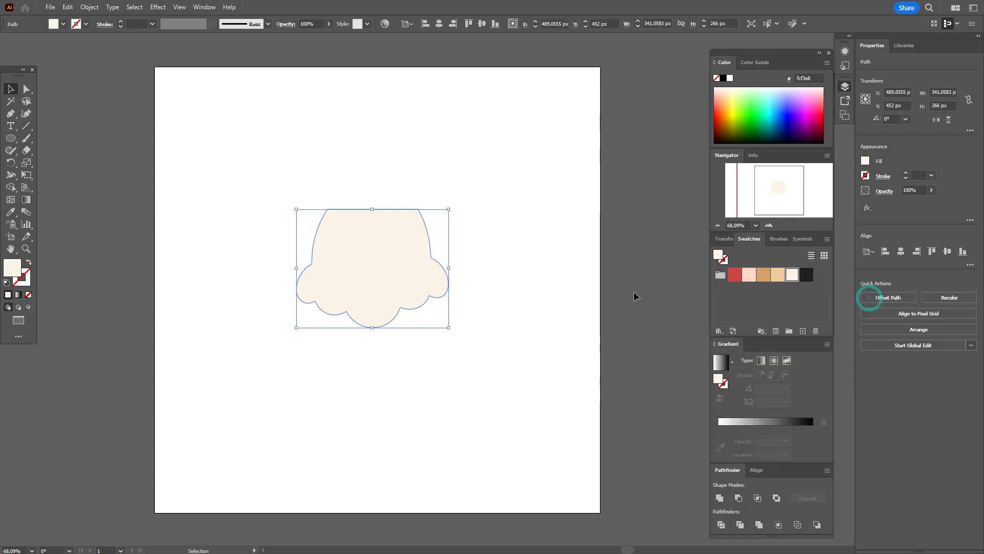
# Round the notches where the body meets the outer toes, about 42 px on the left and 37 px on the right
pyautogui.click(26, 89)
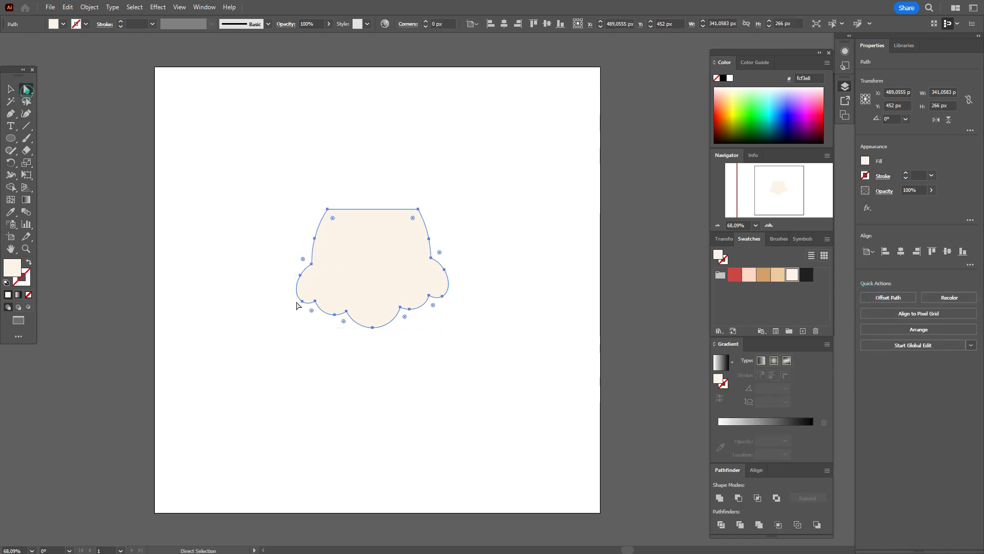
pyautogui.click(312, 264)
pyautogui.moveTo(303, 259); pyautogui.dragTo(294, 254)
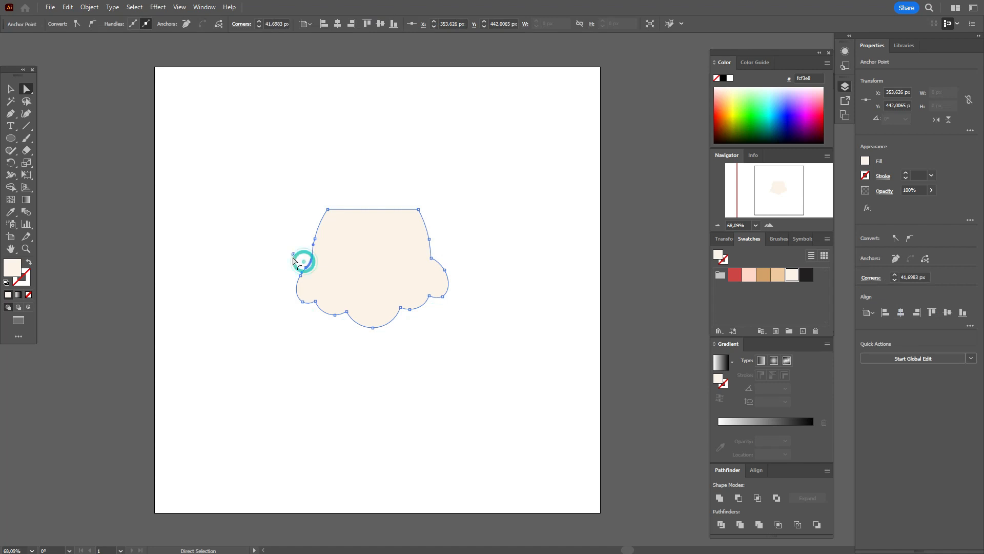
pyautogui.click(432, 258)
pyautogui.moveTo(439, 259); pyautogui.dragTo(452, 258)
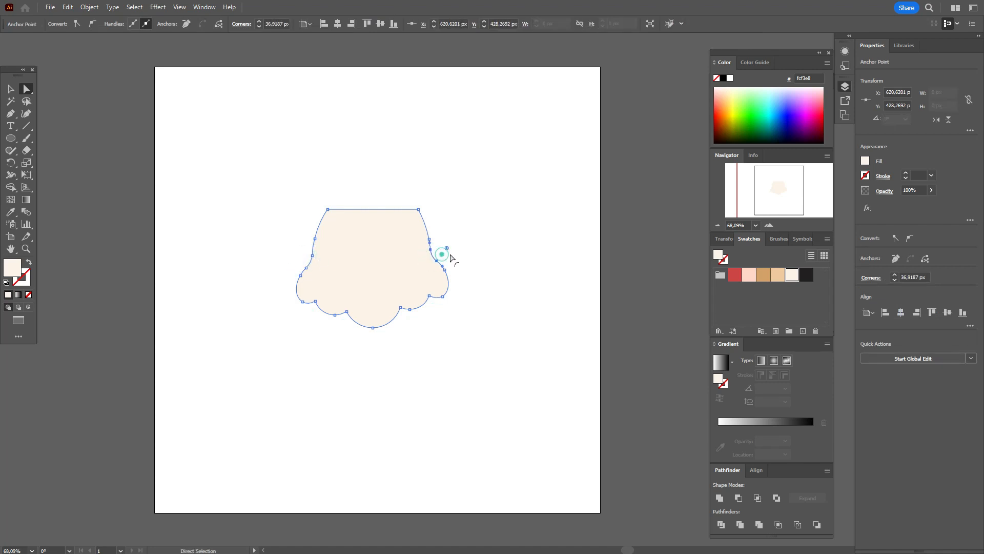
# Round the four notches between the lower toes with radii of about 16, 18, 18 and 16 px from left to right
pyautogui.click(315, 301)
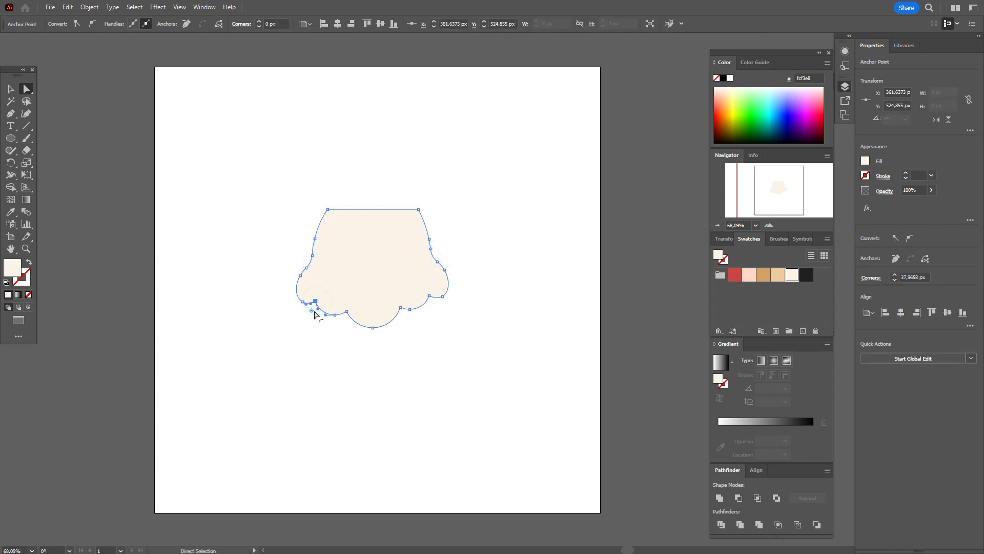
pyautogui.moveTo(311, 310); pyautogui.dragTo(318, 317)
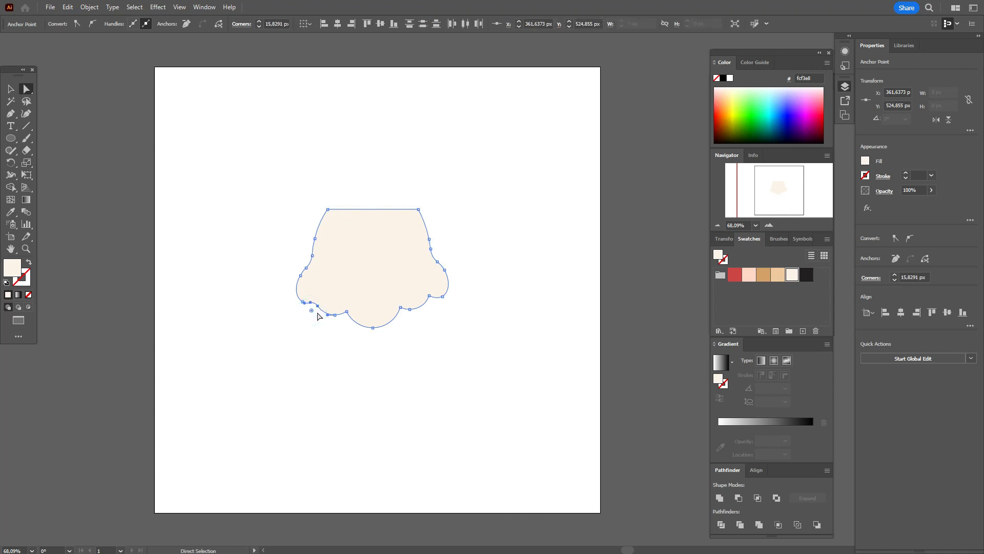
pyautogui.click(347, 311)
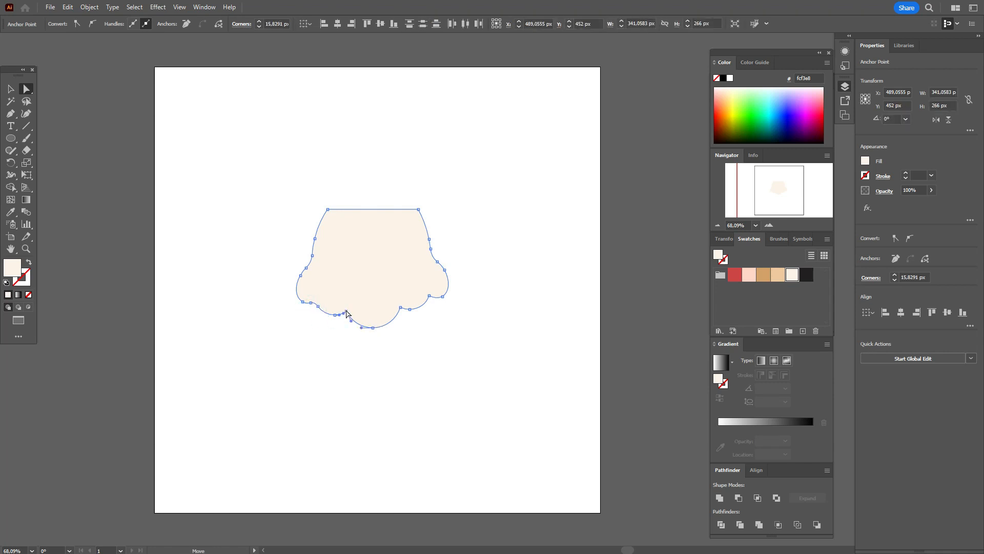
pyautogui.moveTo(343, 321); pyautogui.dragTo(346, 327)
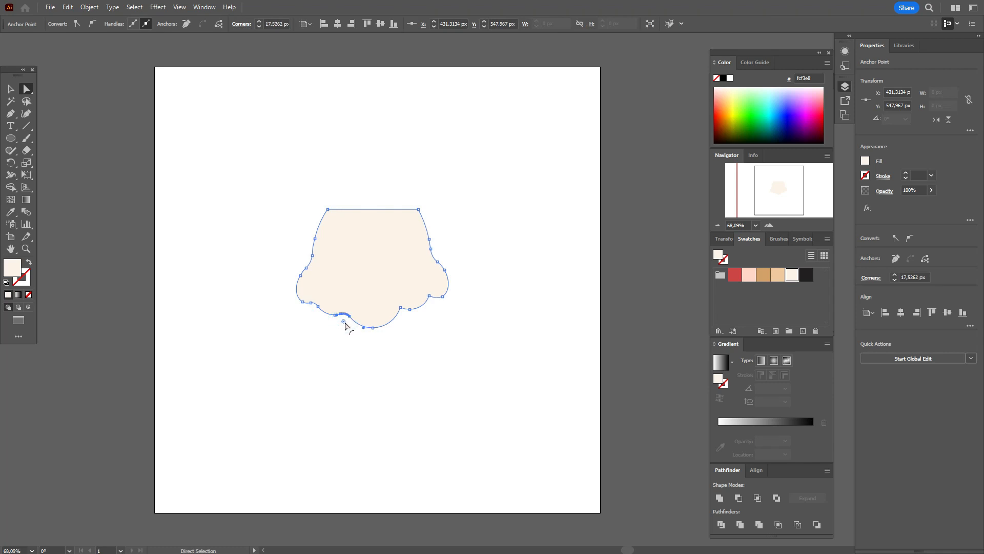
pyautogui.click(400, 308)
pyautogui.moveTo(404, 316); pyautogui.dragTo(407, 324)
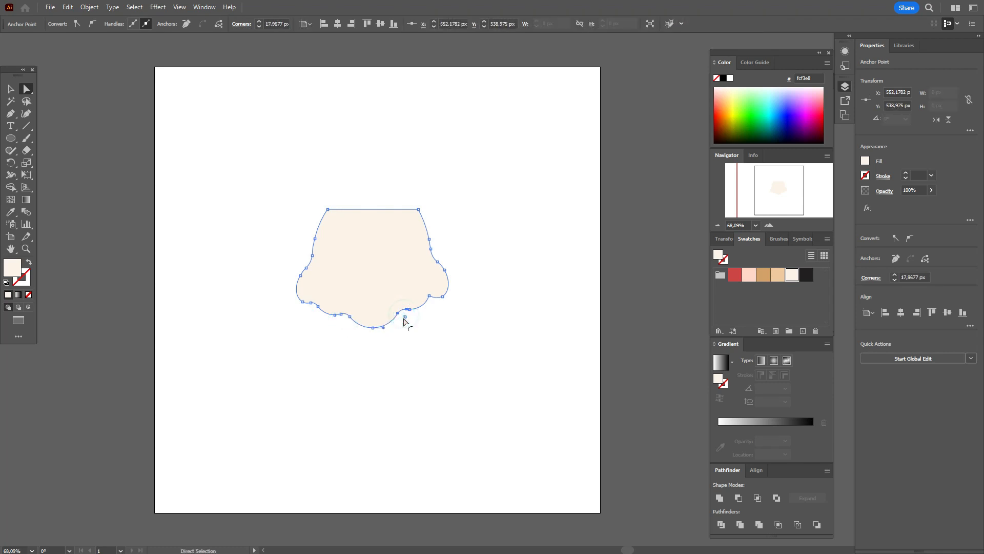
pyautogui.click(429, 295)
pyautogui.moveTo(433, 306); pyautogui.dragTo(433, 306)
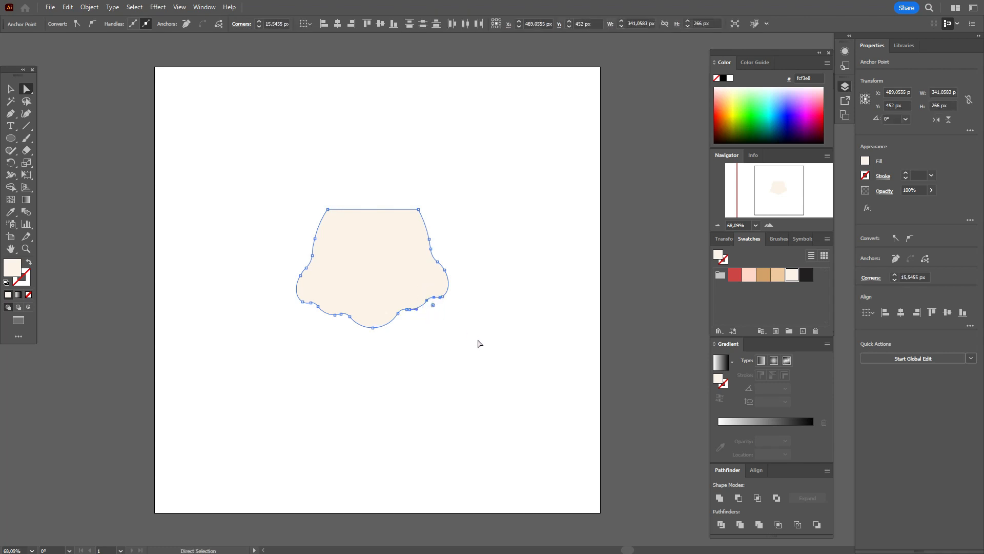
# Shift the middle anchor point on the body's right side slightly down to smooth the curve, and deselect the shape
pyautogui.click(430, 239)
pyautogui.moveTo(430, 238); pyautogui.dragTo(429, 245)
pyautogui.click(459, 244)
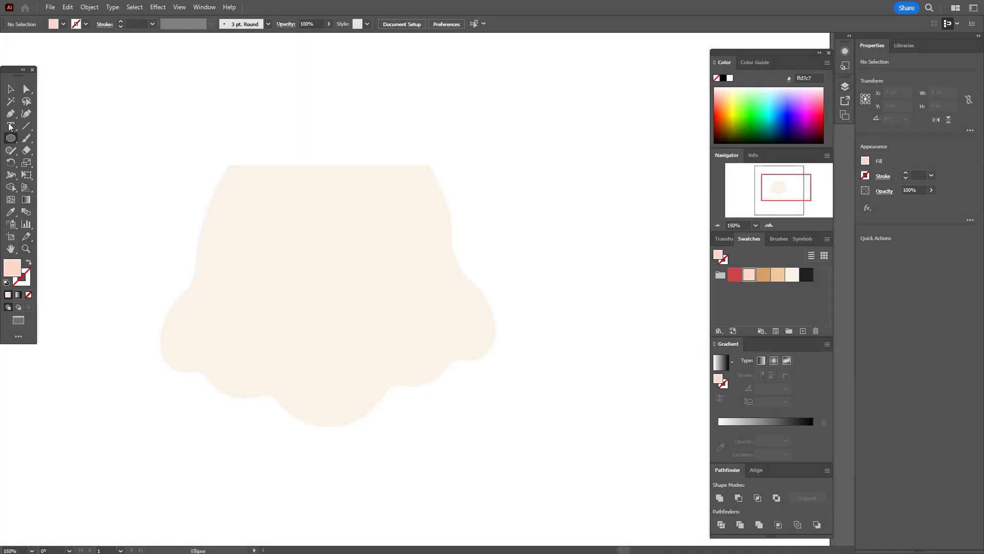
# Add a pink circle of 124 × 124 px in the lower middle of the cream shape
pyautogui.click(266, 249)
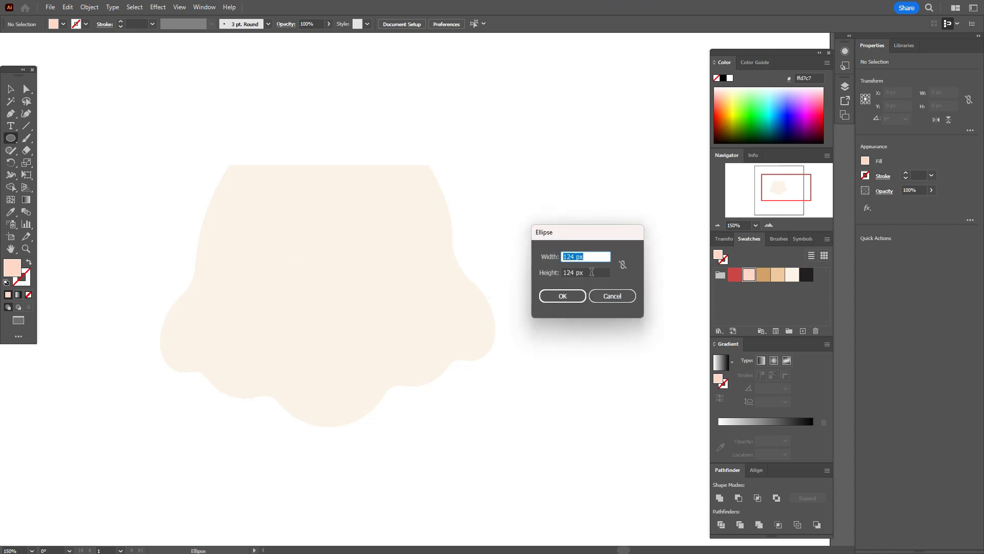
pyautogui.click(563, 295)
pyautogui.press('v')
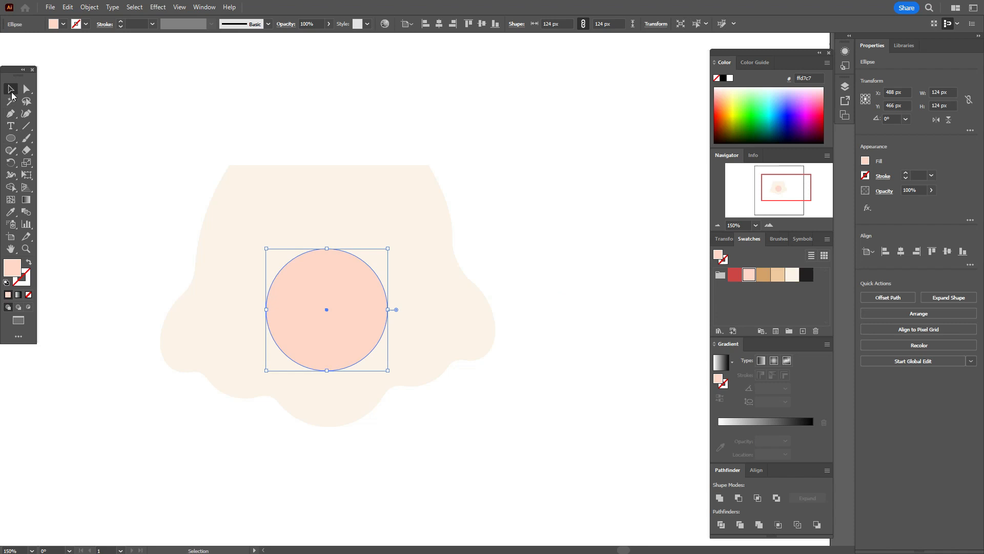
# Duplicate the pink circle into a slightly overlapping side-by-side pair, align their vertical centers, and place them in the cream shape's upper half
pyautogui.moveTo(343, 319); pyautogui.dragTo(309, 287)
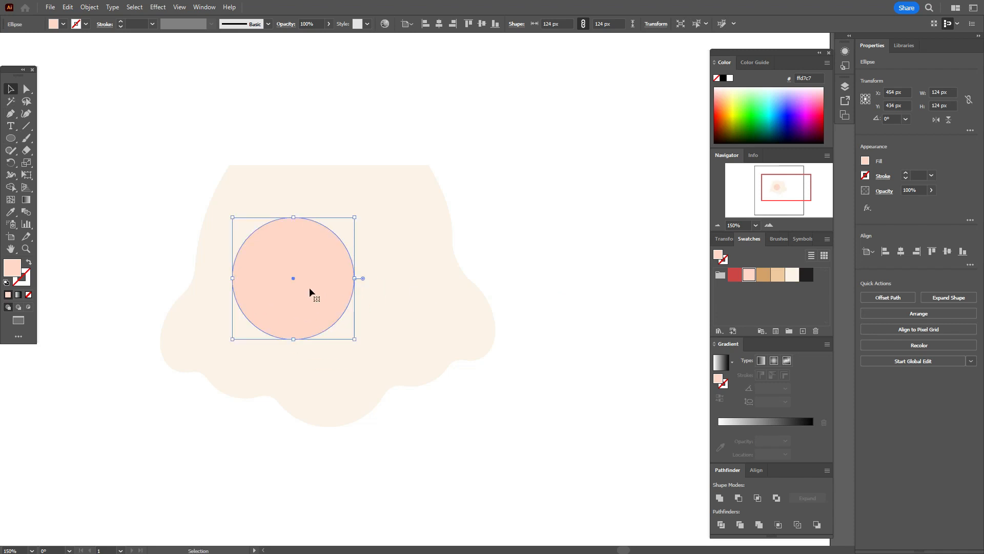
pyautogui.moveTo(309, 286); pyautogui.dragTo(404, 261)
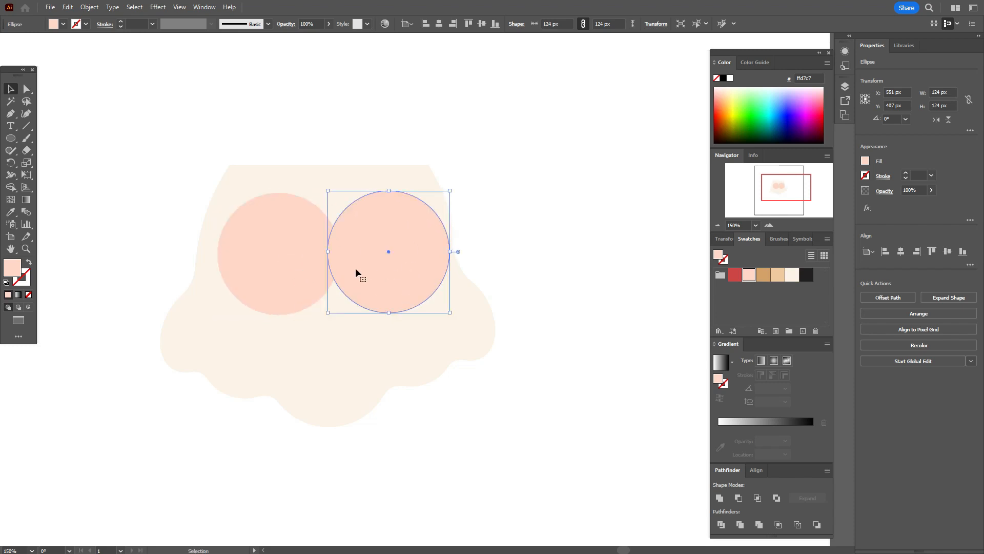
pyautogui.keyDown('shift'); pyautogui.click(307, 263); pyautogui.keyUp('shift')
pyautogui.click(947, 251)
pyautogui.moveTo(379, 260); pyautogui.dragTo(371, 262)
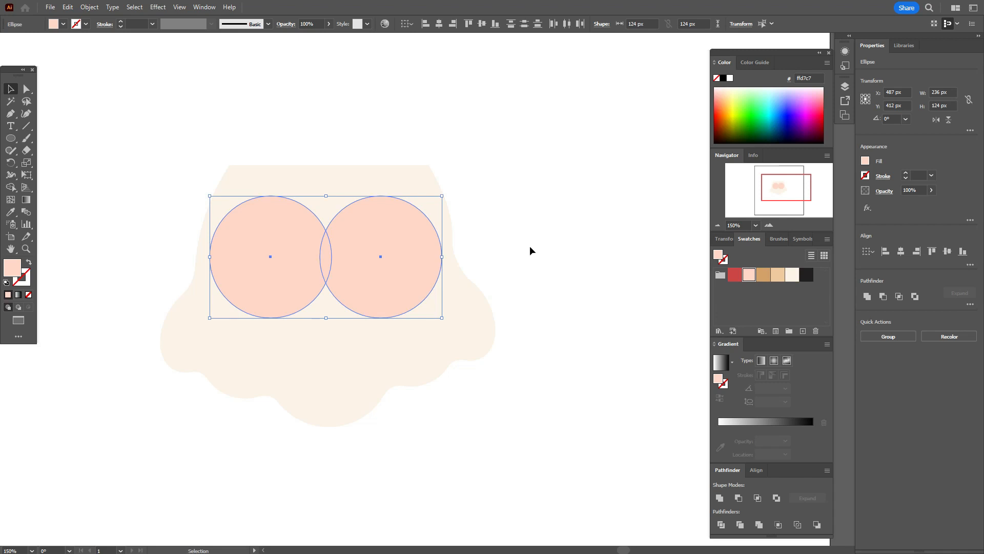
pyautogui.click(530, 248)
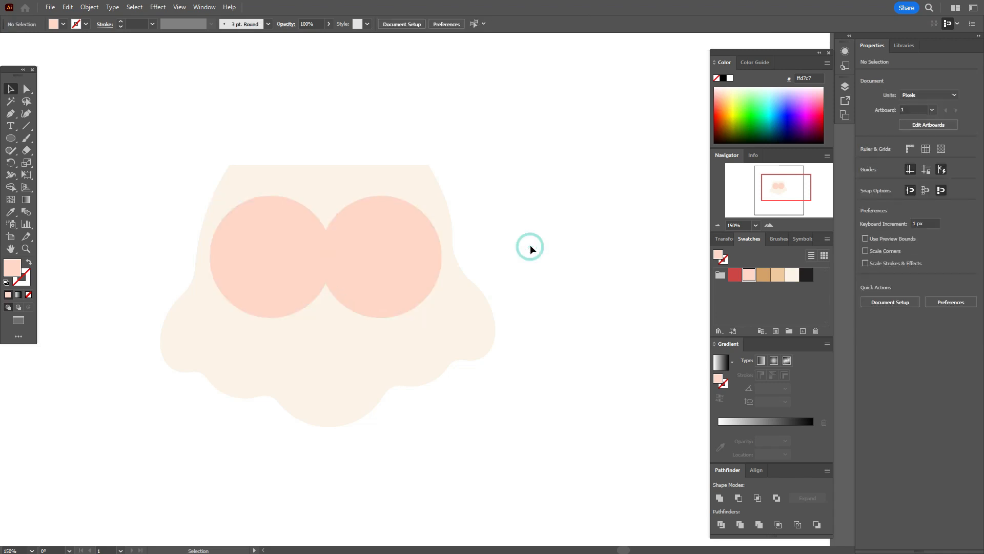
# Scale both pink circles down together to about 207 px overall width and move them up on the cream shape
pyautogui.click(288, 275)
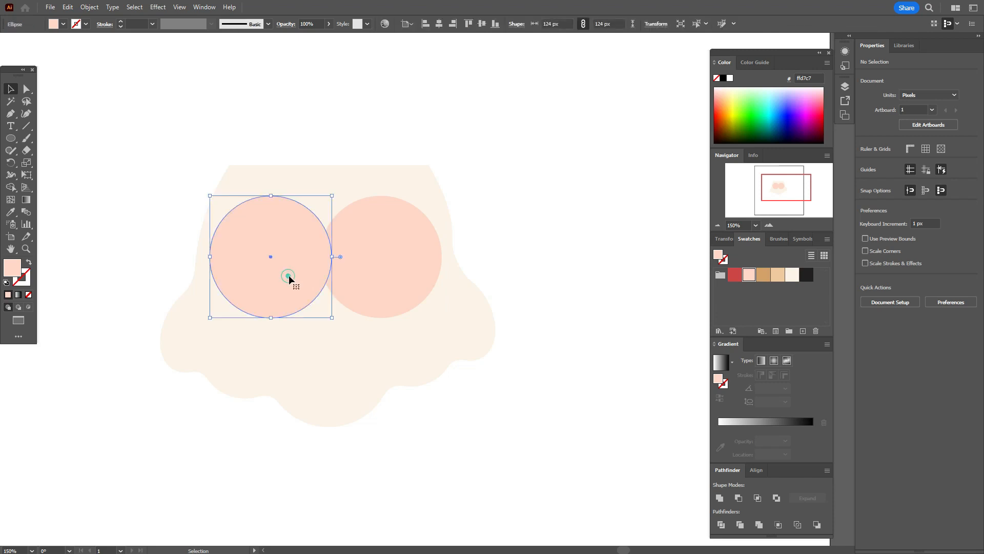
pyautogui.keyDown('shift'); pyautogui.click(404, 285); pyautogui.keyUp('shift')
pyautogui.moveTo(327, 196); pyautogui.dragTo(328, 211)
pyautogui.moveTo(371, 269); pyautogui.dragTo(373, 246)
pyautogui.click(537, 270)
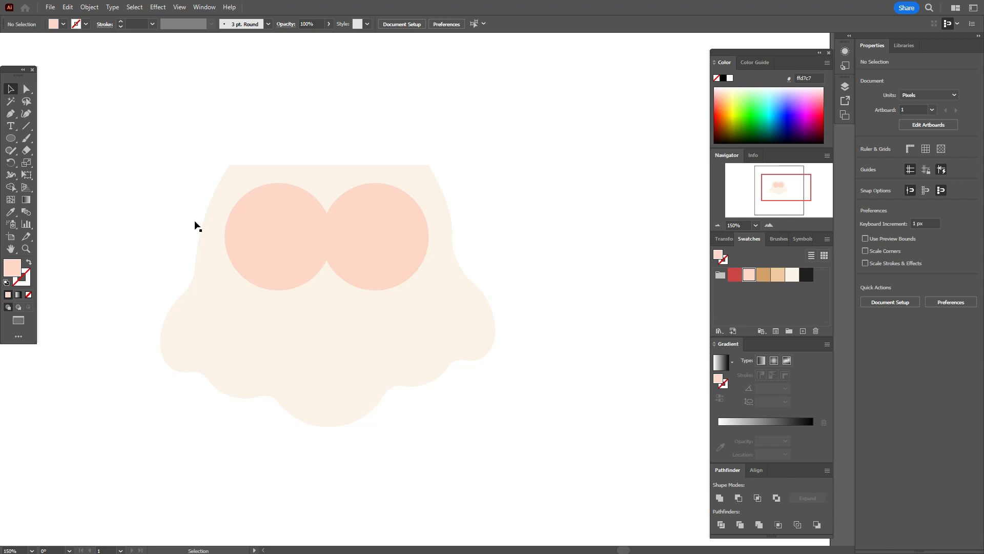
pyautogui.click(10, 113)
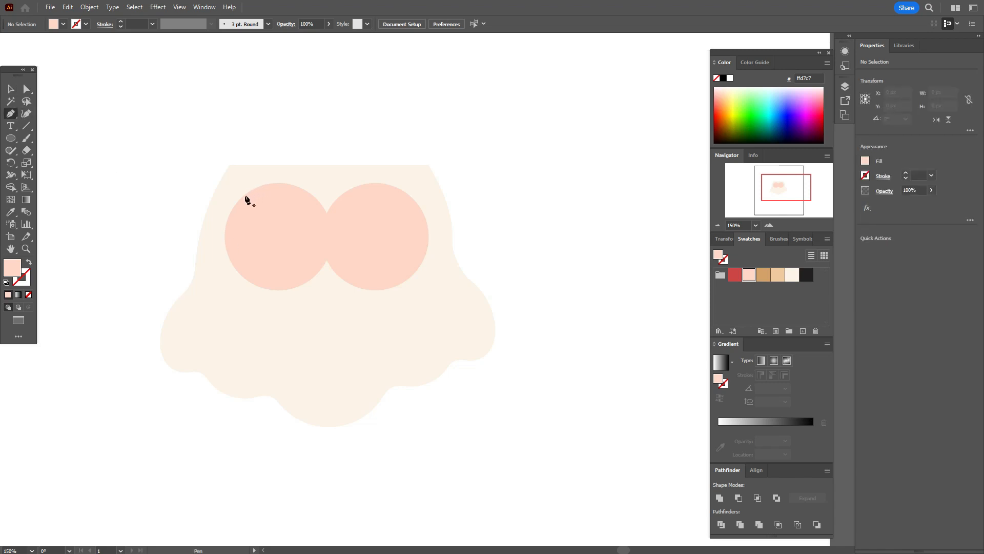
pyautogui.click(241, 195)
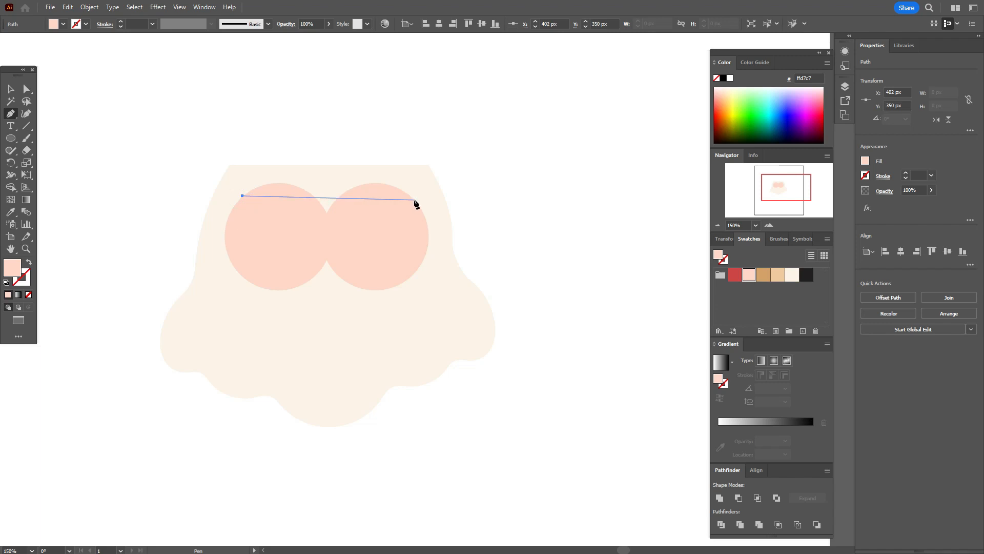
pyautogui.moveTo(414, 201); pyautogui.dragTo(463, 236)
pyautogui.hotkey('ctrl', 'z')
pyautogui.hotkey('ctrl', 'z')
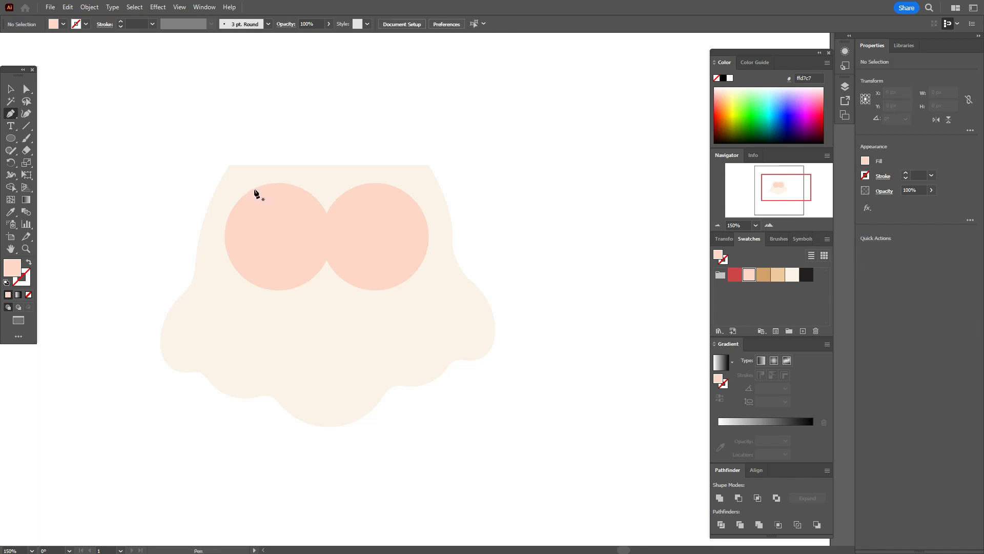
# Draw a closed Pen path with an arched top edge that bridges the two circles and fills the gap between their tops
pyautogui.click(255, 188)
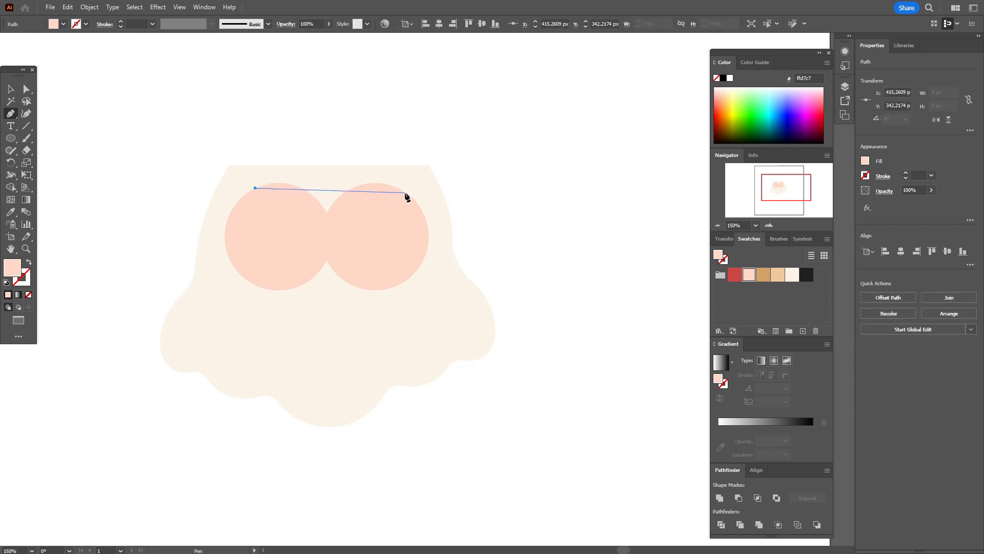
pyautogui.moveTo(406, 193); pyautogui.dragTo(481, 232)
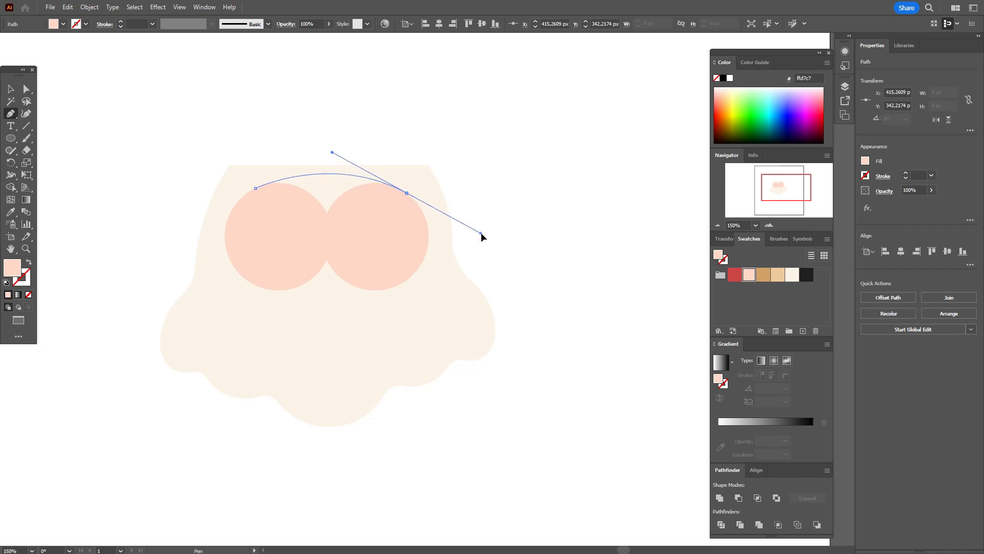
pyautogui.moveTo(481, 233); pyautogui.dragTo(481, 233)
pyautogui.click(406, 193)
pyautogui.click(387, 229)
pyautogui.click(302, 236)
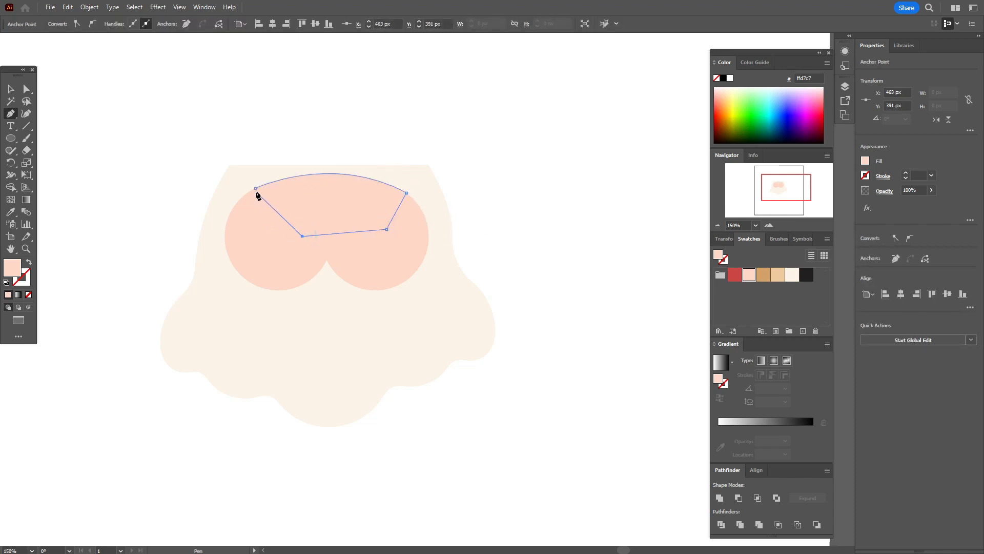
pyautogui.click(255, 189)
pyautogui.click(11, 90)
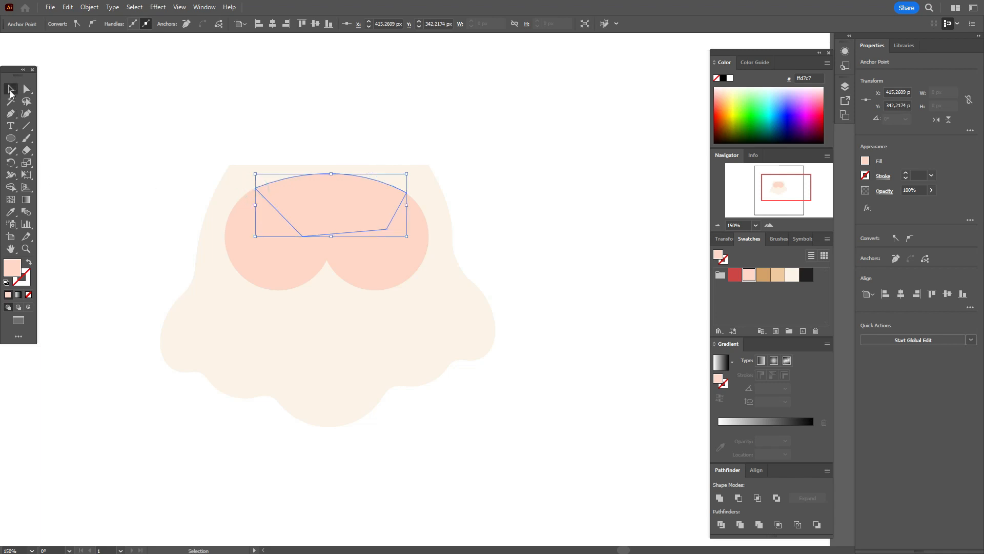
pyautogui.click(116, 110)
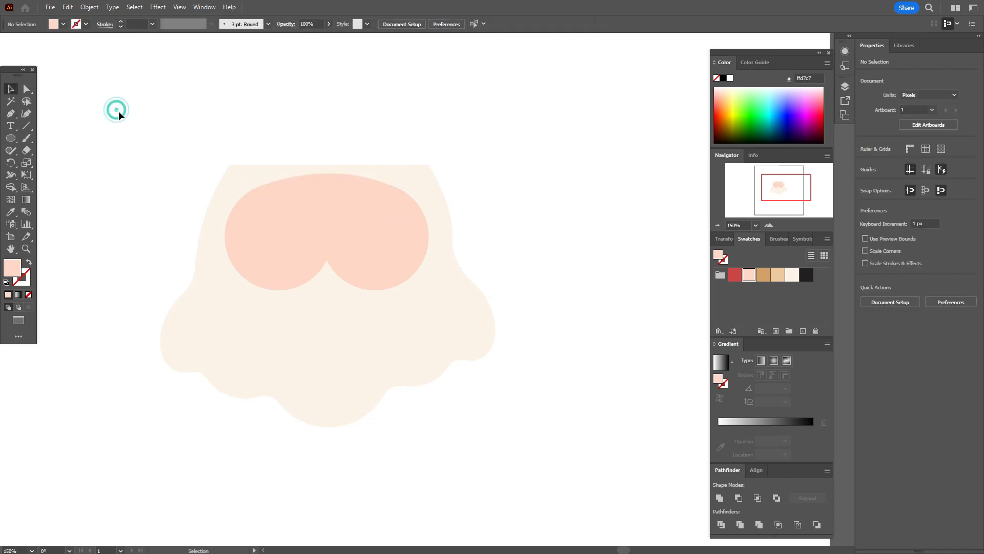
# Unite the arched pink path and the two pink circles into one shape
pyautogui.click(350, 196)
pyautogui.keyDown('shift'); pyautogui.click(375, 255); pyautogui.keyUp('shift')
pyautogui.keyDown('shift'); pyautogui.click(288, 261); pyautogui.keyUp('shift')
pyautogui.keyDown('shift'); pyautogui.click(289, 261); pyautogui.keyUp('shift')
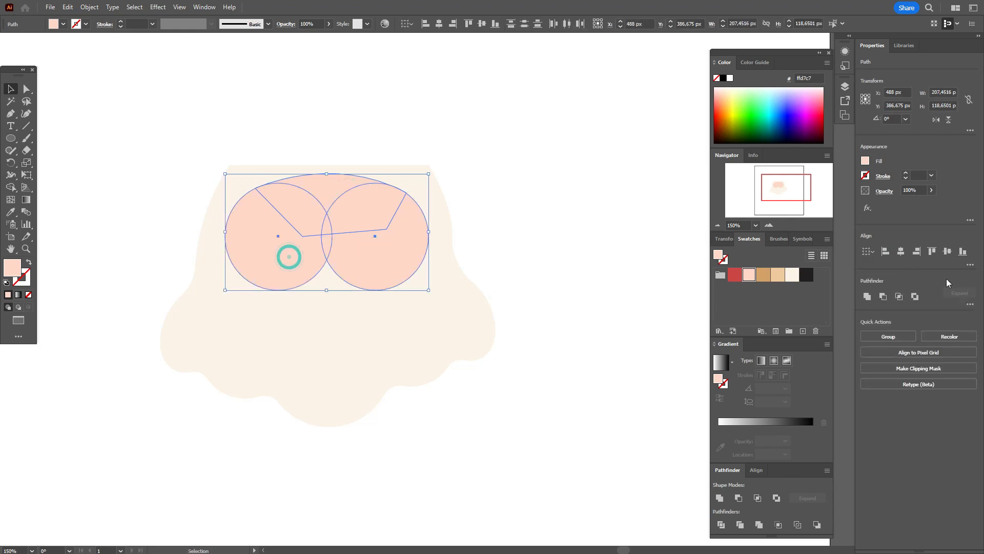
pyautogui.click(867, 296)
# Round the notch in the lower middle of the pink shape with a radius of about 19 px
pyautogui.click(27, 89)
pyautogui.click(326, 259)
pyautogui.moveTo(326, 270); pyautogui.dragTo(326, 293)
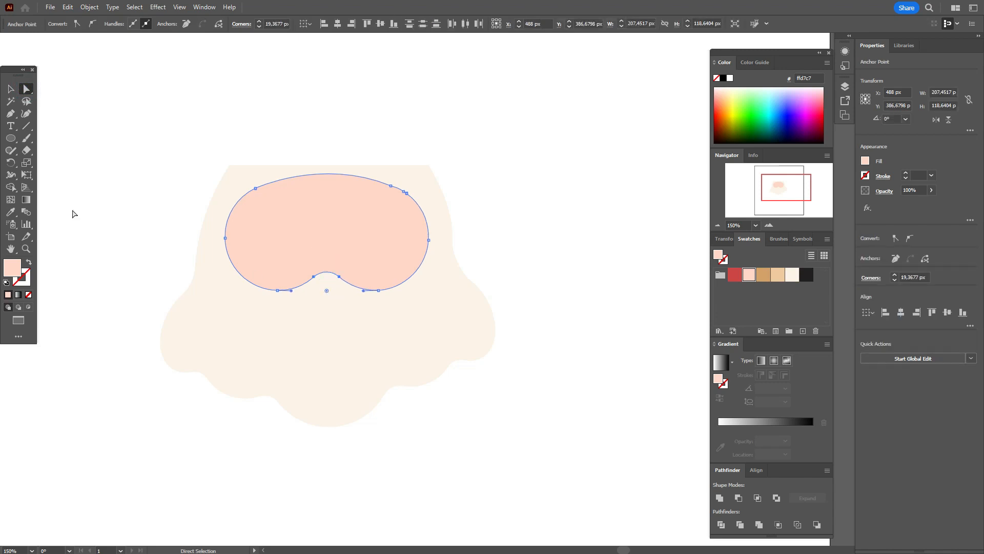
# Narrow the top of the pink shape symmetrically with a perspective distortion, to about 196 px overall width, and deselect it
pyautogui.click(27, 175)
pyautogui.click(60, 109)
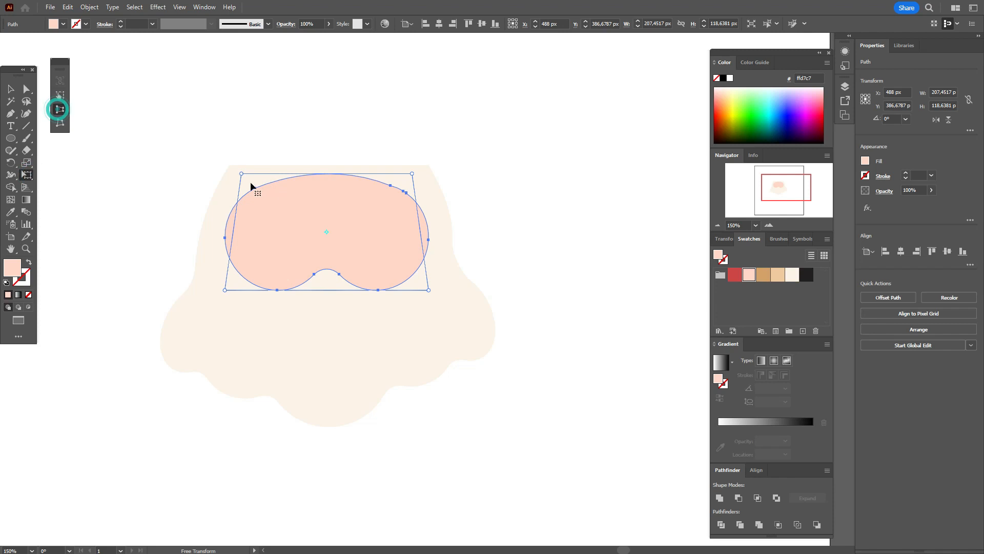
pyautogui.moveTo(242, 174); pyautogui.dragTo(252, 180)
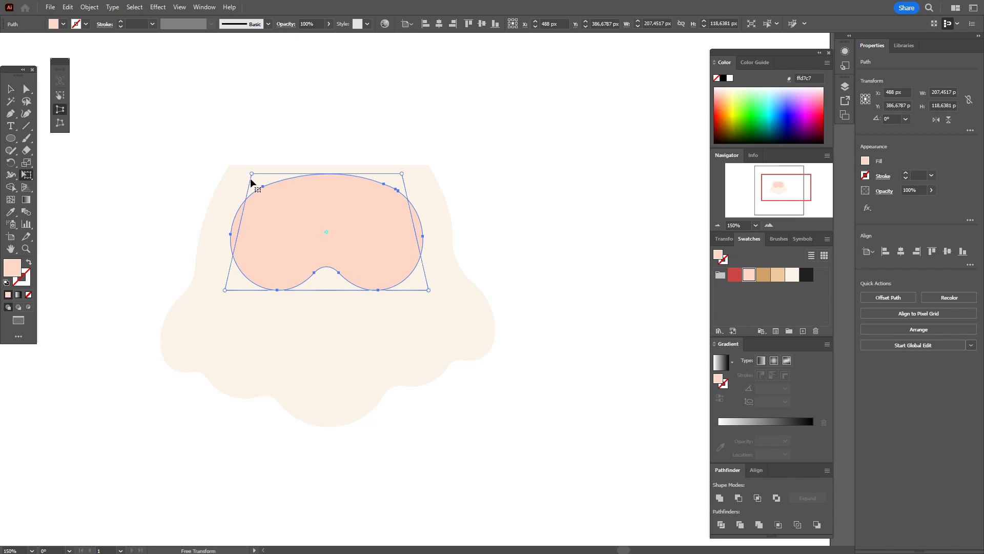
pyautogui.click(8, 92)
pyautogui.click(140, 114)
# Enlarge the pink shape proportionally to about 209 × 126 px, shift it slightly down, and deselect it
pyautogui.click(371, 249)
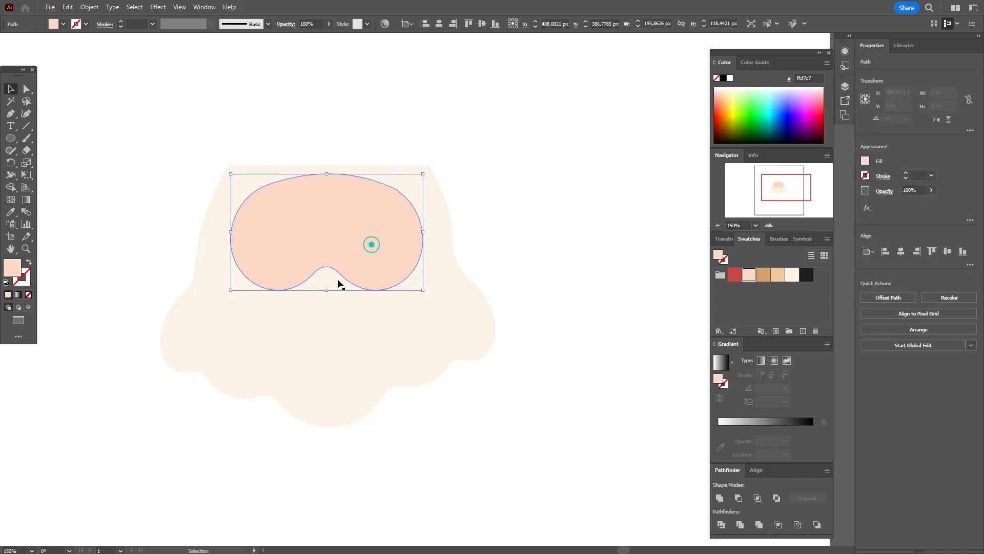
pyautogui.click(326, 287)
pyautogui.press('a')
pyautogui.press('v')
pyautogui.moveTo(330, 298); pyautogui.dragTo(330, 295)
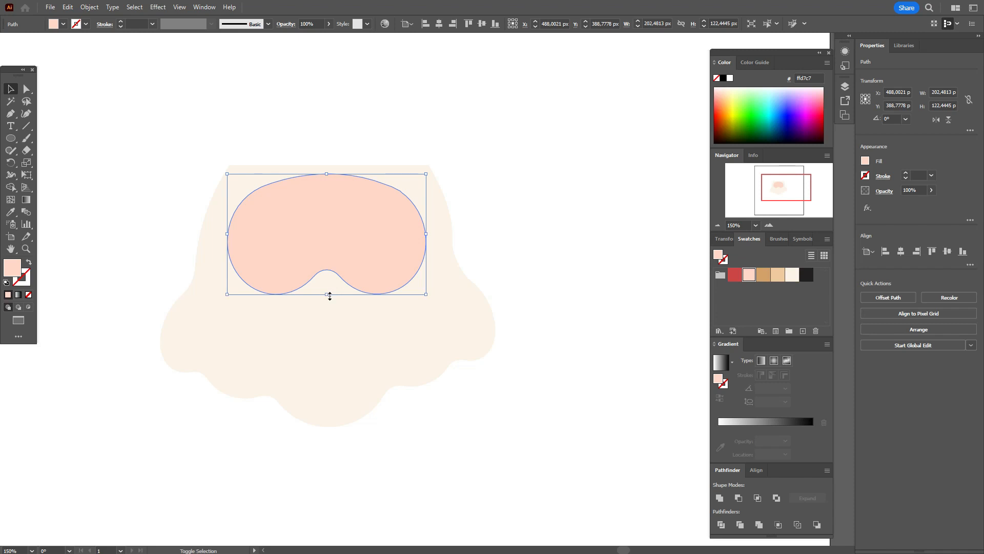
pyautogui.moveTo(329, 295); pyautogui.dragTo(329, 299)
pyautogui.moveTo(342, 260); pyautogui.dragTo(342, 262)
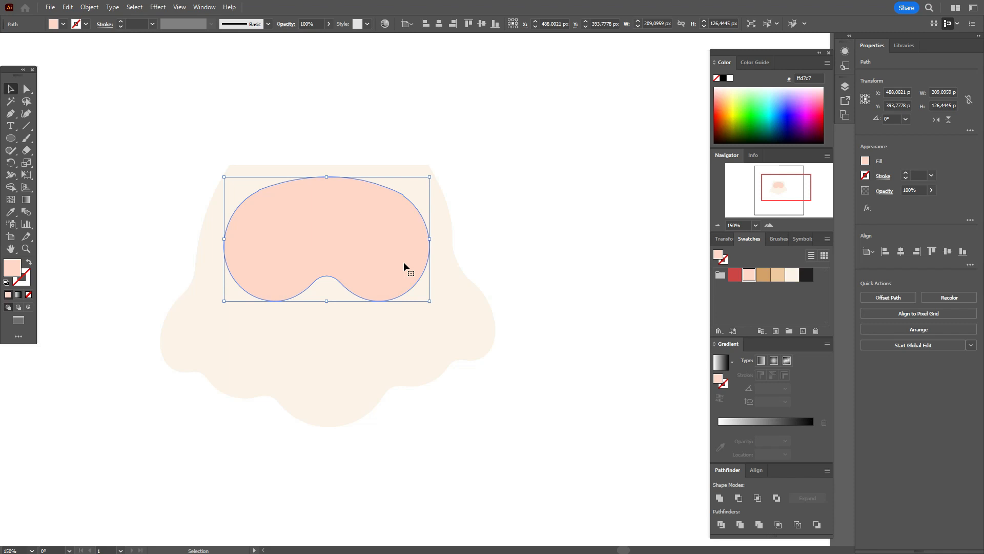
pyautogui.click(590, 278)
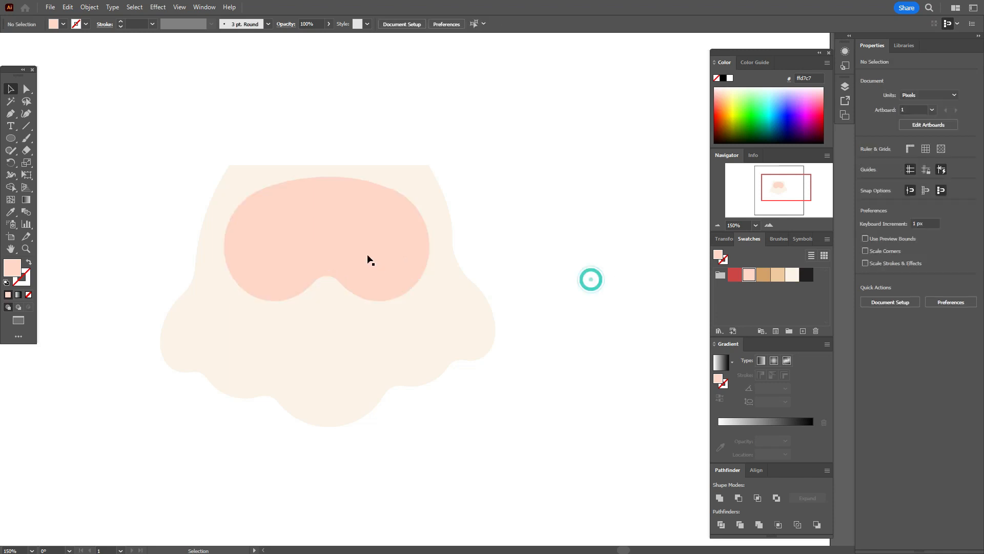
# Move the pink shape aside and shift all the cream shape's anchors below its upper sides downward, making it 286 px high
pyautogui.moveTo(367, 276); pyautogui.dragTo(611, 142)
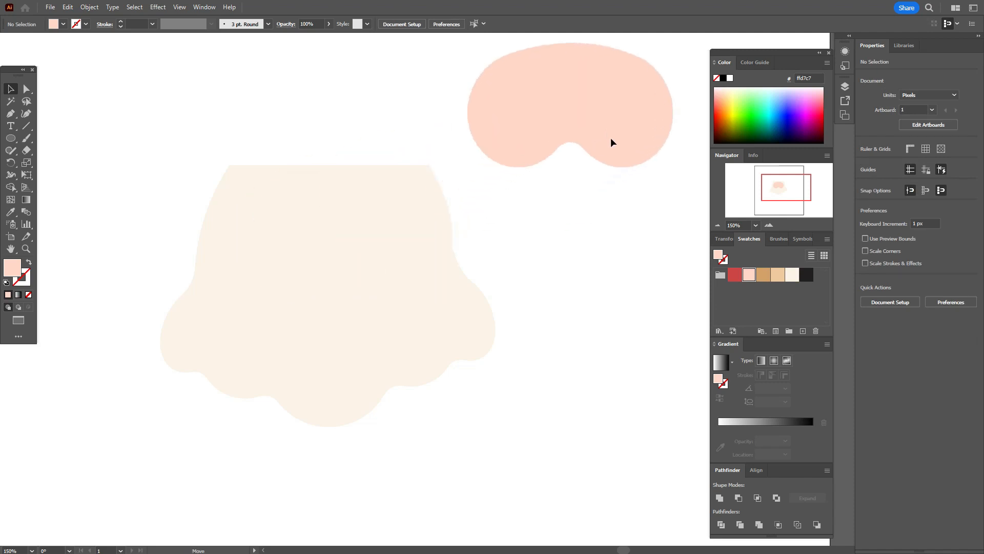
pyautogui.click(27, 89)
pyautogui.moveTo(61, 235); pyautogui.dragTo(577, 463)
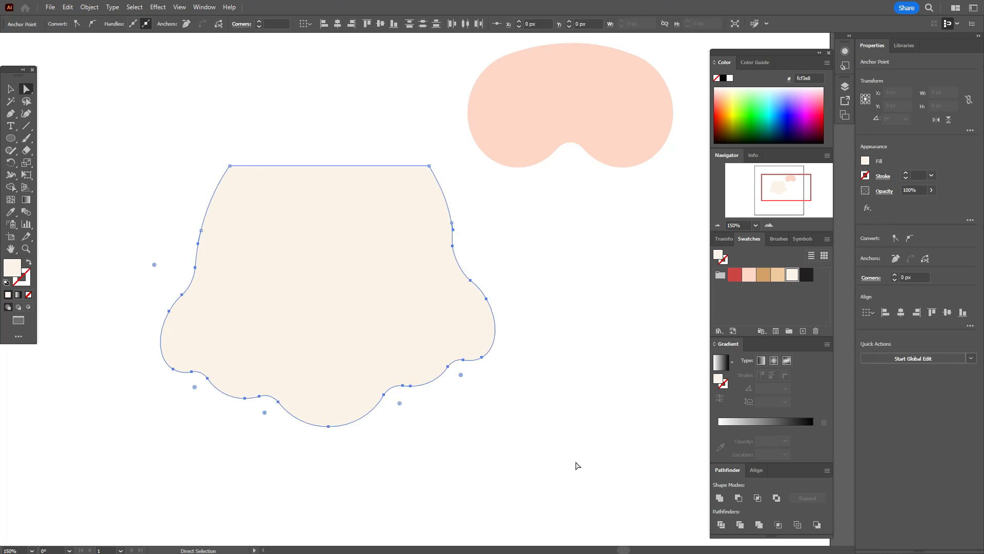
pyautogui.press('Down')
pyautogui.press('Down')
pyautogui.press('Down')
pyautogui.press('Down')
pyautogui.press('Down')
pyautogui.press('Down')
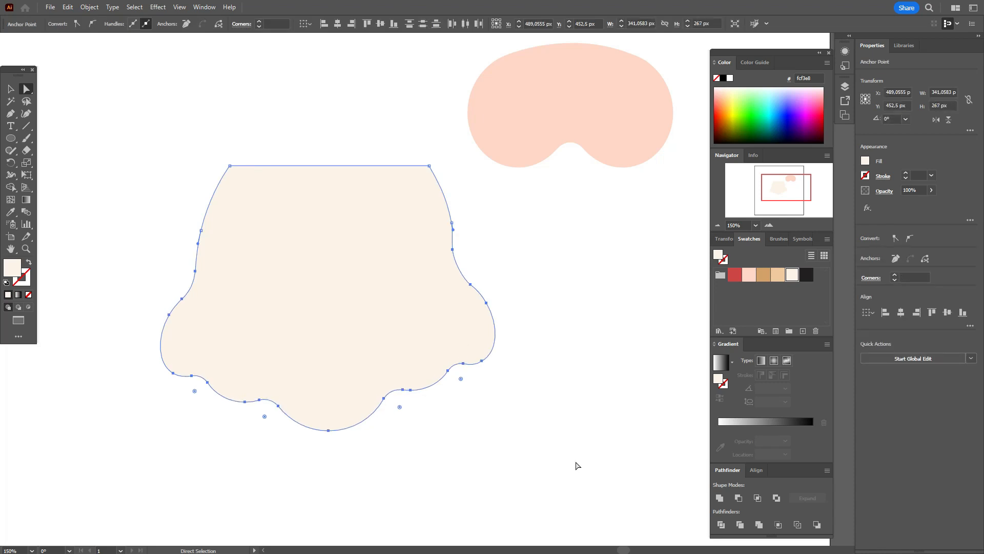
pyautogui.press('Down')
pyautogui.press('Down')
pyautogui.press('Down')
pyautogui.press('Down')
pyautogui.press('Down')
pyautogui.press('Down')
pyautogui.press('Down')
pyautogui.press('Down')
pyautogui.press('Down')
pyautogui.press('Down')
pyautogui.press('Down')
pyautogui.press('Down')
pyautogui.press('Down')
pyautogui.press('Down')
pyautogui.press('Down')
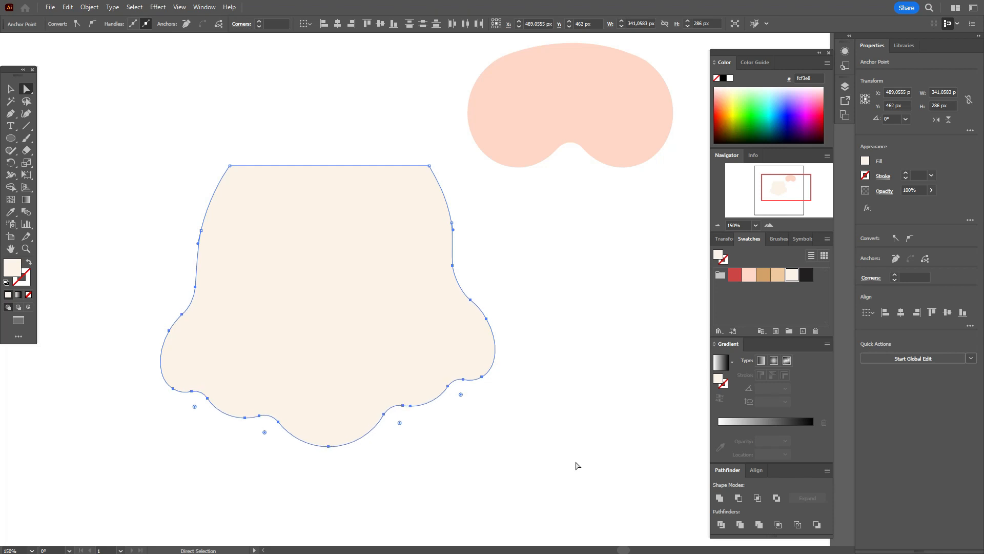
# Move the pink shape back onto the upper middle of the cream shape and deselect it
pyautogui.click(10, 89)
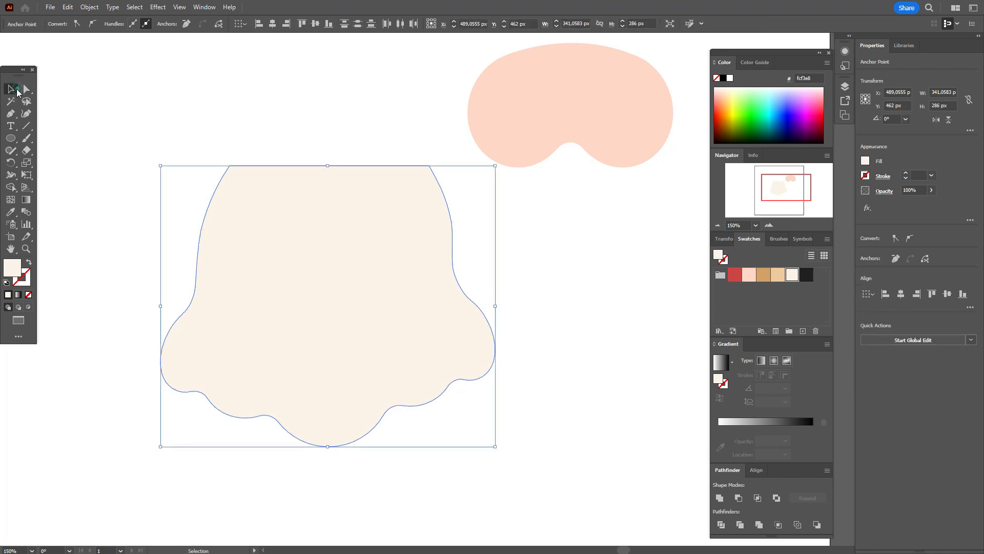
pyautogui.click(252, 111)
pyautogui.moveTo(641, 128); pyautogui.dragTo(403, 259)
pyautogui.click(577, 222)
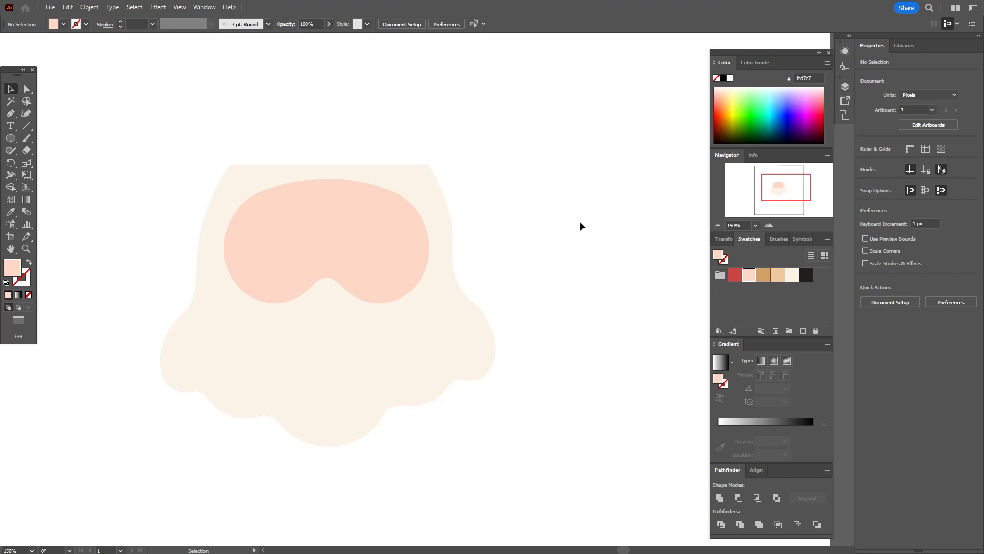
# Add a red circle of 70 × 70 px over the notch in the lower middle of the pink shape
pyautogui.click(734, 275)
pyautogui.click(10, 139)
pyautogui.moveTo(302, 260); pyautogui.dragTo(341, 314)
pyautogui.press('v')
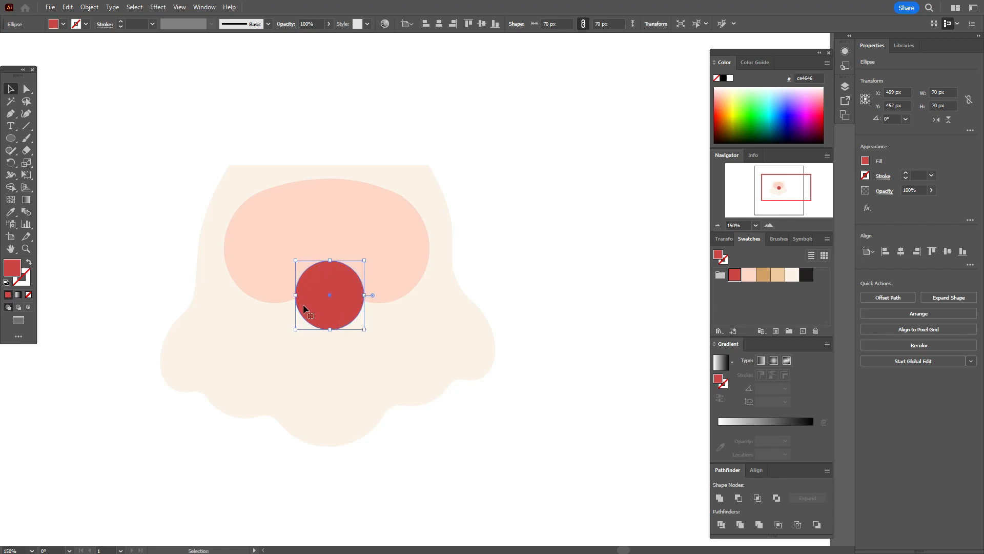
# Flatten the base of the red circle by moving its bottom anchor point up about 12 px, and deselect it
pyautogui.click(26, 89)
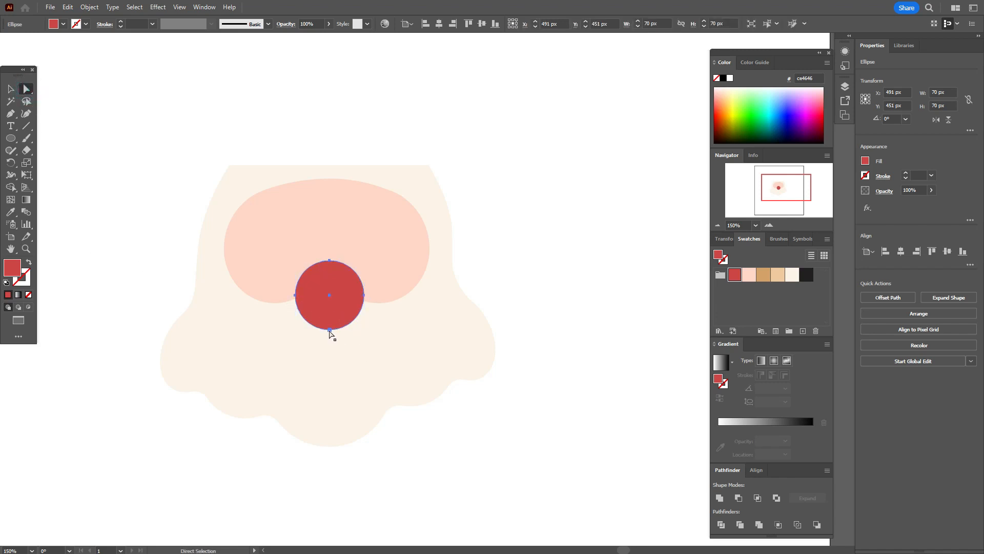
pyautogui.click(329, 329)
pyautogui.moveTo(328, 330); pyautogui.dragTo(328, 317)
pyautogui.hotkey('ctrl', 'z')
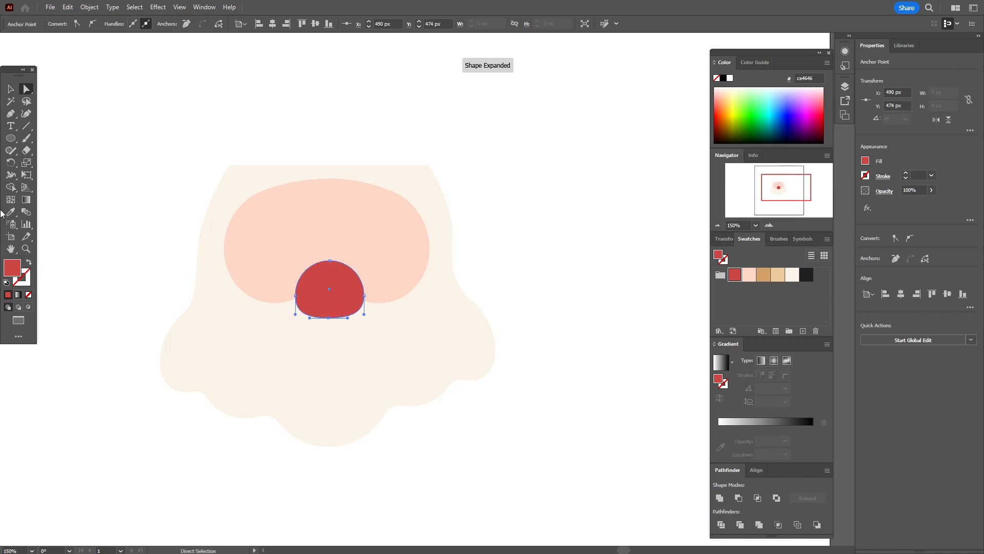
pyautogui.click(10, 90)
pyautogui.click(163, 145)
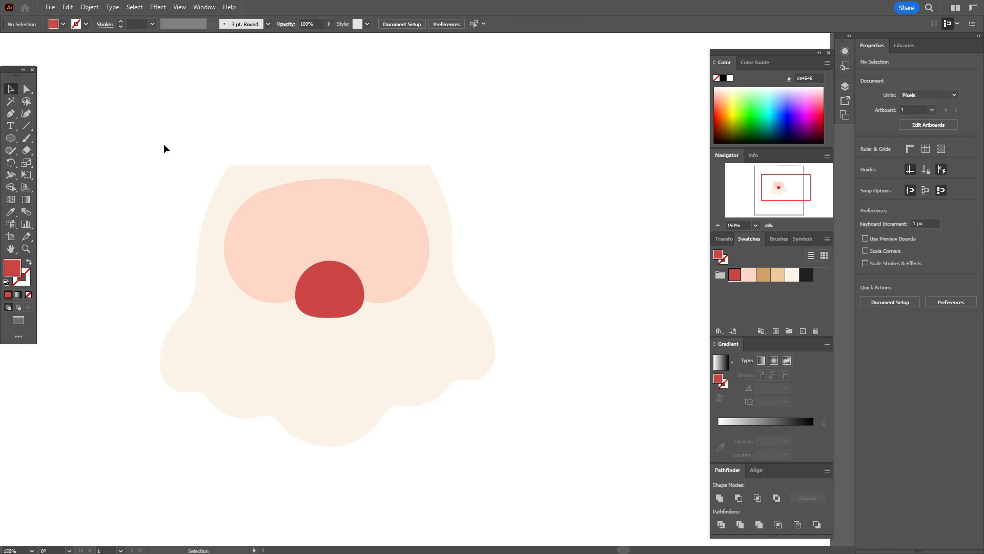
# Add a near-black circle of 21 × 21 px on the pink shape, just above and to the left of the red nose
pyautogui.click(806, 275)
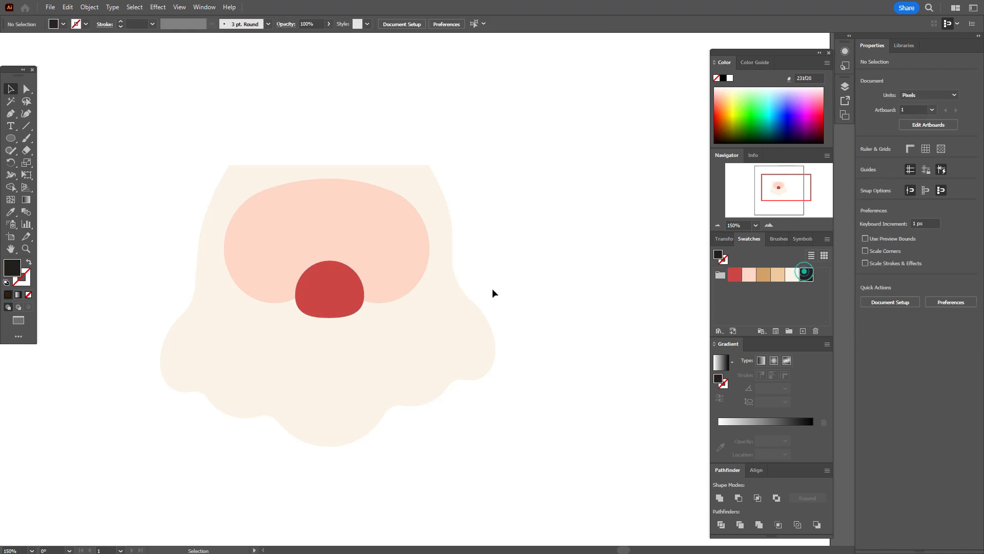
pyautogui.click(12, 139)
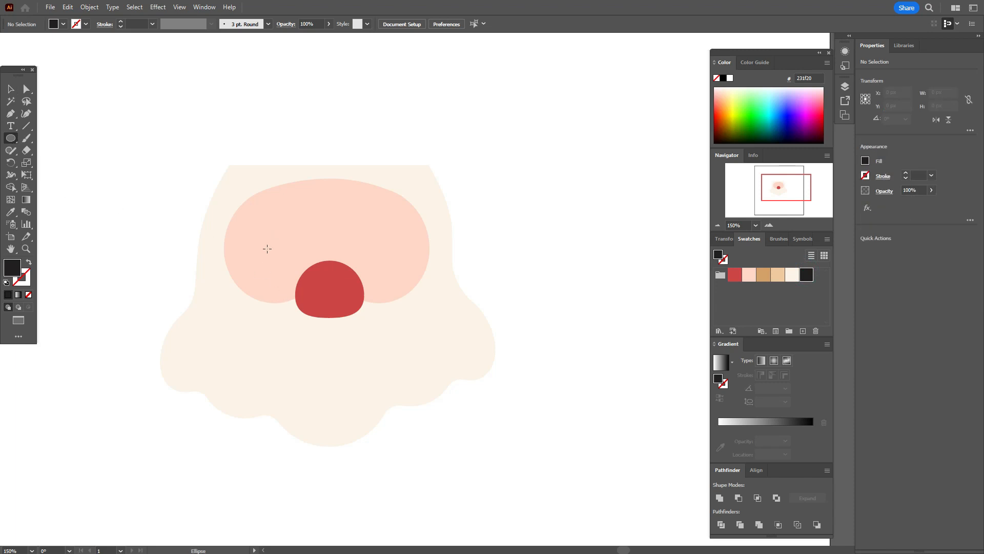
pyautogui.moveTo(274, 240); pyautogui.dragTo(294, 259)
pyautogui.press('v')
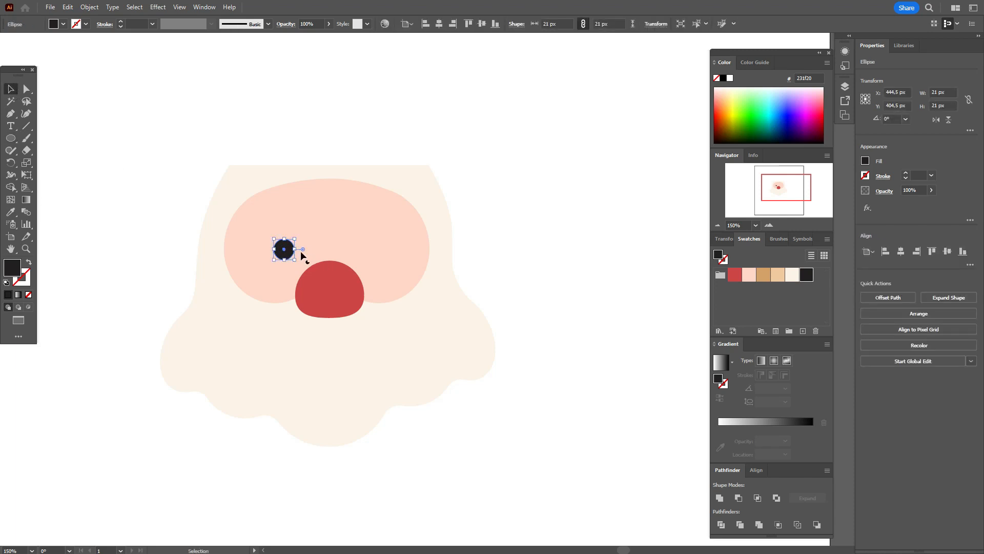
# Duplicate the near-black eye about 93 px to the right, shift both eyes slightly left to centre them over the nose, and deselect them
pyautogui.moveTo(288, 255); pyautogui.dragTo(379, 255)
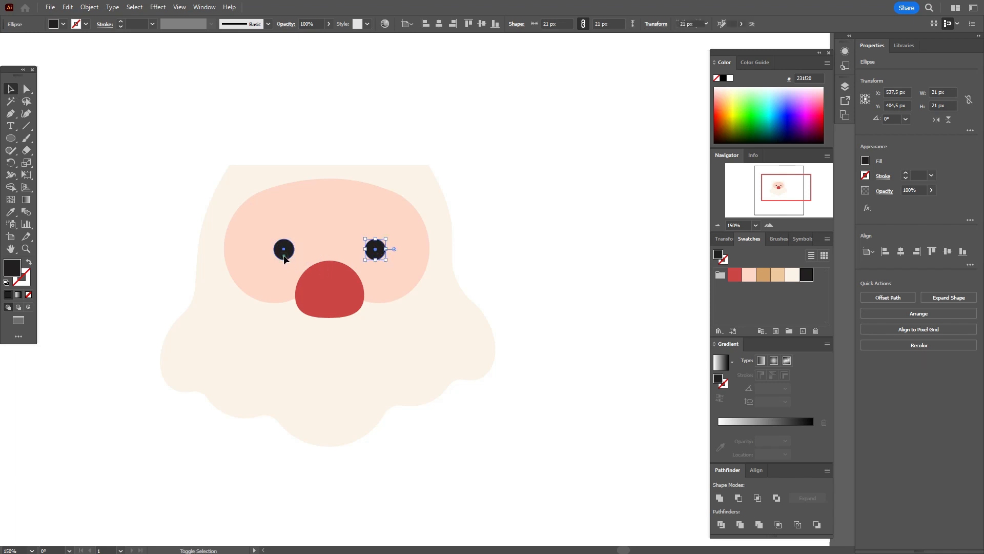
pyautogui.keyDown('shift'); pyautogui.click(285, 259); pyautogui.keyUp('shift')
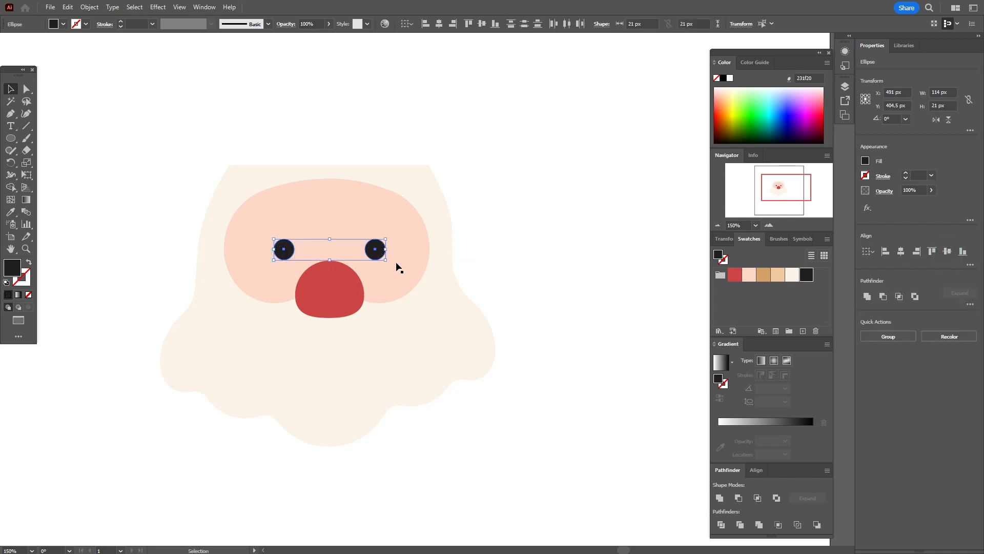
pyautogui.moveTo(379, 255); pyautogui.dragTo(378, 255)
pyautogui.click(524, 258)
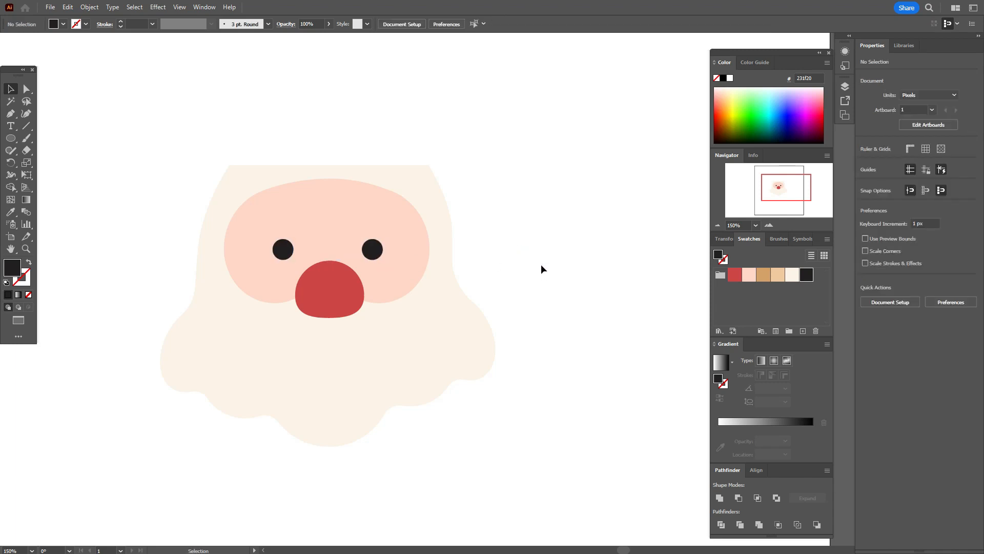
# Draw an arc of about 35 × 35 px below the nose with a near-black stroke and the 10 pt. Round brush
pyautogui.moveTo(29, 128); pyautogui.dragTo(64, 137)
pyautogui.moveTo(314, 342); pyautogui.dragTo(349, 377)
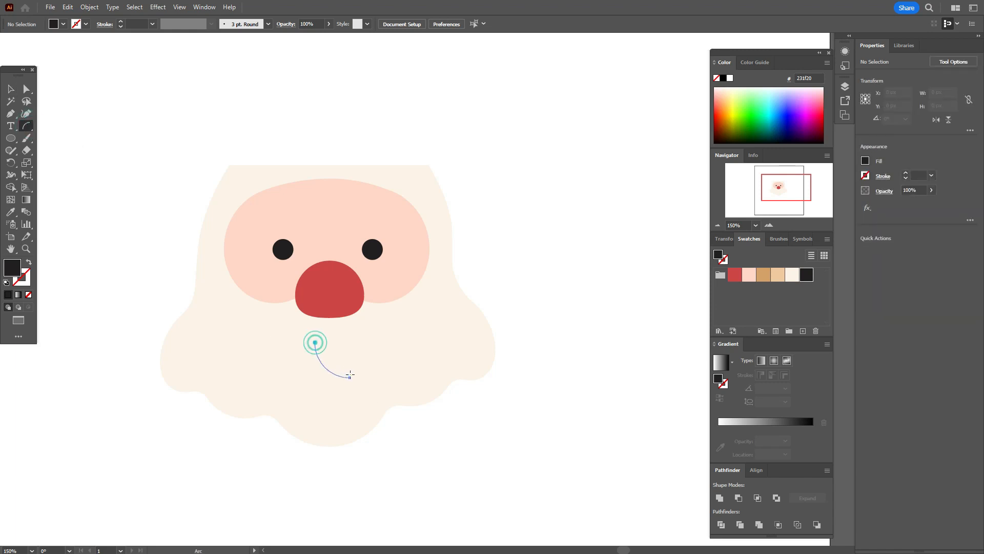
pyautogui.click(26, 281)
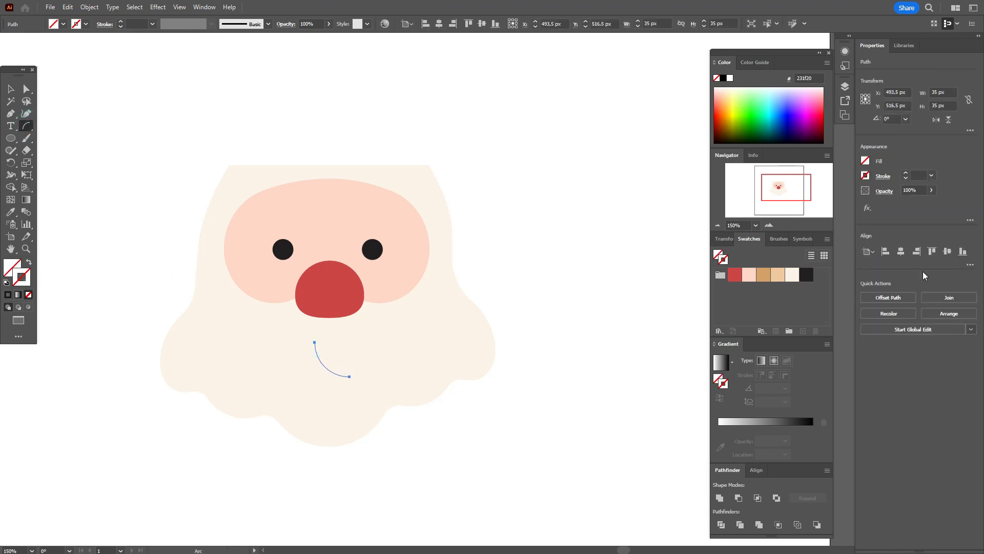
pyautogui.click(806, 276)
pyautogui.click(780, 240)
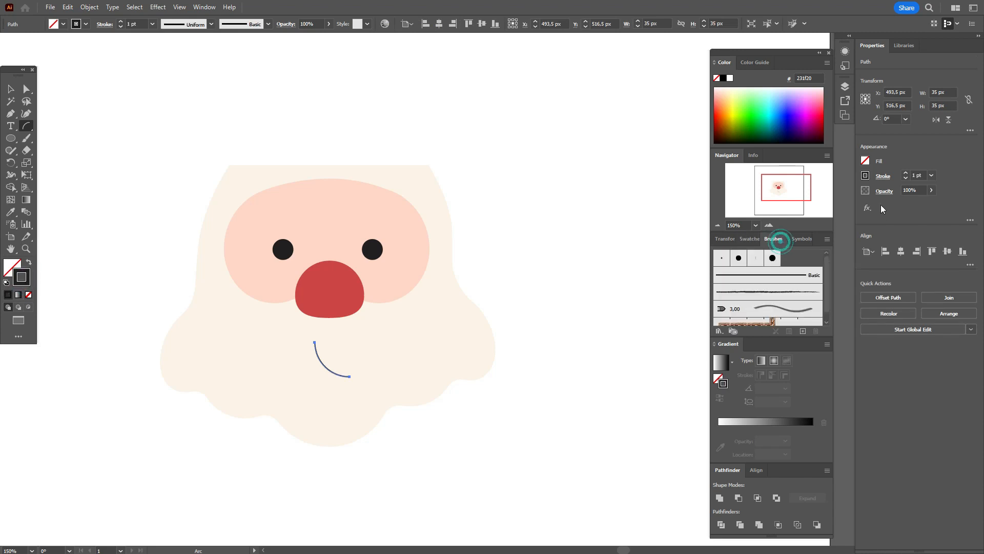
pyautogui.click(738, 258)
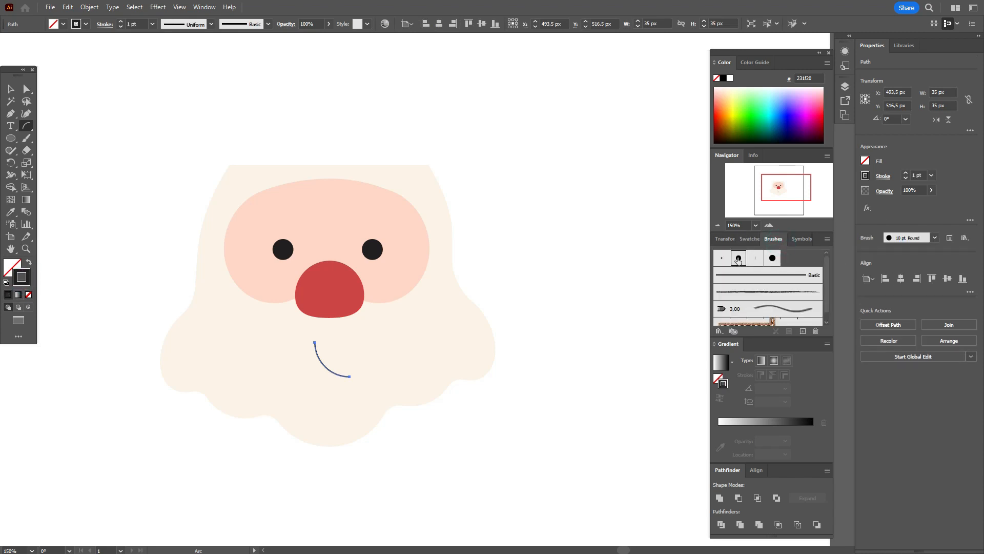
# Rotate the arc about 43° into a level smile, centre it just below the nose, and set its stroke weight to 0.7 pt
pyautogui.click(10, 89)
pyautogui.moveTo(358, 369); pyautogui.dragTo(342, 349)
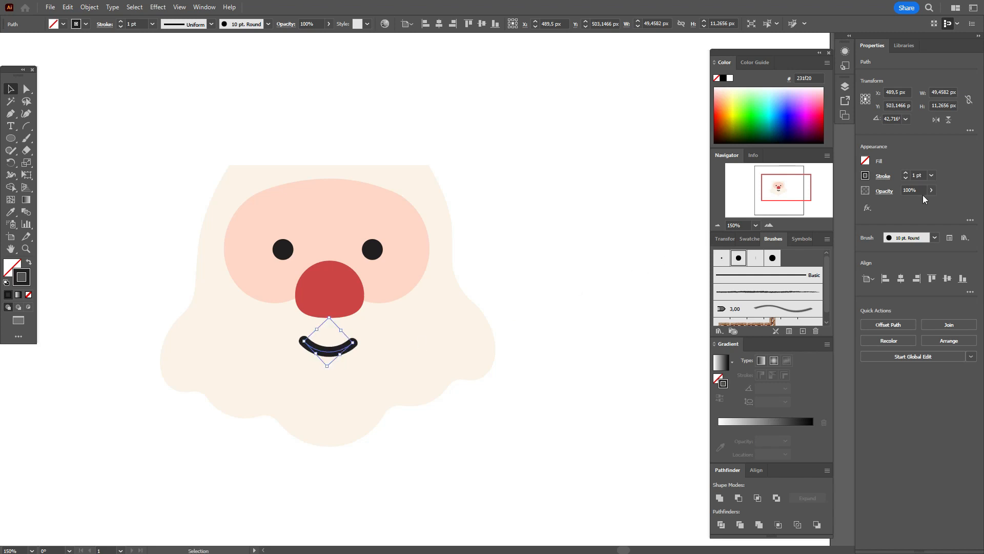
pyautogui.doubleClick(912, 176)
pyautogui.write('0.7')
pyautogui.press('Return')
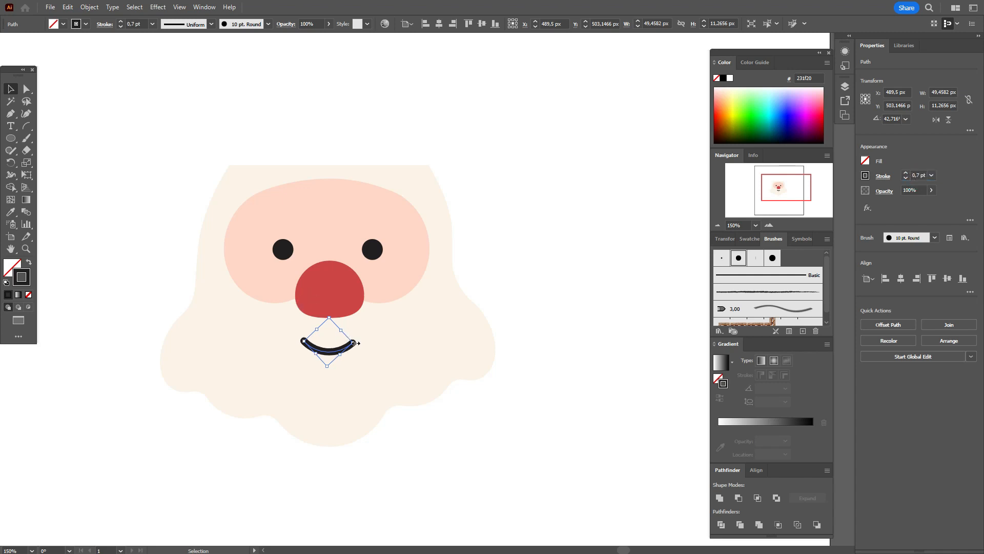
pyautogui.moveTo(352, 343)
pyautogui.mouseDown()
pyautogui.moveTo(328, 349)
pyautogui.moveTo(352, 338)
pyautogui.mouseUp()
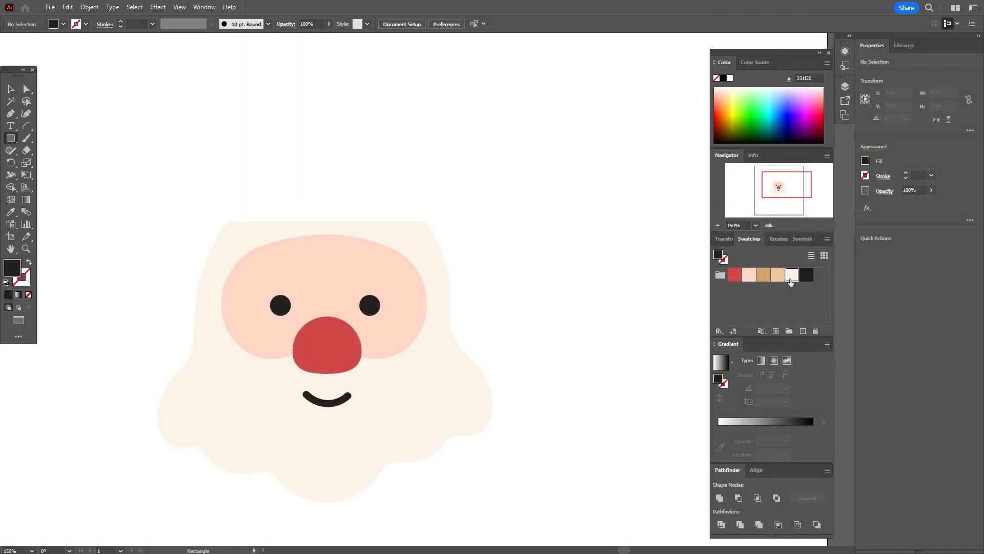
# Draw a cream rectangle of about 251 × 52 px across the top of the head
pyautogui.click(791, 276)
pyautogui.moveTo(196, 186); pyautogui.dragTo(443, 237)
pyautogui.click(11, 90)
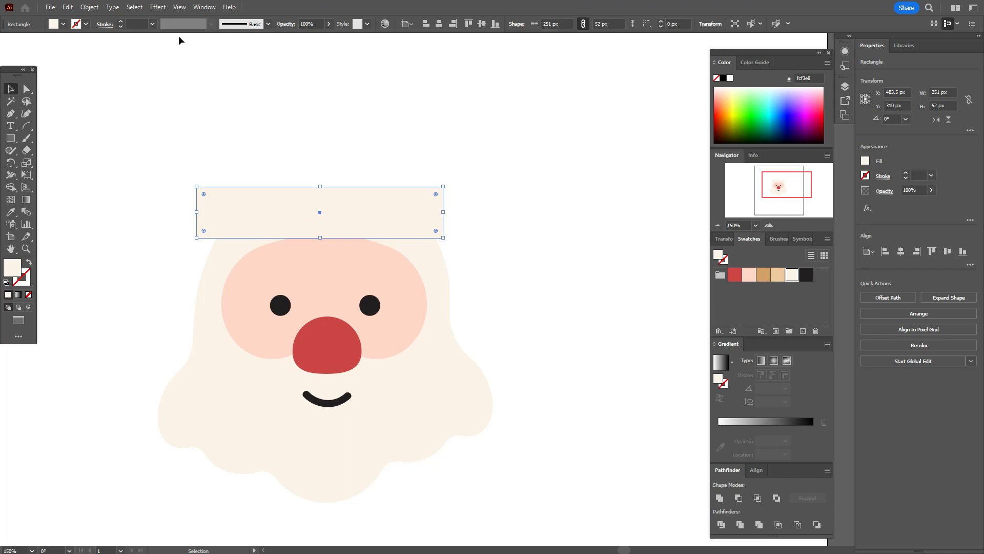
# Apply an Arch warp effect to the cream rectangle with a horizontal bend of about 29%
pyautogui.click(158, 7)
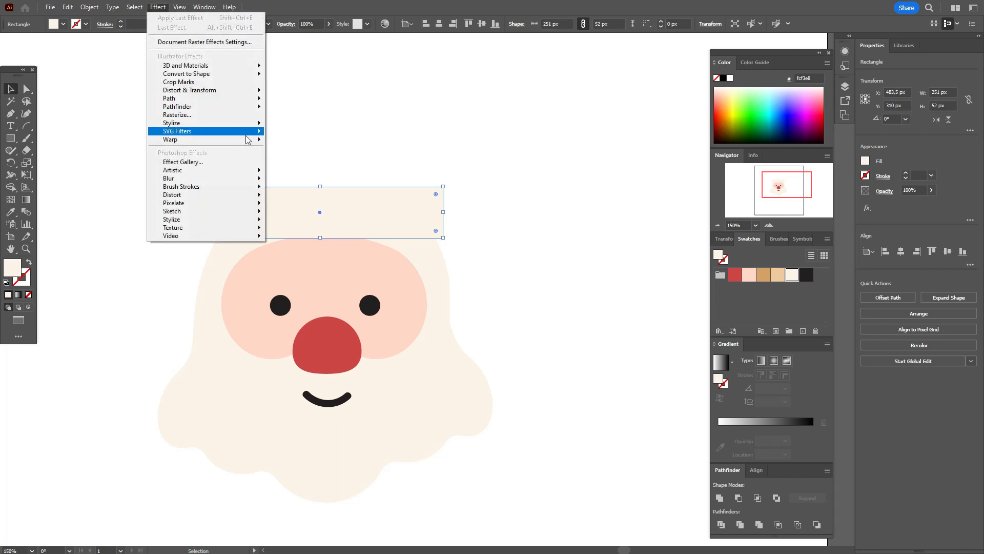
pyautogui.moveTo(239, 141)
pyautogui.click(298, 142)
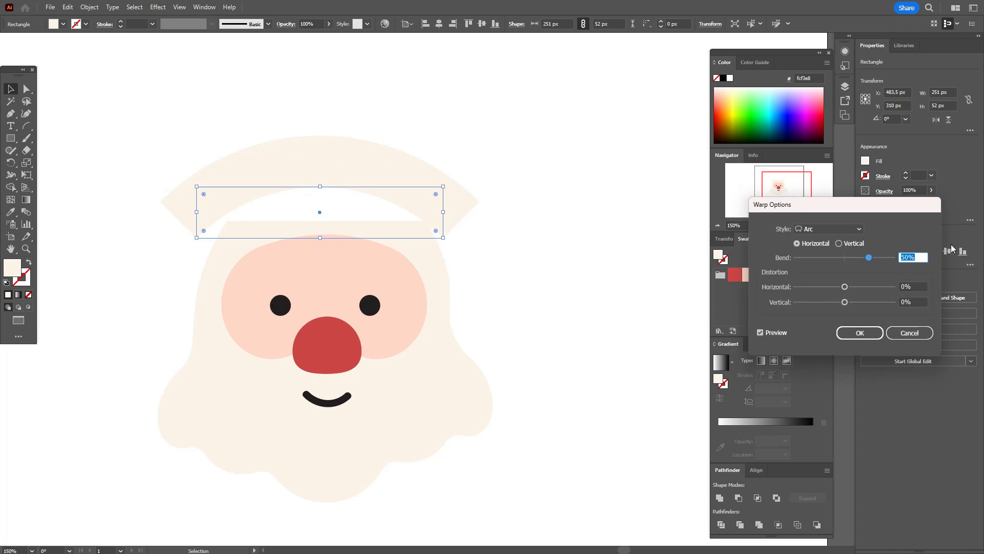
pyautogui.click(855, 231)
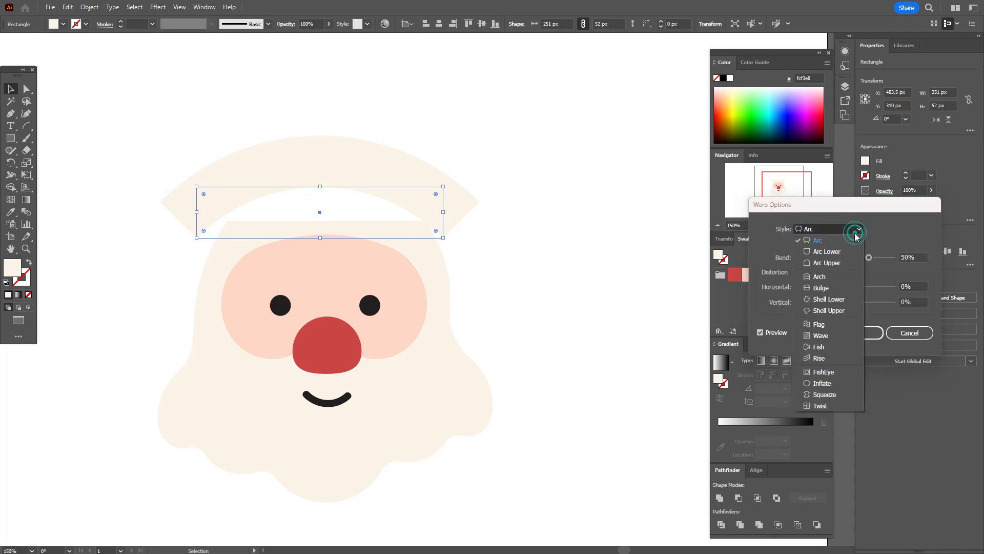
pyautogui.click(847, 276)
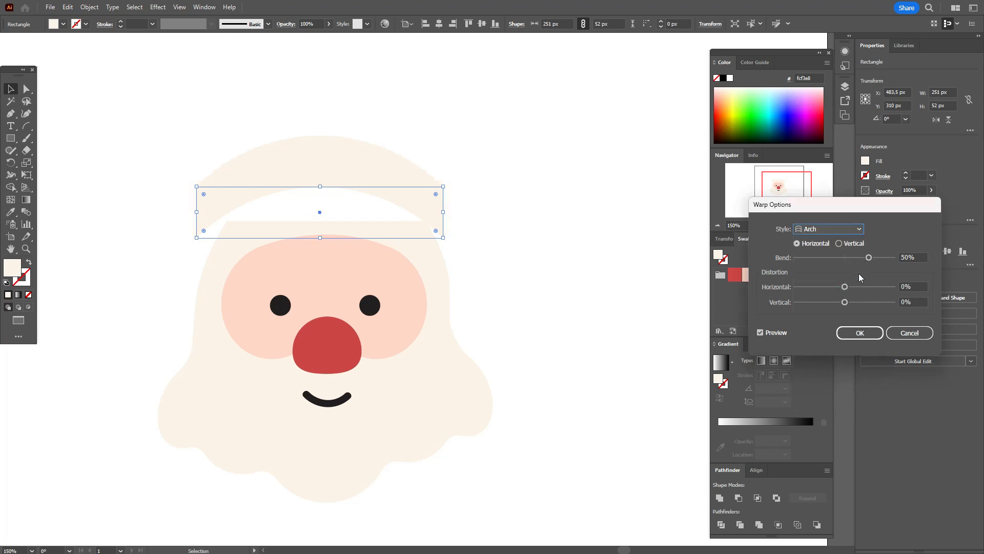
pyautogui.moveTo(866, 257); pyautogui.dragTo(860, 258)
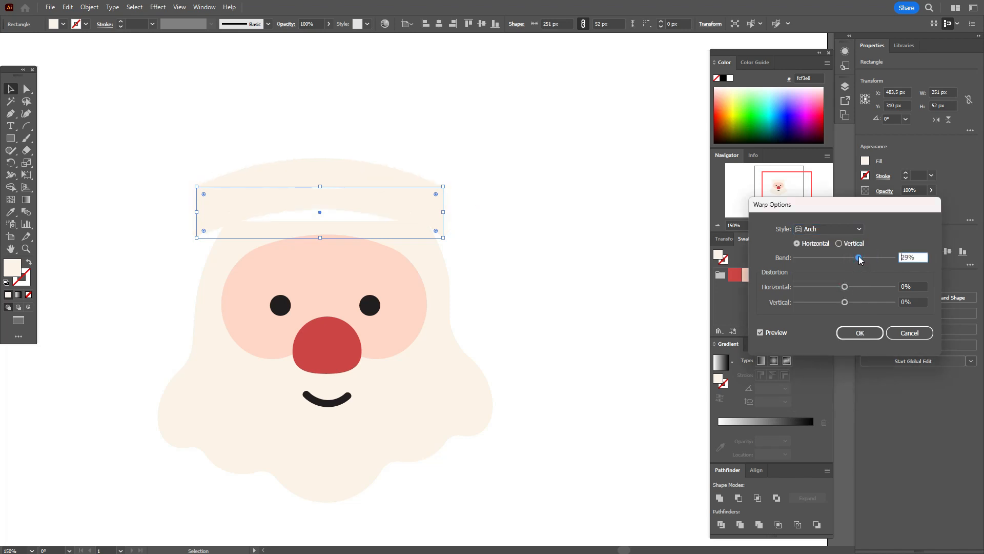
pyautogui.click(859, 257)
pyautogui.click(860, 333)
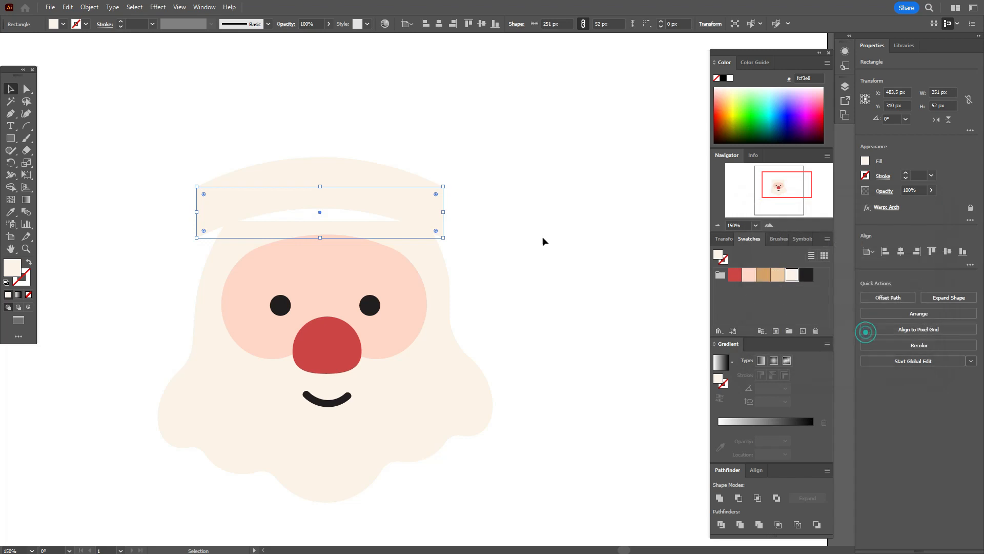
# Expand the appearance of the arched band and move it up clear of the head
pyautogui.click(91, 8)
pyautogui.click(124, 152)
pyautogui.moveTo(323, 194); pyautogui.dragTo(327, 198)
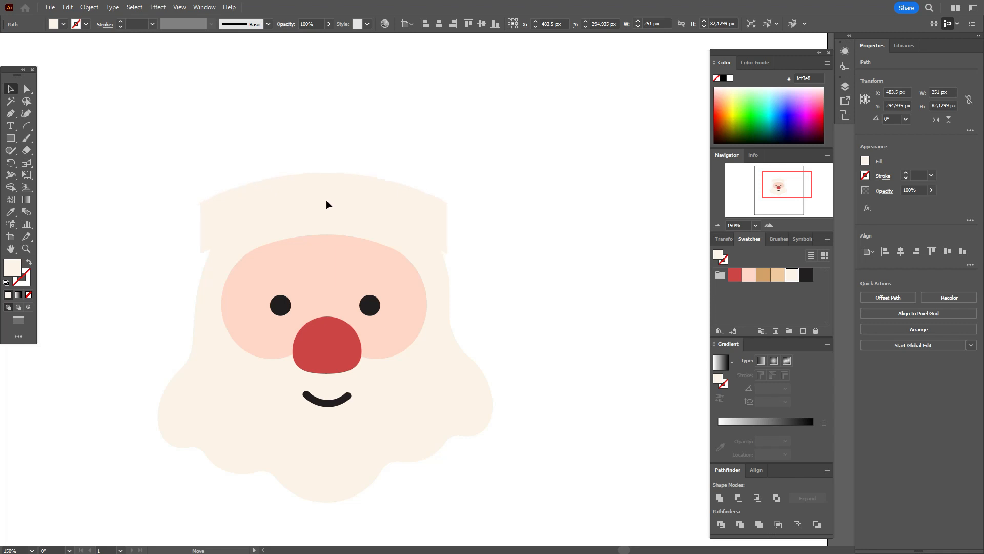
pyautogui.click(327, 204)
pyautogui.moveTo(429, 226); pyautogui.dragTo(411, 186)
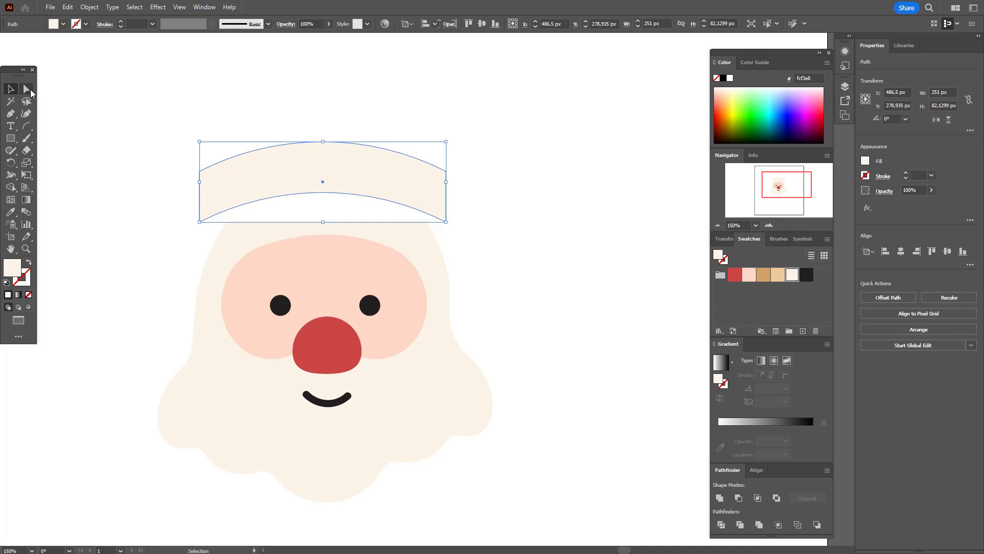
# Round the upper corners of the arched band, about 38 px on the left and 34 px on the right
pyautogui.click(29, 91)
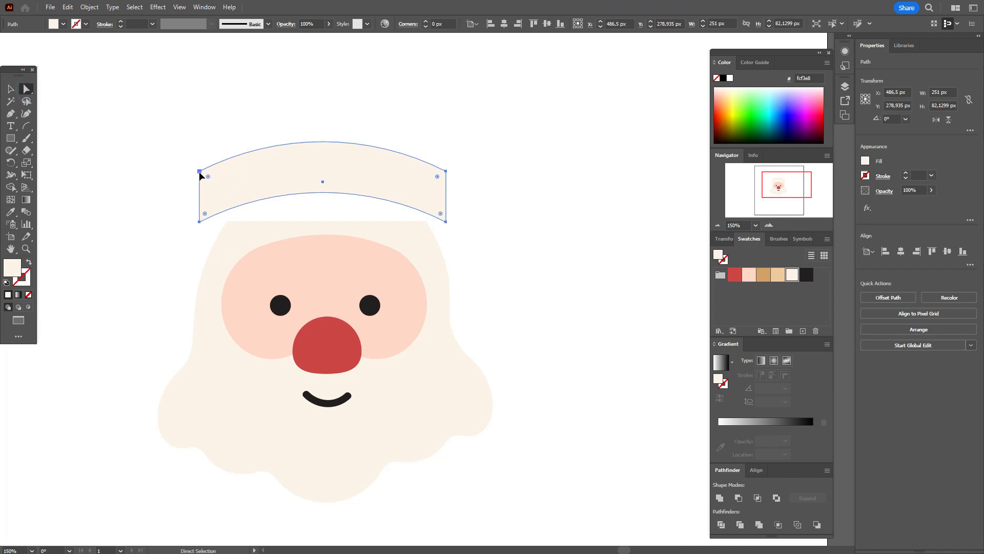
pyautogui.click(199, 171)
pyautogui.moveTo(205, 176); pyautogui.dragTo(236, 200)
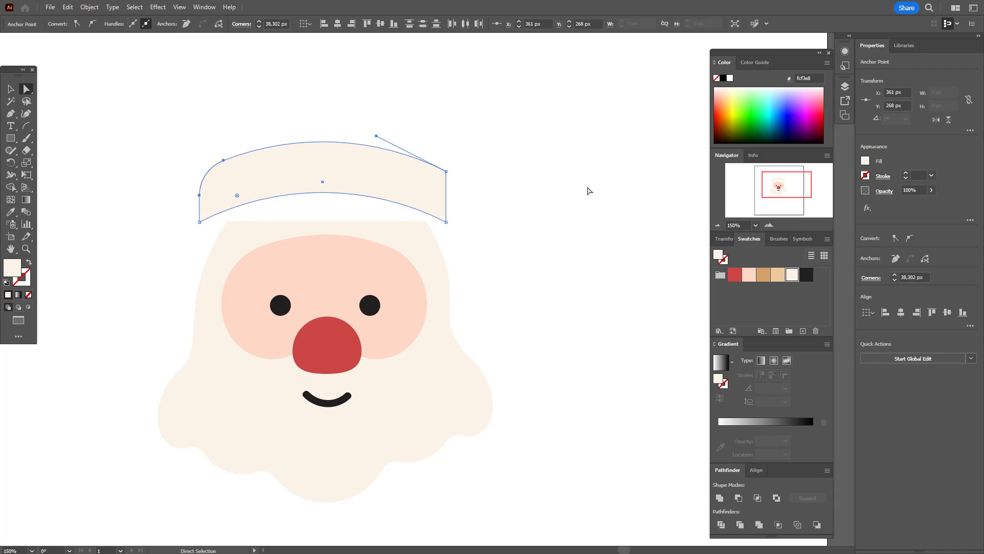
pyautogui.click(446, 171)
pyautogui.moveTo(438, 177); pyautogui.dragTo(423, 209)
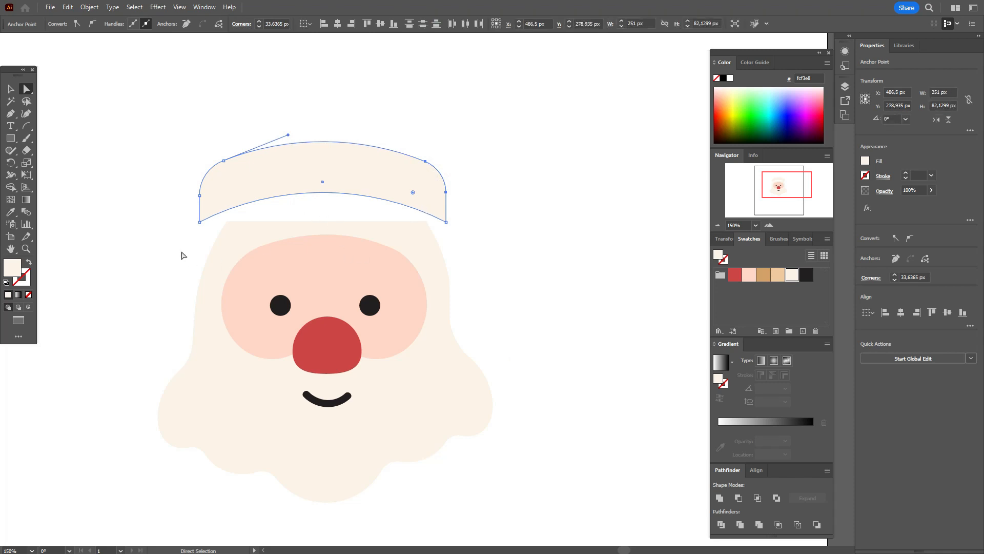
# Round the lower corners of the arched band, about 7 px on the left and 8 px on the right
pyautogui.click(200, 223)
pyautogui.moveTo(204, 214)
pyautogui.mouseDown()
pyautogui.moveTo(213, 208)
pyautogui.moveTo(213, 220)
pyautogui.mouseUp()
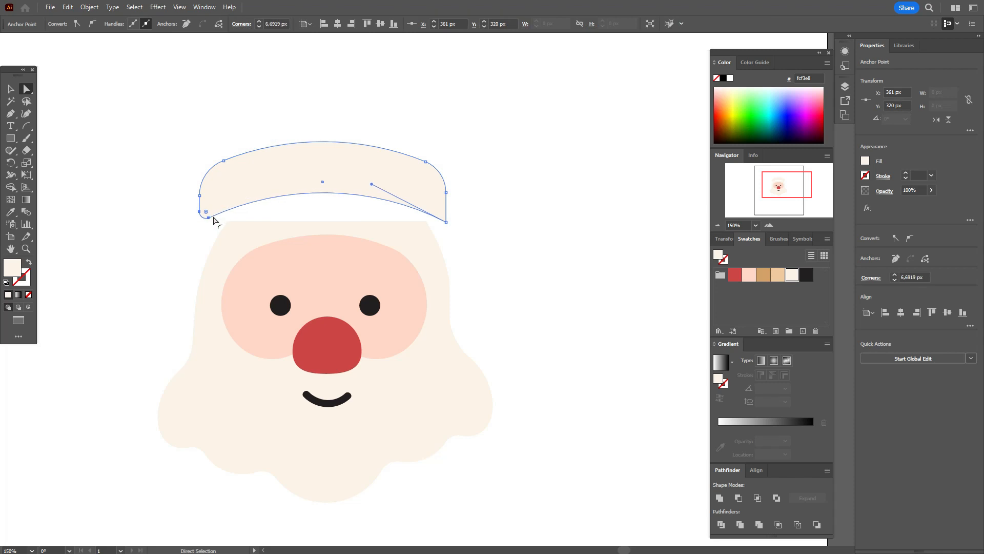
pyautogui.click(446, 222)
pyautogui.moveTo(438, 209); pyautogui.dragTo(435, 215)
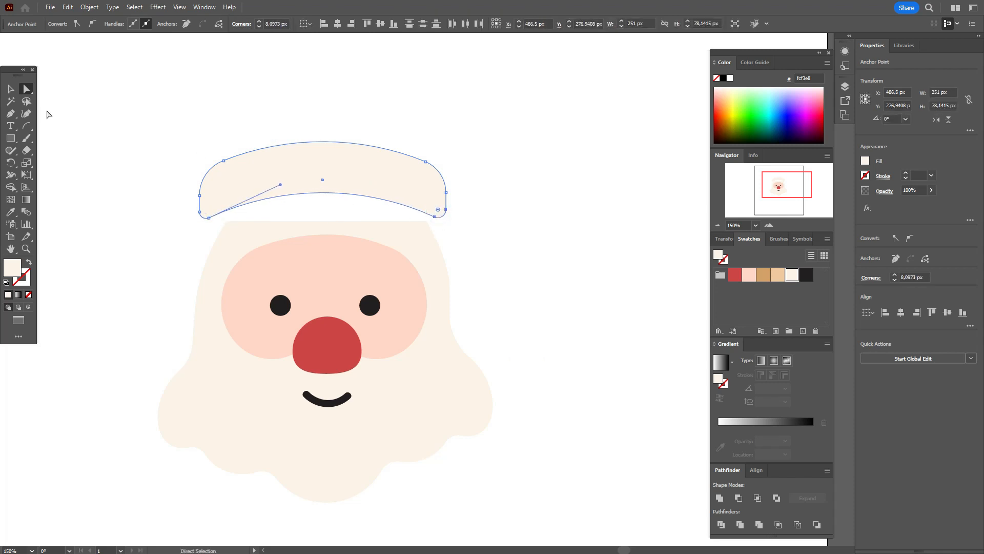
# Add a curvature point near each upper corner of the band and bulge both ends slightly outward
pyautogui.click(26, 113)
pyautogui.click(196, 196)
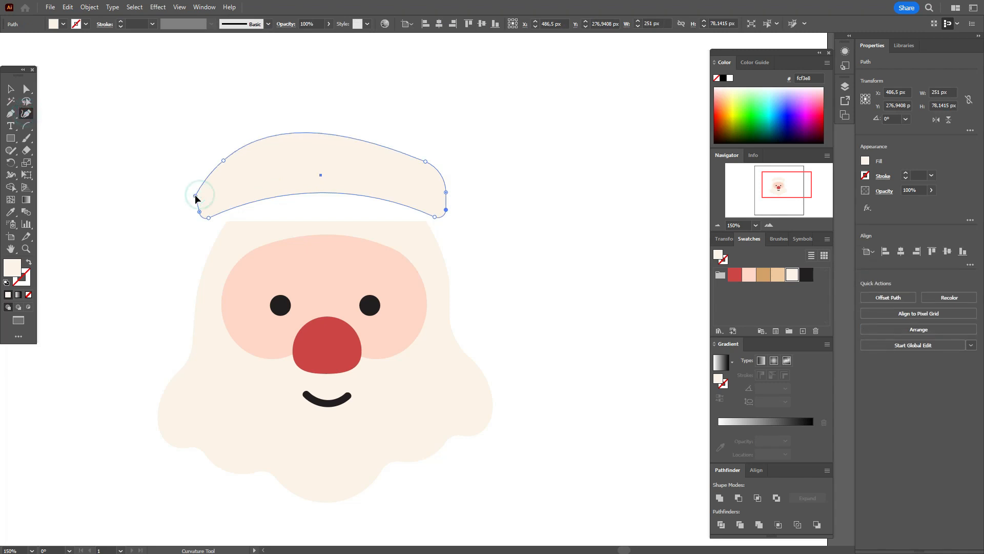
pyautogui.moveTo(195, 195); pyautogui.dragTo(200, 196)
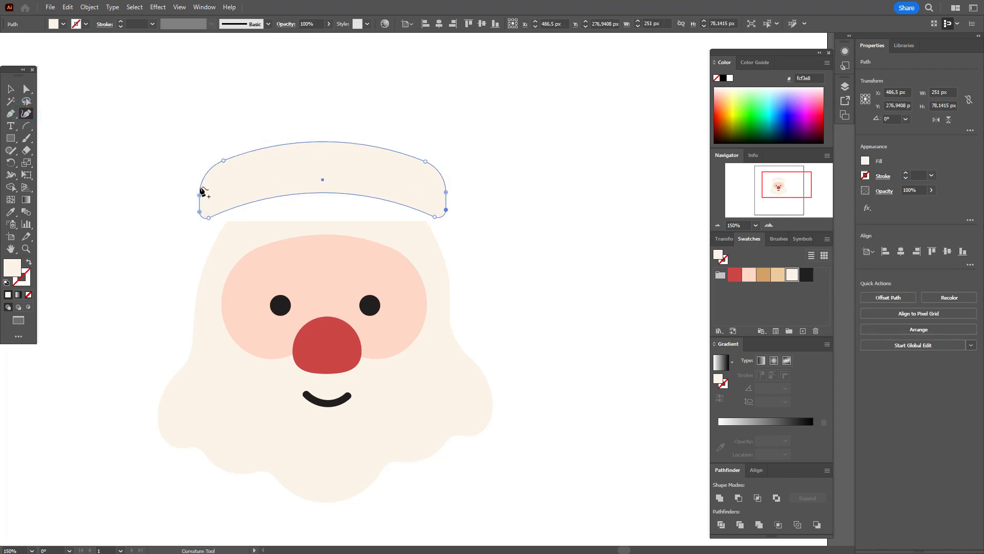
pyautogui.click(204, 179)
pyautogui.moveTo(198, 196); pyautogui.dragTo(197, 196)
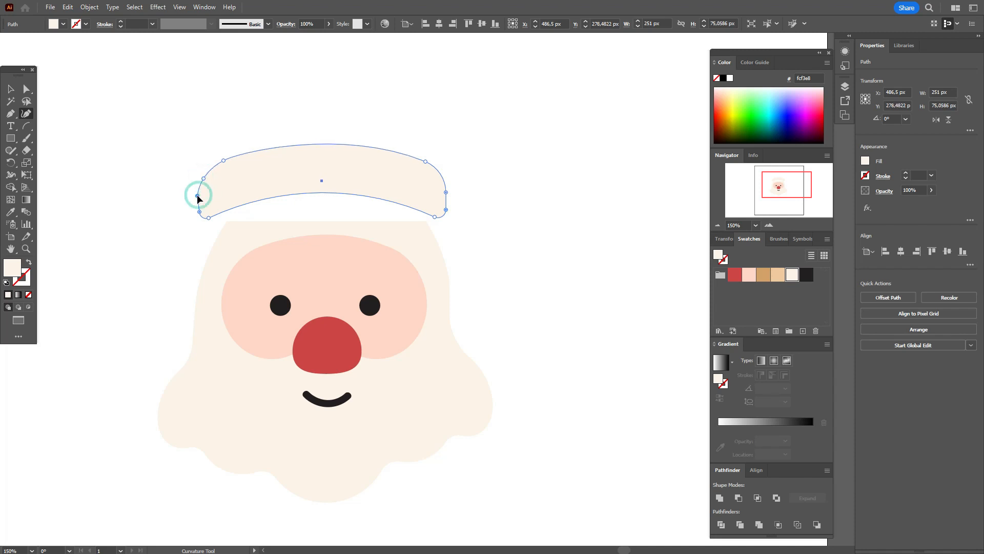
pyautogui.click(438, 171)
pyautogui.moveTo(446, 192); pyautogui.dragTo(449, 193)
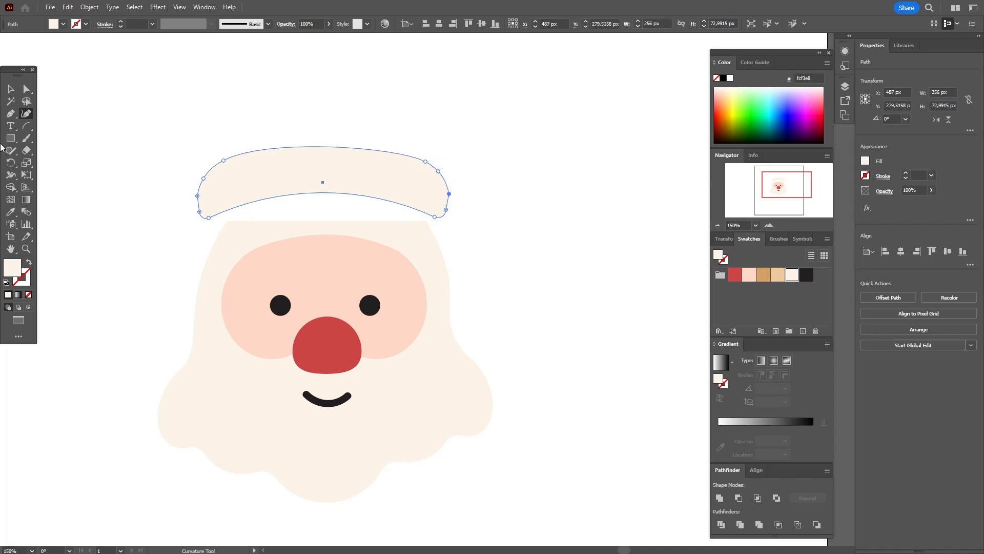
# Smooth the outline at both ends of the cream band with the Smooth tool
pyautogui.click(10, 89)
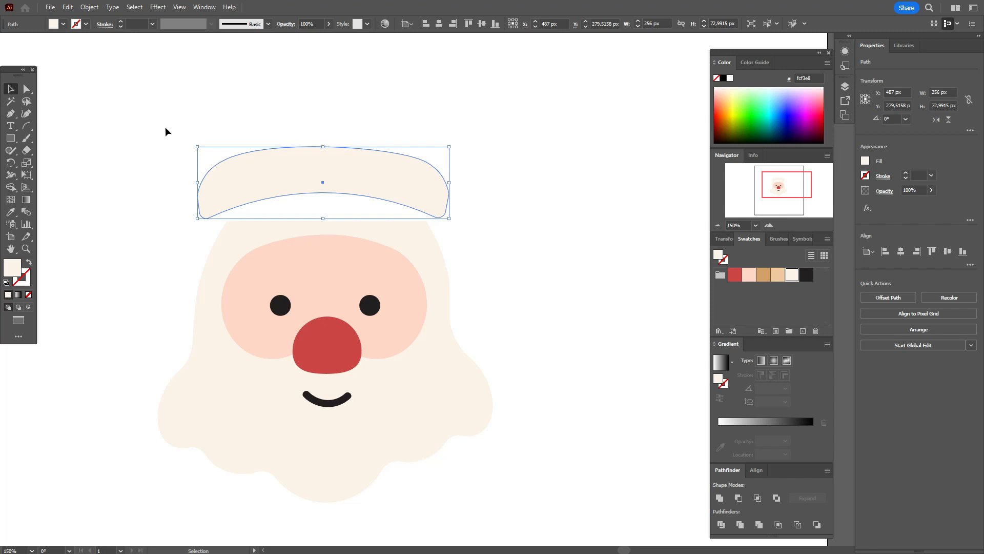
pyautogui.click(165, 127)
pyautogui.click(352, 174)
pyautogui.click(9, 152)
pyautogui.moveTo(7, 151); pyautogui.dragTo(46, 175)
pyautogui.click(156, 183)
pyautogui.click(11, 87)
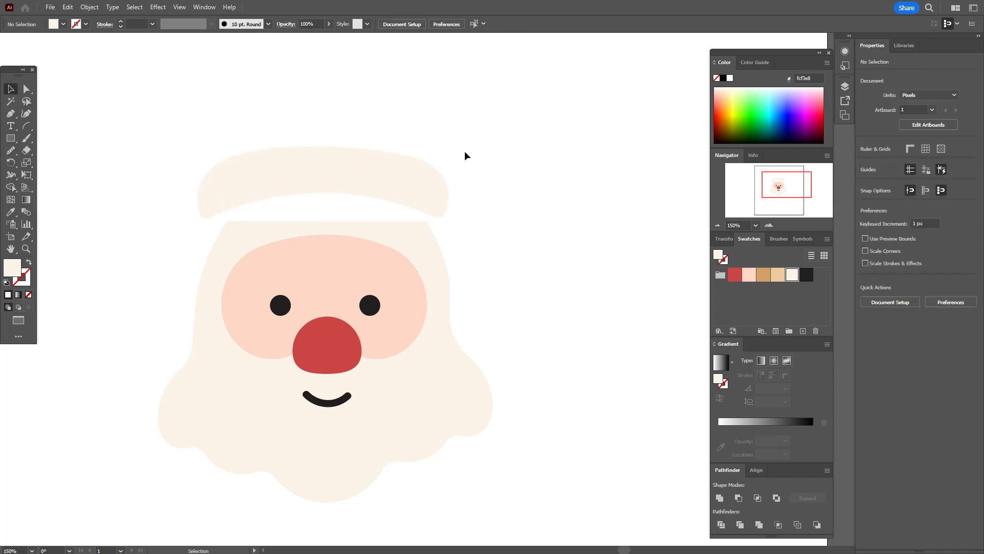
pyautogui.click(375, 166)
pyautogui.click(10, 150)
pyautogui.moveTo(198, 188); pyautogui.dragTo(200, 193)
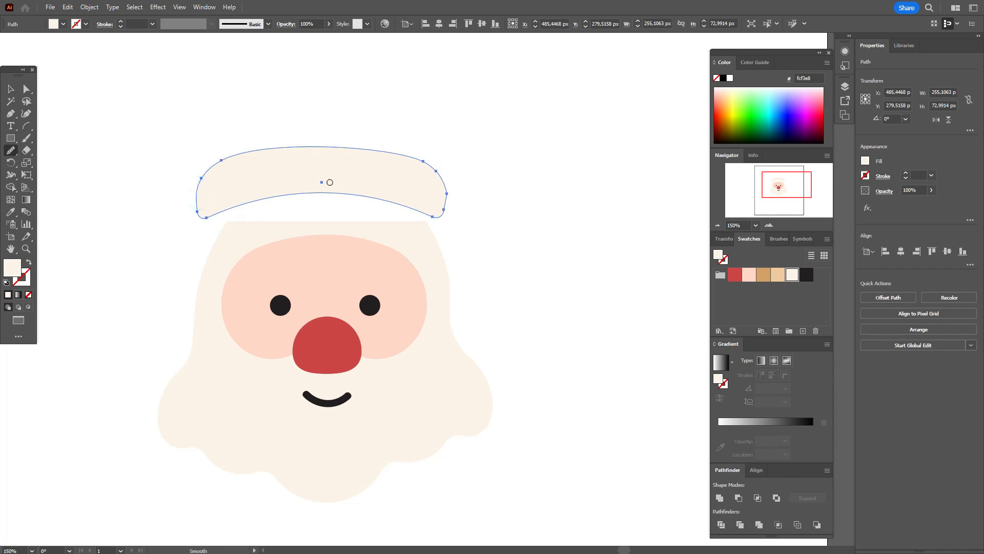
pyautogui.moveTo(449, 191)
pyautogui.mouseDown()
pyautogui.moveTo(444, 202)
pyautogui.moveTo(440, 175)
pyautogui.moveTo(383, 196)
pyautogui.moveTo(386, 211)
pyautogui.mouseUp()
# Move the cream band down about 40 px onto the top of the head, above the pink face, and deselect it
pyautogui.click(10, 95)
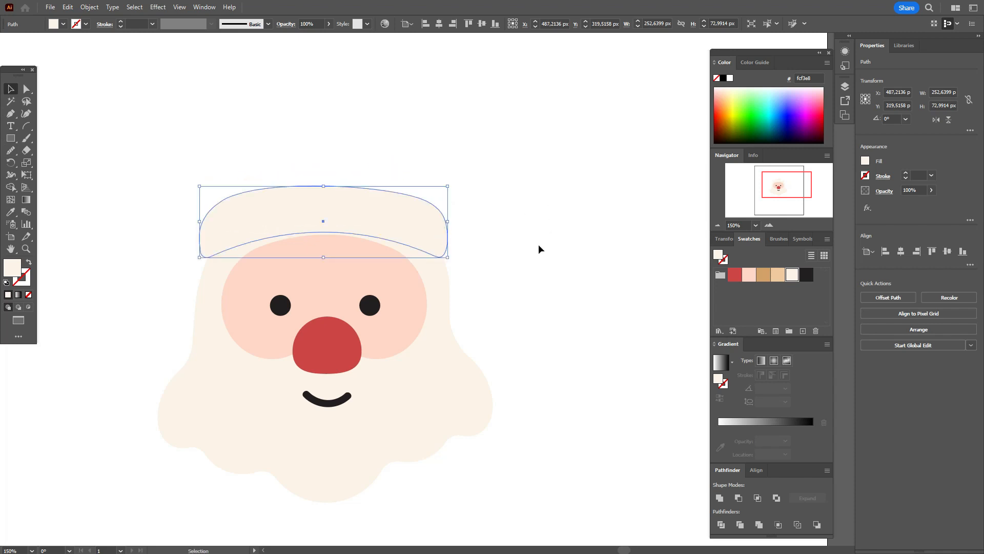
pyautogui.scroll(3, 538, 244)
pyautogui.scroll(2, 539, 245)
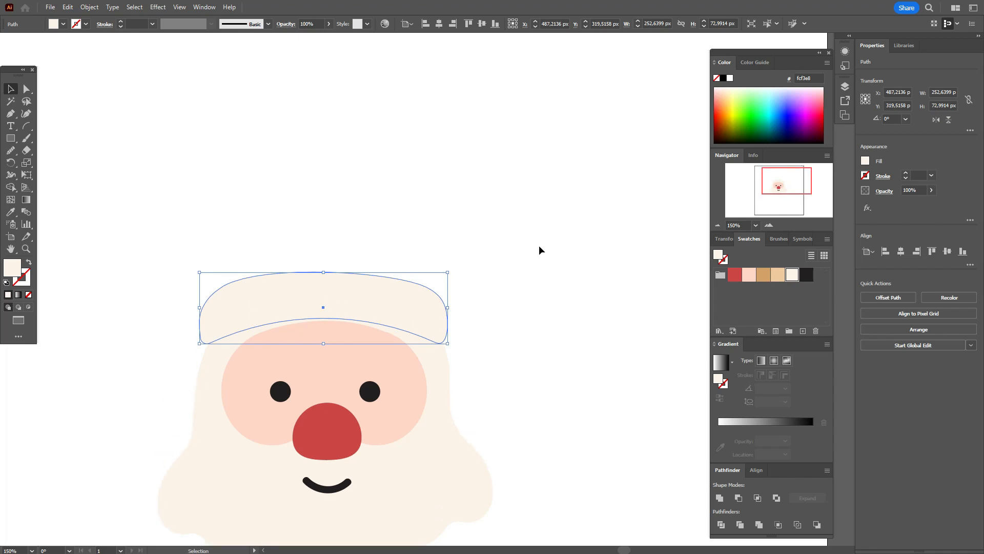
pyautogui.scroll(1, 540, 254)
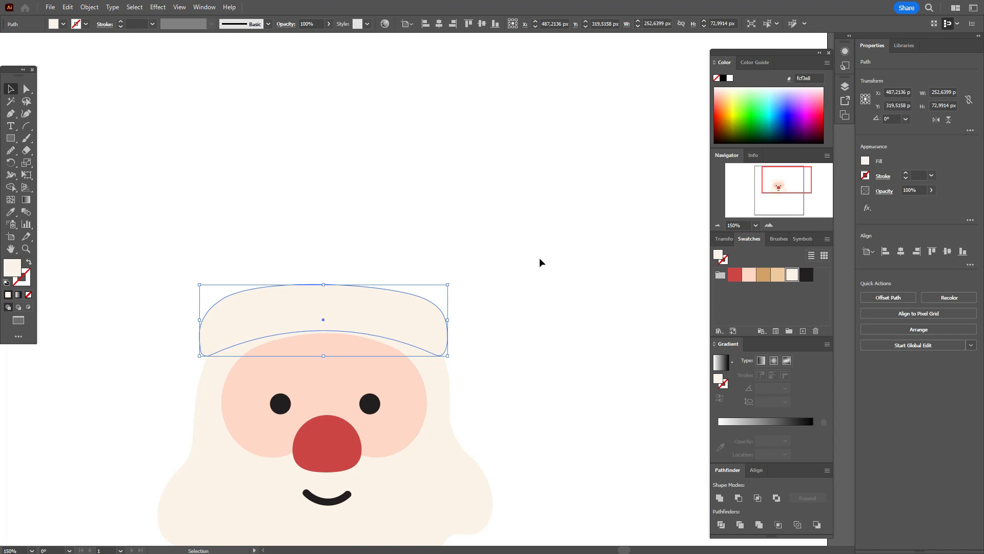
pyautogui.click(516, 271)
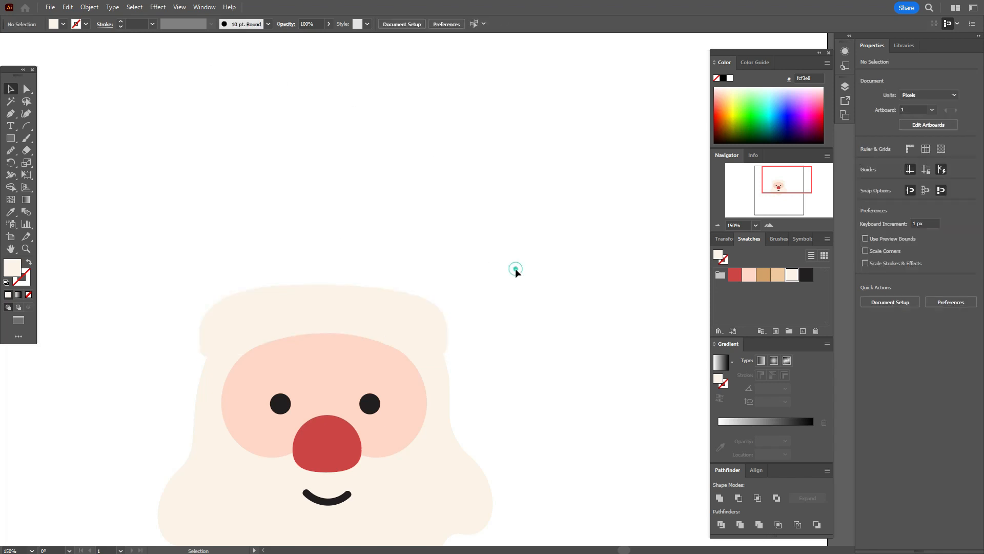
# Using a red fill and the Pen tool, draw the hat's curved upper outline from the brim's left end over to a pointed tip on the right
pyautogui.click(734, 275)
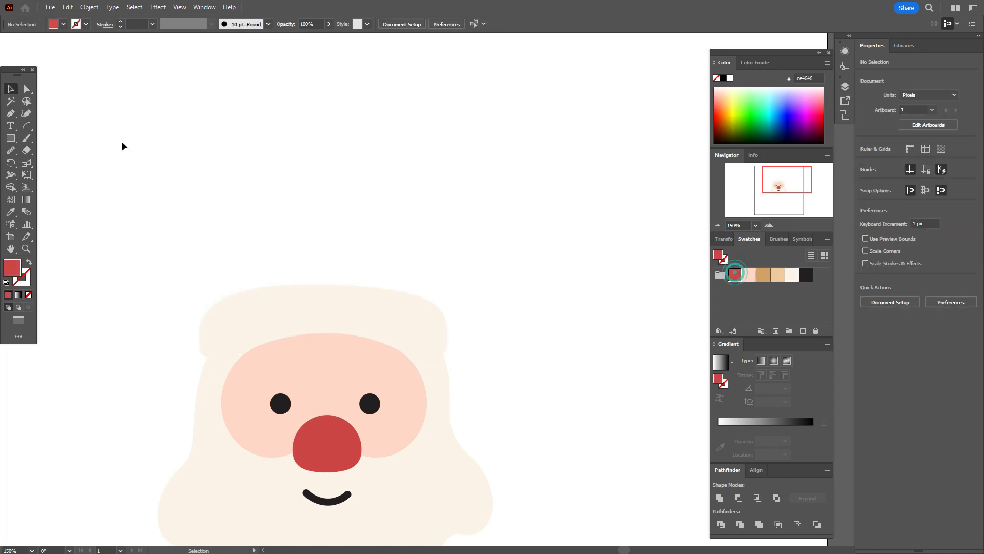
pyautogui.click(11, 113)
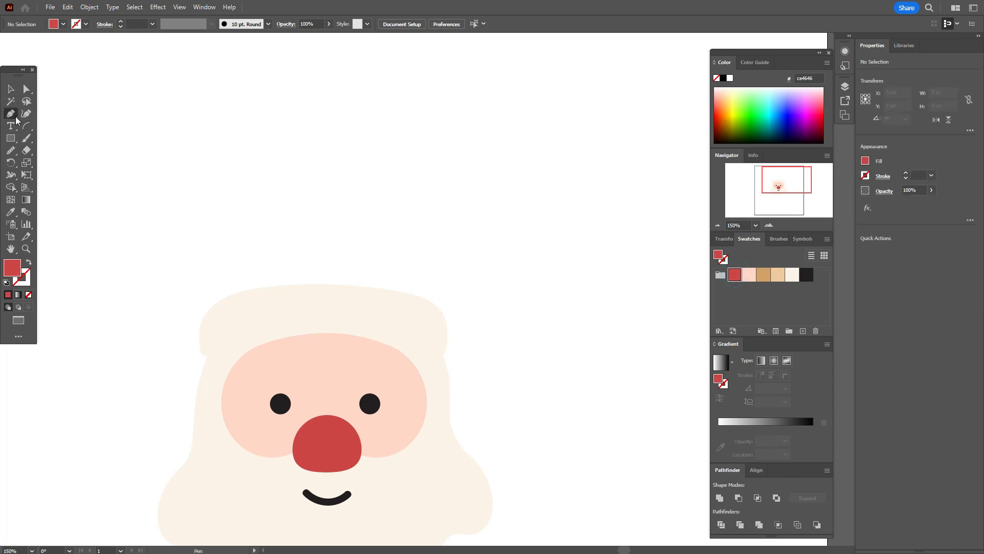
pyautogui.click(225, 302)
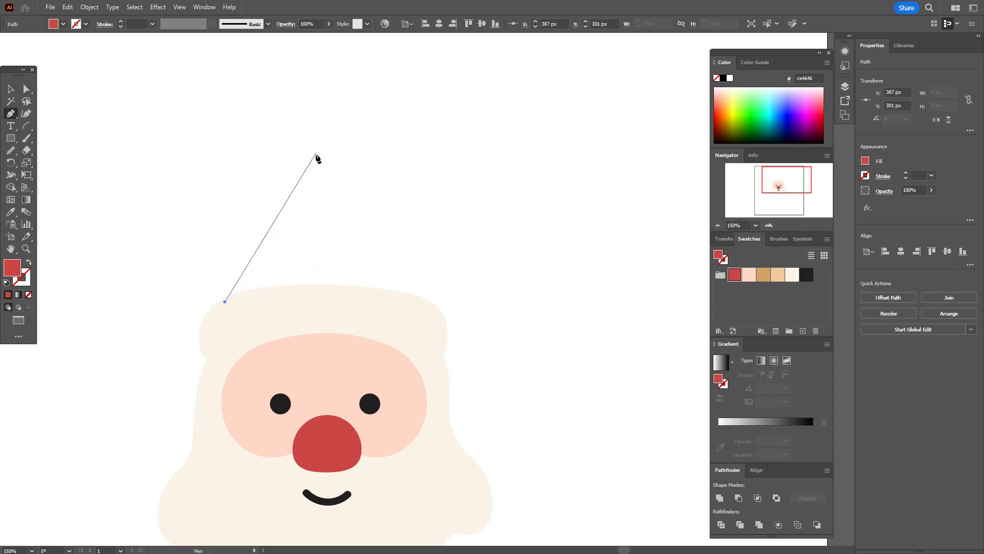
pyautogui.moveTo(315, 155); pyautogui.dragTo(413, 123)
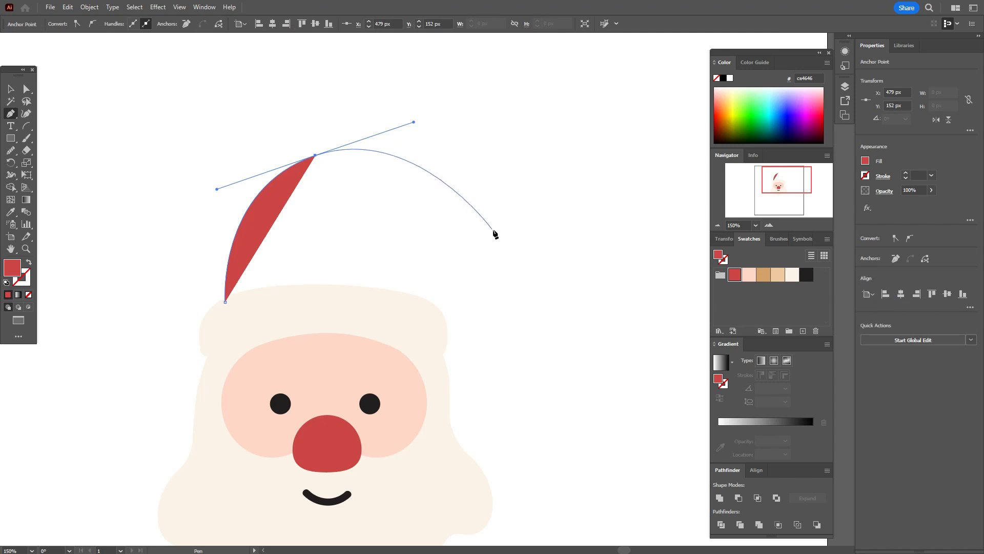
pyautogui.moveTo(495, 231); pyautogui.dragTo(513, 277)
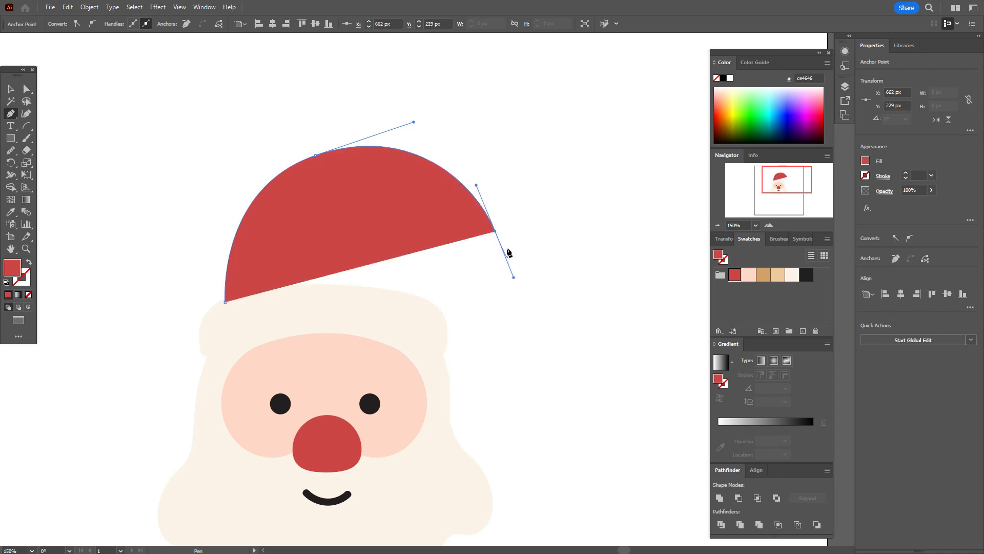
pyautogui.click(494, 231)
# Finish the red hat with a straight-sided notch under the tip and close the path along a straight base at brim height
pyautogui.moveTo(492, 239); pyautogui.dragTo(461, 250)
pyautogui.moveTo(461, 251); pyautogui.dragTo(443, 256)
pyautogui.click(430, 261)
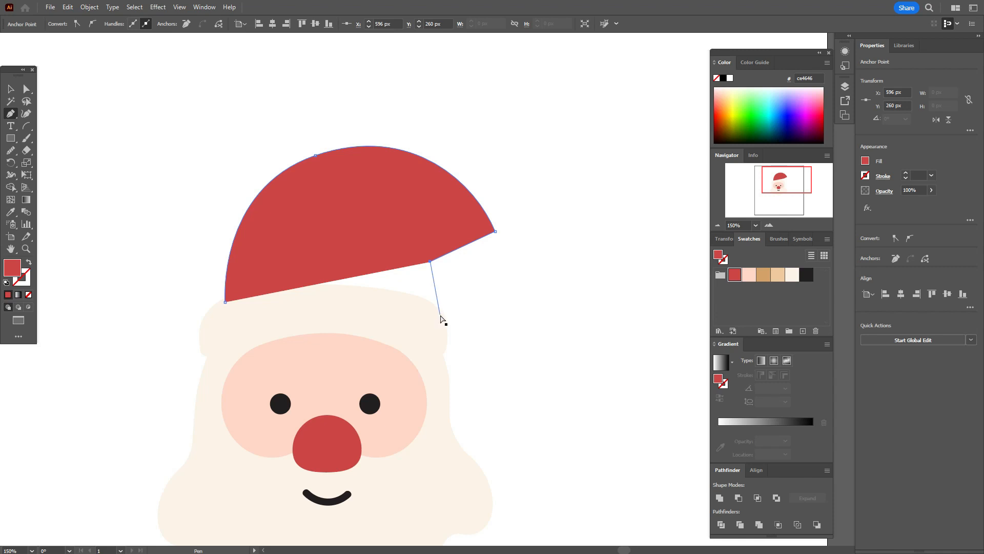
pyautogui.hotkey('ctrl', 'z')
pyautogui.moveTo(449, 258); pyautogui.dragTo(463, 310)
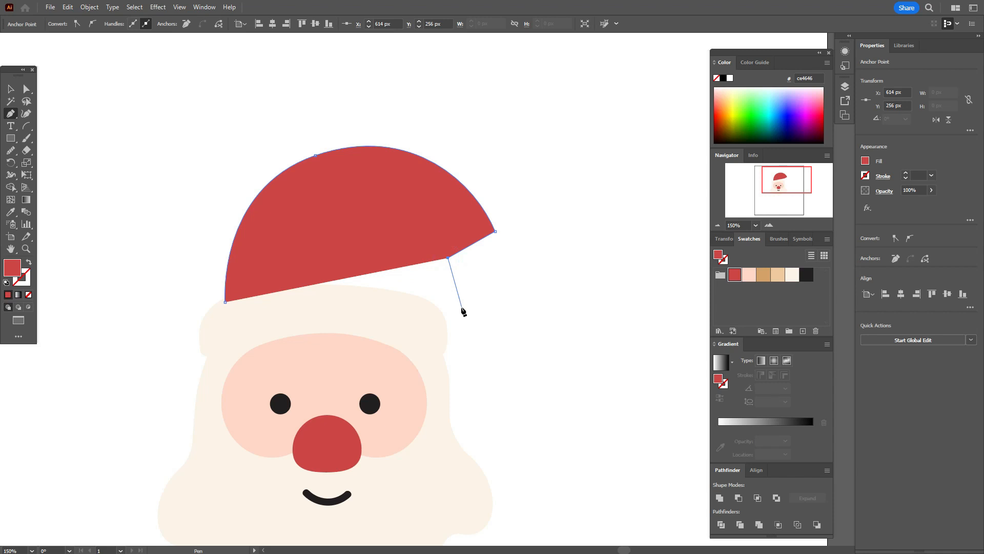
pyautogui.click(461, 307)
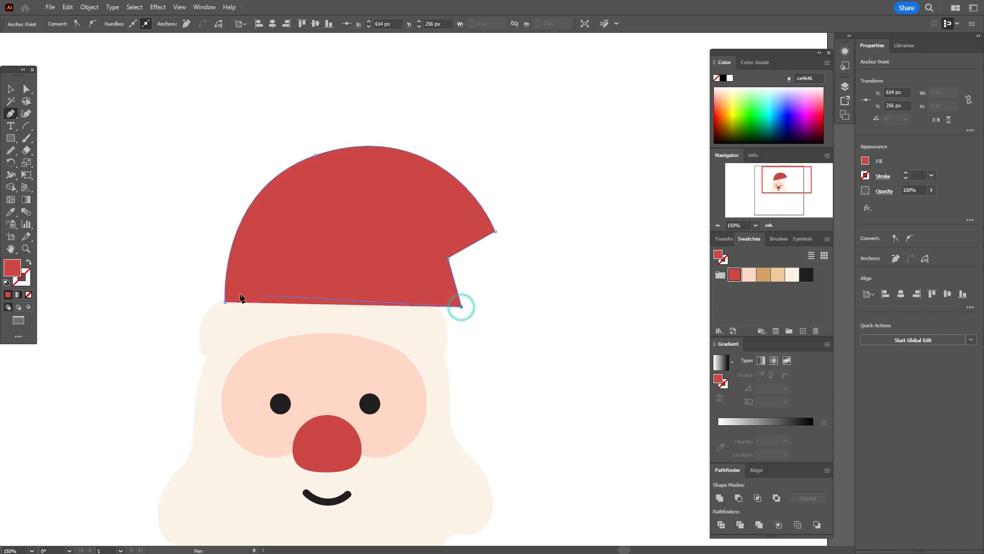
pyautogui.click(224, 301)
pyautogui.press('v')
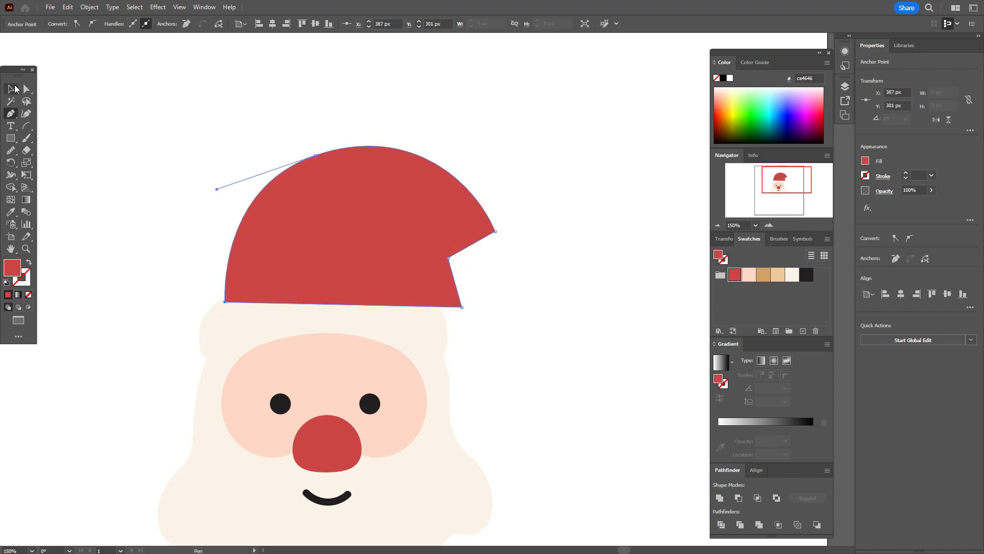
# Move the red hat down and left over the cream brim and send it to the back
pyautogui.click(508, 195)
pyautogui.click(428, 229)
pyautogui.moveTo(499, 226); pyautogui.dragTo(475, 226)
pyautogui.moveTo(407, 209); pyautogui.dragTo(398, 223)
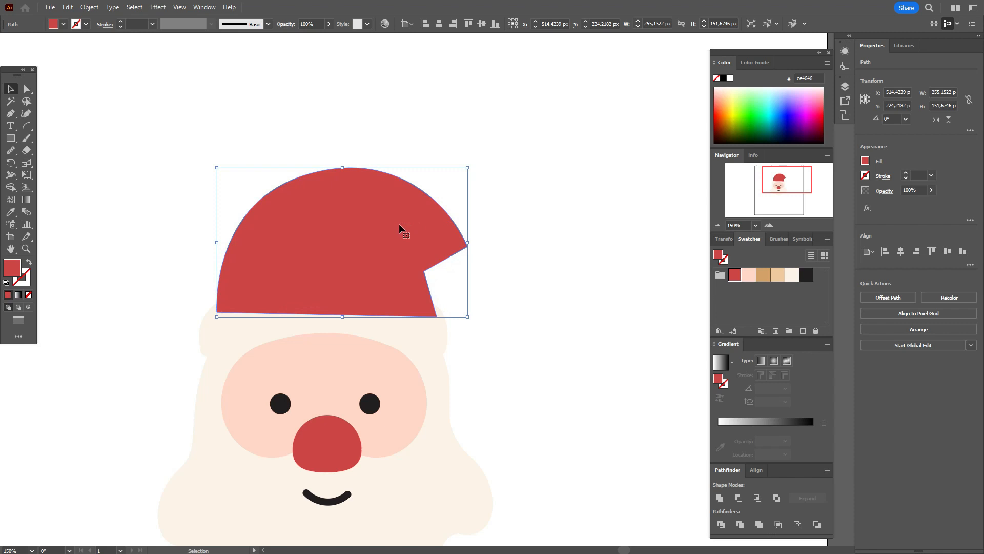
pyautogui.rightClick(398, 224)
pyautogui.moveTo(472, 477)
pyautogui.click(546, 510)
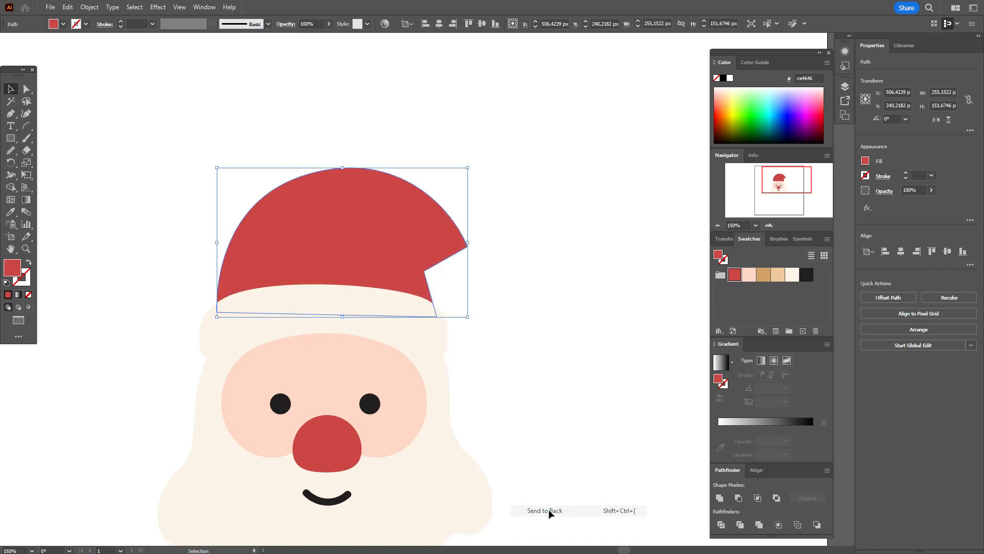
pyautogui.click(570, 341)
pyautogui.moveTo(423, 235); pyautogui.dragTo(418, 248)
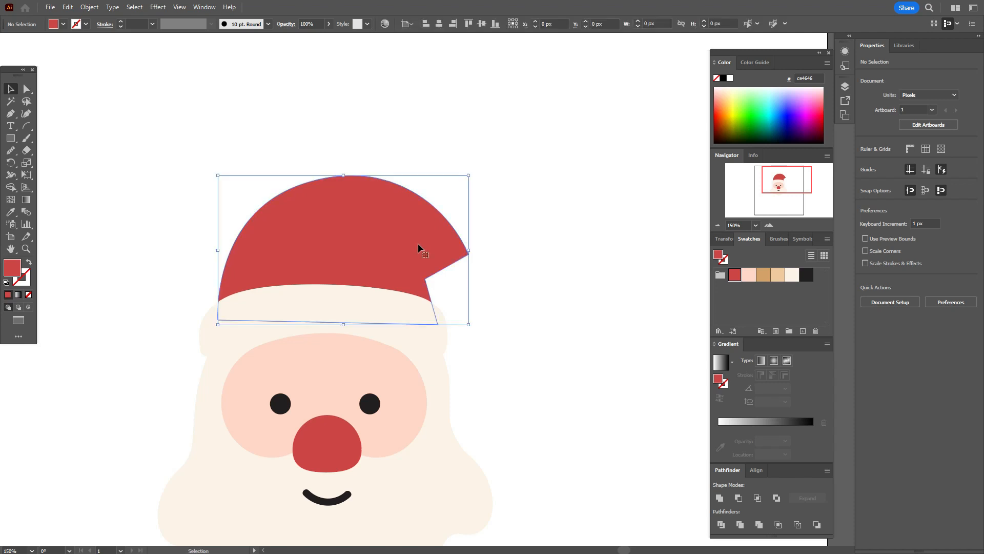
# Round the hat's inner notch corner about 11 px, nudge the hat up about 5 px and deselect it
pyautogui.click(28, 88)
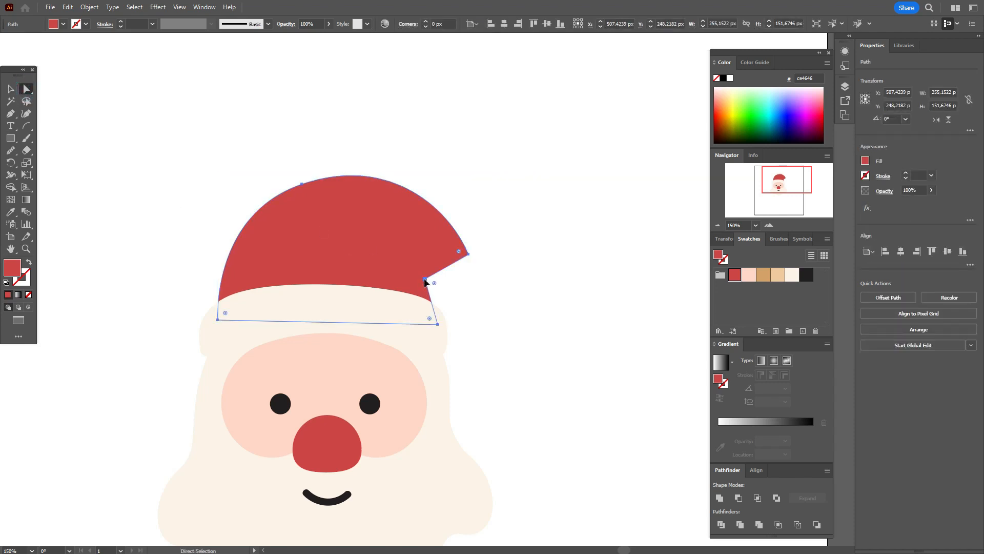
pyautogui.click(424, 280)
pyautogui.moveTo(426, 290); pyautogui.dragTo(435, 293)
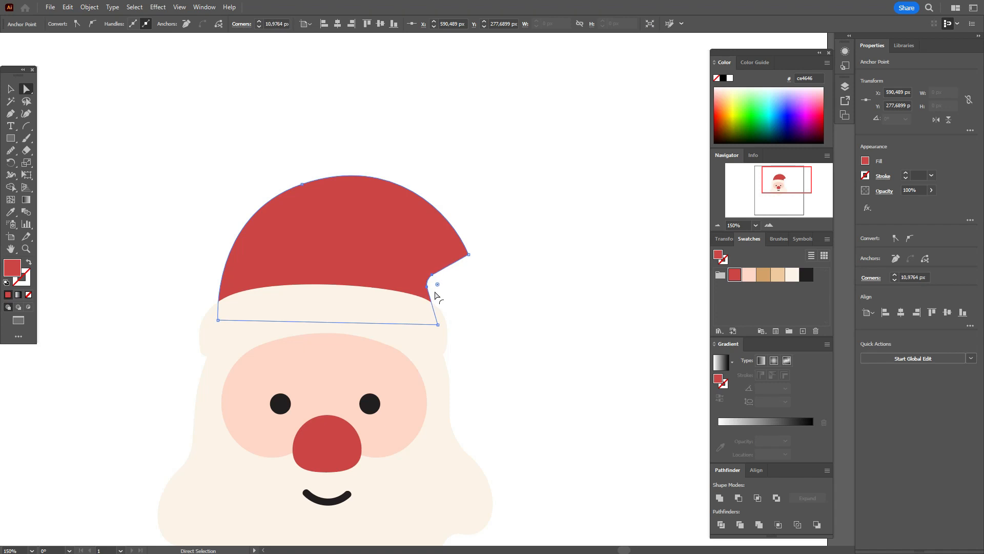
pyautogui.click(10, 89)
pyautogui.moveTo(377, 207); pyautogui.dragTo(377, 204)
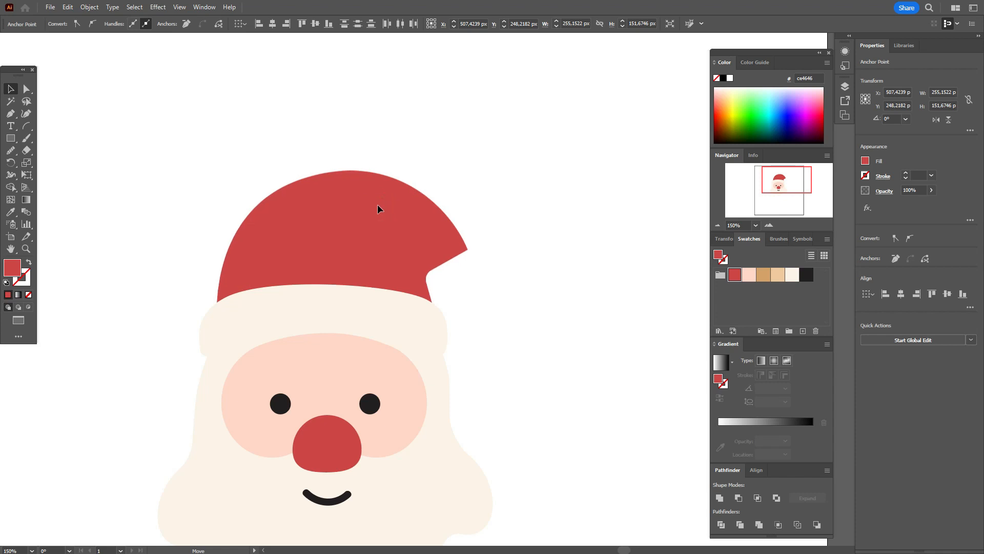
pyautogui.click(514, 234)
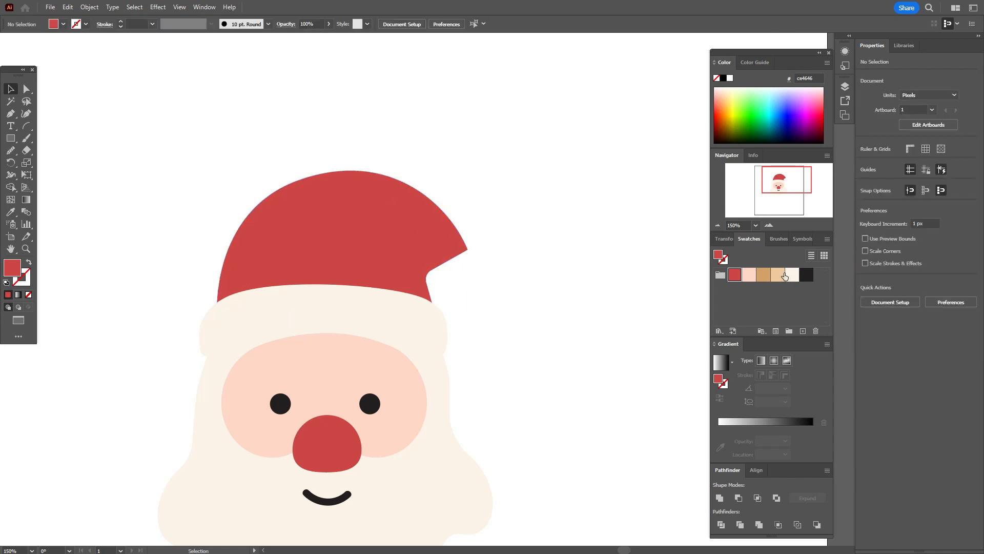
# Round the red hat's pointed tip and, with nothing selected, set the fill to cream
pyautogui.click(26, 89)
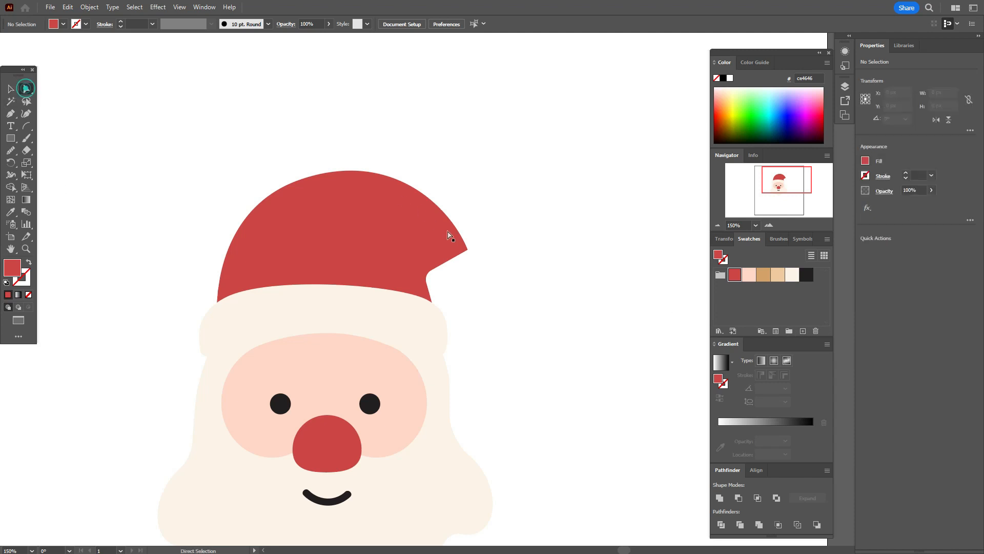
pyautogui.click(469, 250)
pyautogui.moveTo(464, 247); pyautogui.dragTo(452, 244)
pyautogui.click(10, 101)
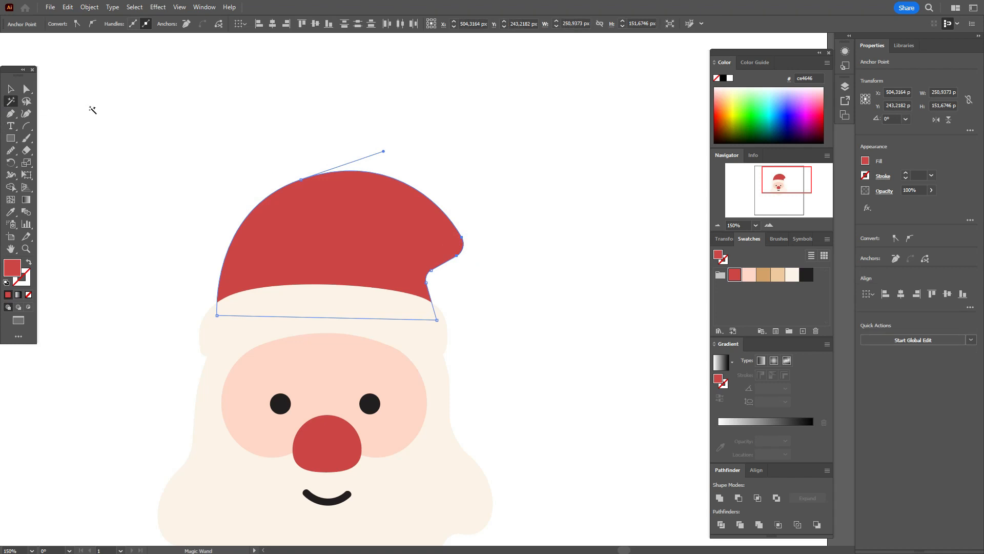
pyautogui.click(88, 105)
pyautogui.click(791, 276)
pyautogui.click(11, 138)
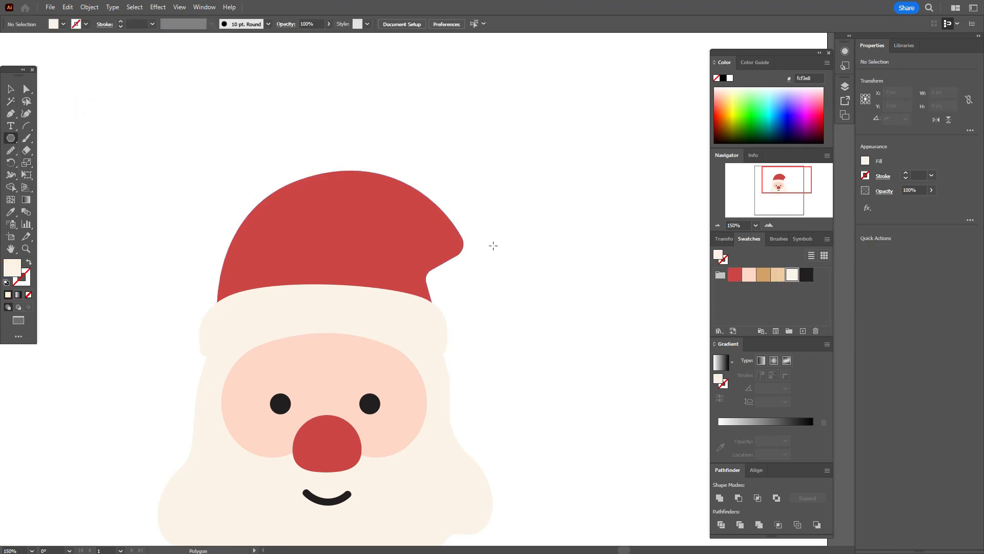
pyautogui.moveTo(469, 219); pyautogui.dragTo(513, 275)
pyautogui.hotkey('ctrl', 'z')
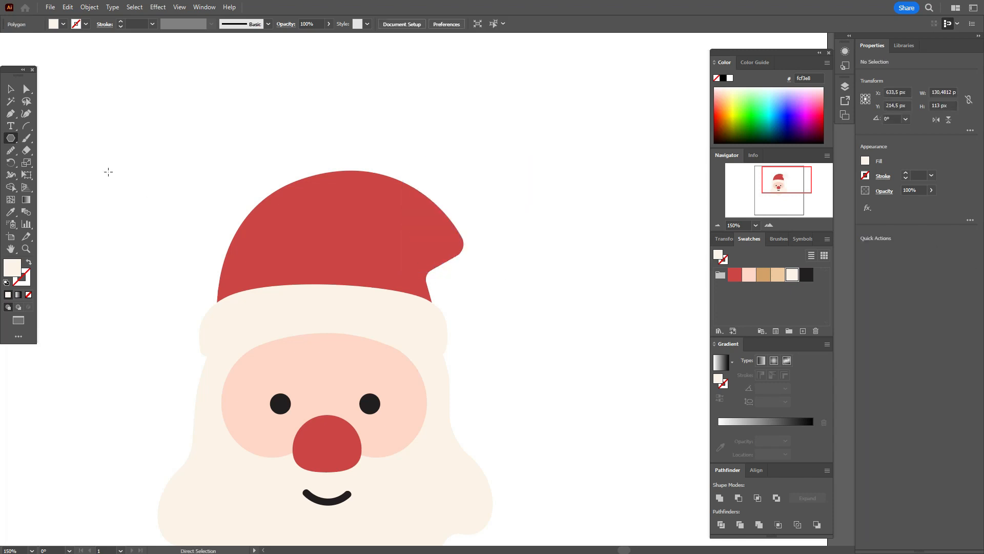
# Draw a cream circle about 67 px in diameter beside the hat and move it onto the hat's tip as a pompom
pyautogui.click(9, 144)
pyautogui.click(56, 163)
pyautogui.moveTo(470, 220); pyautogui.dragTo(535, 277)
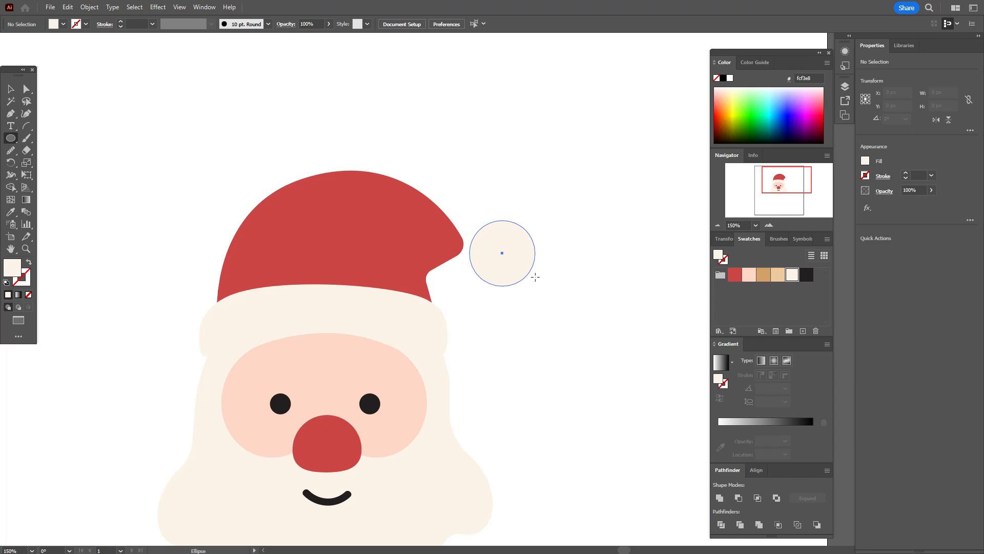
pyautogui.moveTo(535, 277); pyautogui.dragTo(482, 242)
pyautogui.click(10, 89)
# Send the cream pompom to the back, nudge it down about 5 px and deselect it
pyautogui.rightClick(483, 242)
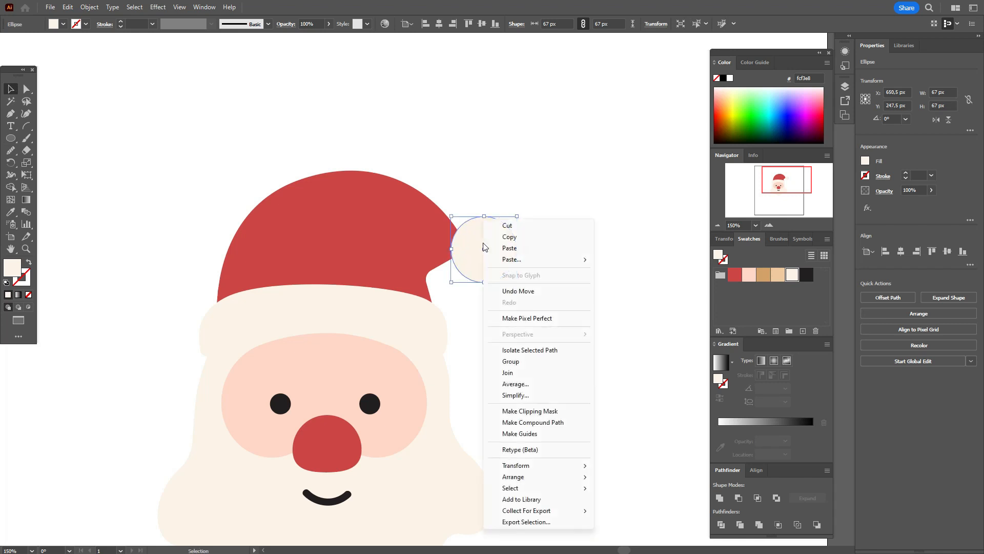
pyautogui.moveTo(574, 476)
pyautogui.click(627, 507)
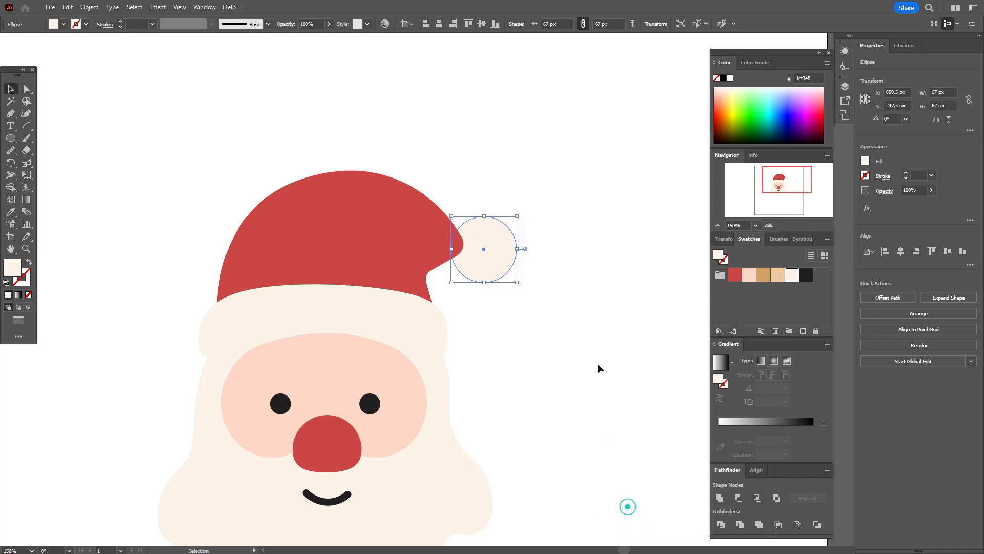
pyautogui.click(598, 364)
pyautogui.moveTo(507, 264); pyautogui.dragTo(507, 269)
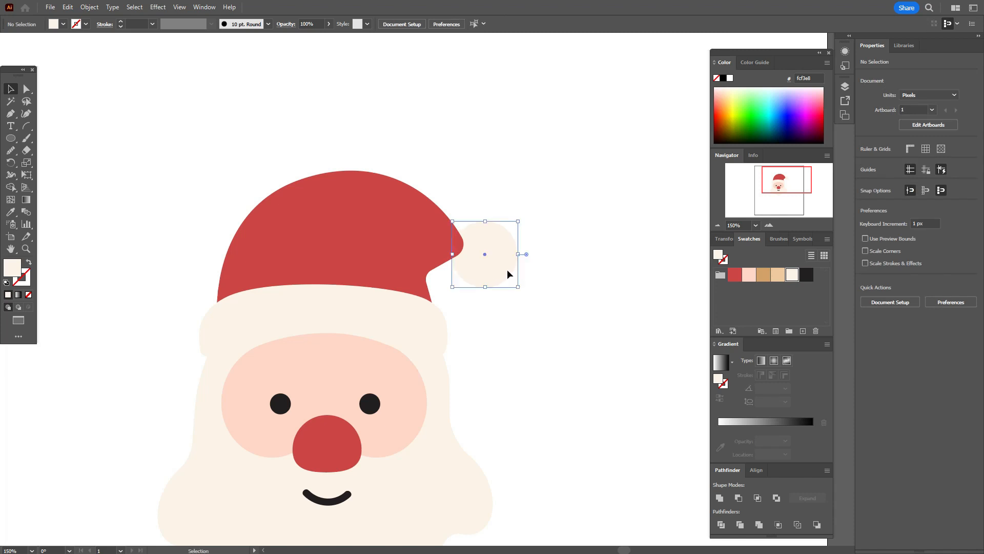
pyautogui.click(568, 301)
# Lower the anchor point at the top of the red hat to about X 458 px, Y 186 px to flatten its crown
pyautogui.click(27, 89)
pyautogui.click(358, 207)
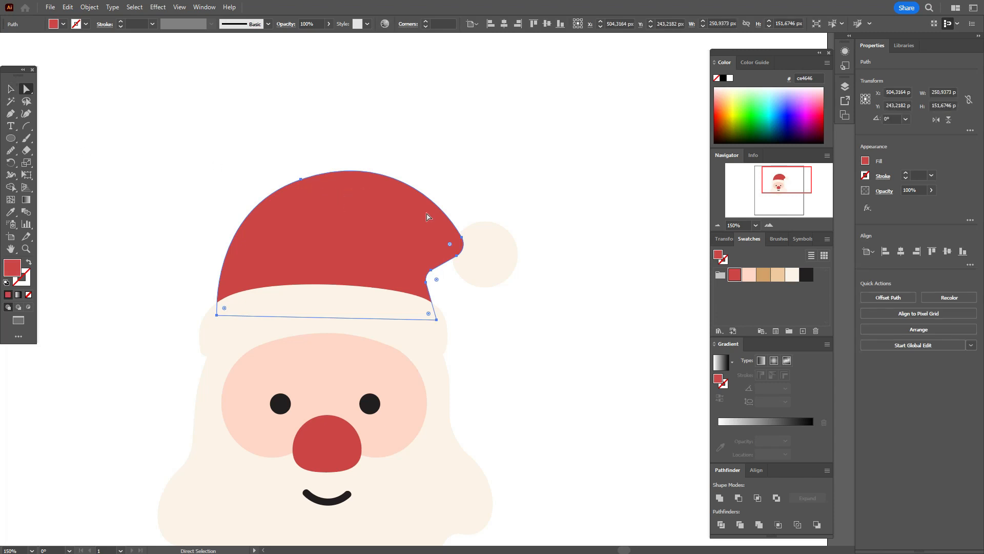
pyautogui.click(300, 180)
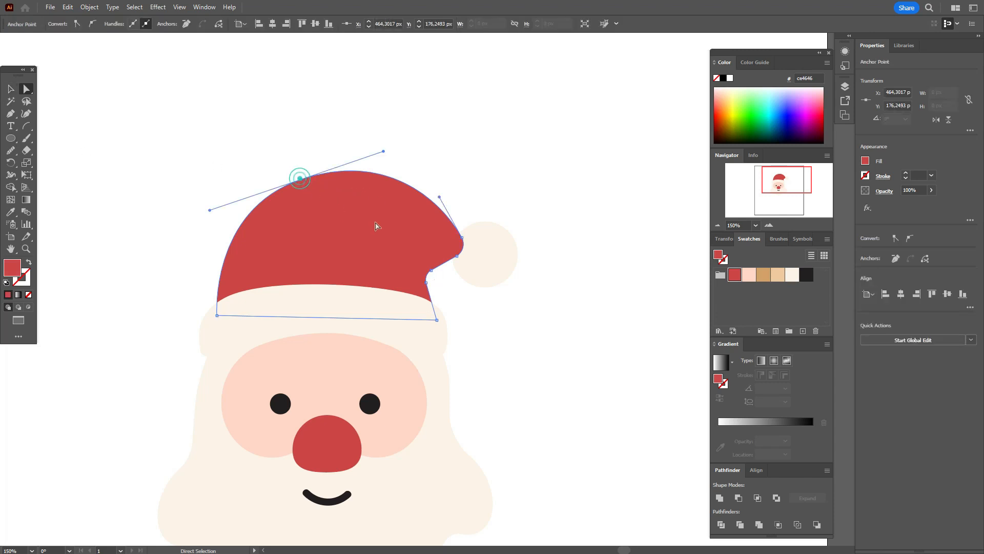
pyautogui.moveTo(300, 178); pyautogui.dragTo(293, 189)
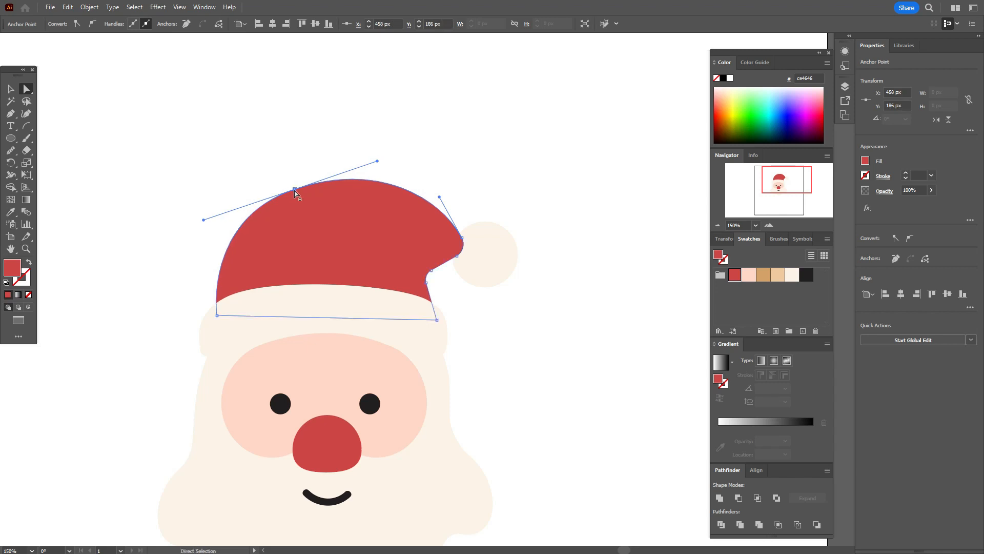
# Select all parts of the Santa head and move them up together toward the artboard's upper edge
pyautogui.click(10, 248)
pyautogui.moveTo(261, 332); pyautogui.dragTo(277, 252)
pyautogui.click(10, 89)
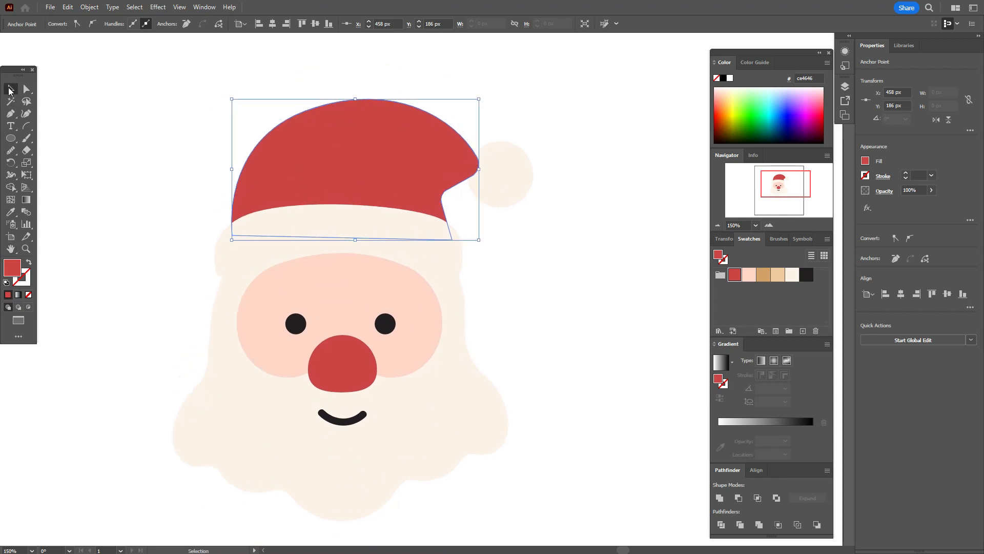
pyautogui.click(111, 122)
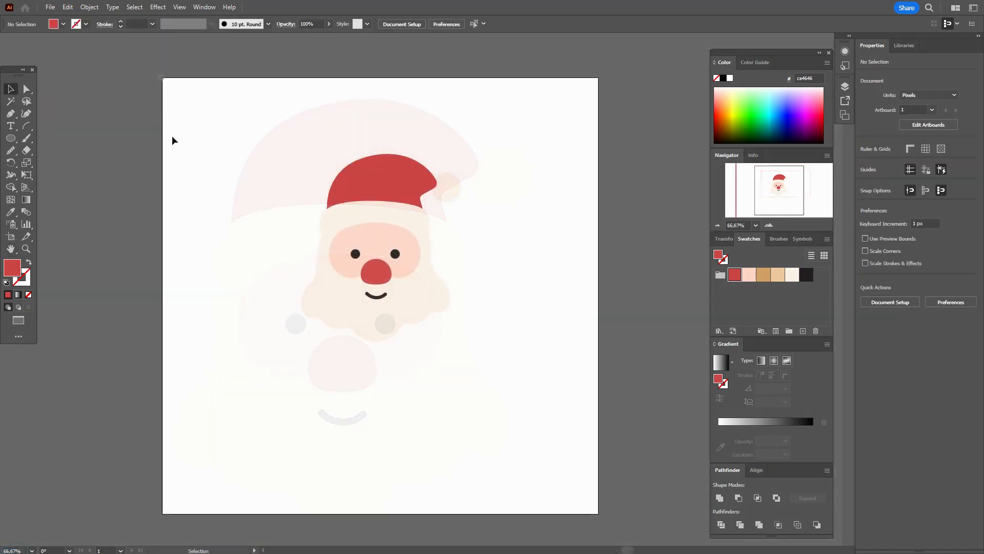
pyautogui.moveTo(272, 134); pyautogui.dragTo(530, 370)
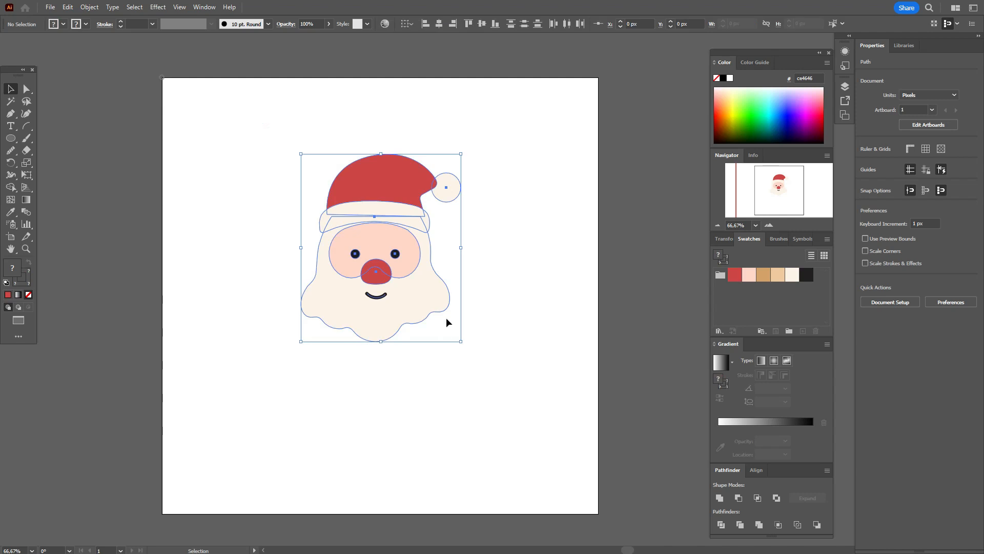
pyautogui.moveTo(426, 294); pyautogui.dragTo(423, 256)
pyautogui.click(499, 288)
# Draw a red rectangle about 250 by 278 px below Santa's face for the body
pyautogui.click(13, 148)
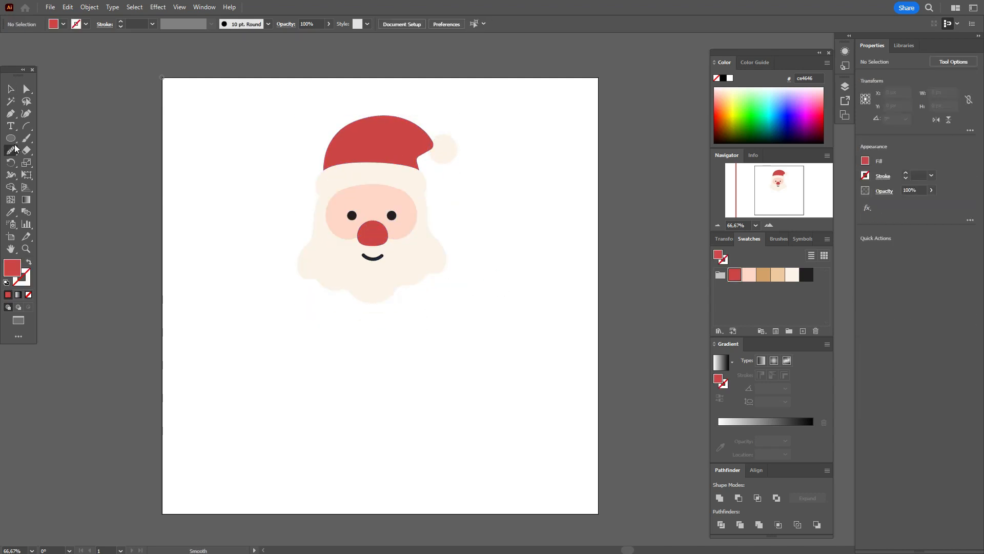
pyautogui.click(12, 139)
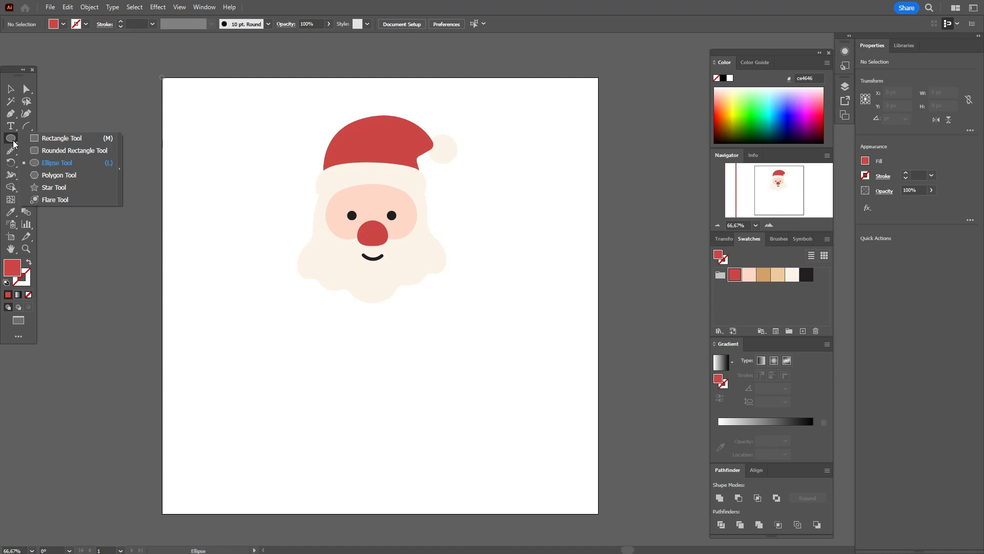
pyautogui.click(51, 142)
pyautogui.moveTo(331, 270); pyautogui.dragTo(440, 393)
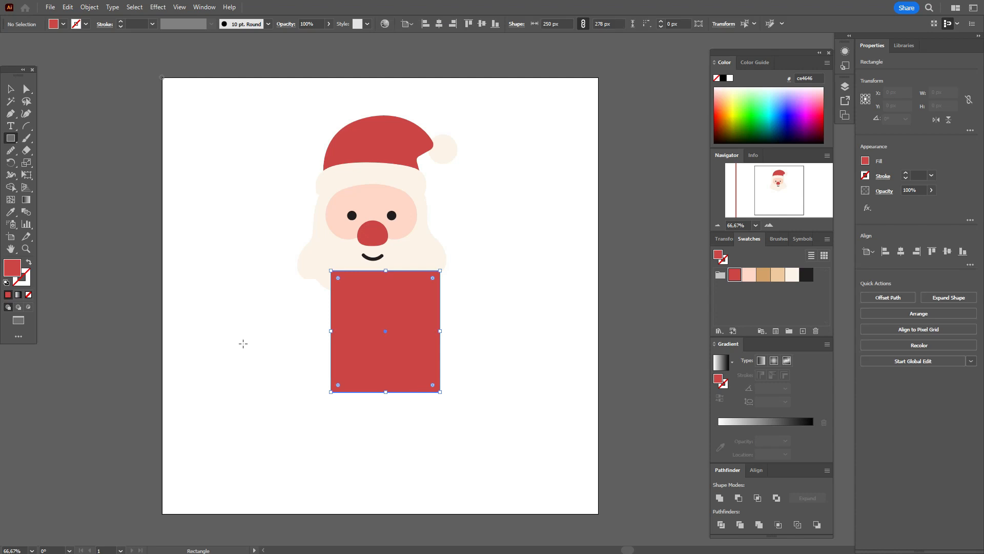
# Center the red body rectangle under the head, at about X 480 px, Y 586 px, and send it behind the beard
pyautogui.press('v')
pyautogui.moveTo(414, 328); pyautogui.dragTo(401, 330)
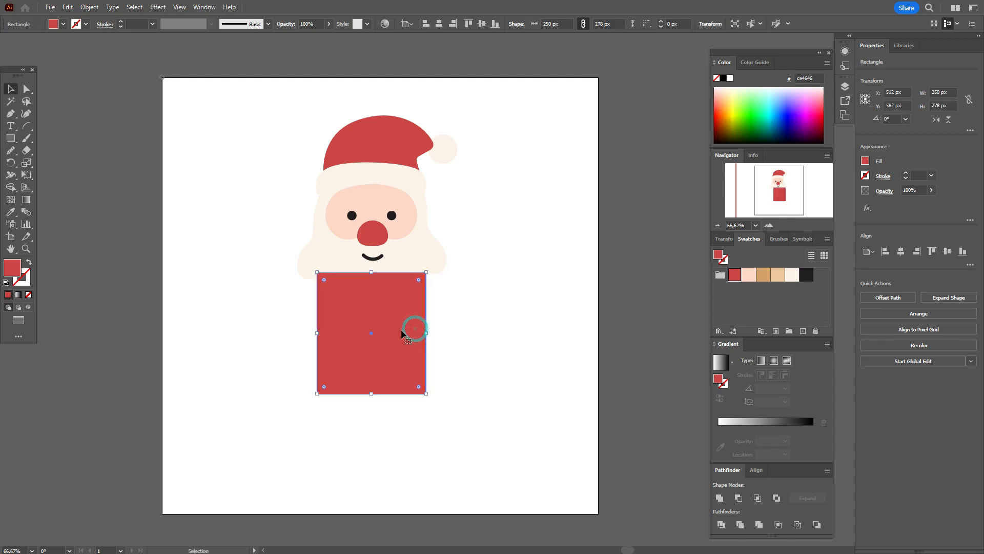
pyautogui.rightClick(401, 329)
pyautogui.moveTo(492, 282)
pyautogui.click(547, 312)
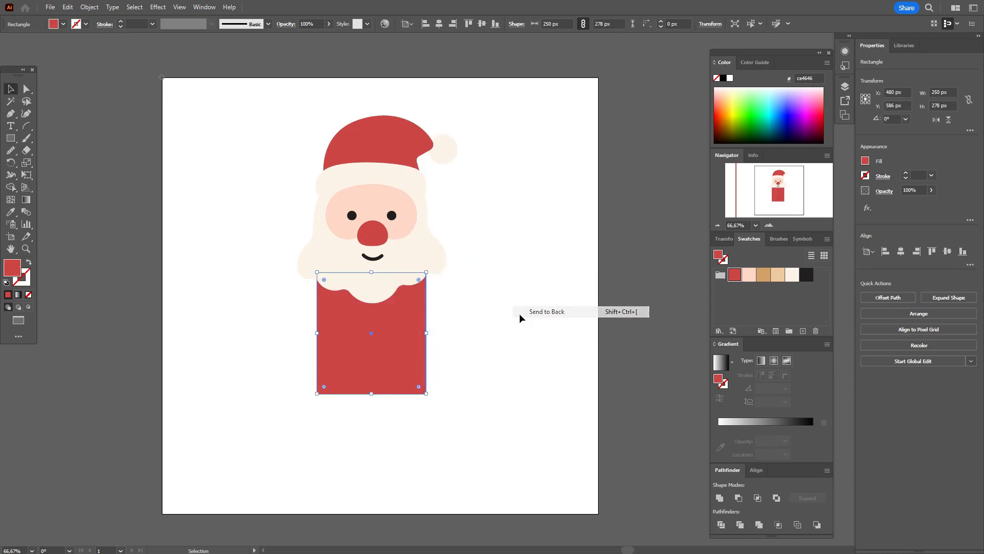
# Apply a vertical Bulge warp slightly above 30% to the red body at about X 487 px, Y 591 px, and expand its appearance
pyautogui.moveTo(382, 361); pyautogui.dragTo(387, 365)
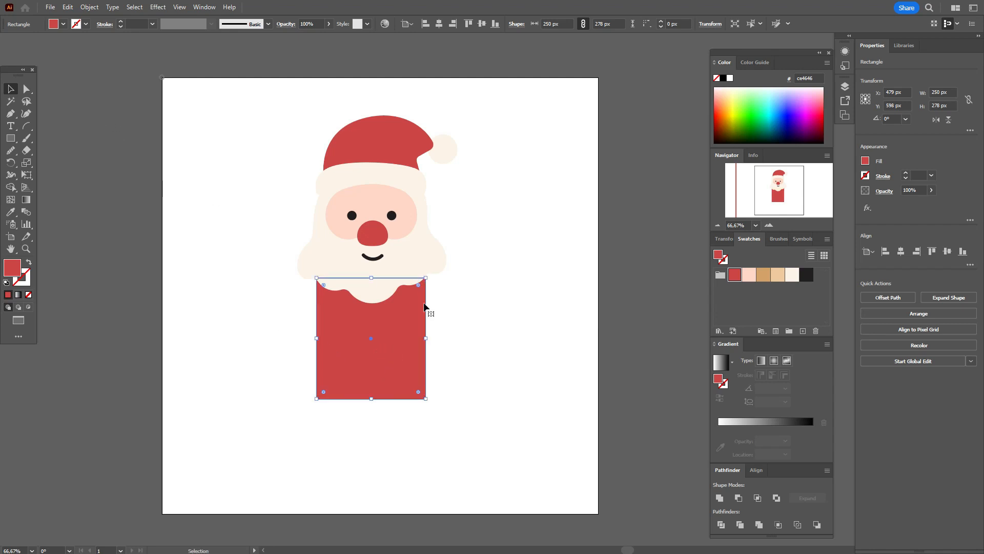
pyautogui.moveTo(419, 343); pyautogui.dragTo(410, 338)
pyautogui.click(158, 8)
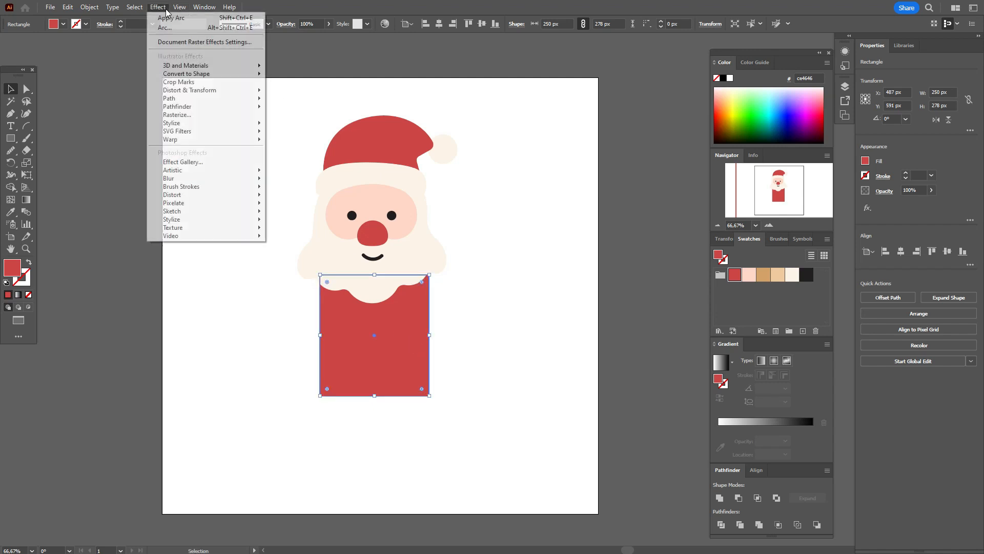
pyautogui.moveTo(249, 147)
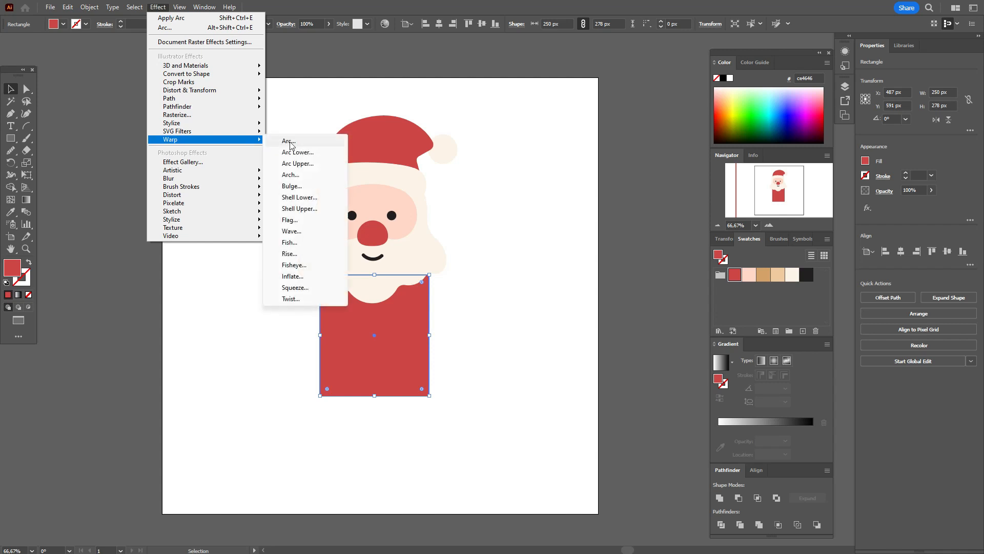
pyautogui.click(285, 138)
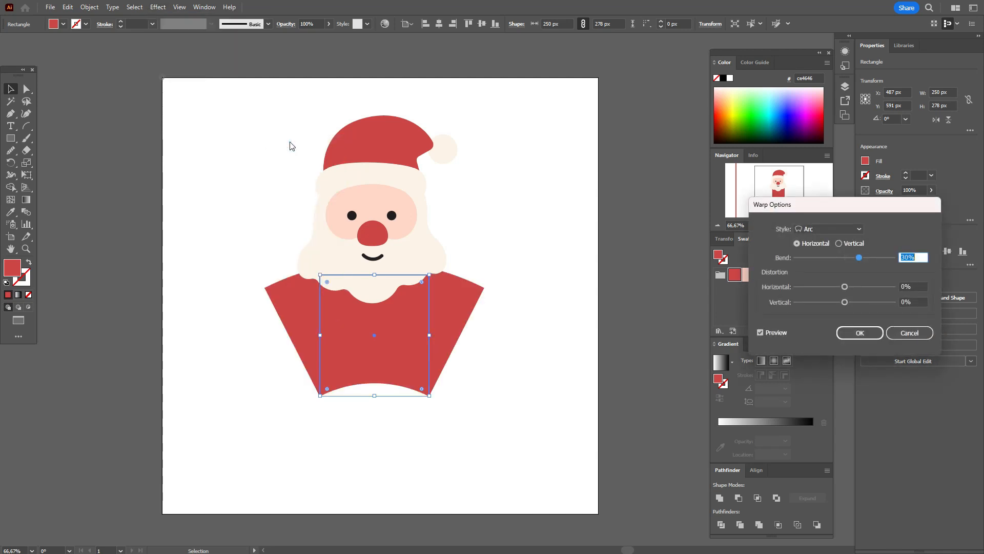
pyautogui.click(853, 229)
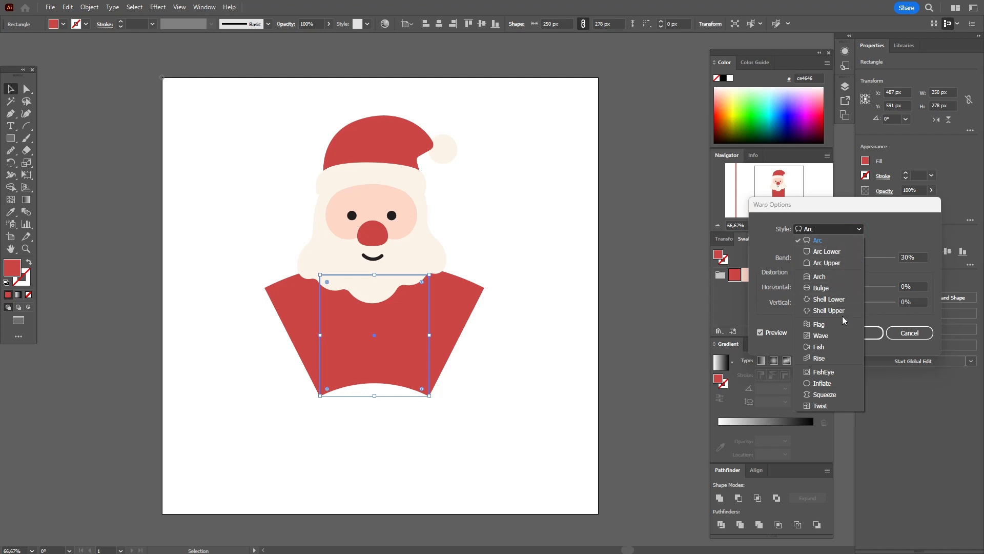
pyautogui.click(837, 291)
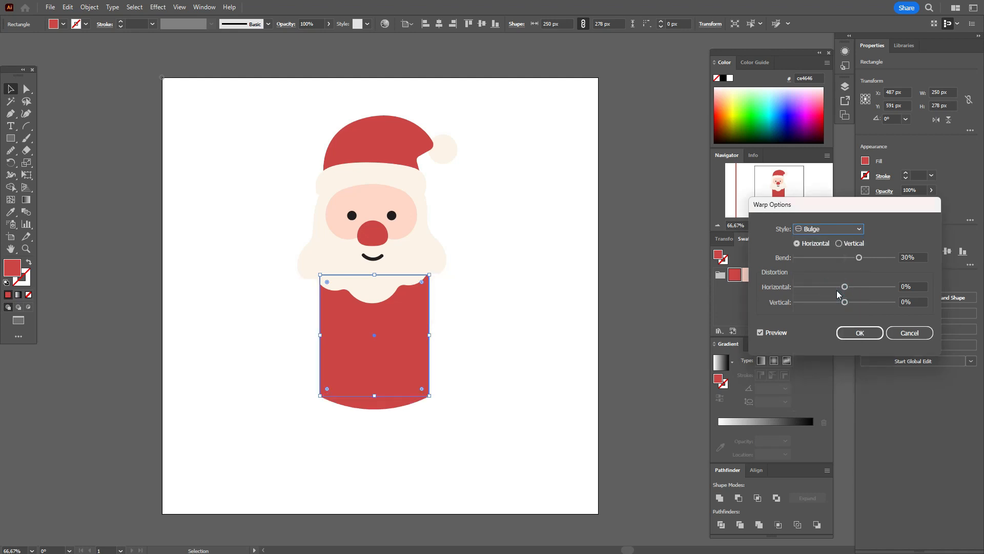
pyautogui.click(840, 250)
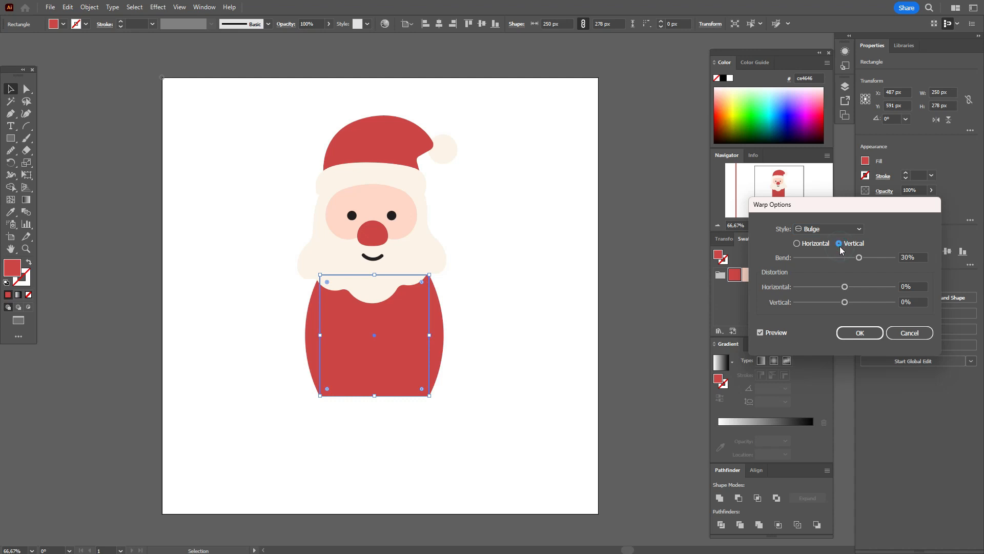
pyautogui.moveTo(860, 260); pyautogui.dragTo(863, 263)
pyautogui.click(859, 332)
pyautogui.click(89, 7)
pyautogui.click(125, 152)
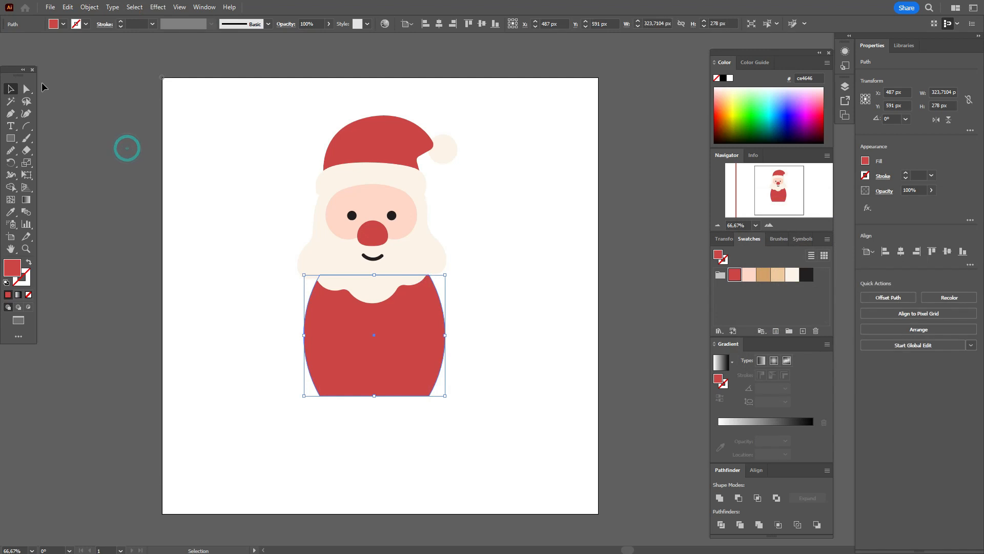
# Round the two bottom corners of the red body to a radius of about 98.6 px
pyautogui.press('a')
pyautogui.moveTo(265, 403); pyautogui.dragTo(472, 391)
pyautogui.moveTo(329, 388); pyautogui.dragTo(345, 354)
pyautogui.click(11, 89)
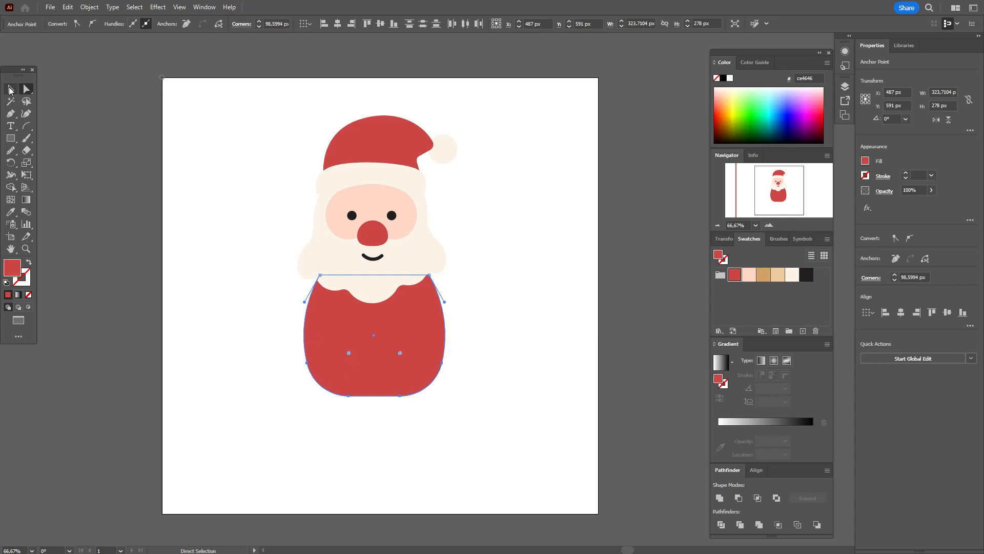
pyautogui.click(193, 184)
# Taper the upper end of the red body slightly inward on both sides with a Free Transform perspective distortion
pyautogui.click(380, 381)
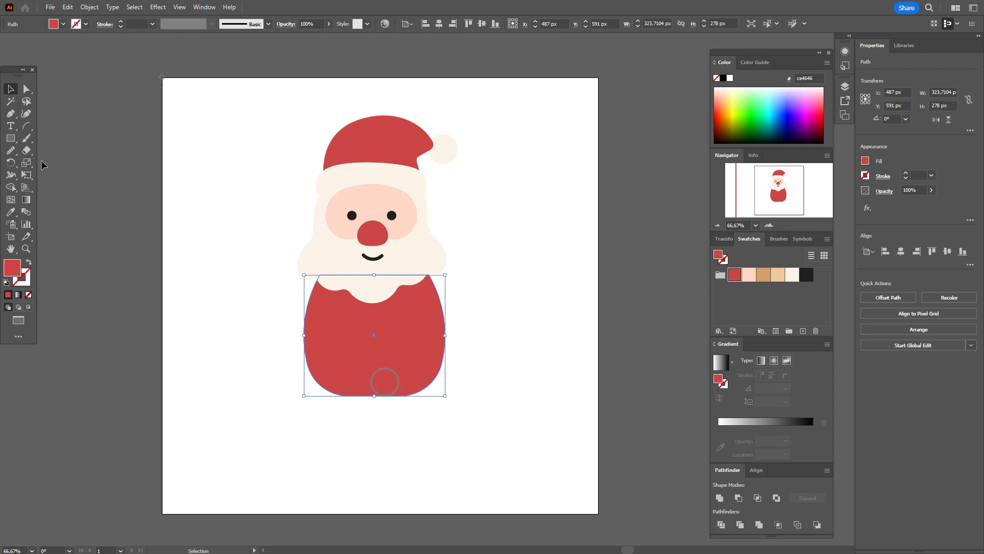
pyautogui.click(27, 175)
pyautogui.click(60, 109)
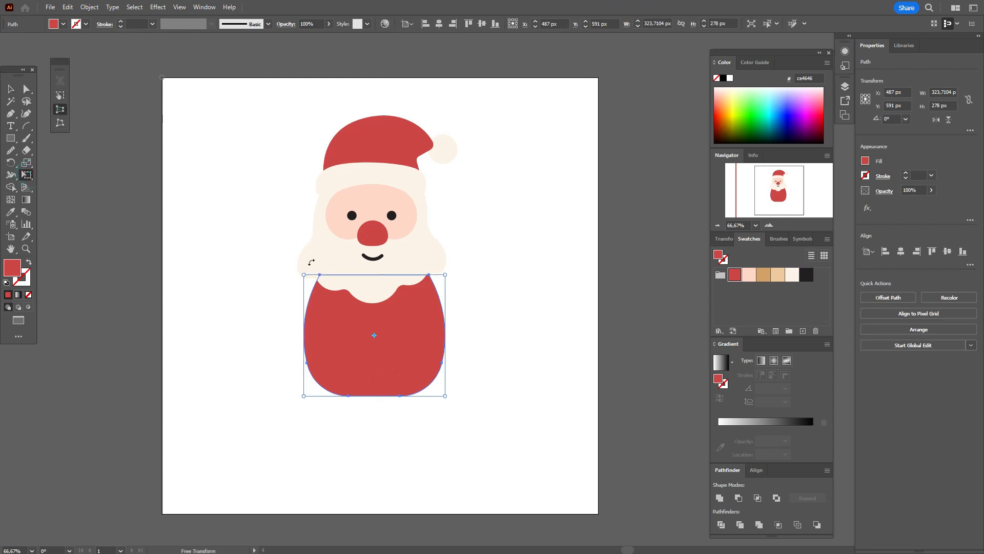
pyautogui.moveTo(304, 275); pyautogui.dragTo(307, 275)
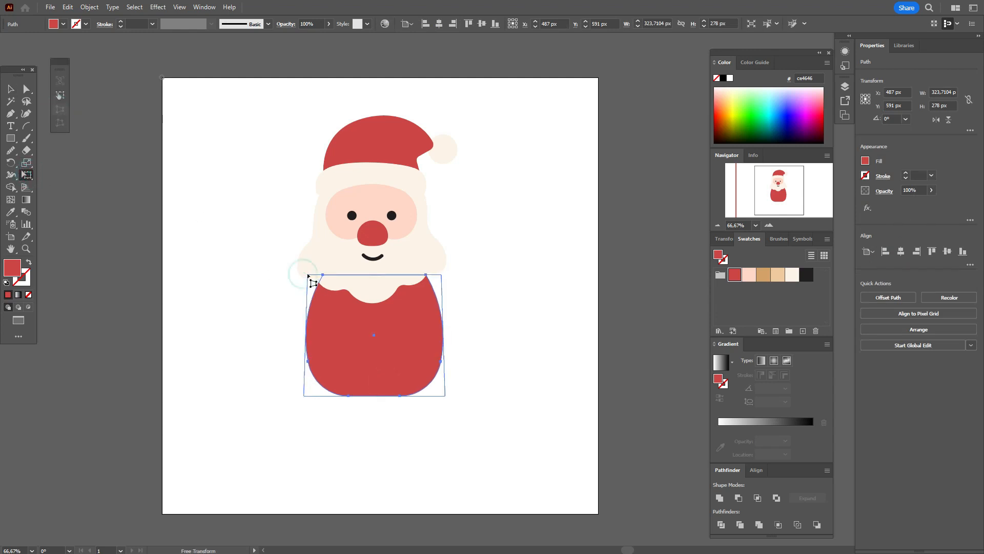
pyautogui.click(10, 90)
pyautogui.click(202, 179)
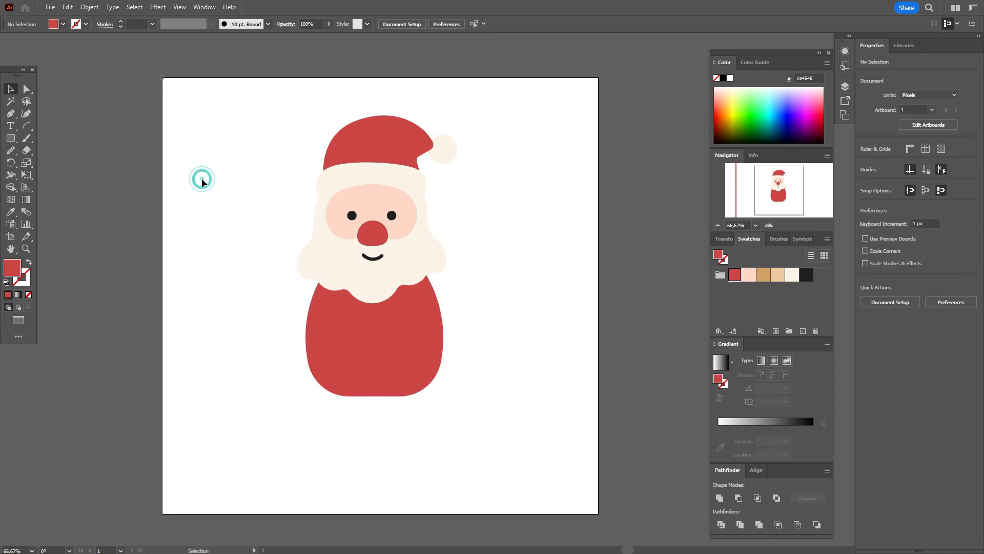
# Draw a curved red raised arm about 190 by 161 px with the Pen tool, extending outward from the body's left shoulder
pyautogui.click(10, 114)
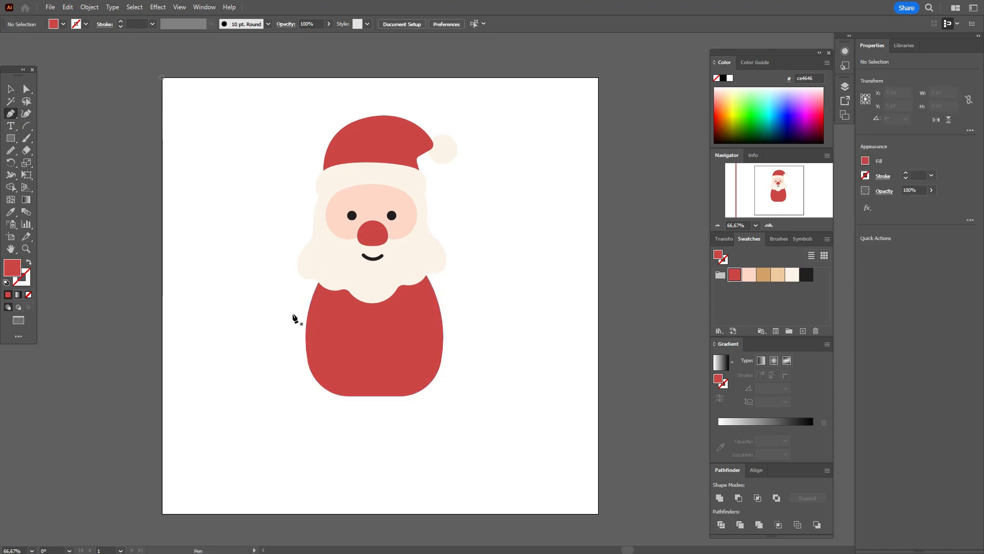
pyautogui.click(251, 258)
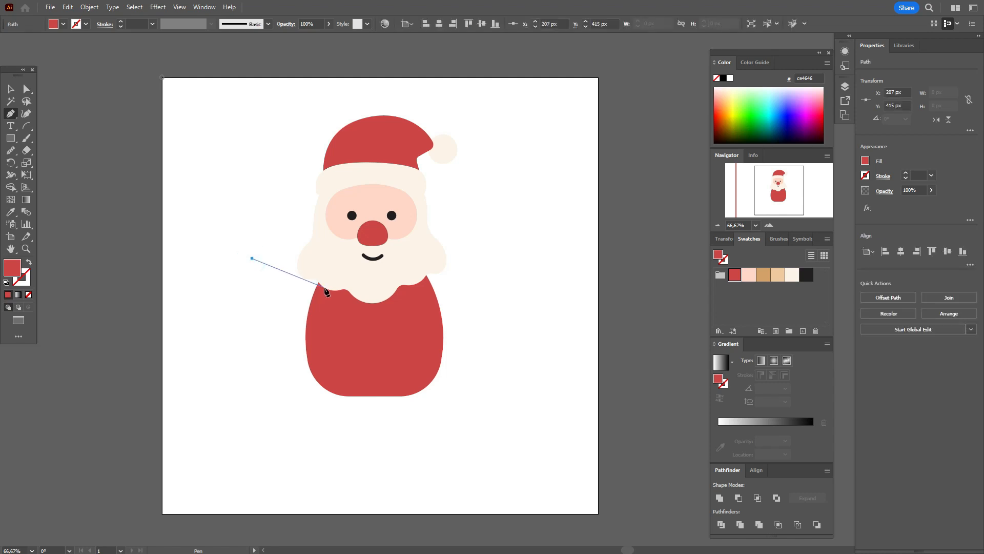
pyautogui.moveTo(333, 291); pyautogui.dragTo(363, 324)
pyautogui.moveTo(333, 293); pyautogui.dragTo(320, 322)
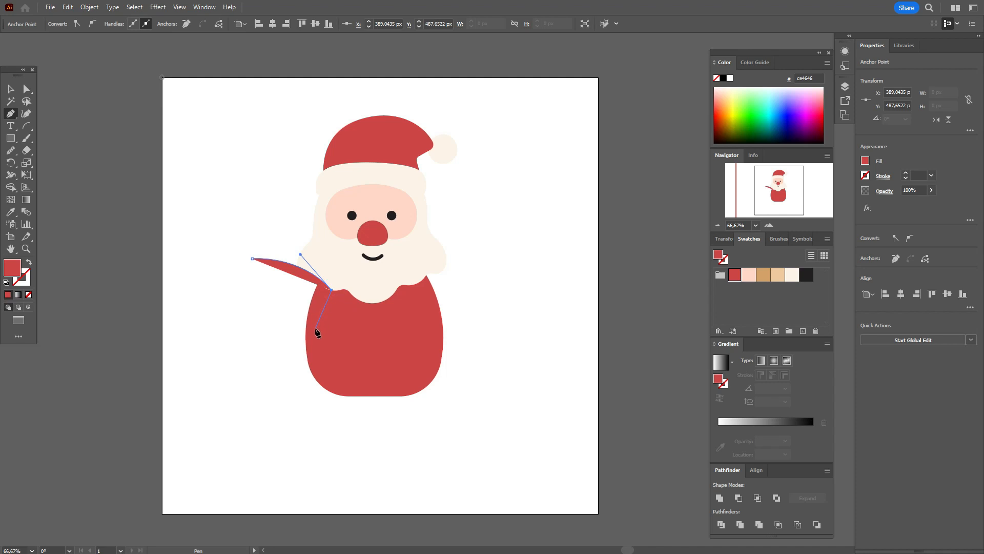
pyautogui.click(315, 329)
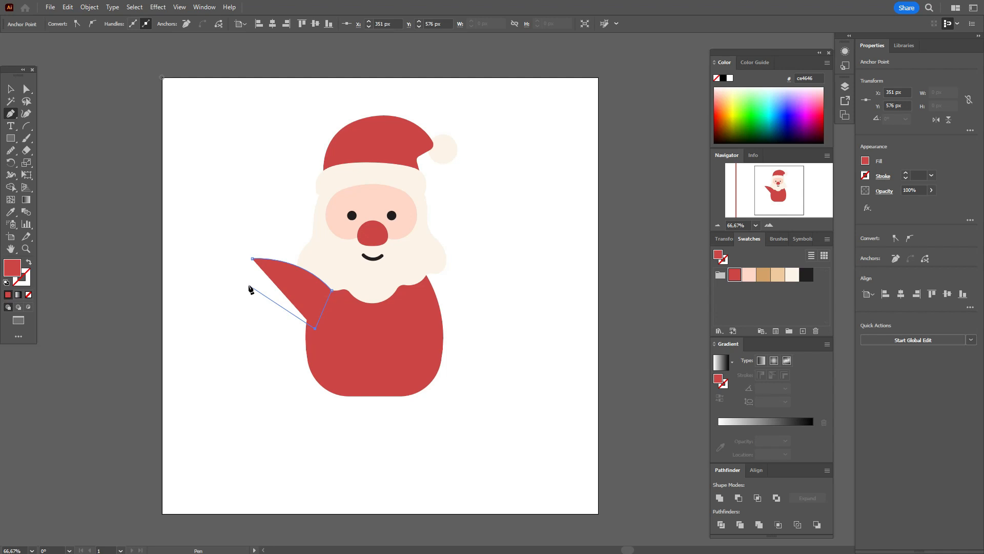
pyautogui.moveTo(248, 285); pyautogui.dragTo(215, 279)
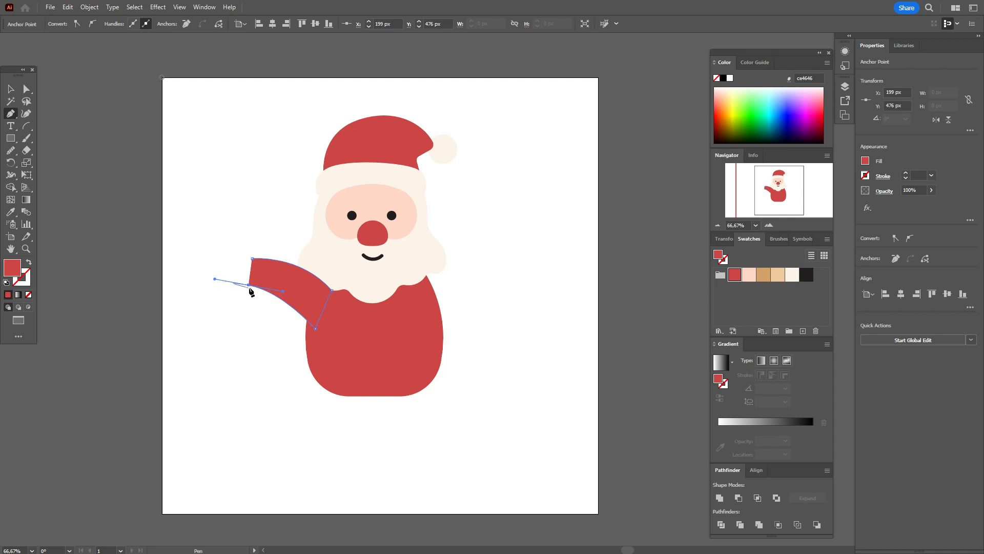
pyautogui.click(248, 285)
pyautogui.click(253, 259)
pyautogui.click(11, 89)
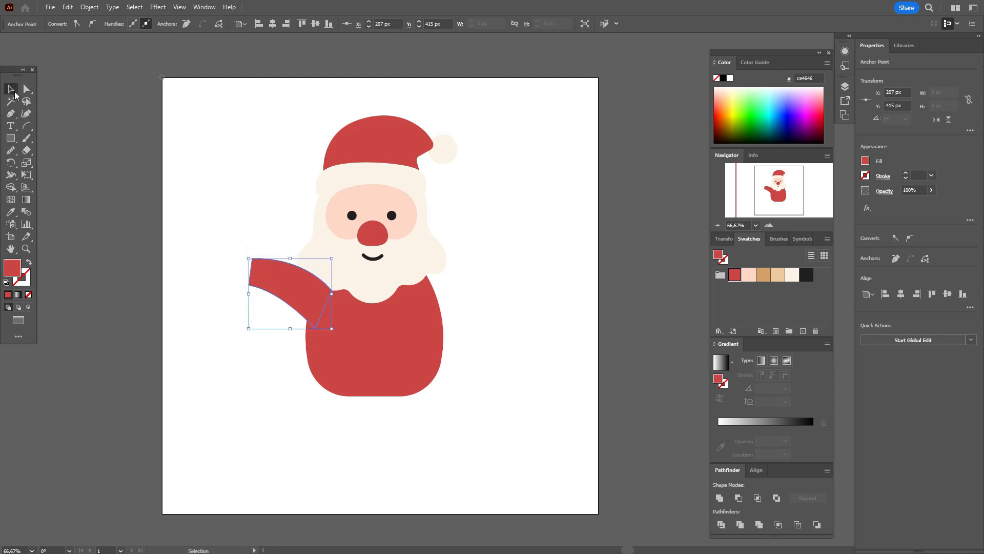
pyautogui.click(56, 132)
# Send the raised red arm to the back so it sits behind the beard
pyautogui.click(282, 287)
pyautogui.rightClick(281, 296)
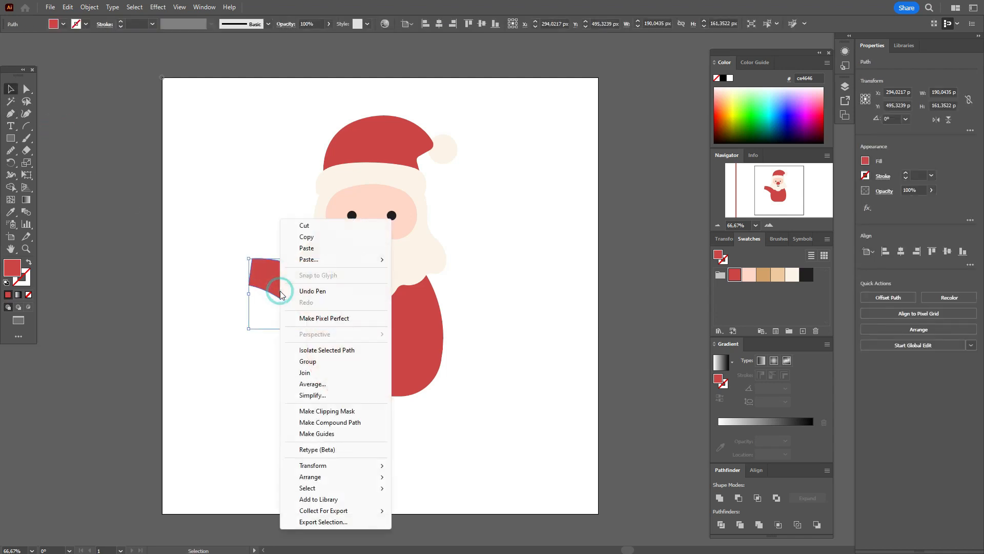
pyautogui.moveTo(362, 476)
pyautogui.click(455, 509)
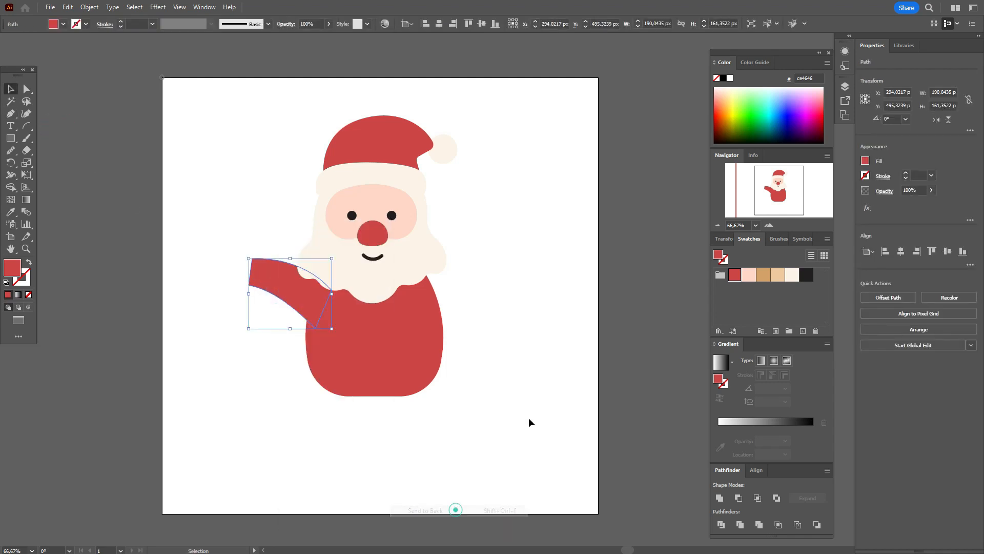
pyautogui.click(529, 419)
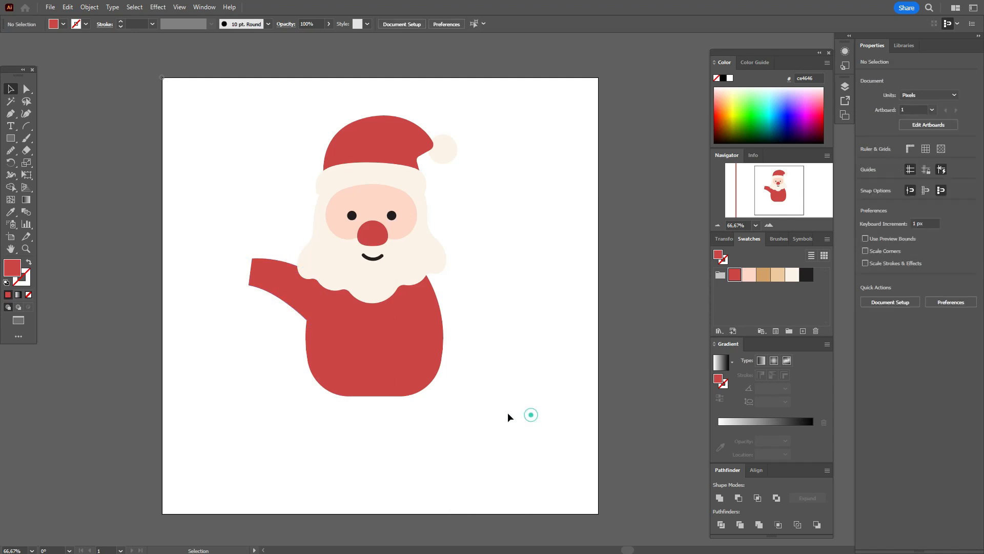
pyautogui.click(297, 308)
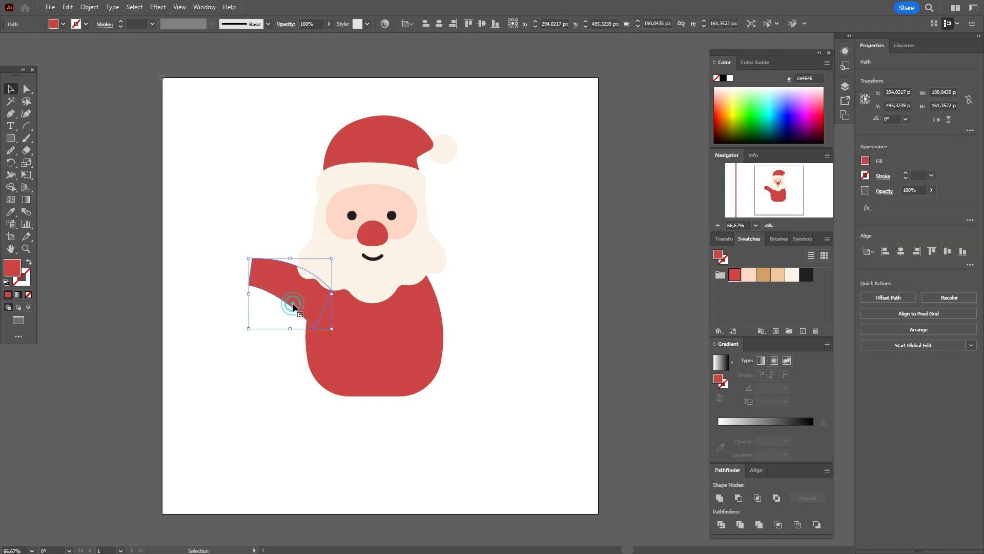
pyautogui.click(275, 346)
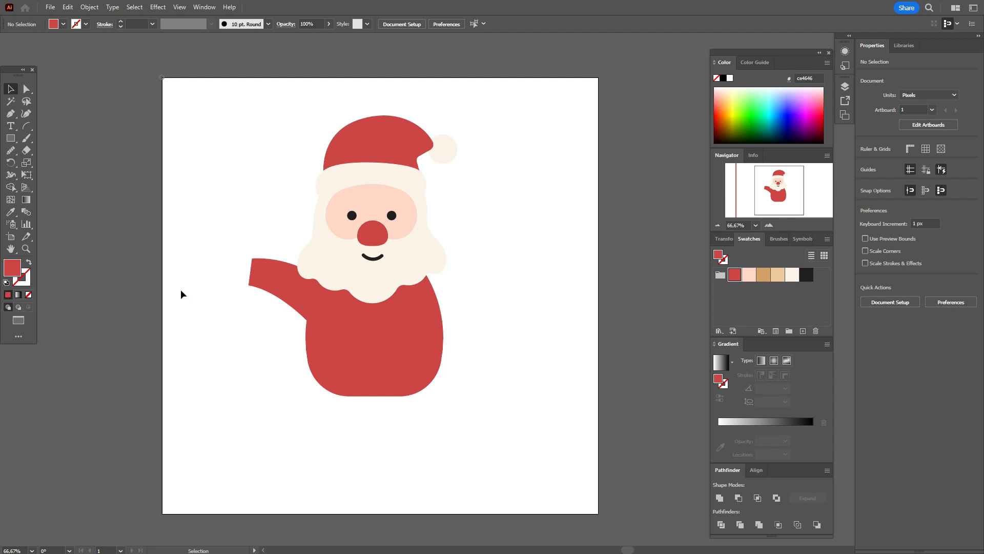
# Draw a cream cuff about 51 by 92 px at the end of the raised arm with the Pen tool
pyautogui.click(792, 275)
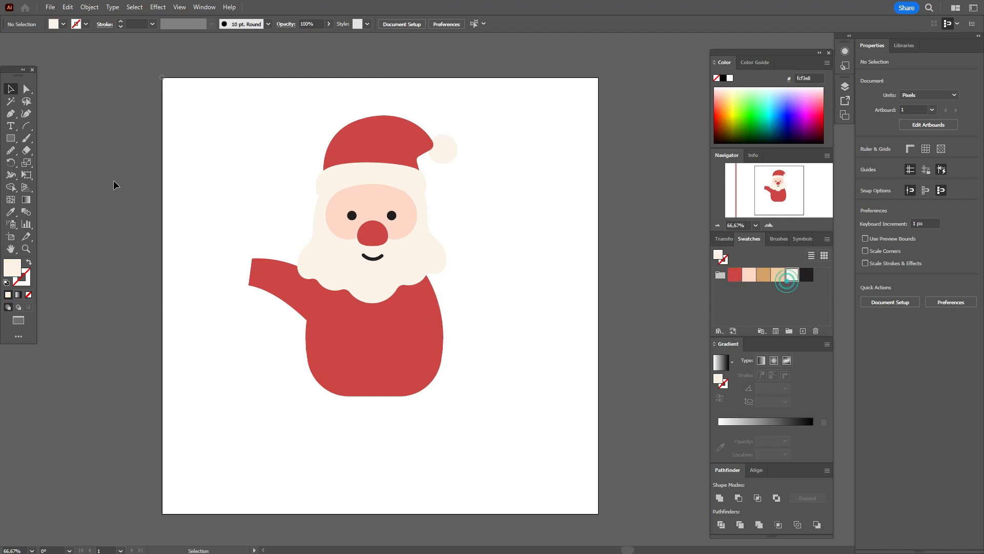
pyautogui.click(8, 116)
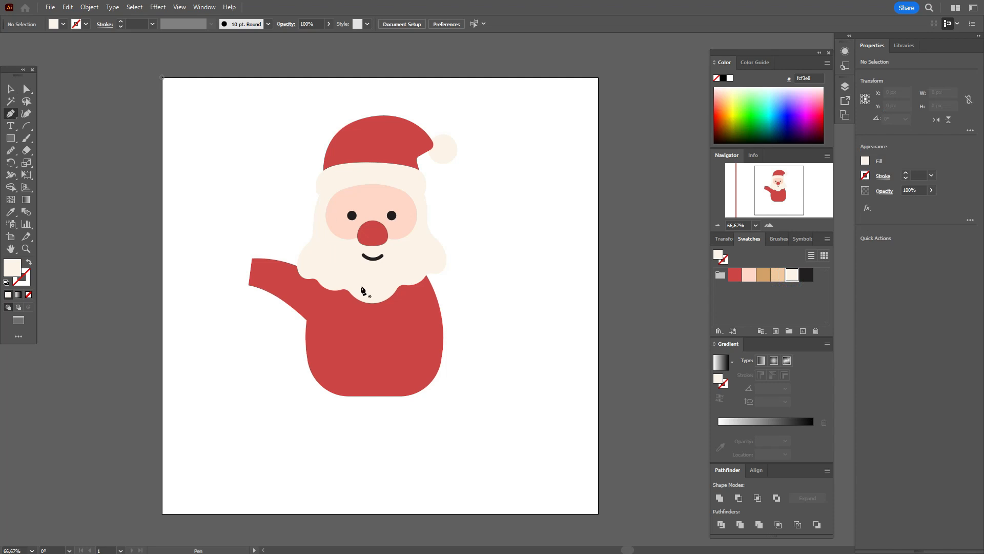
pyautogui.click(255, 254)
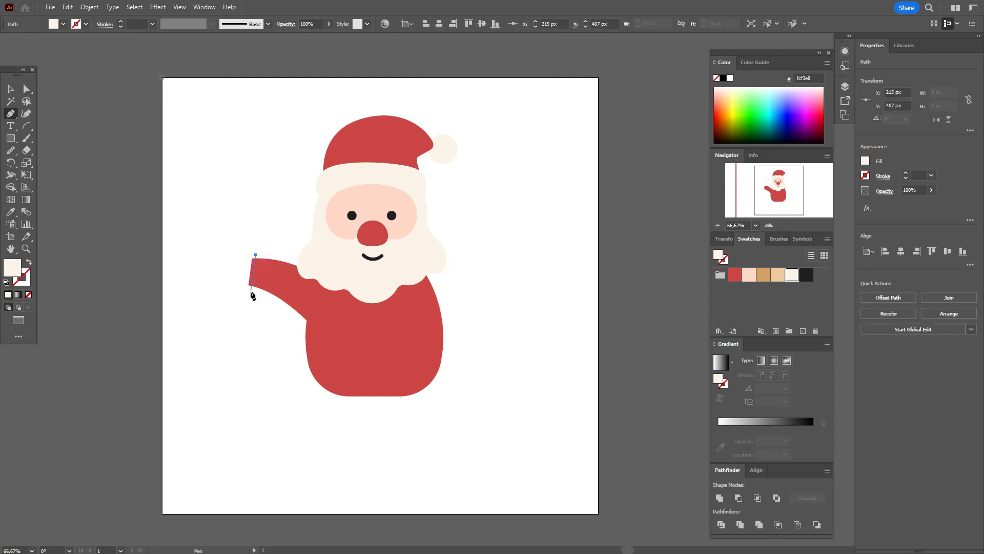
pyautogui.click(250, 290)
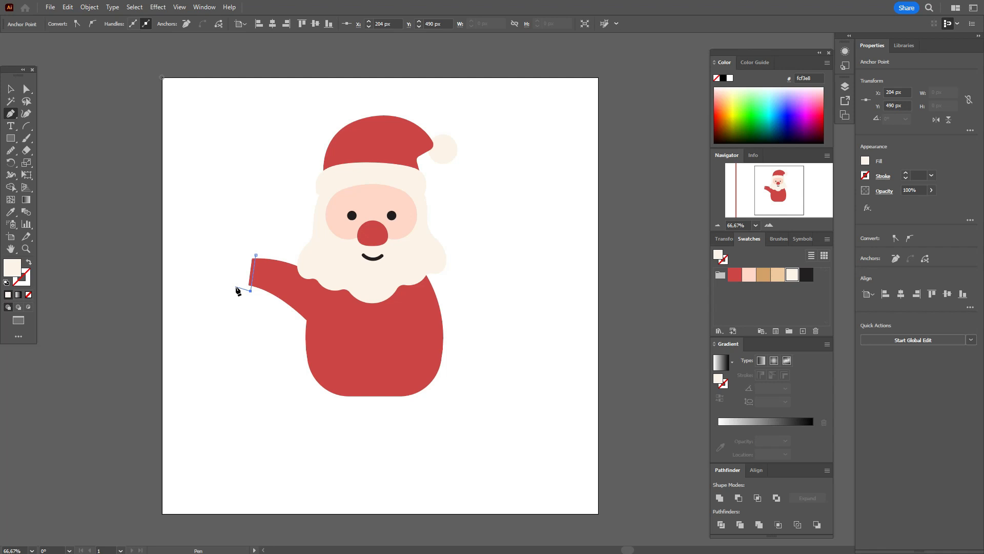
pyautogui.click(232, 281)
pyautogui.moveTo(243, 251); pyautogui.dragTo(249, 244)
pyautogui.click(255, 254)
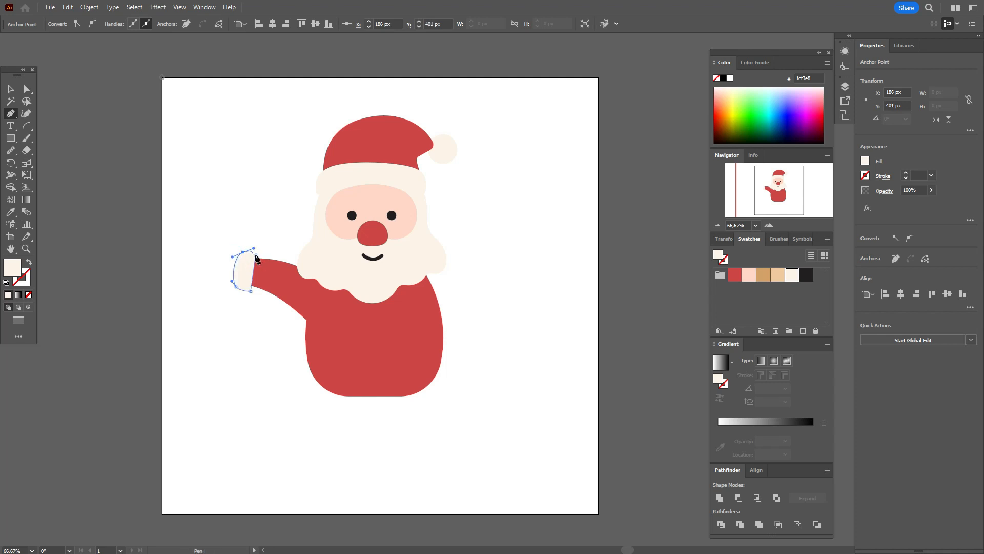
# Round the lower corner of the cream cuff next to the sleeve
pyautogui.click(27, 89)
pyautogui.click(90, 129)
pyautogui.click(239, 280)
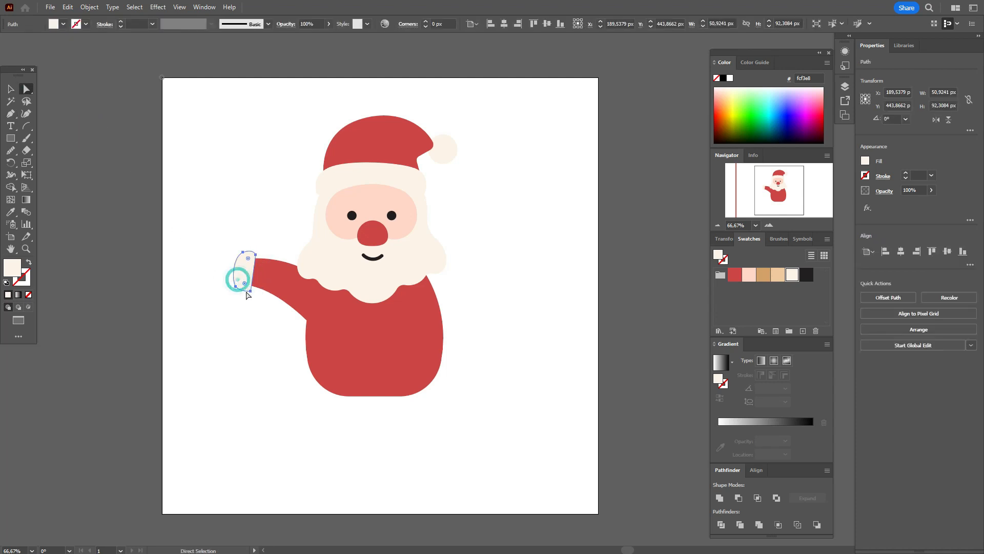
pyautogui.click(250, 291)
pyautogui.moveTo(244, 283); pyautogui.dragTo(245, 287)
pyautogui.click(167, 258)
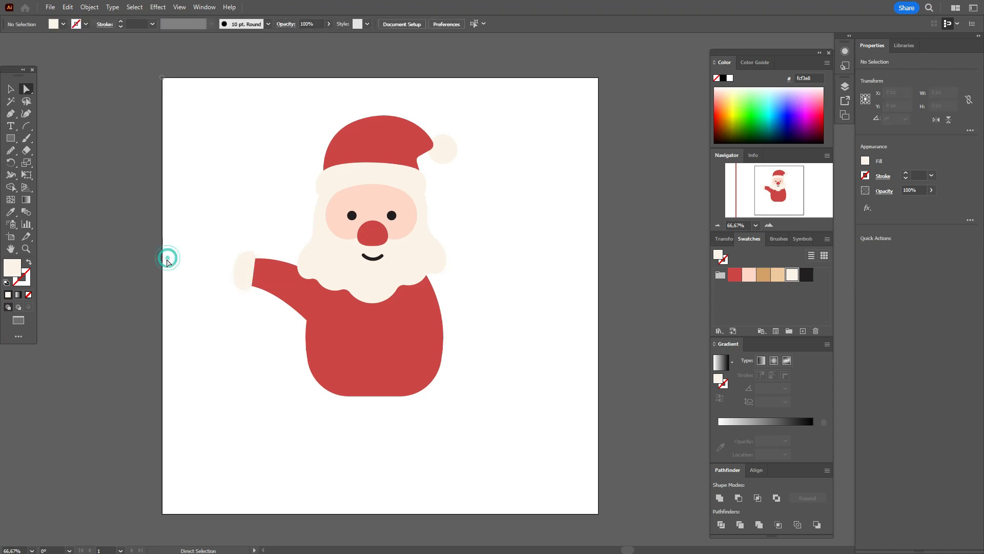
# Draw a small thumb ellipse and a larger palm ellipse in dark 231f20 beside the cuff for the mitten, and tilt the thumb
pyautogui.click(809, 279)
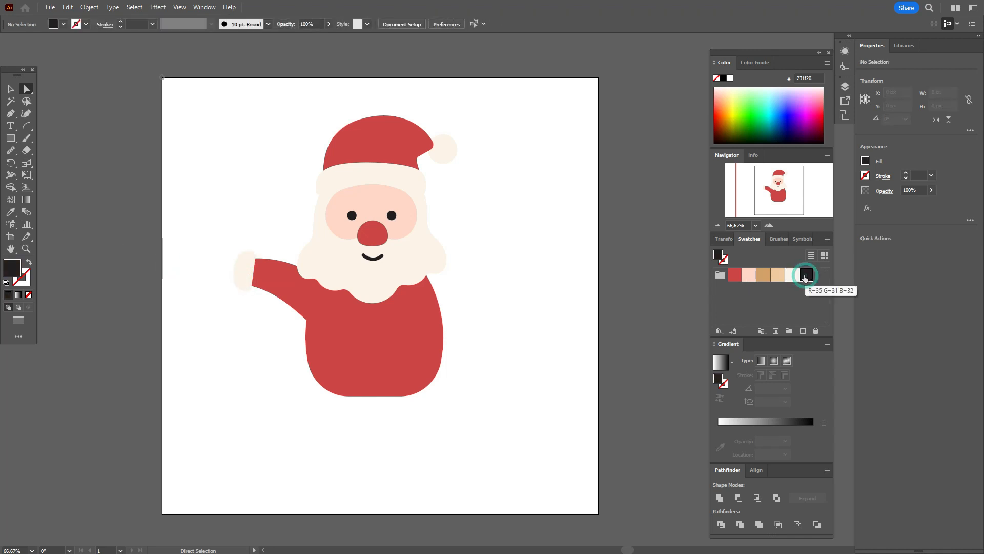
pyautogui.click(12, 138)
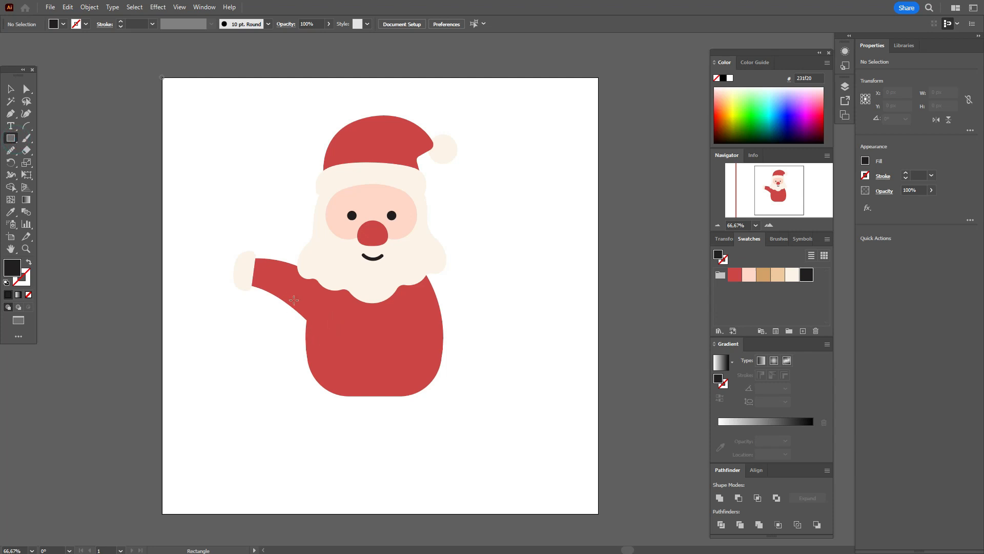
pyautogui.click(11, 138)
pyautogui.click(54, 163)
pyautogui.moveTo(218, 251); pyautogui.dragTo(242, 267)
pyautogui.moveTo(193, 260); pyautogui.dragTo(246, 298)
pyautogui.click(11, 89)
pyautogui.click(130, 122)
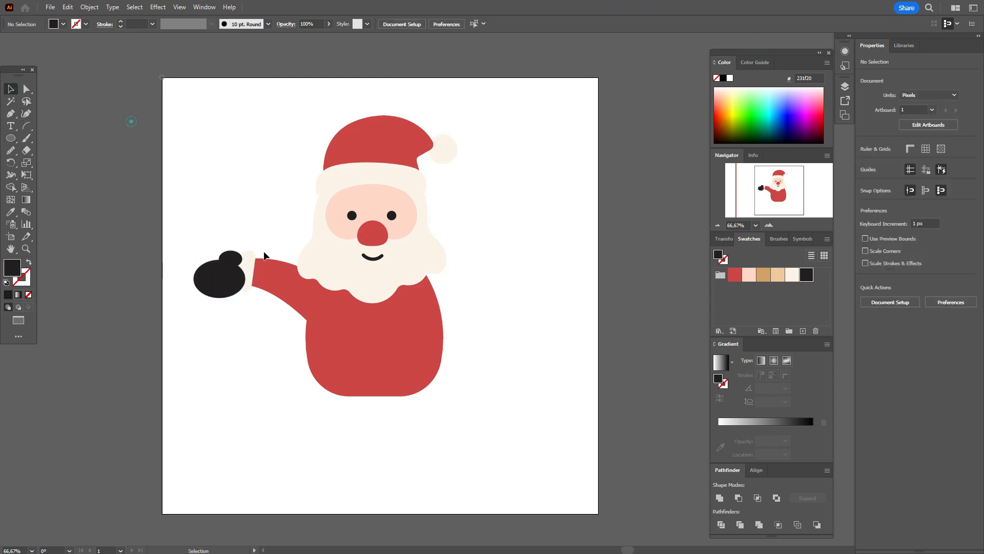
pyautogui.click(229, 255)
pyautogui.moveTo(247, 259); pyautogui.dragTo(247, 272)
# Send both dark mitten ellipses behind the cream cuff and move them together to about X 132 px, Y 450 px
pyautogui.keyDown('shift'); pyautogui.click(215, 284); pyautogui.keyUp('shift')
pyautogui.rightClick(217, 247)
pyautogui.moveTo(312, 476)
pyautogui.click(396, 514)
pyautogui.moveTo(222, 293); pyautogui.dragTo(219, 276)
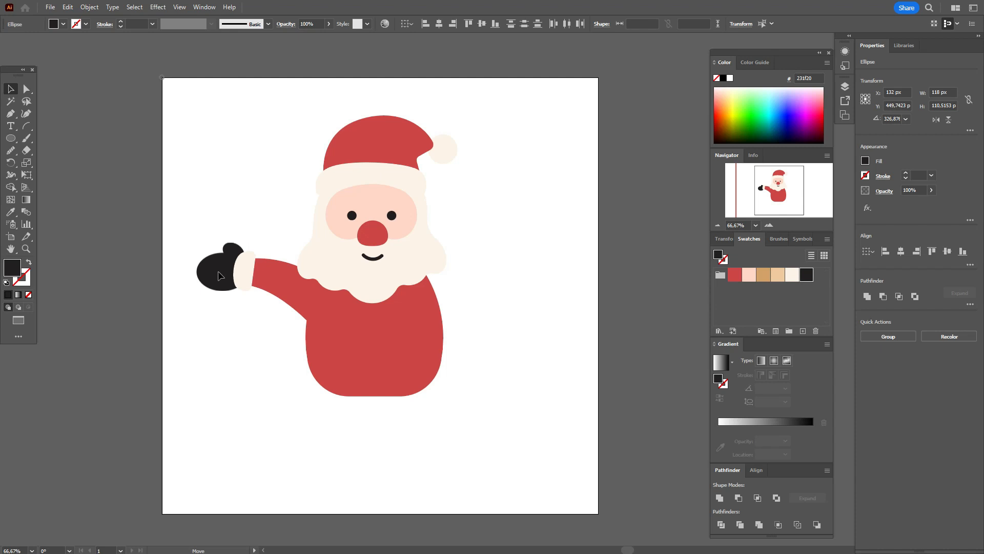
# Reshape the dark palm ellipse of the mitten by pulling its outermost anchor slightly down
pyautogui.moveTo(219, 276); pyautogui.dragTo(219, 276)
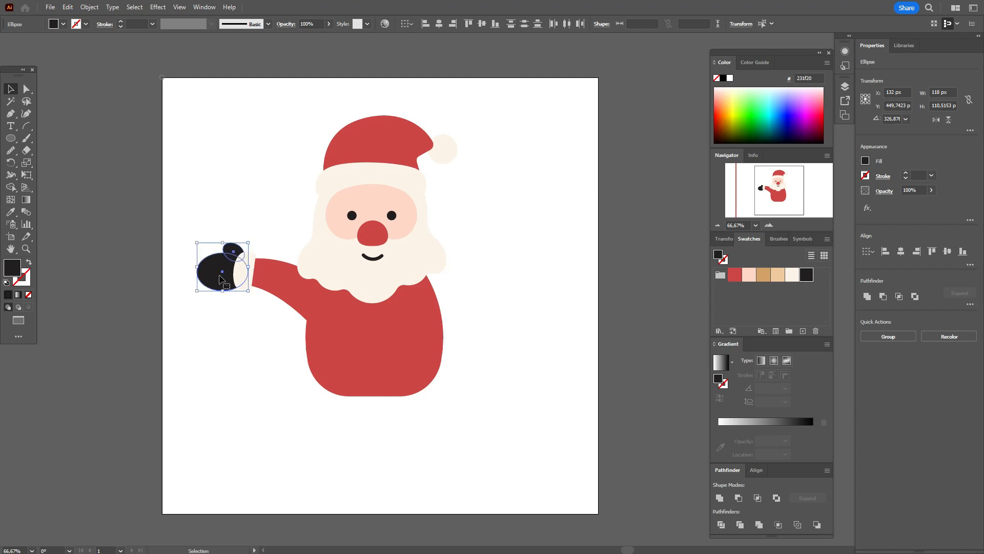
pyautogui.click(194, 303)
pyautogui.click(27, 91)
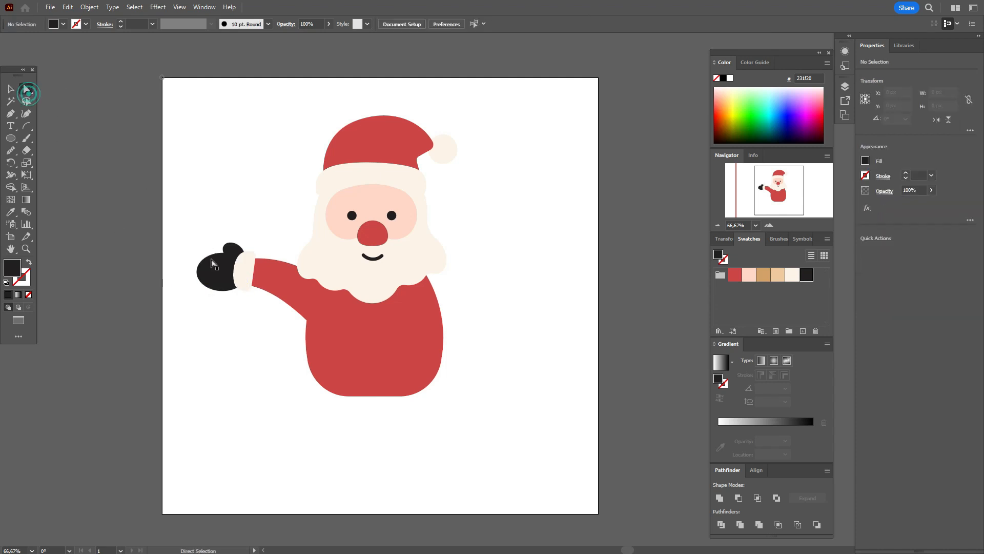
pyautogui.click(209, 269)
pyautogui.click(197, 272)
pyautogui.moveTo(198, 272); pyautogui.dragTo(197, 279)
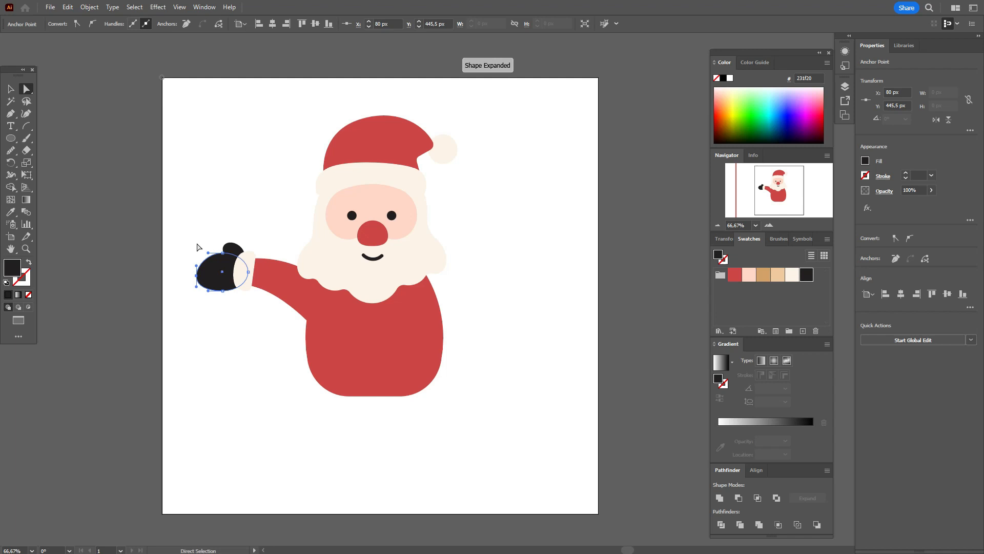
pyautogui.click(197, 241)
# Reshape the mitten's thumb ellipse by shifting its upper outer anchor with direct selection
pyautogui.click(229, 249)
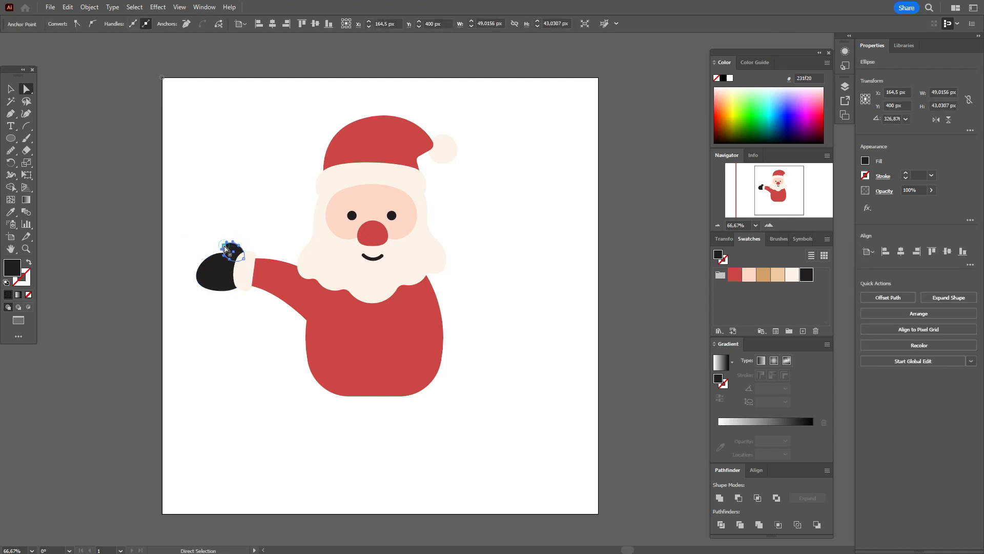
pyautogui.click(228, 250)
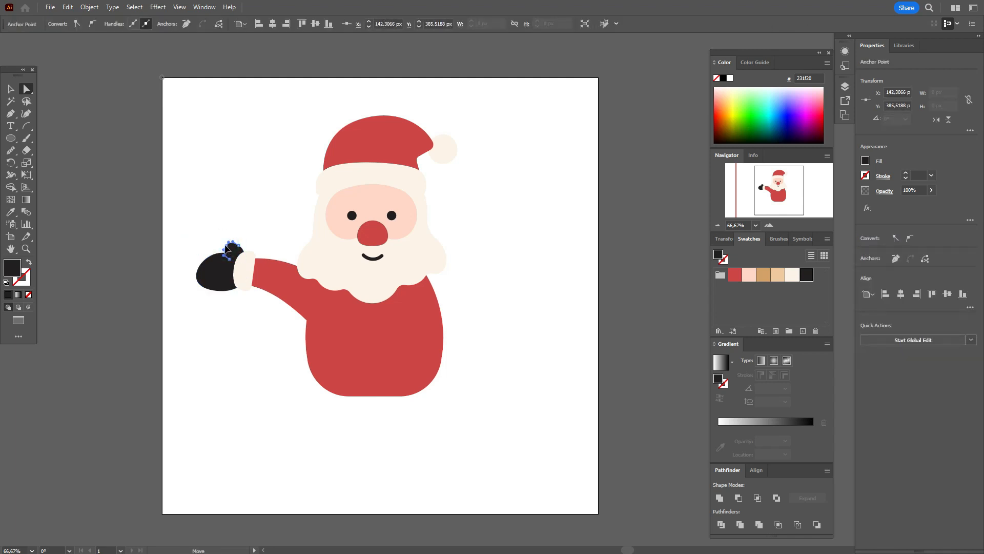
pyautogui.moveTo(225, 243); pyautogui.dragTo(226, 244)
pyautogui.press('v')
pyautogui.click(132, 158)
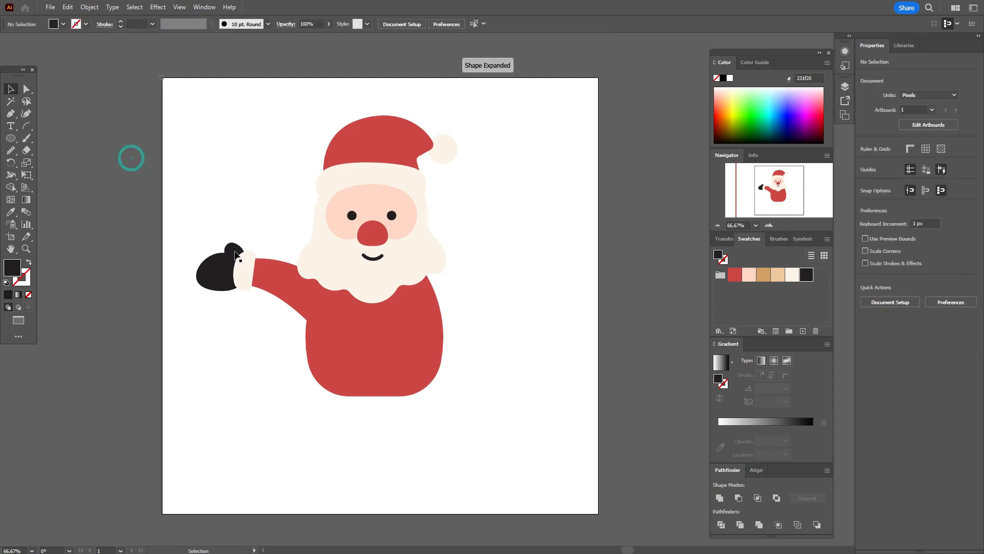
# Adjust the tilt and position of the thumb so it sits against the palm and cuff
pyautogui.click(235, 252)
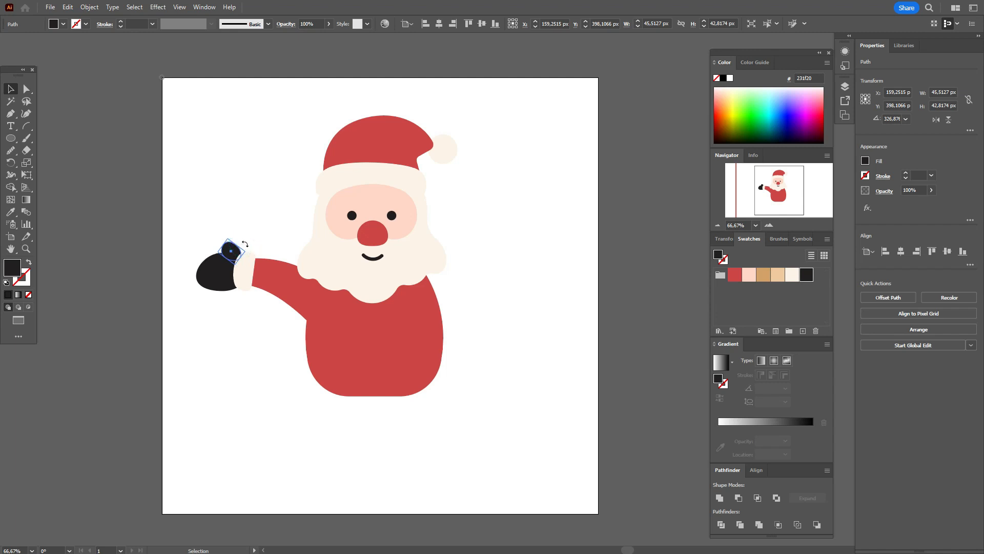
pyautogui.click(252, 228)
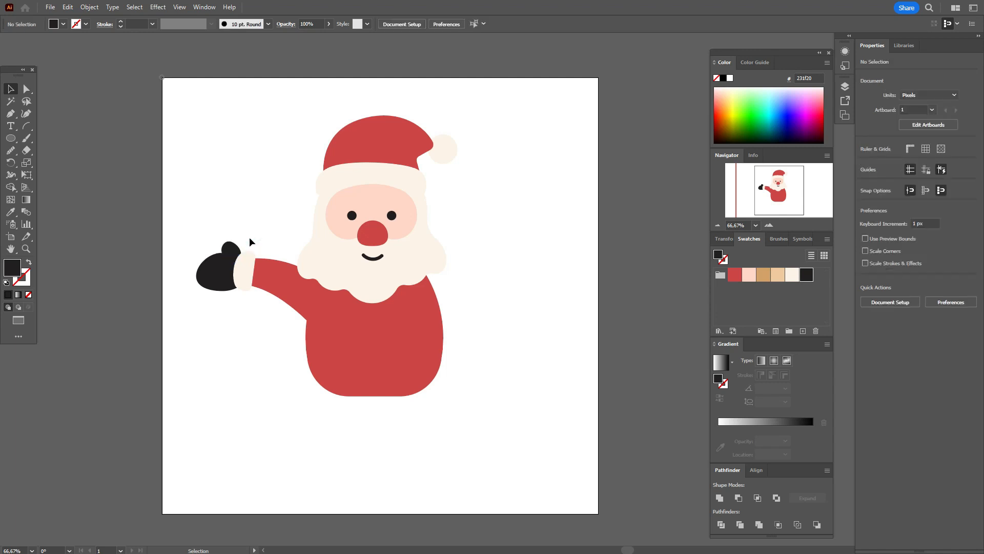
pyautogui.click(232, 247)
pyautogui.moveTo(237, 245); pyautogui.dragTo(240, 248)
pyautogui.click(254, 224)
# Move the whole arm with cuff and mitten toward the body and rotate it about 8° counter-clockwise
pyautogui.moveTo(167, 232); pyautogui.dragTo(287, 290)
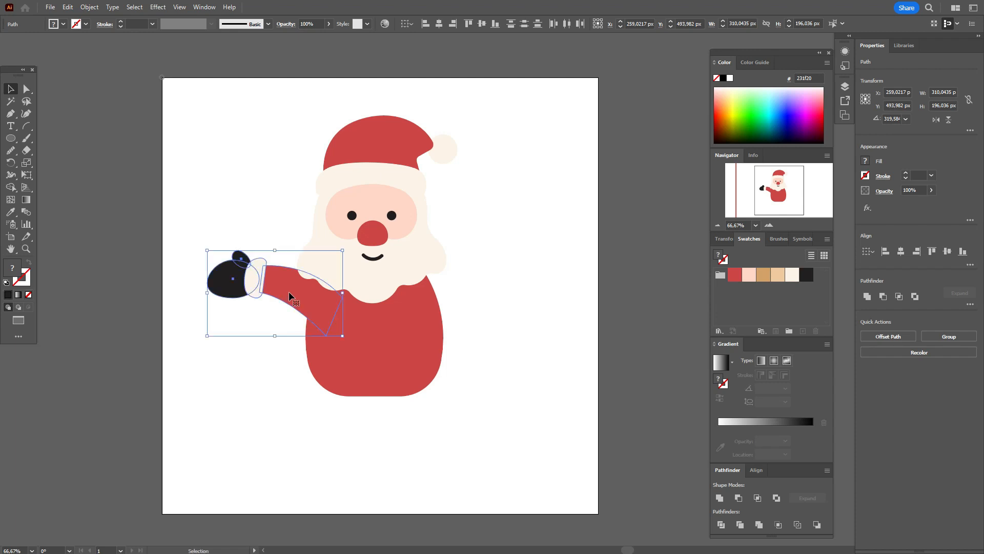
pyautogui.moveTo(343, 295); pyautogui.dragTo(298, 294)
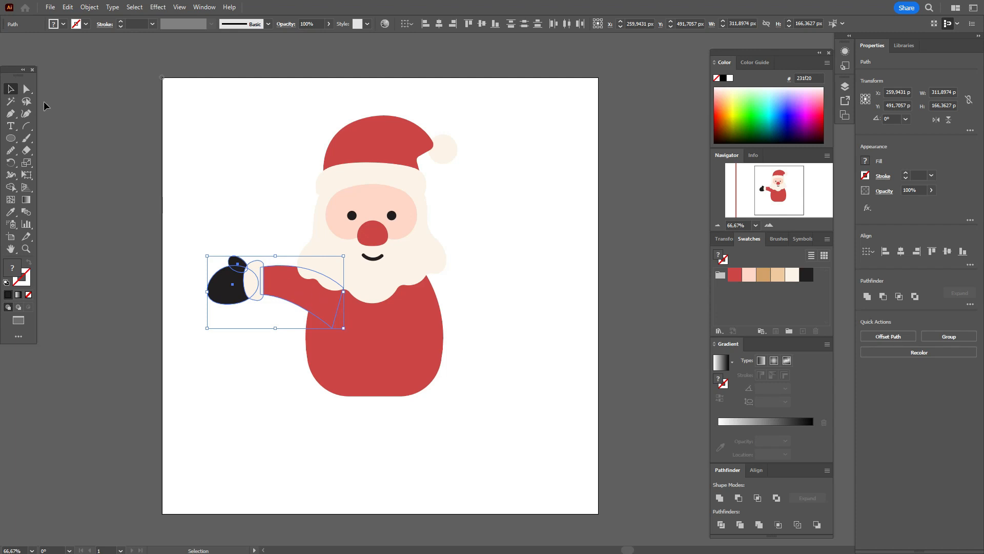
# Refine the curves along the upper and lower edges of the red sleeve with the Curvature tool
pyautogui.click(27, 88)
pyautogui.click(190, 151)
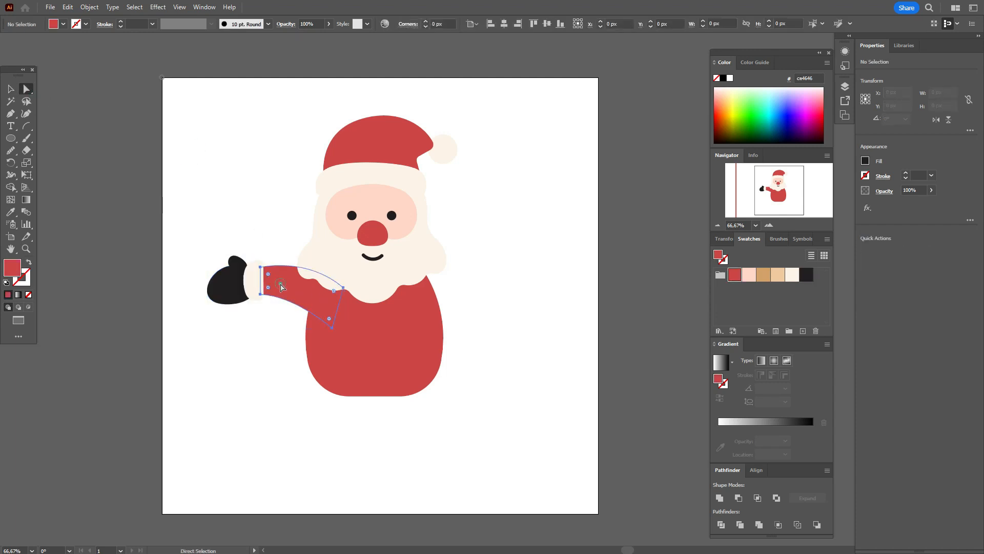
pyautogui.click(281, 287)
pyautogui.click(26, 114)
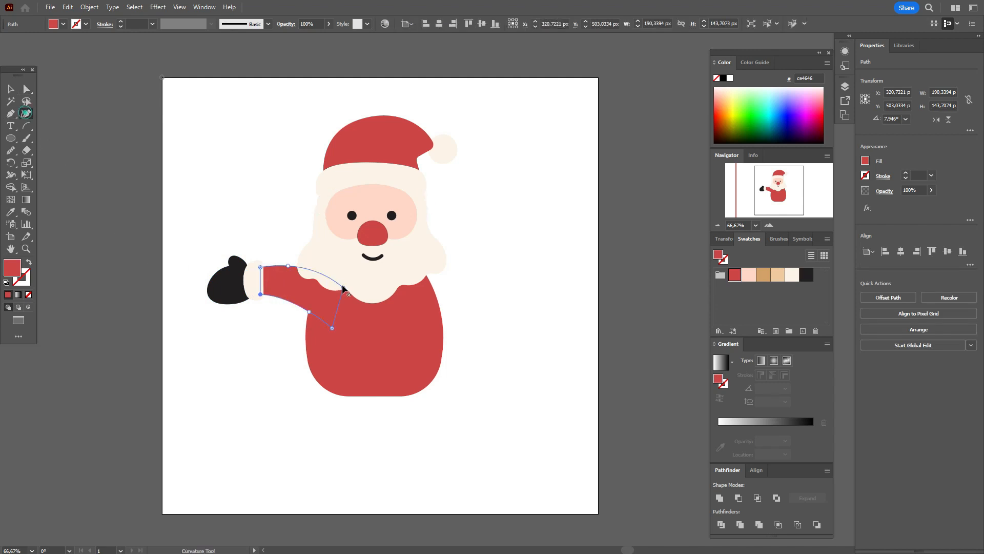
pyautogui.moveTo(309, 312); pyautogui.dragTo(309, 311)
pyautogui.click(287, 266)
pyautogui.click(10, 89)
pyautogui.click(144, 129)
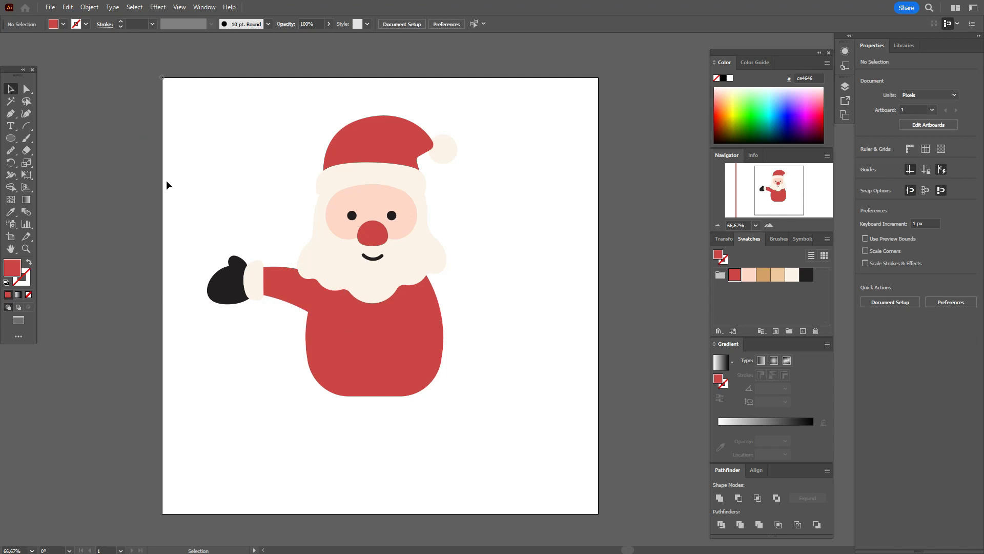
# Bulge the cream cuff's edge next to the sleeve outward with the Curvature tool, making the cuff about 49 px wide
pyautogui.click(246, 279)
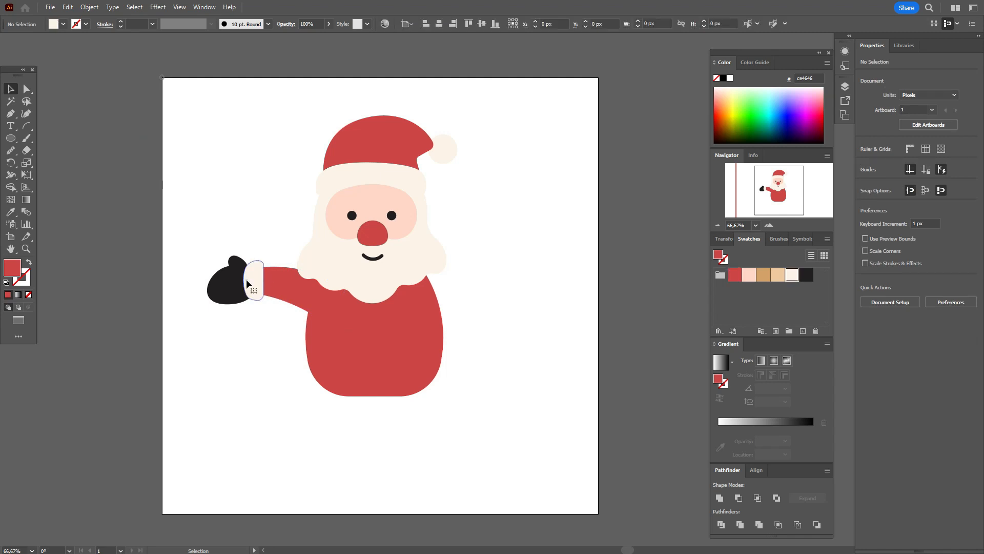
pyautogui.click(26, 114)
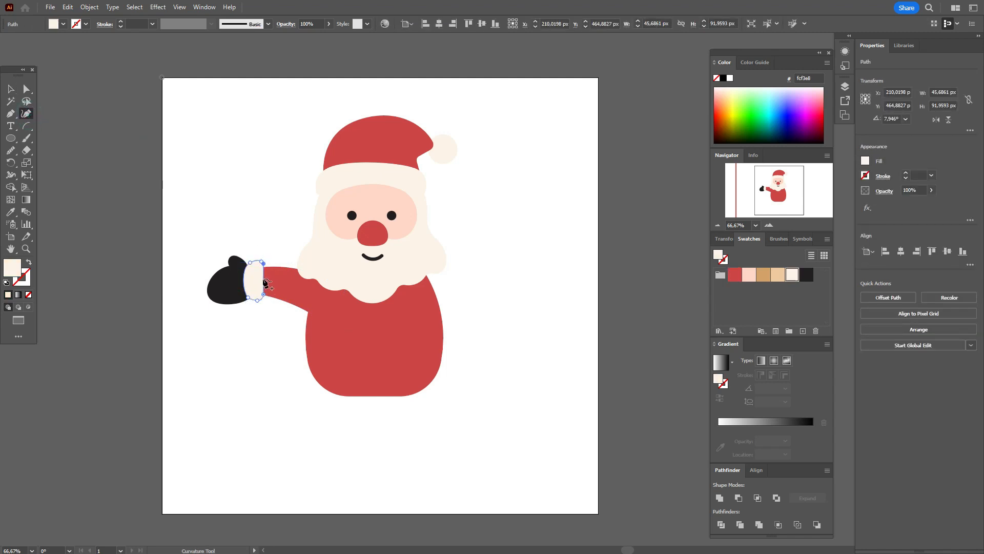
pyautogui.click(264, 280)
pyautogui.click(10, 89)
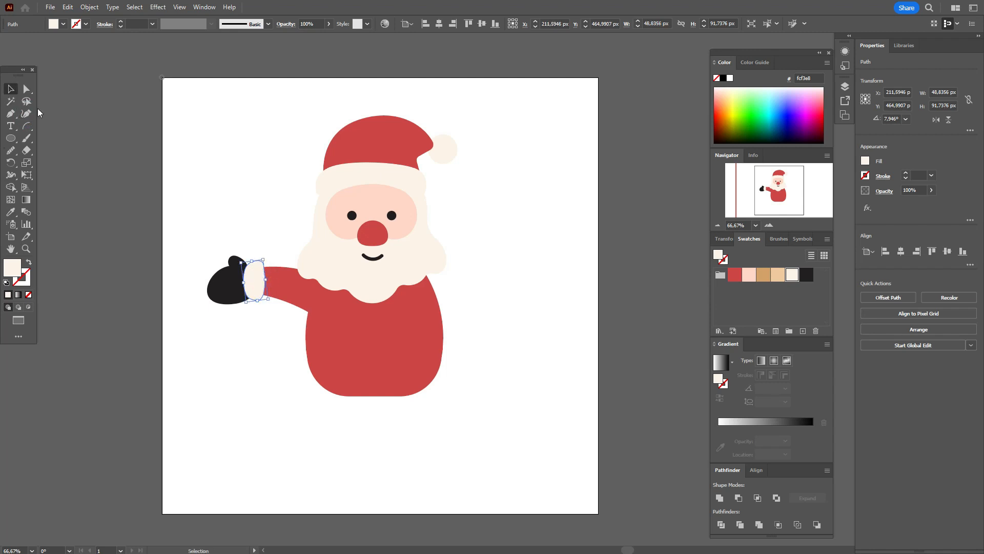
pyautogui.click(132, 174)
# Scale the mitten's palm and thumb down together to about 105 by 100 px
pyautogui.moveTo(189, 230); pyautogui.dragTo(207, 254)
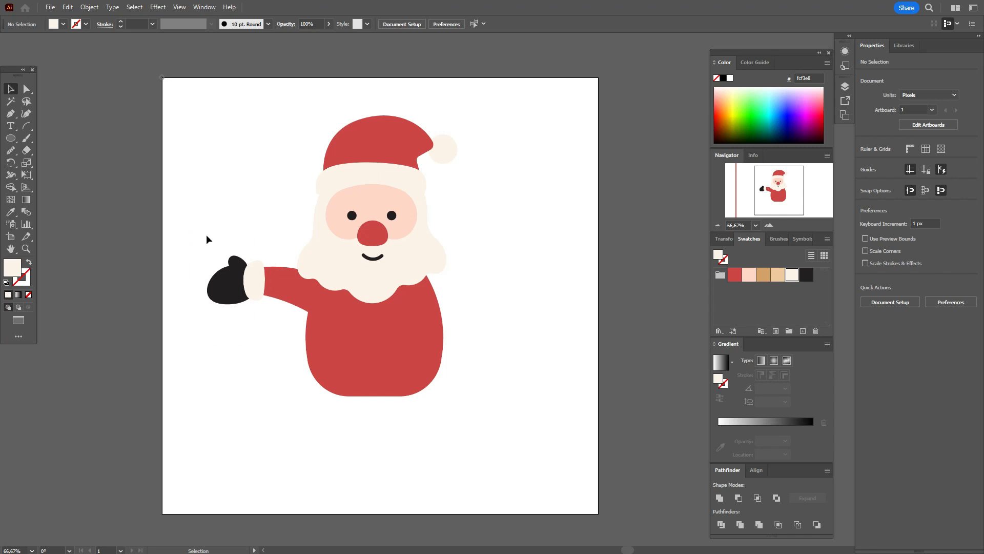
pyautogui.moveTo(207, 244); pyautogui.dragTo(212, 280)
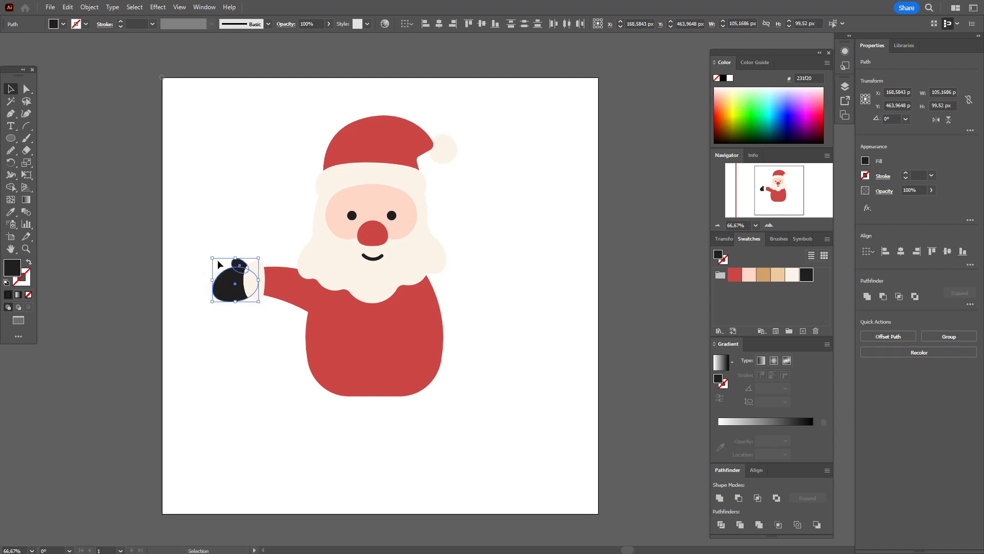
pyautogui.click(242, 233)
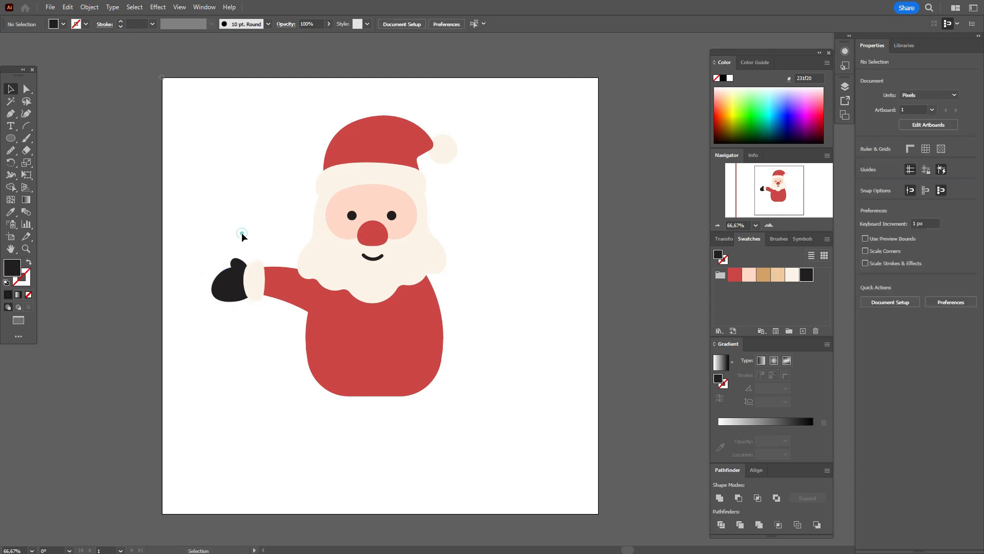
# Group the sleeve, cuff and mitten, and place a horizontally reflected copy of the arm on the opposite side of the body
pyautogui.moveTo(177, 245); pyautogui.dragTo(276, 329)
pyautogui.rightClick(292, 265)
pyautogui.click(335, 357)
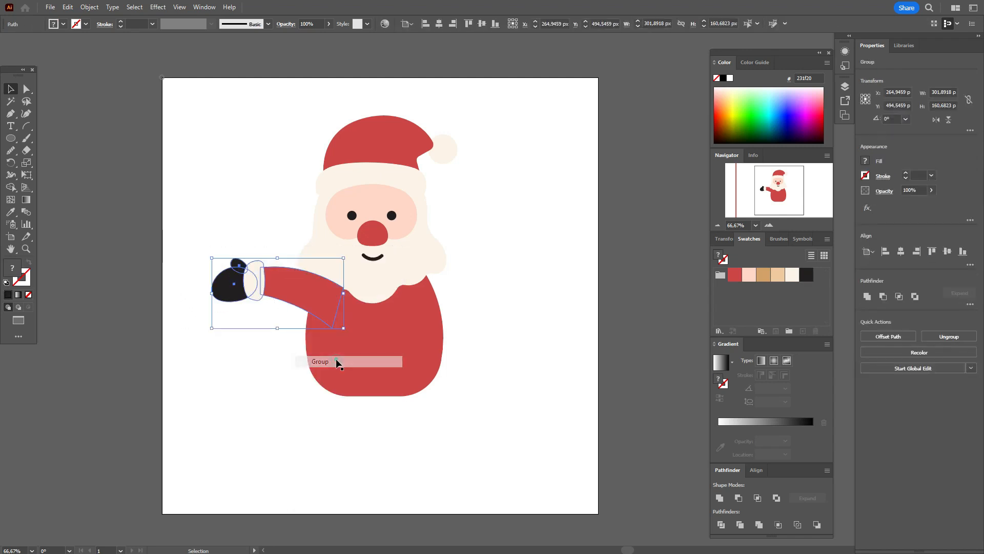
pyautogui.rightClick(406, 278)
pyautogui.moveTo(500, 462)
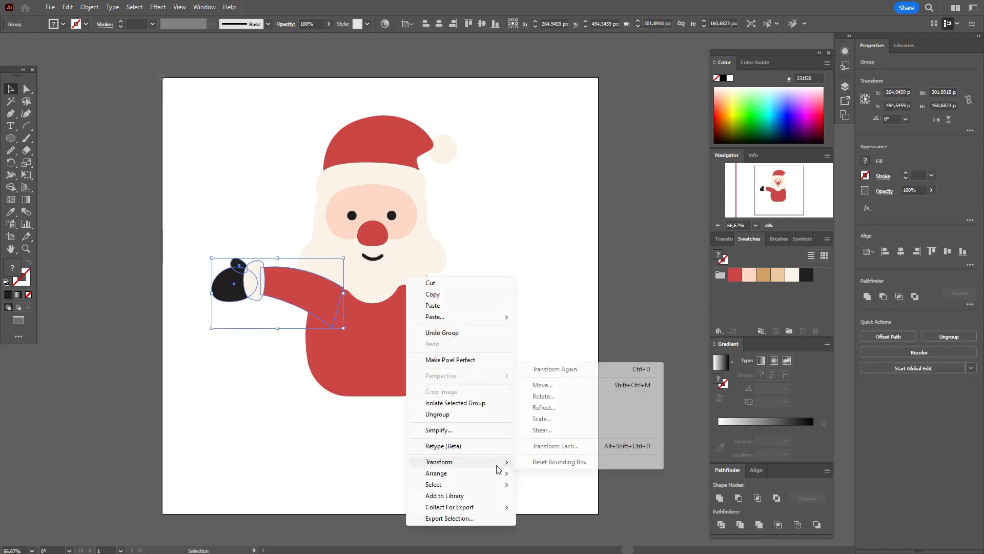
pyautogui.click(557, 408)
pyautogui.click(531, 496)
pyautogui.moveTo(313, 301); pyautogui.dragTo(438, 283)
# Select both arm groups and send them to the back, behind the beard and body
pyautogui.click(306, 298)
pyautogui.keyDown('shift'); pyautogui.click(442, 287); pyautogui.keyUp('shift')
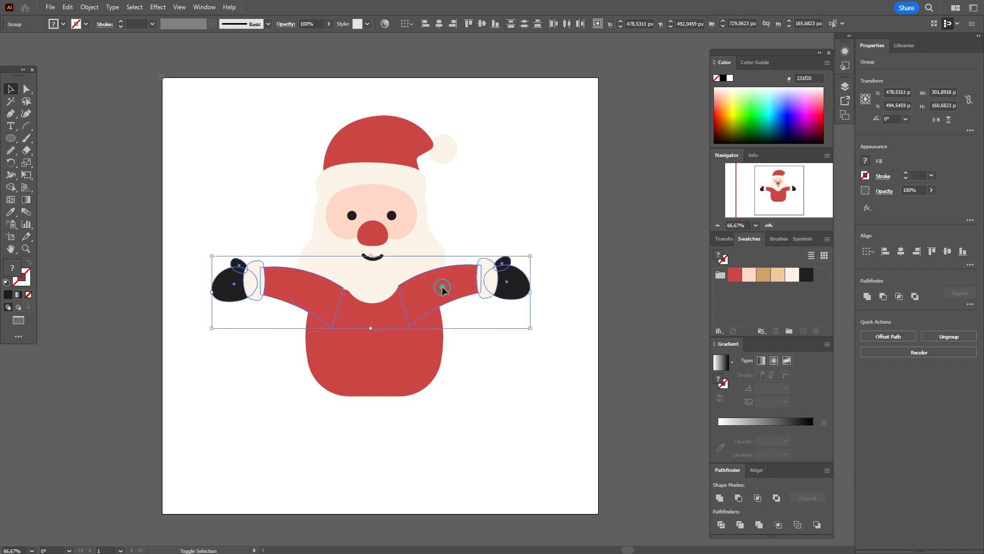
pyautogui.rightClick(442, 287)
pyautogui.moveTo(514, 473)
pyautogui.click(574, 506)
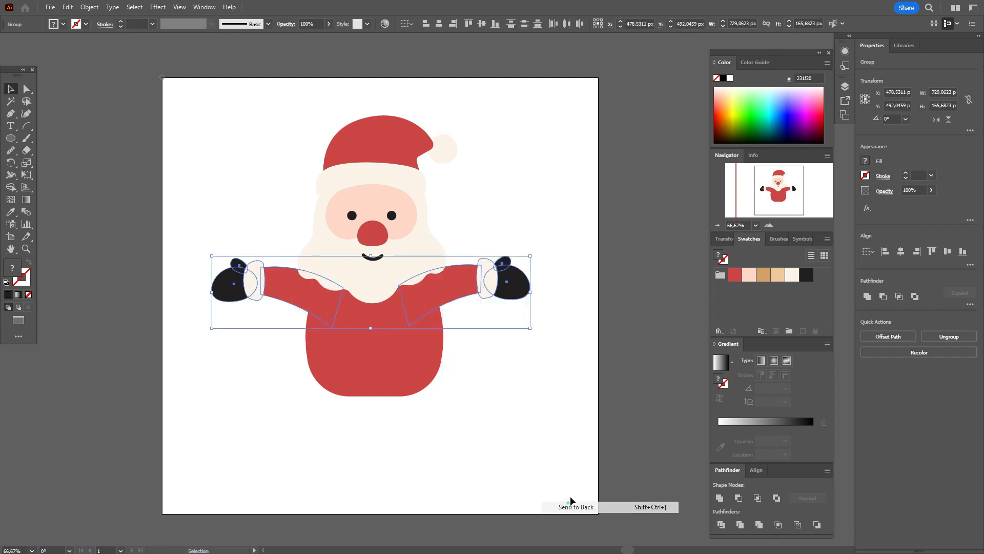
pyautogui.click(559, 396)
# Move both arm groups slightly inward and down so they sit evenly on either side of the body
pyautogui.click(272, 288)
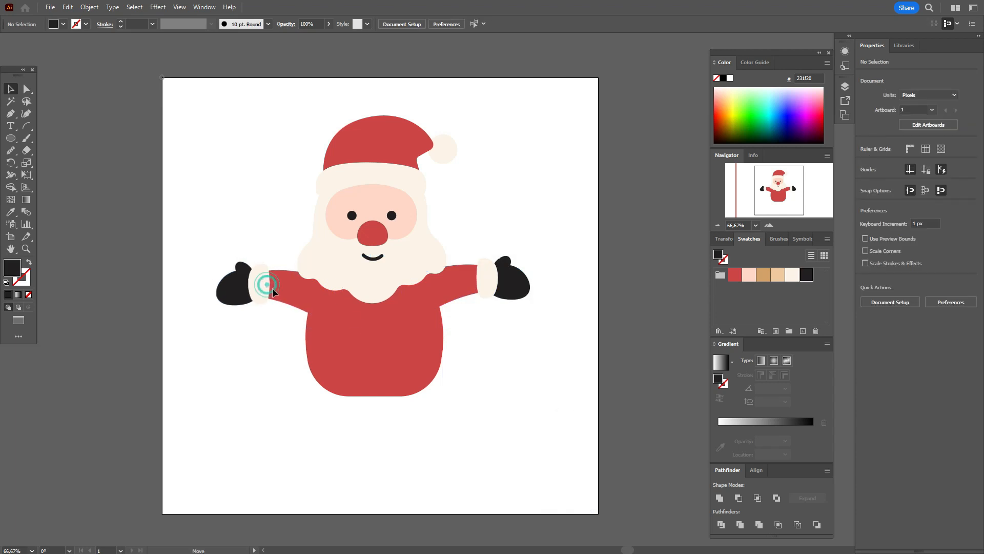
pyautogui.moveTo(472, 283); pyautogui.dragTo(467, 288)
pyautogui.click(556, 272)
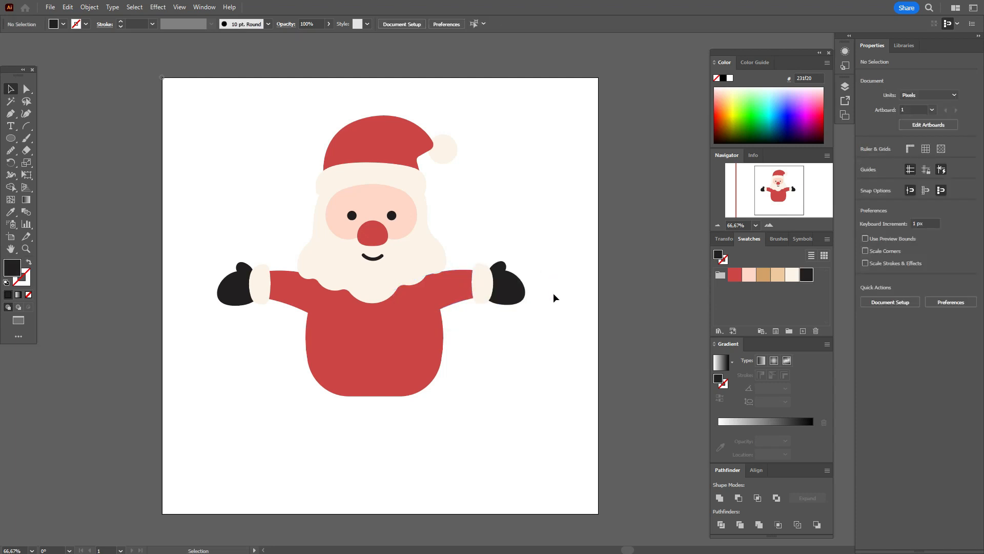
# Pull the outer anchor of each mitten's palm outward and up to give both hands a more pointed tip
pyautogui.click(27, 88)
pyautogui.click(224, 288)
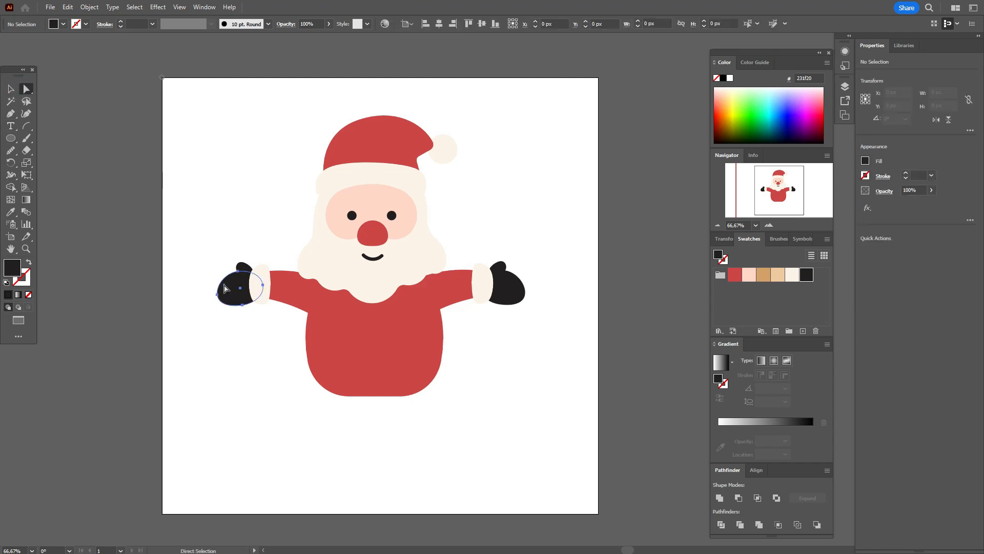
pyautogui.moveTo(218, 293); pyautogui.dragTo(213, 288)
pyautogui.click(519, 301)
pyautogui.moveTo(520, 301); pyautogui.dragTo(531, 286)
pyautogui.click(542, 286)
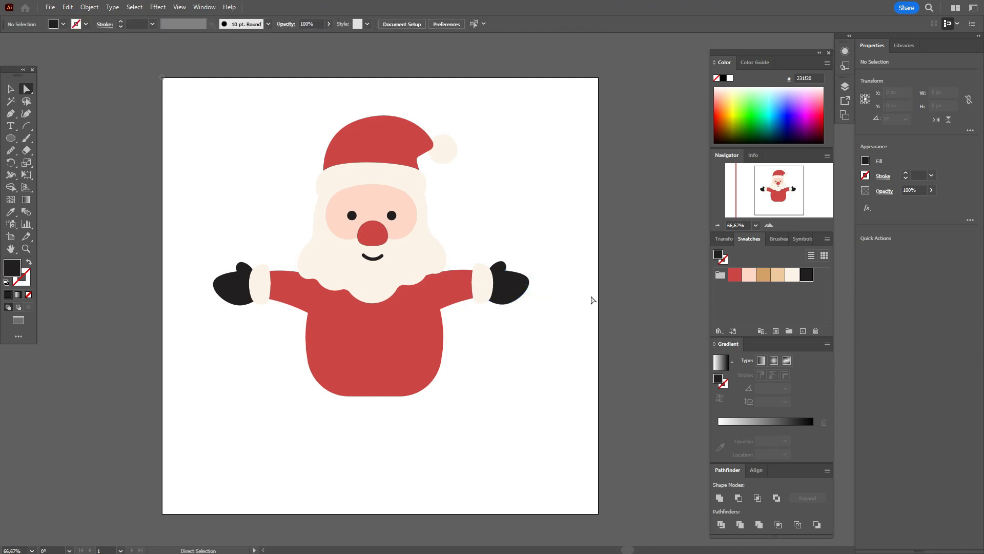
# Draw a 116 by 162 px leg rectangle below the body, filled with the body's sampled red ce4646
pyautogui.press('i')
pyautogui.click(385, 334)
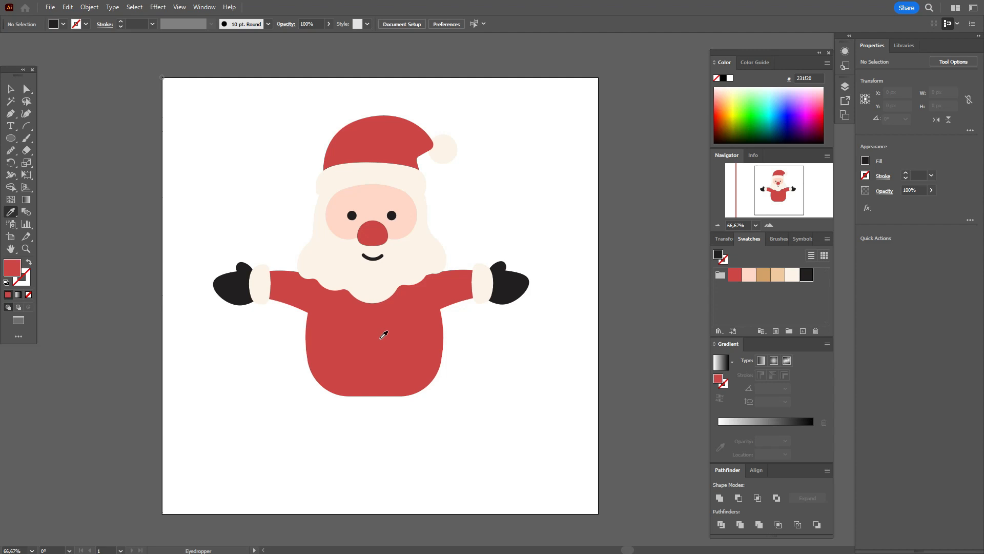
pyautogui.moveTo(12, 136); pyautogui.dragTo(48, 139)
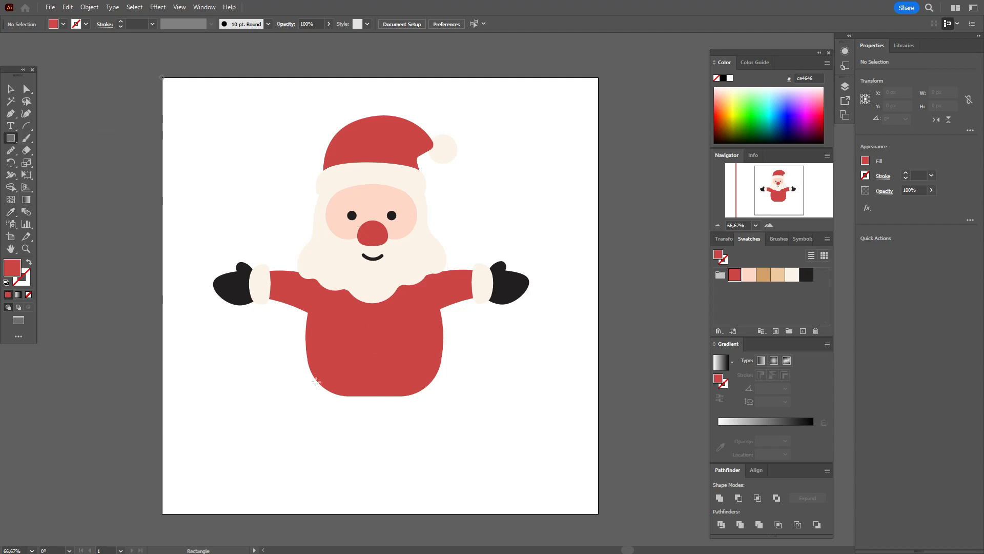
pyautogui.moveTo(312, 376); pyautogui.dragTo(362, 447)
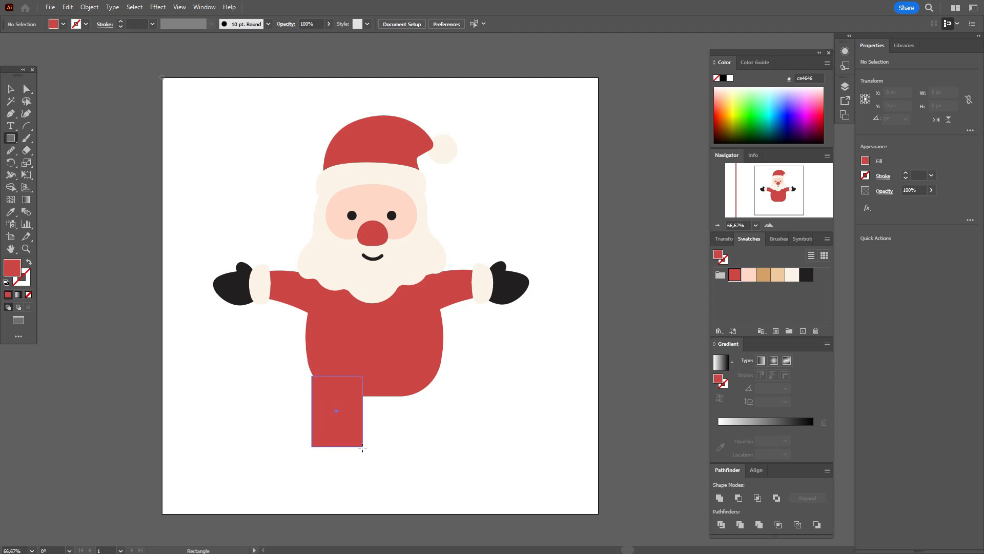
pyautogui.moveTo(362, 447); pyautogui.dragTo(363, 447)
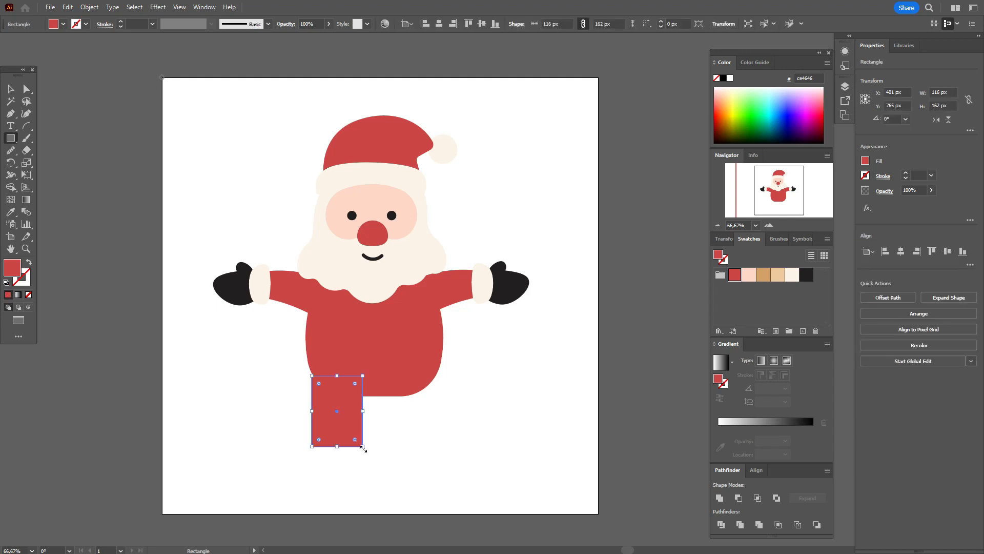
pyautogui.press('v')
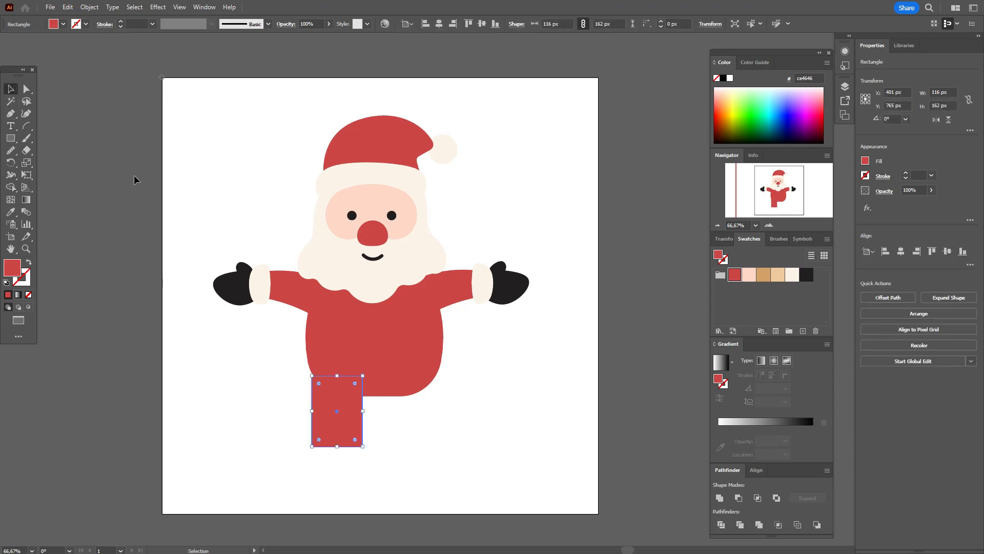
# Send the red leg rectangle to the back, behind the body
pyautogui.rightClick(368, 416)
pyautogui.moveTo(426, 359)
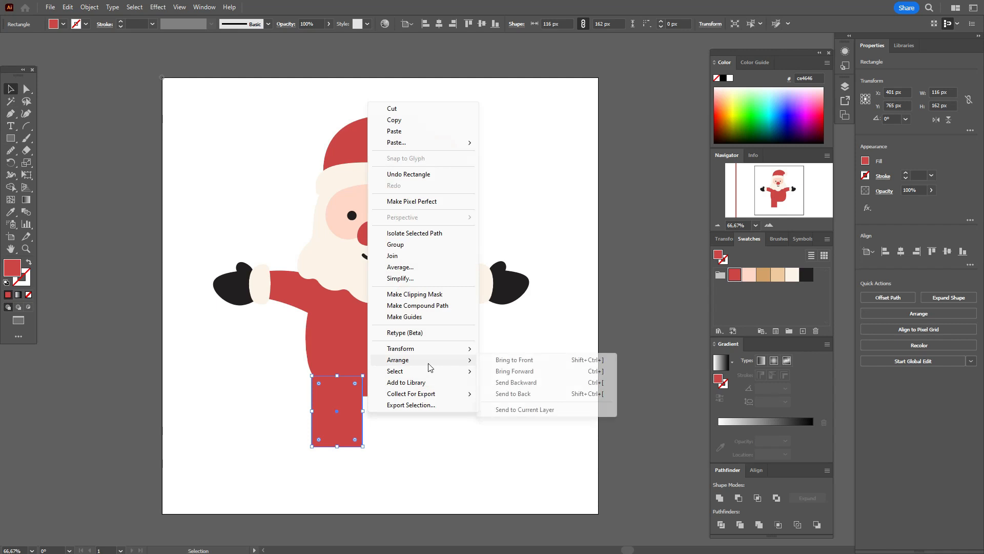
pyautogui.click(518, 394)
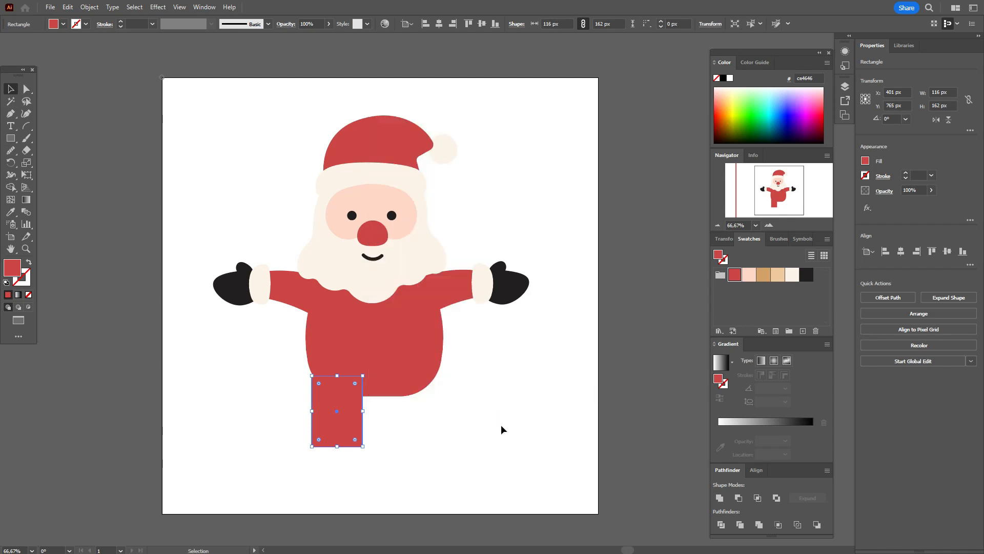
pyautogui.click(501, 426)
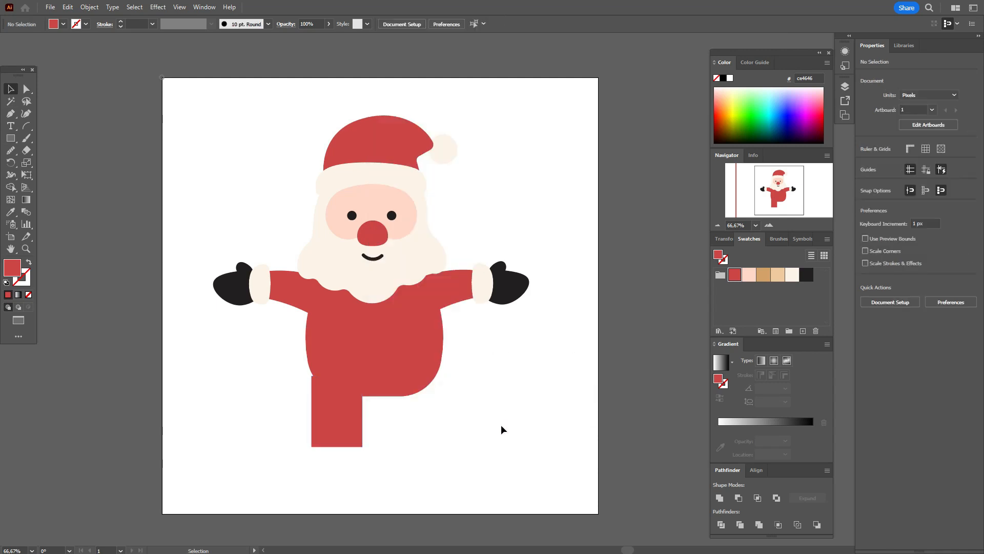
# Shift the leg rectangle slightly inward under the body and pull its lower outer corner inward to taper the leg
pyautogui.moveTo(344, 413); pyautogui.dragTo(345, 417)
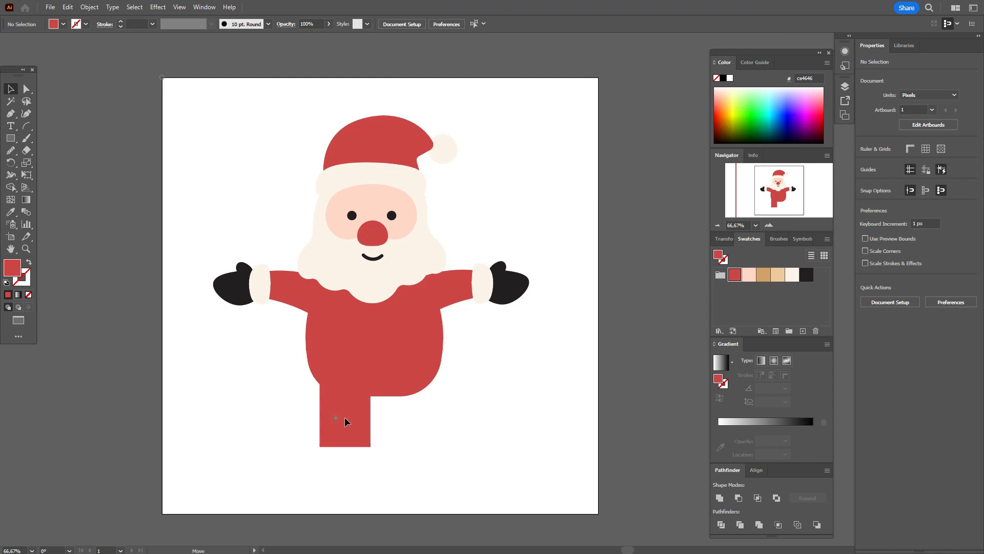
pyautogui.click(344, 421)
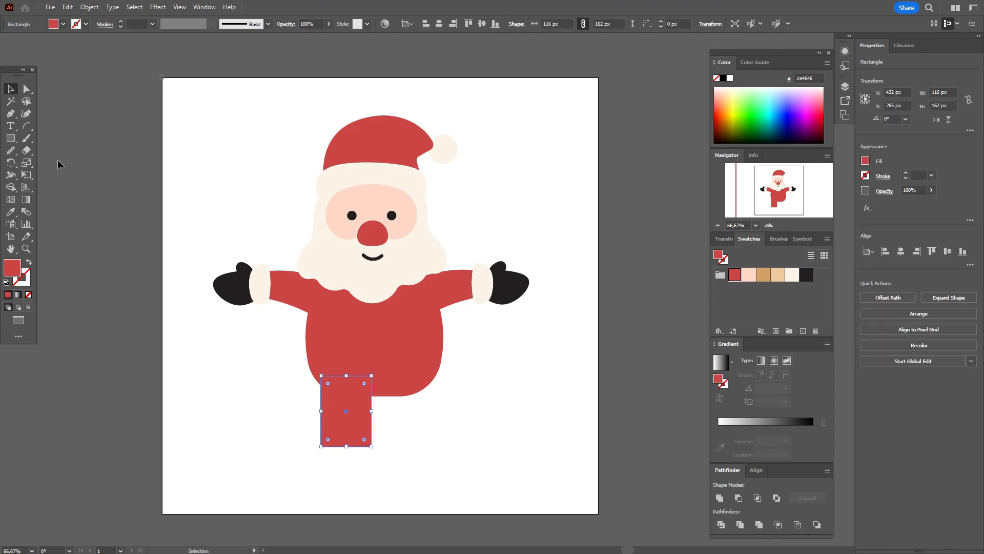
pyautogui.click(26, 88)
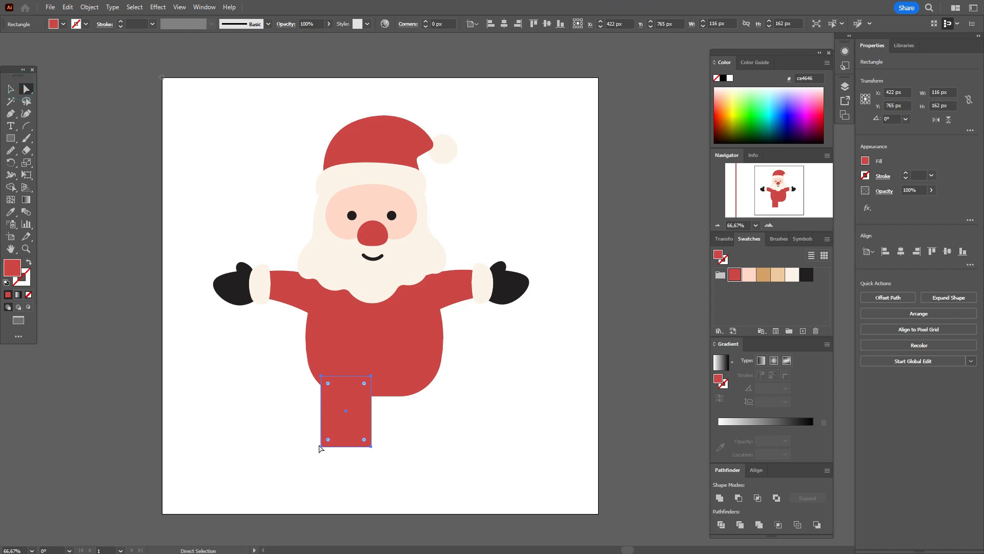
pyautogui.moveTo(320, 446); pyautogui.dragTo(339, 447)
pyautogui.click(393, 442)
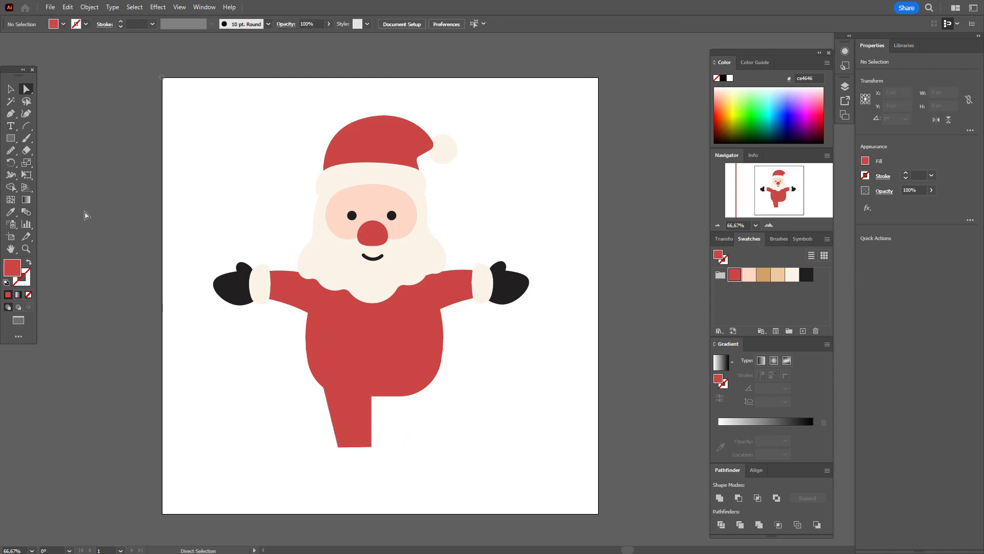
# Draw a 126 by 35 px cuff rectangle across the bottom end of the leg and select it
pyautogui.click(10, 138)
pyautogui.moveTo(316, 435); pyautogui.dragTo(372, 450)
pyautogui.click(11, 89)
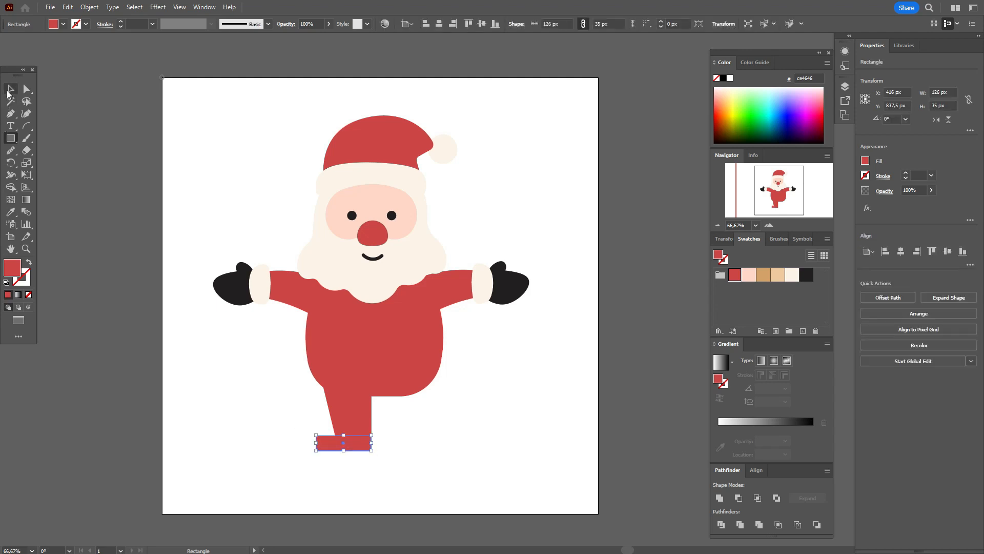
pyautogui.click(159, 221)
pyautogui.click(325, 447)
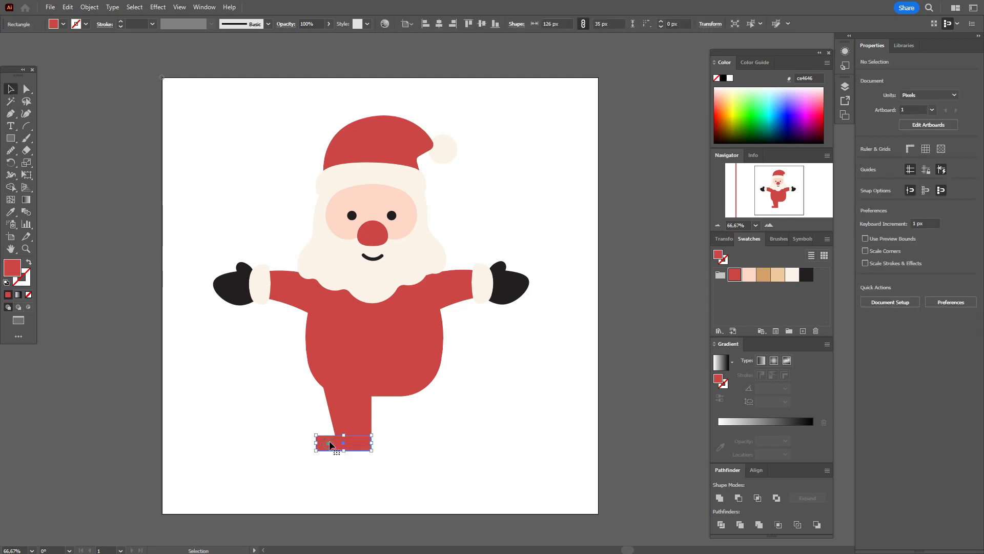
# Align the foot rectangle and the leg by their right edges and unite them into one shape
pyautogui.keyDown('shift'); pyautogui.click(356, 417); pyautogui.keyUp('shift')
pyautogui.click(918, 251)
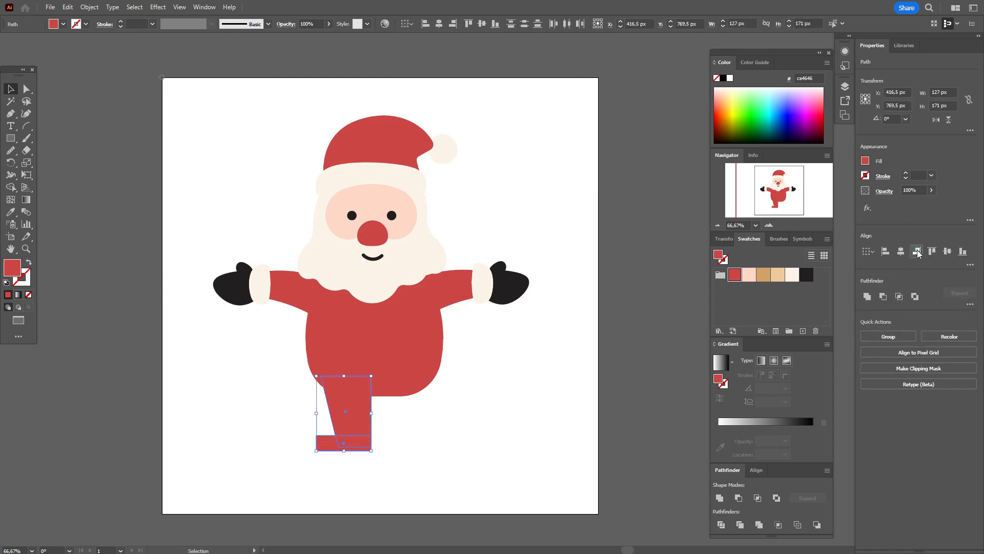
pyautogui.click(520, 439)
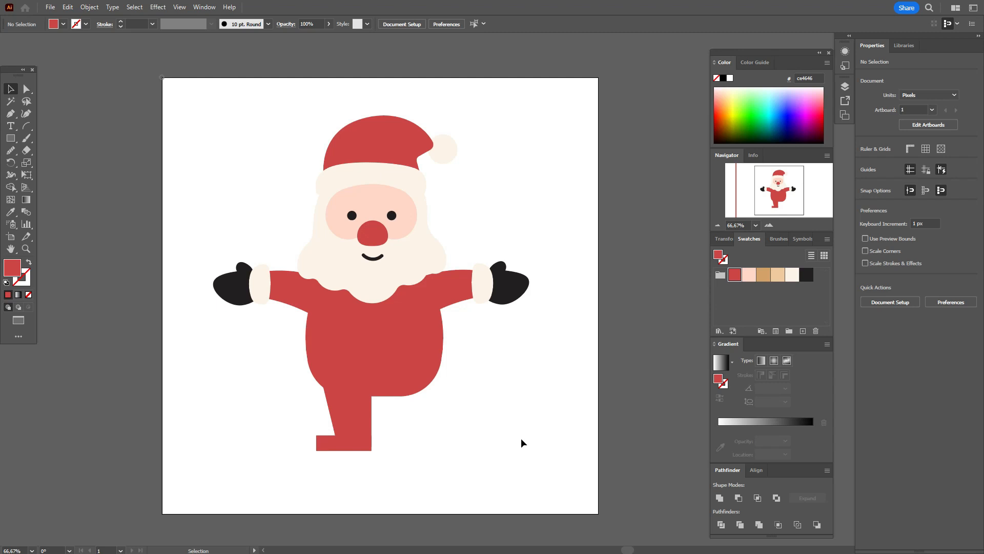
pyautogui.moveTo(293, 421); pyautogui.dragTo(417, 463)
pyautogui.click(866, 295)
# Round the leg shape's corners: slightly at the heel, 17.5 px at the toe, and the inner corner at the ankle
pyautogui.click(24, 88)
pyautogui.click(138, 215)
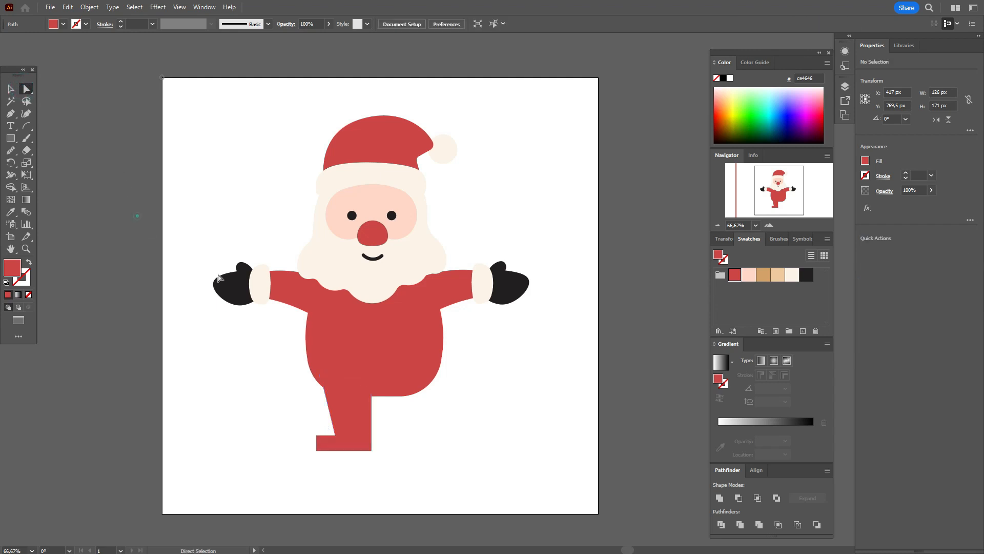
pyautogui.click(371, 450)
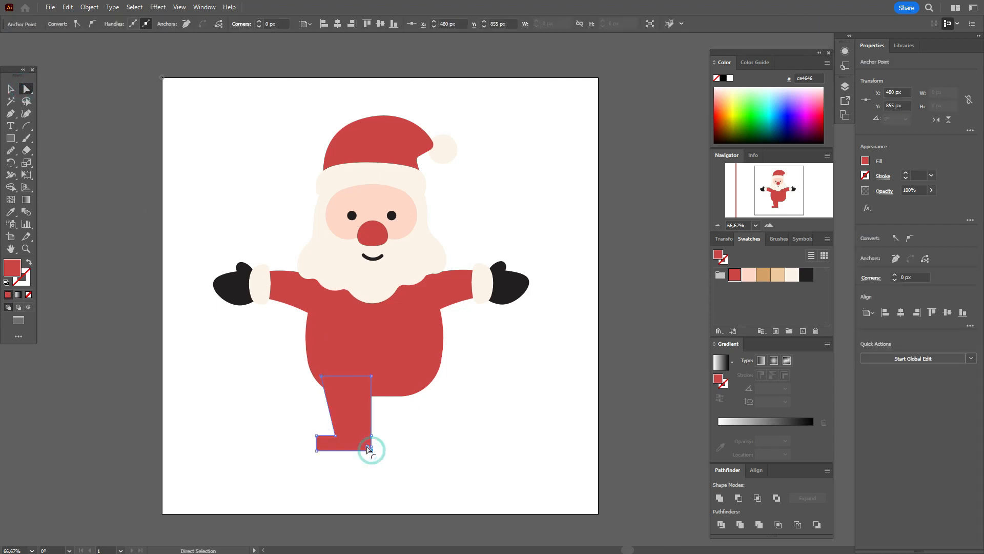
pyautogui.click(423, 449)
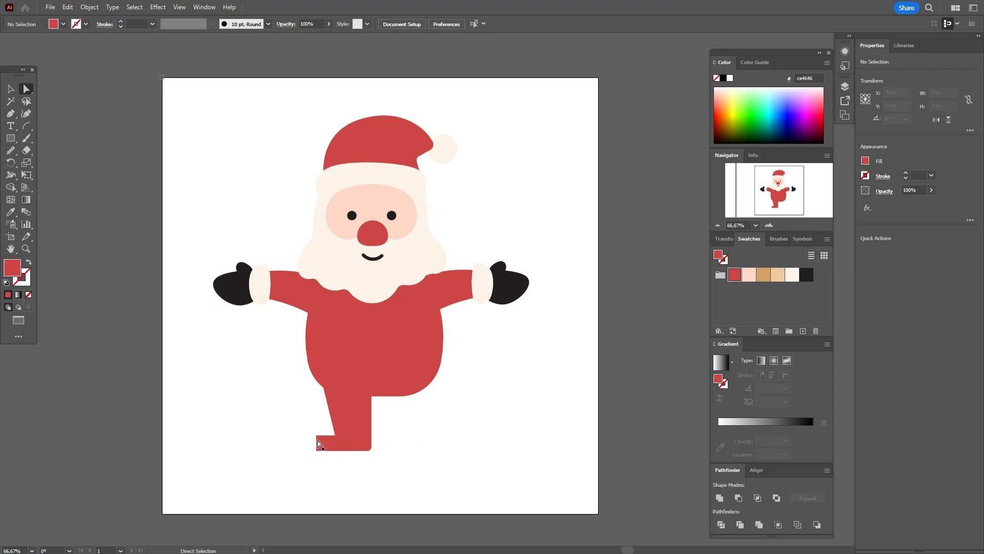
pyautogui.moveTo(308, 430); pyautogui.dragTo(331, 449)
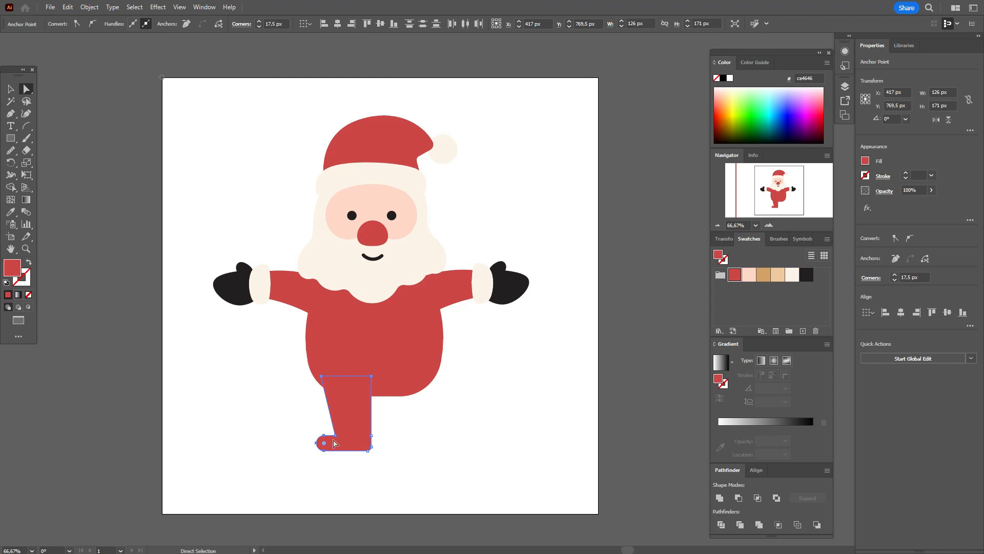
pyautogui.click(335, 435)
pyautogui.moveTo(330, 430); pyautogui.dragTo(326, 429)
pyautogui.click(270, 409)
# Reshape the foot by moving the anchor points on the instep down and the toe tip slightly outward
pyautogui.click(322, 435)
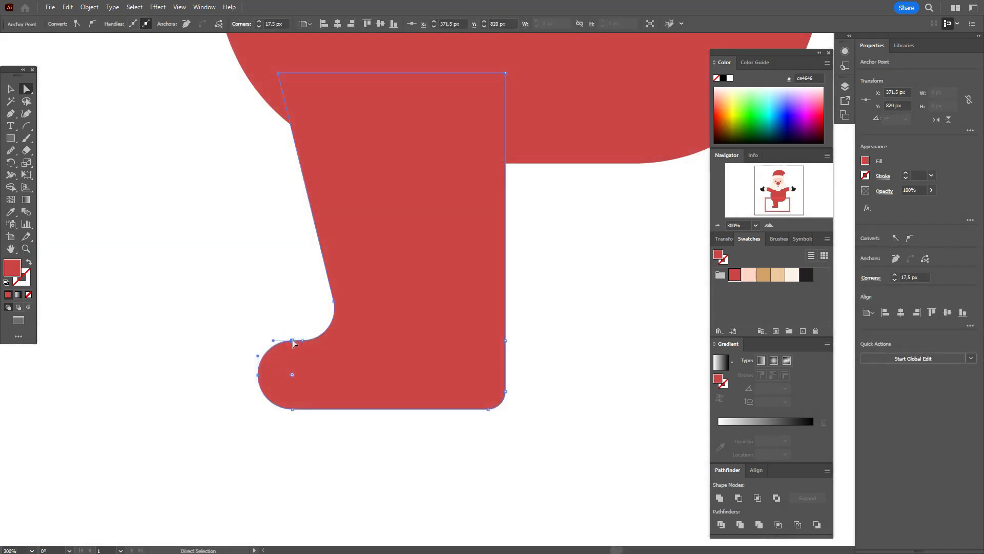
pyautogui.moveTo(292, 340); pyautogui.dragTo(302, 345)
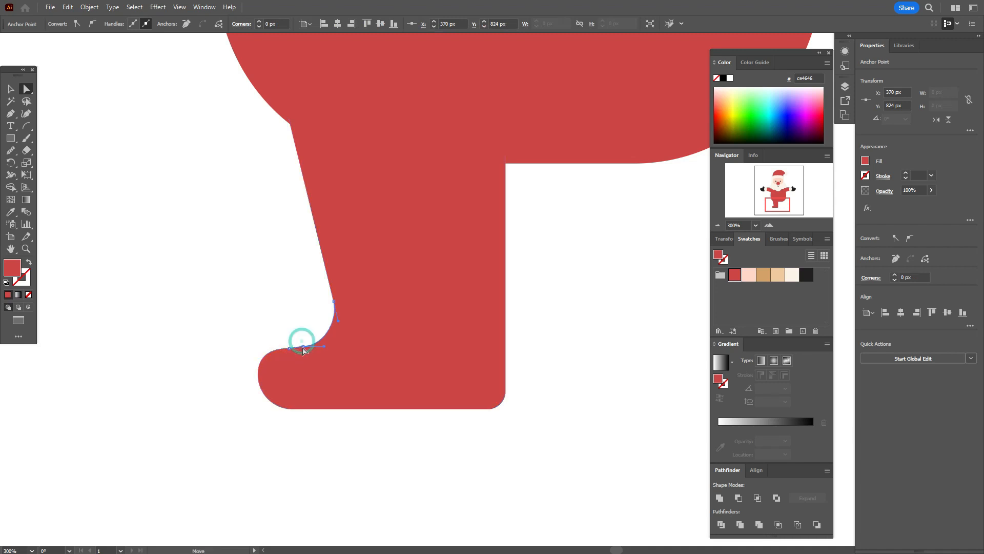
pyautogui.click(254, 380)
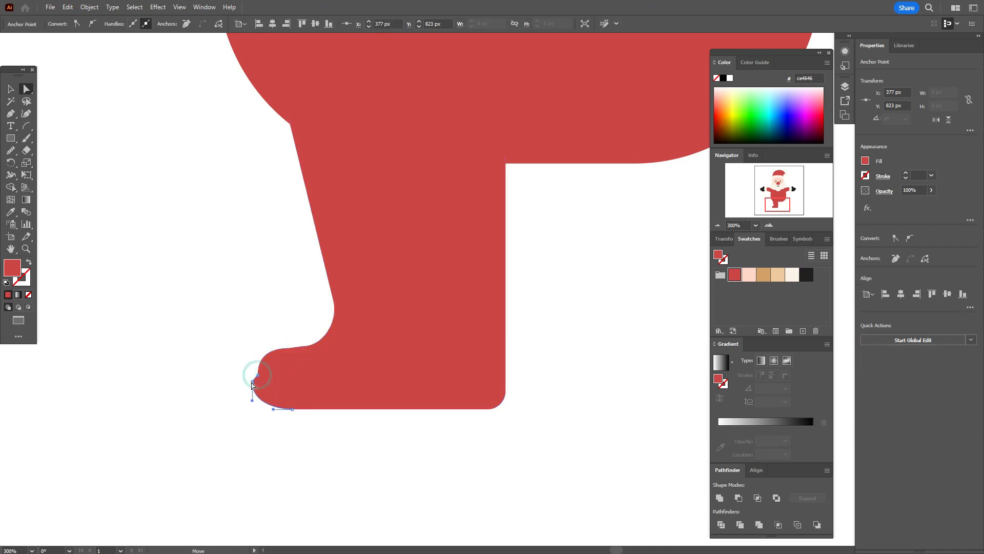
pyautogui.click(252, 381)
pyautogui.moveTo(258, 377); pyautogui.dragTo(250, 378)
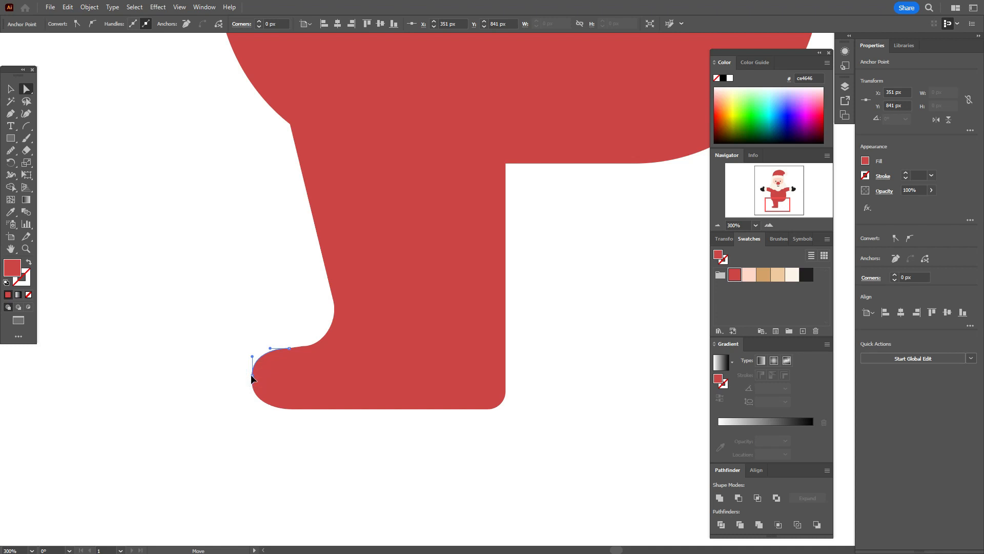
pyautogui.moveTo(251, 384); pyautogui.dragTo(254, 383)
pyautogui.click(222, 393)
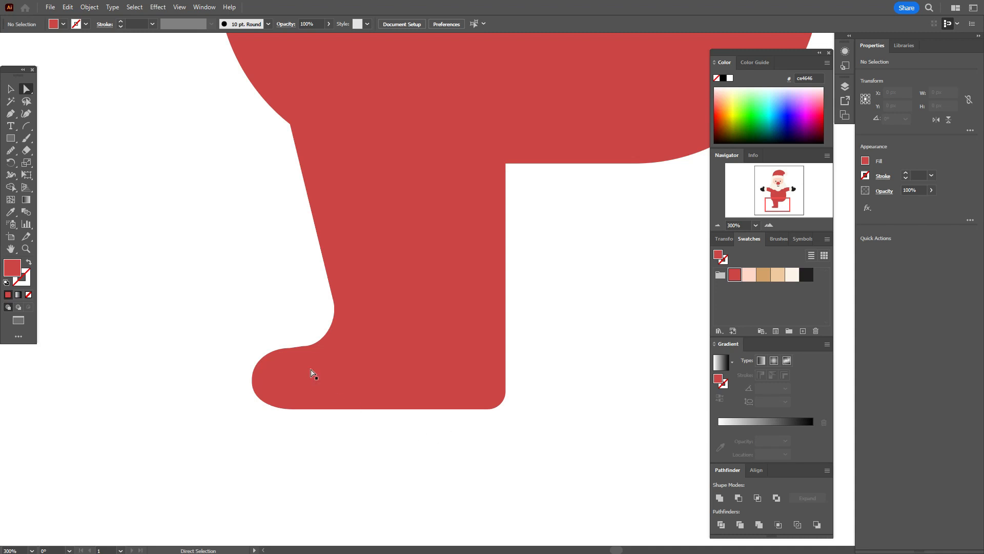
# Smooth the leg's outline around the toe and the heel corner with the Smooth tool
pyautogui.click(8, 90)
pyautogui.click(430, 278)
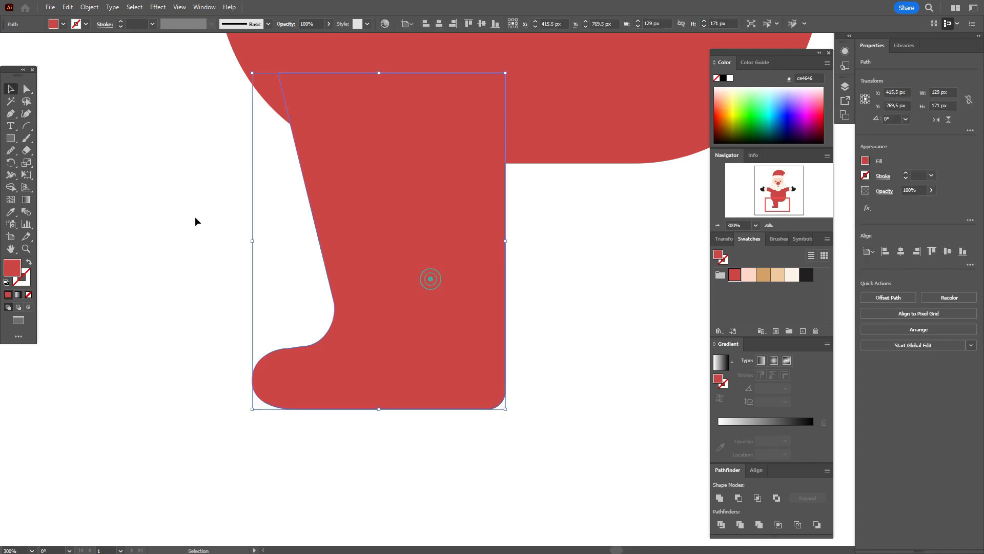
pyautogui.click(9, 151)
pyautogui.moveTo(279, 350)
pyautogui.mouseDown()
pyautogui.moveTo(313, 347)
pyautogui.moveTo(268, 363)
pyautogui.moveTo(261, 395)
pyautogui.moveTo(261, 360)
pyautogui.moveTo(257, 393)
pyautogui.mouseUp()
pyautogui.moveTo(491, 408)
pyautogui.mouseDown()
pyautogui.moveTo(508, 380)
pyautogui.moveTo(498, 408)
pyautogui.moveTo(483, 410)
pyautogui.moveTo(510, 375)
pyautogui.moveTo(510, 357)
pyautogui.moveTo(503, 402)
pyautogui.mouseUp()
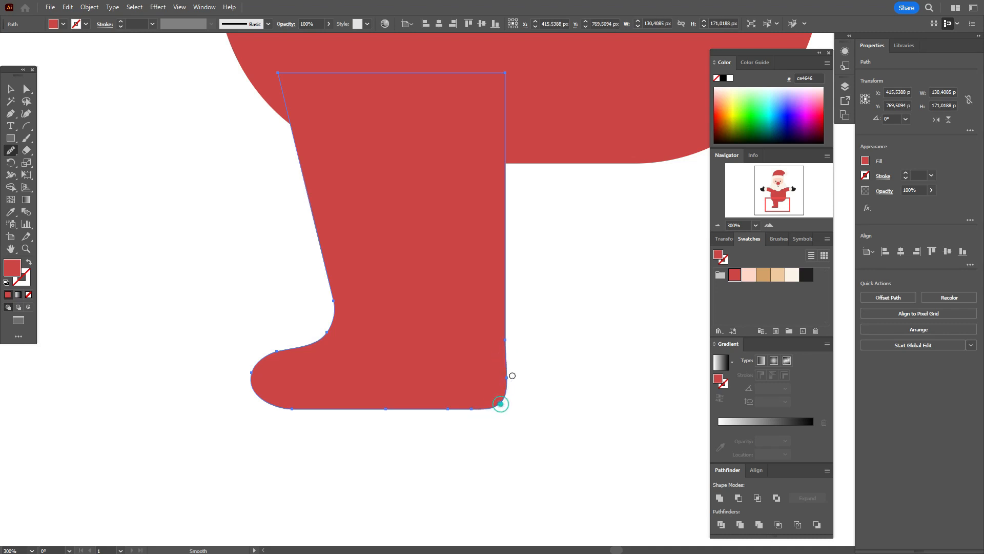
# Smooth the back of the leg, the sole and the toe's front curve with the Smooth tool
pyautogui.click(27, 89)
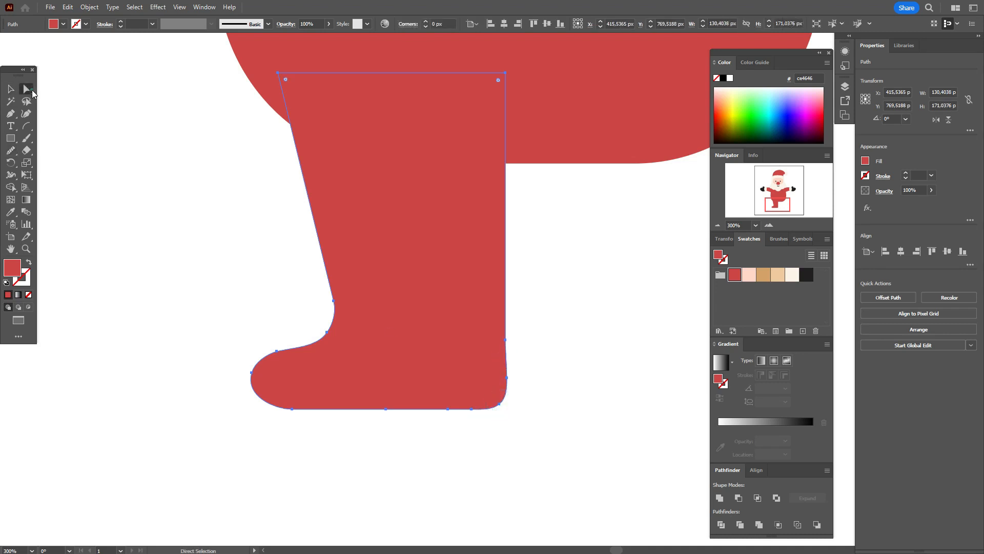
pyautogui.click(12, 149)
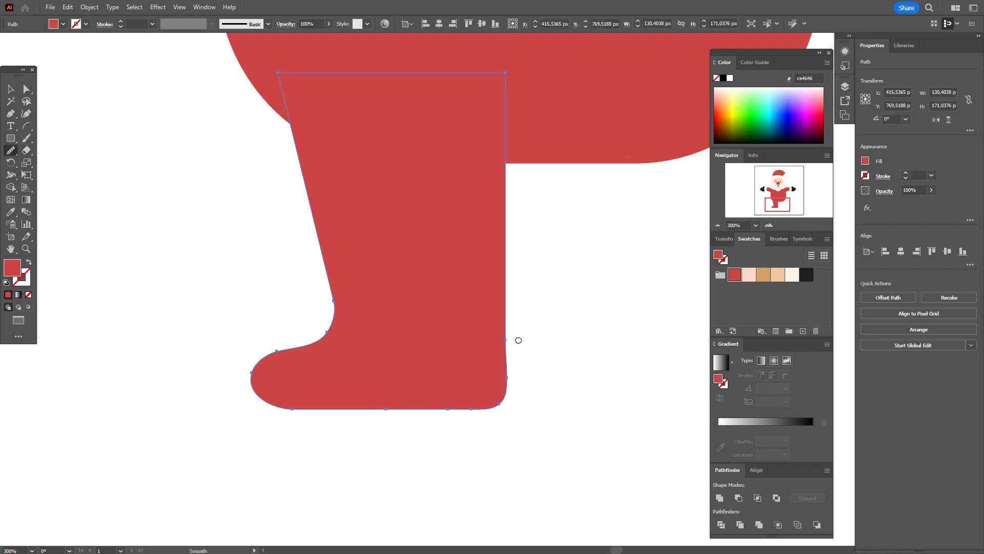
pyautogui.moveTo(506, 361)
pyautogui.mouseDown()
pyautogui.moveTo(508, 329)
pyautogui.moveTo(507, 339)
pyautogui.mouseUp()
pyautogui.moveTo(493, 403)
pyautogui.mouseDown()
pyautogui.moveTo(423, 406)
pyautogui.moveTo(483, 409)
pyautogui.moveTo(508, 393)
pyautogui.moveTo(461, 423)
pyautogui.moveTo(489, 404)
pyautogui.moveTo(422, 408)
pyautogui.moveTo(490, 410)
pyautogui.moveTo(518, 374)
pyautogui.moveTo(506, 342)
pyautogui.mouseUp()
pyautogui.moveTo(505, 405)
pyautogui.mouseDown()
pyautogui.moveTo(451, 420)
pyautogui.moveTo(501, 386)
pyautogui.moveTo(461, 412)
pyautogui.moveTo(387, 414)
pyautogui.moveTo(469, 411)
pyautogui.moveTo(386, 406)
pyautogui.mouseUp()
pyautogui.moveTo(253, 400)
pyautogui.mouseDown()
pyautogui.moveTo(243, 364)
pyautogui.moveTo(248, 373)
pyautogui.moveTo(281, 355)
pyautogui.moveTo(252, 381)
pyautogui.moveTo(267, 403)
pyautogui.moveTo(255, 353)
pyautogui.mouseUp()
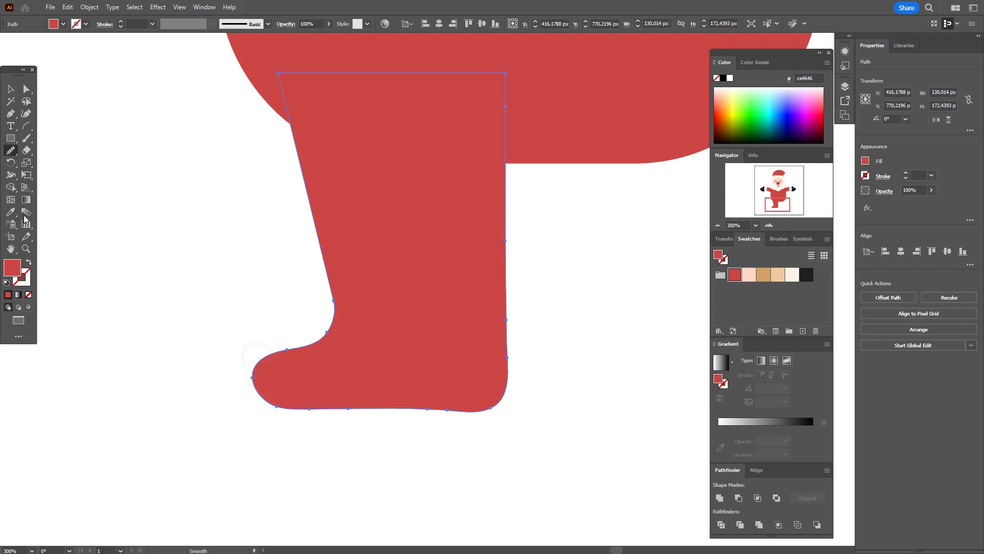
# Slim the foot by moving the anchor points on the instep and ankle curve downward
pyautogui.click(25, 91)
pyautogui.click(238, 378)
pyautogui.click(256, 380)
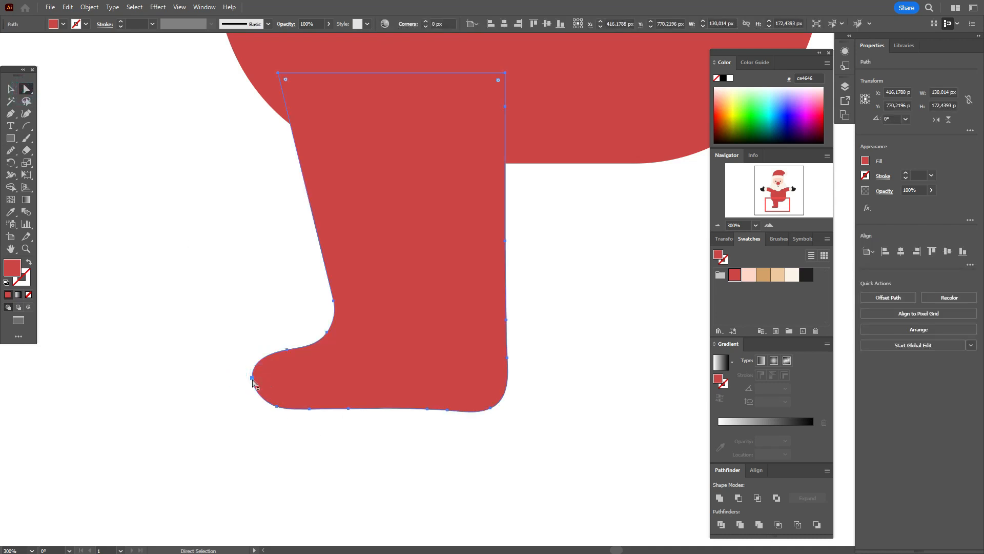
pyautogui.click(252, 378)
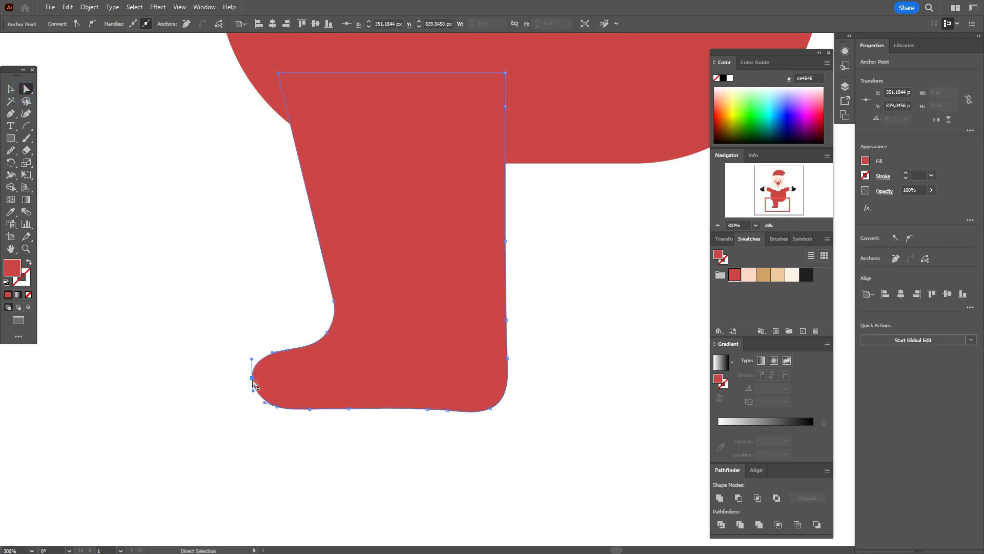
pyautogui.click(287, 351)
pyautogui.moveTo(327, 334); pyautogui.dragTo(322, 345)
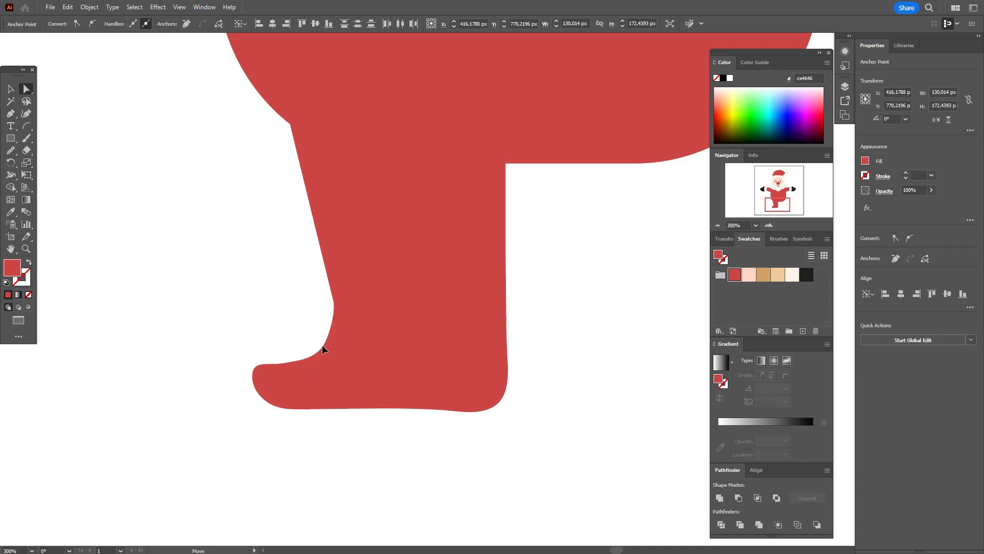
pyautogui.moveTo(322, 344); pyautogui.dragTo(322, 345)
# Smooth the lowered instep and the toe tip with the Smooth tool, and deselect the leg
pyautogui.click(10, 150)
pyautogui.moveTo(266, 363); pyautogui.dragTo(324, 350)
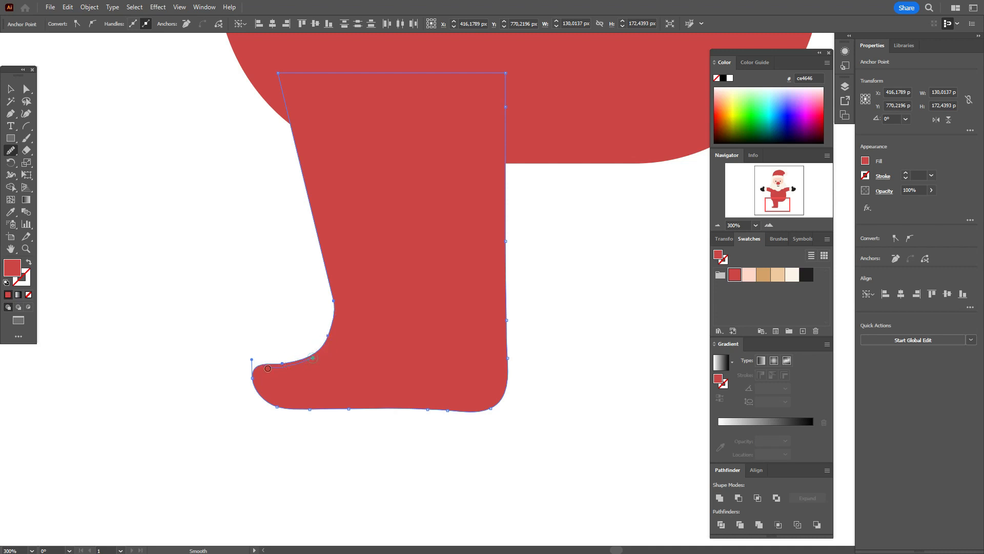
pyautogui.moveTo(270, 365); pyautogui.dragTo(300, 360)
pyautogui.moveTo(249, 387)
pyautogui.mouseDown()
pyautogui.moveTo(281, 408)
pyautogui.moveTo(254, 395)
pyautogui.mouseUp()
pyautogui.click(11, 89)
pyautogui.click(146, 183)
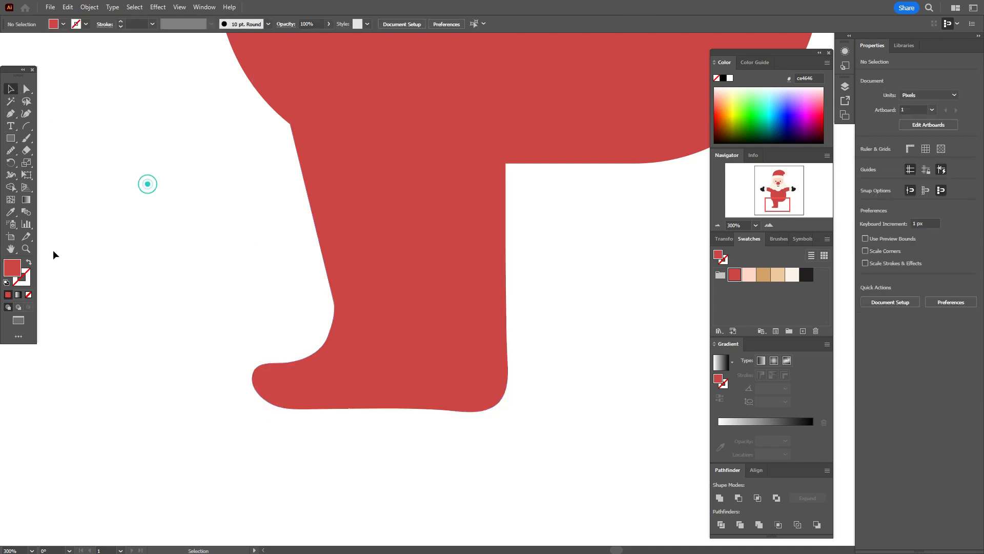
# Draw a rectangle about 187 px wide covering the whole foot, and duplicate the leg in place
pyautogui.click(10, 249)
pyautogui.moveTo(386, 323); pyautogui.dragTo(359, 378)
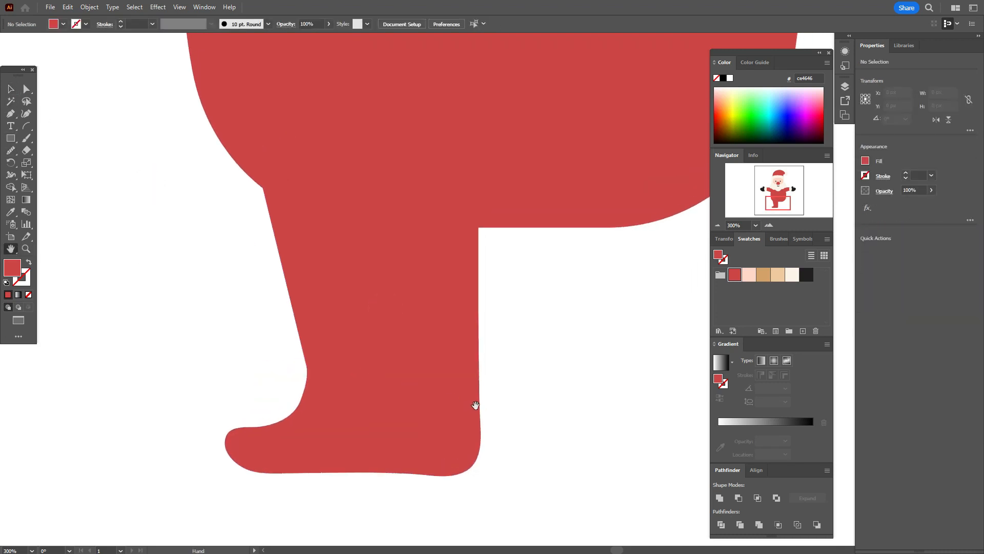
pyautogui.click(11, 138)
pyautogui.moveTo(164, 361)
pyautogui.mouseDown()
pyautogui.moveTo(478, 417)
pyautogui.moveTo(531, 497)
pyautogui.mouseUp()
pyautogui.click(8, 92)
pyautogui.click(448, 313)
pyautogui.press('a')
pyautogui.press('v')
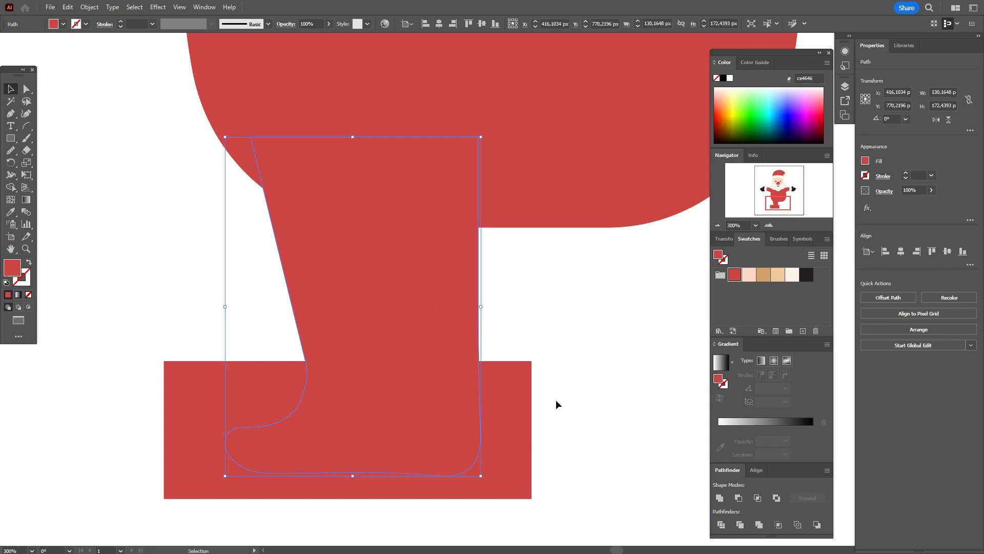
# Intersect the rectangle with the leg copy to form a boot, and fill it with the black swatch
pyautogui.keyDown('shift'); pyautogui.click(530, 406); pyautogui.keyUp('shift')
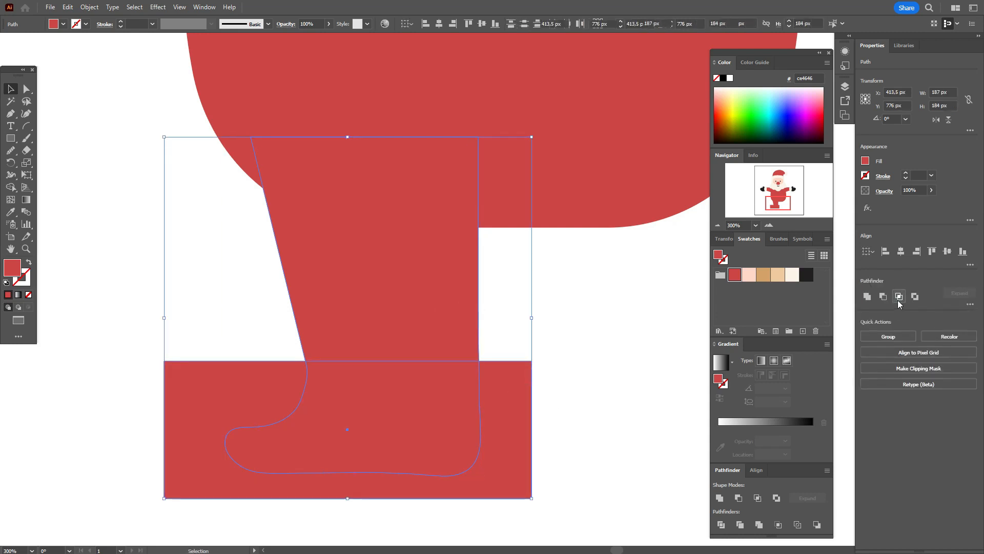
pyautogui.click(899, 297)
pyautogui.click(806, 275)
pyautogui.click(554, 353)
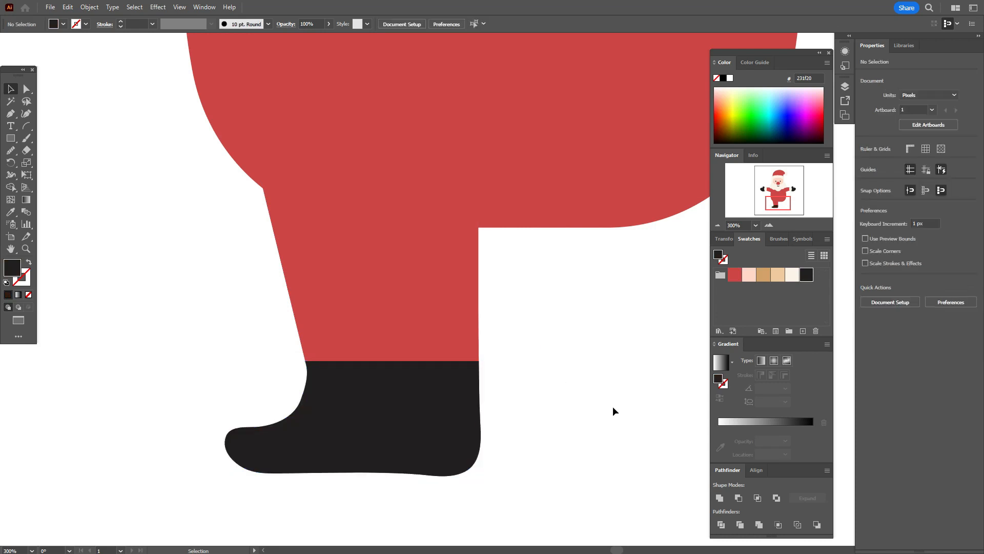
# Ungroup Santa's left-hand arm so its sleeve, cuff and mitten are separate shapes
pyautogui.click(8, 251)
pyautogui.moveTo(174, 194); pyautogui.dragTo(359, 504)
pyautogui.moveTo(331, 197); pyautogui.dragTo(315, 325)
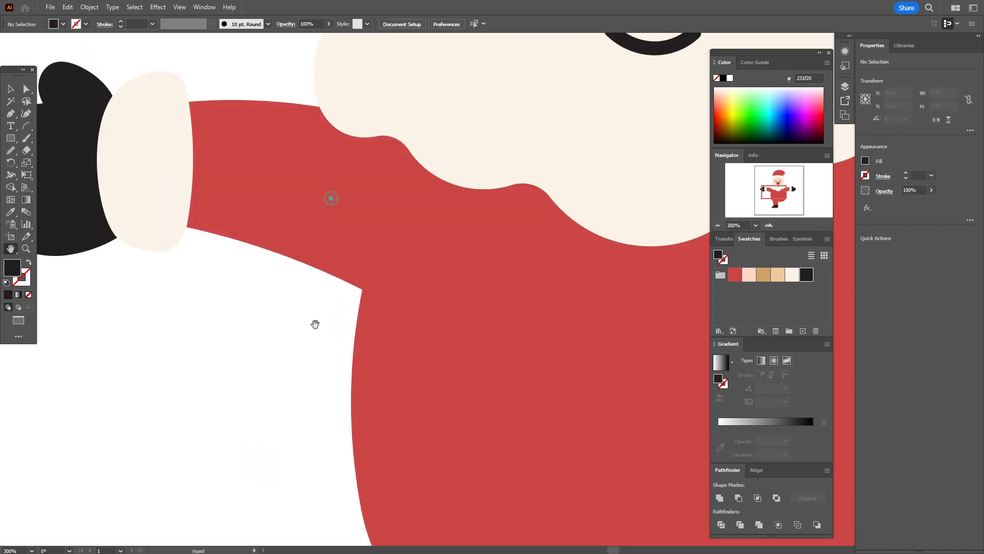
pyautogui.click(10, 90)
pyautogui.click(139, 169)
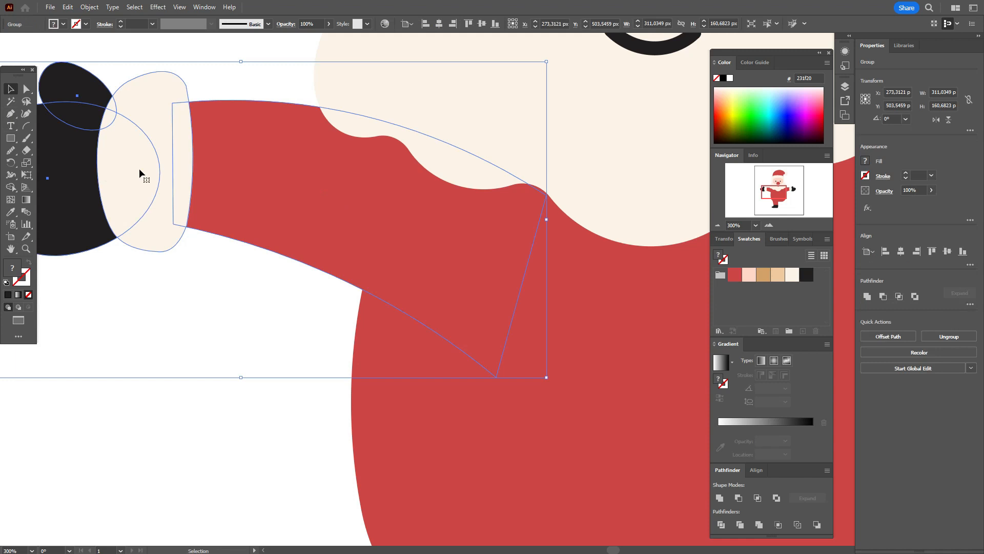
pyautogui.rightClick(139, 169)
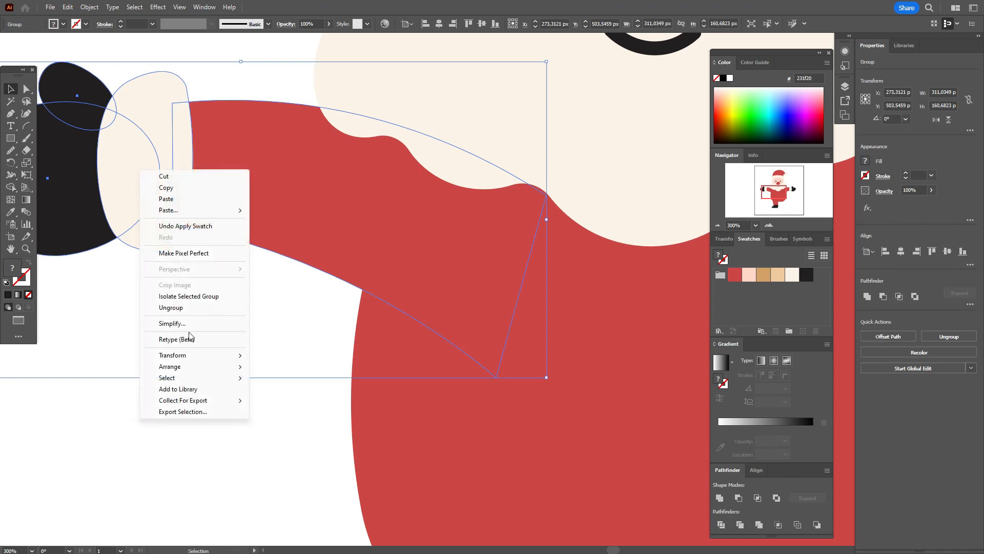
pyautogui.click(169, 307)
pyautogui.click(242, 460)
# Copy the cream cuff from the arm and paste it beside the lower leg
pyautogui.click(161, 242)
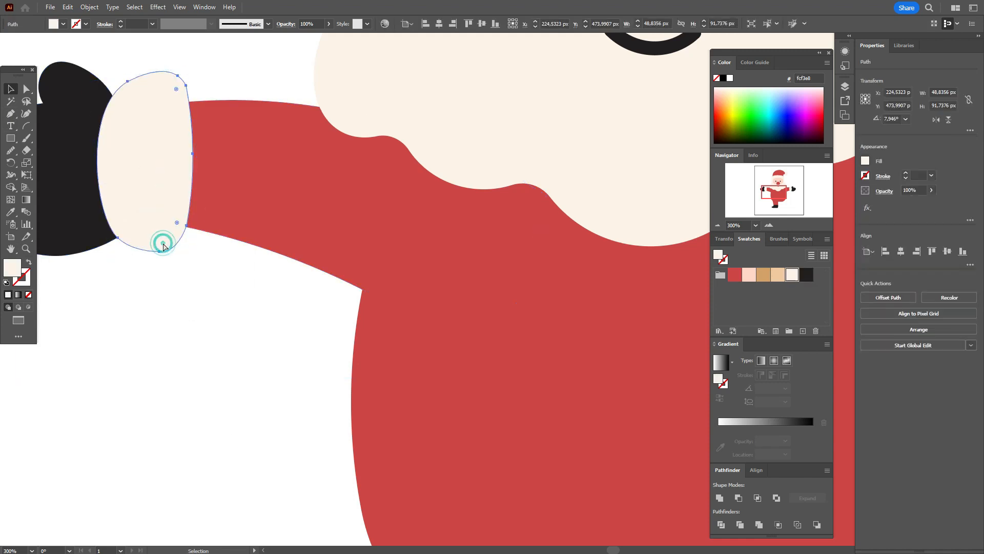
pyautogui.click(11, 249)
pyautogui.moveTo(244, 334); pyautogui.dragTo(89, 122)
pyautogui.moveTo(347, 337); pyautogui.dragTo(307, 143)
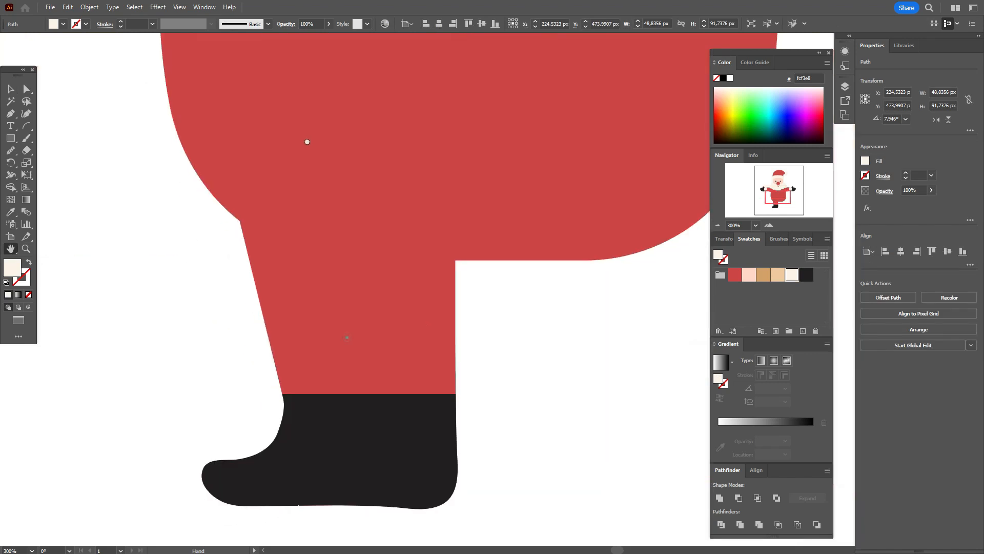
pyautogui.hotkey('ctrl', 'v')
pyautogui.click(10, 91)
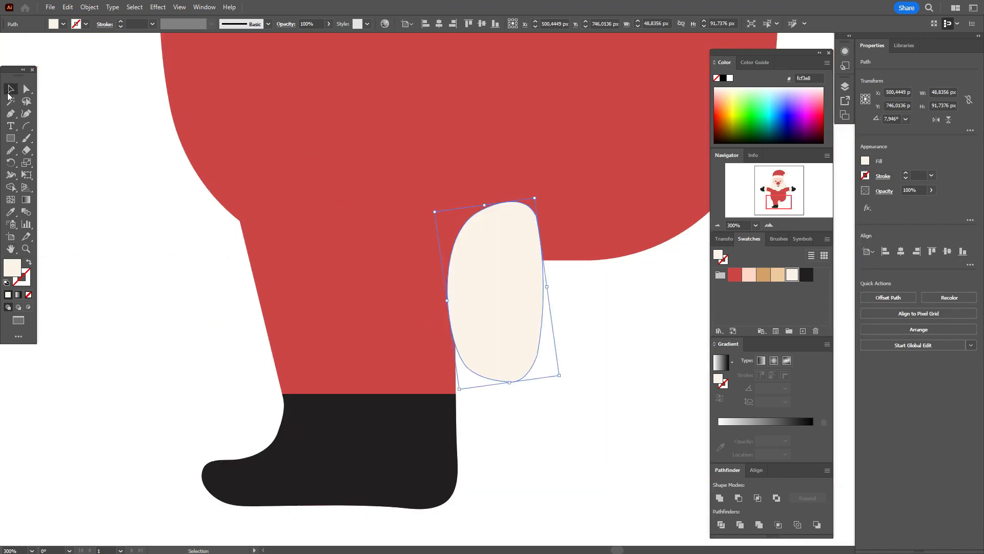
# Rotate, resize and place the cuff across the boot's top as a slightly tilted band about 103 px wide and 45 px high
pyautogui.moveTo(553, 282); pyautogui.dragTo(507, 385)
pyautogui.moveTo(544, 316); pyautogui.dragTo(408, 397)
pyautogui.moveTo(460, 372); pyautogui.dragTo(469, 374)
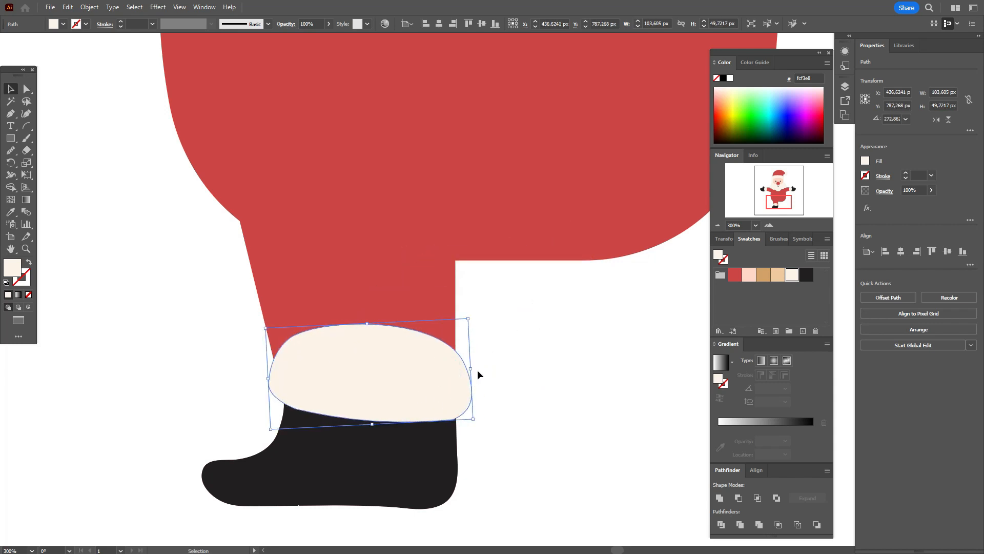
pyautogui.moveTo(370, 325); pyautogui.dragTo(370, 335)
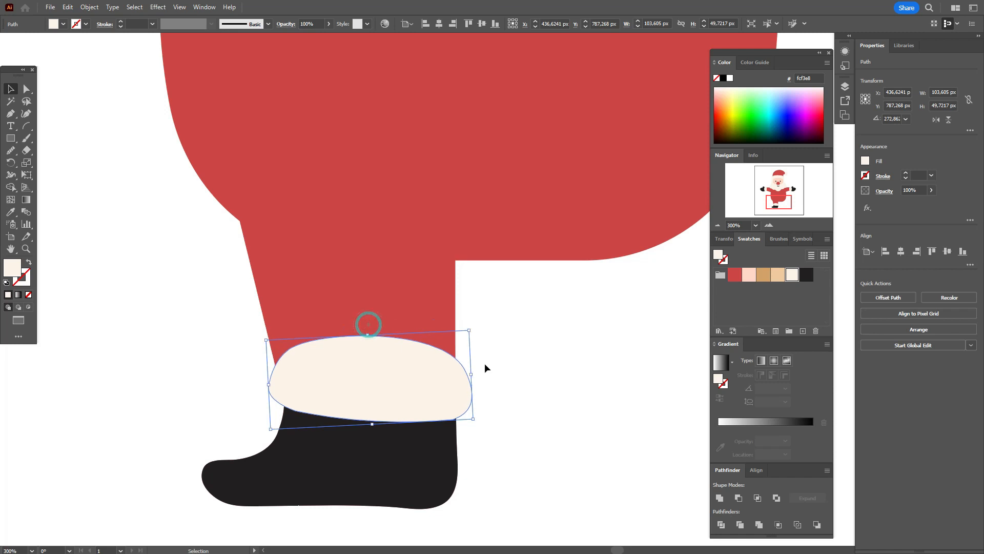
pyautogui.moveTo(476, 374); pyautogui.dragTo(476, 357)
pyautogui.moveTo(433, 394); pyautogui.dragTo(429, 401)
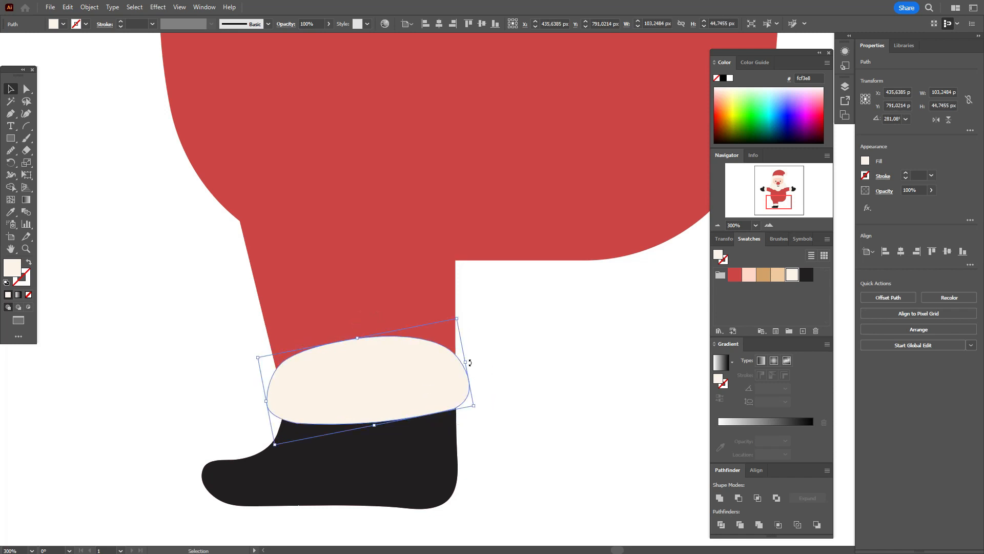
# Smooth the lower front edge of the boot cuff with the Smooth tool and deselect it
pyautogui.click(10, 148)
pyautogui.moveTo(260, 399)
pyautogui.mouseDown()
pyautogui.moveTo(300, 430)
pyautogui.moveTo(415, 412)
pyautogui.moveTo(308, 423)
pyautogui.mouseUp()
pyautogui.click(10, 88)
pyautogui.click(131, 286)
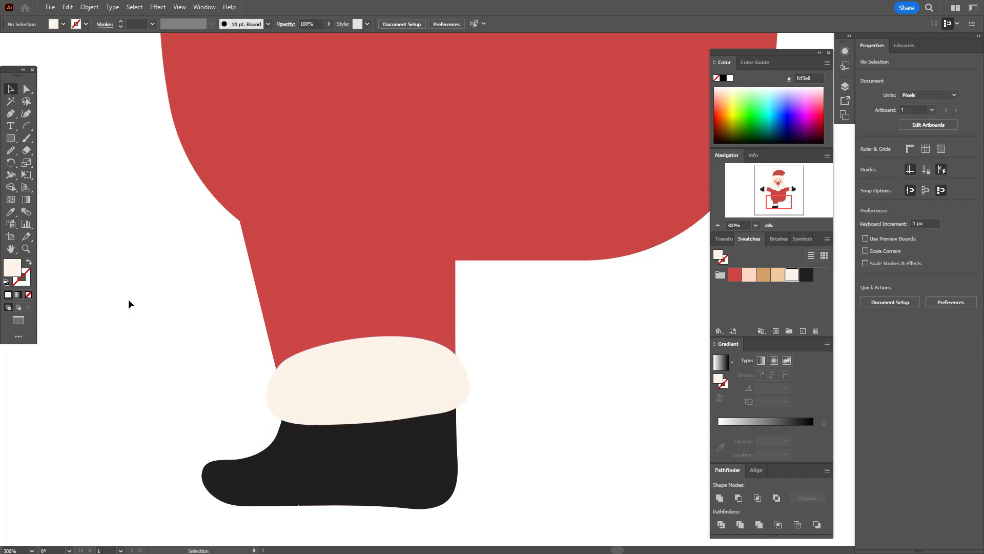
# Rotate the cream cuff slightly clockwise so it sits nearly level across the top of the boot, and deselect
pyautogui.click(442, 382)
pyautogui.moveTo(469, 365); pyautogui.dragTo(479, 378)
pyautogui.click(522, 384)
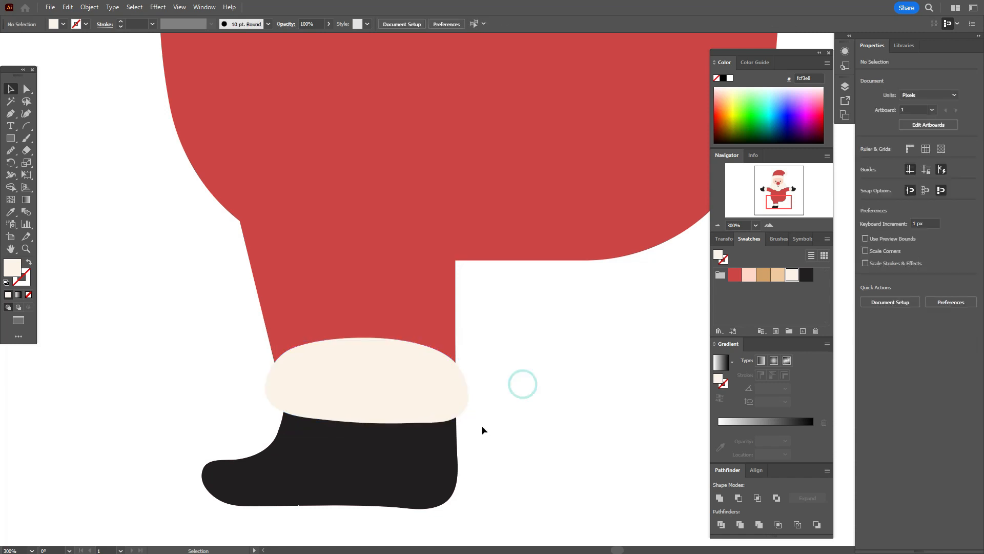
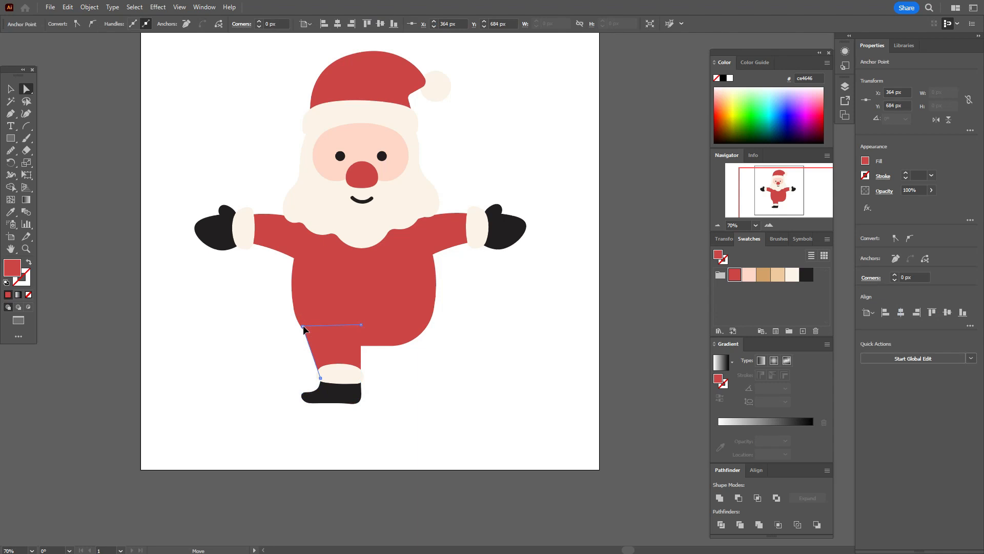
pyautogui.click(202, 344)
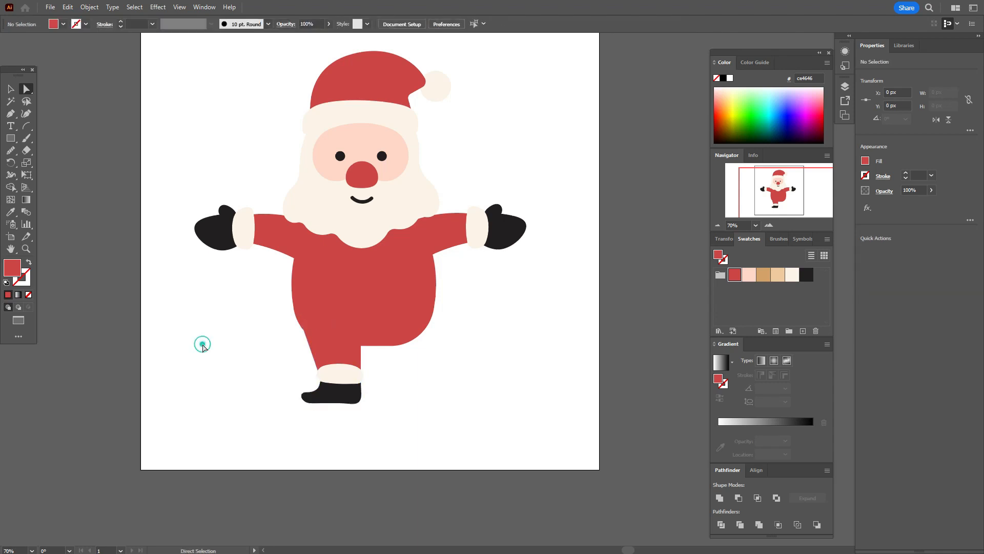
# Group the finished red leg, cream cuff and black boot into one object
pyautogui.click(10, 89)
pyautogui.moveTo(285, 413); pyautogui.dragTo(378, 369)
pyautogui.rightClick(377, 364)
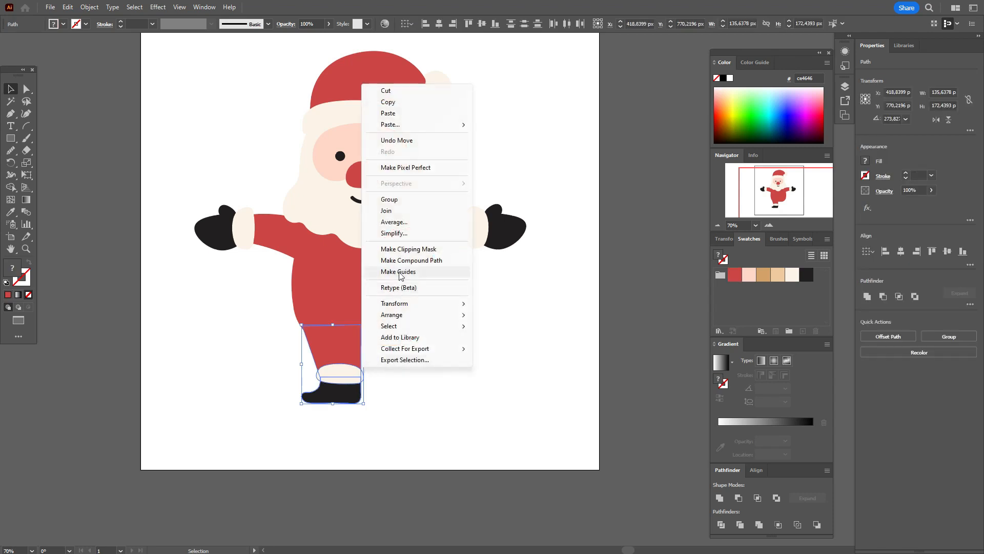
pyautogui.click(402, 199)
# Make a copy of the leg group reflected across the vertical axis and place it under the other side of the body
pyautogui.rightClick(427, 354)
pyautogui.moveTo(484, 302)
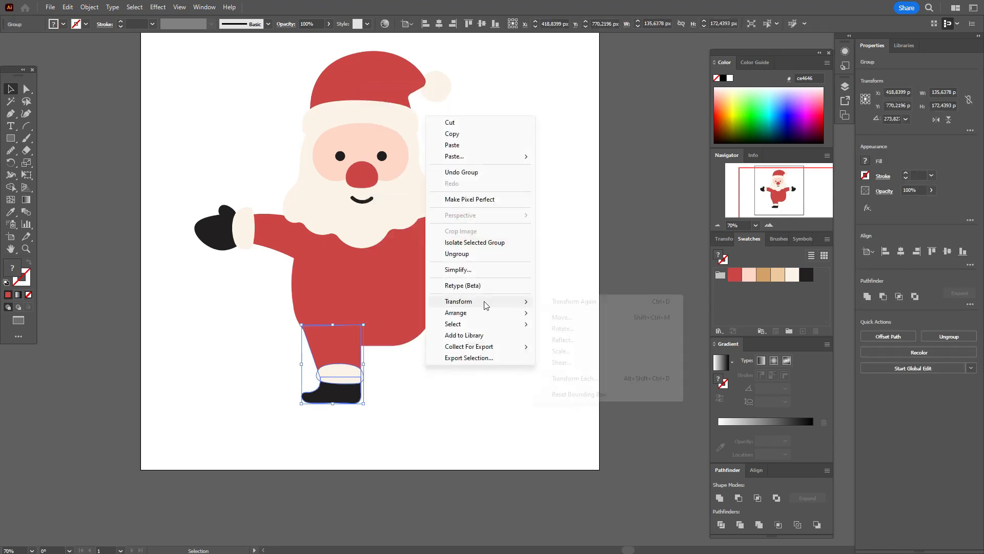
pyautogui.click(585, 342)
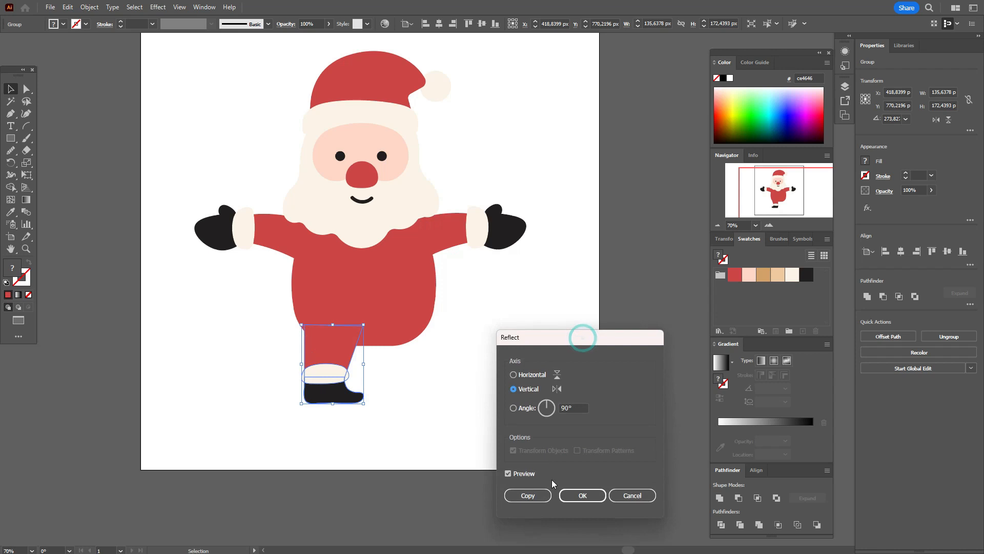
pyautogui.click(536, 494)
pyautogui.moveTo(358, 388); pyautogui.dragTo(400, 363)
# Align both leg groups by their bottom edges and send them behind the body
pyautogui.click(502, 405)
pyautogui.moveTo(285, 435); pyautogui.dragTo(451, 383)
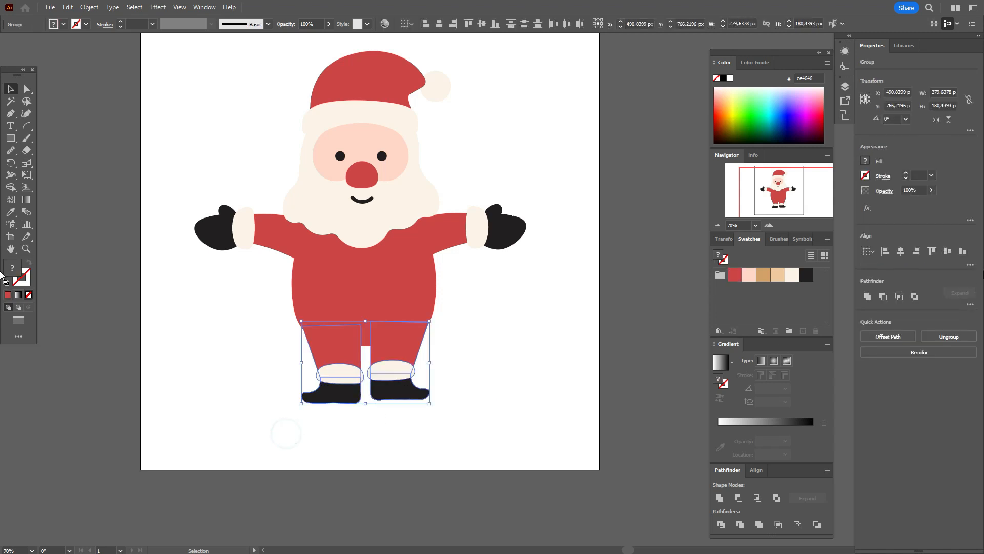
pyautogui.click(963, 253)
pyautogui.rightClick(439, 363)
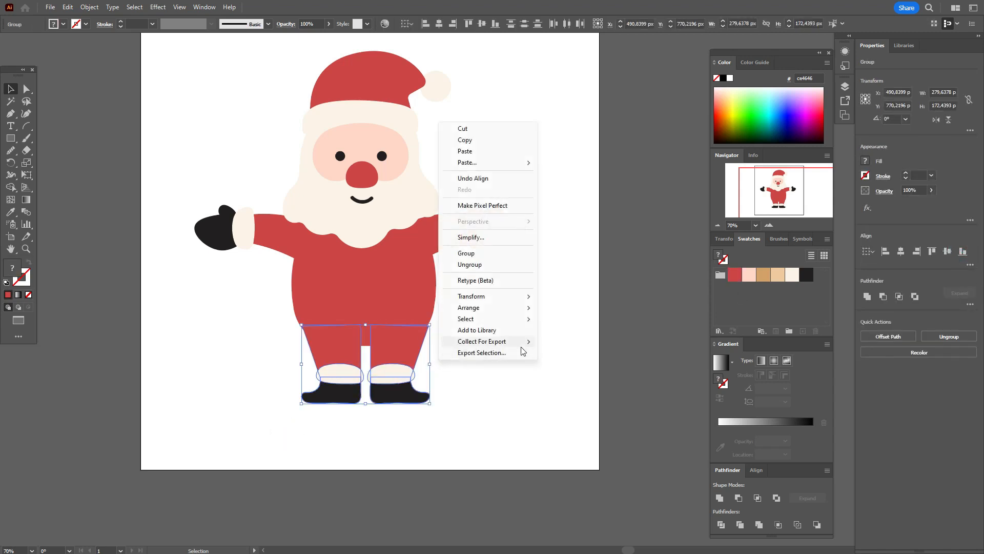
pyautogui.moveTo(512, 308)
pyautogui.click(564, 341)
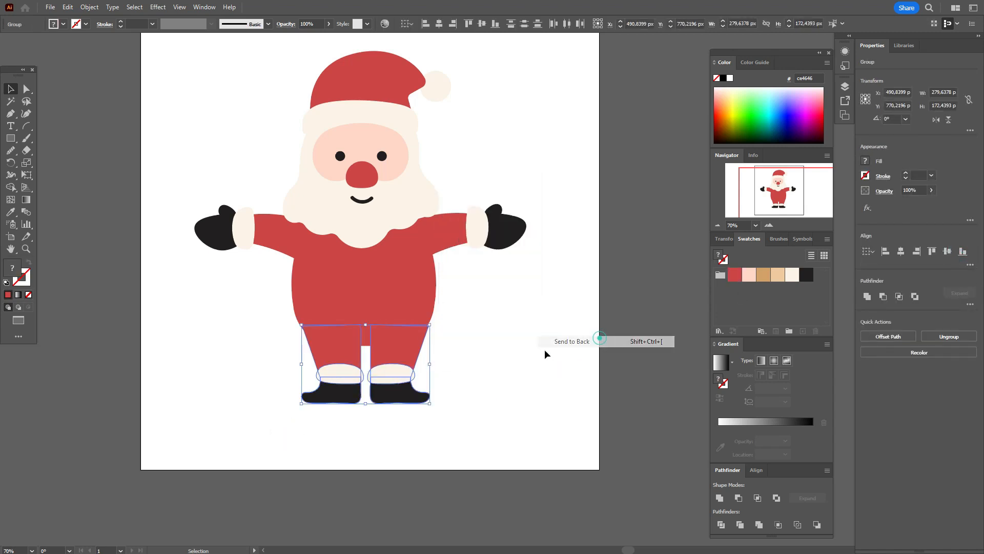
pyautogui.click(524, 352)
# Rotate the mirrored leg outward into a kicking pose with its toe raised and fit its top against the body
pyautogui.click(412, 349)
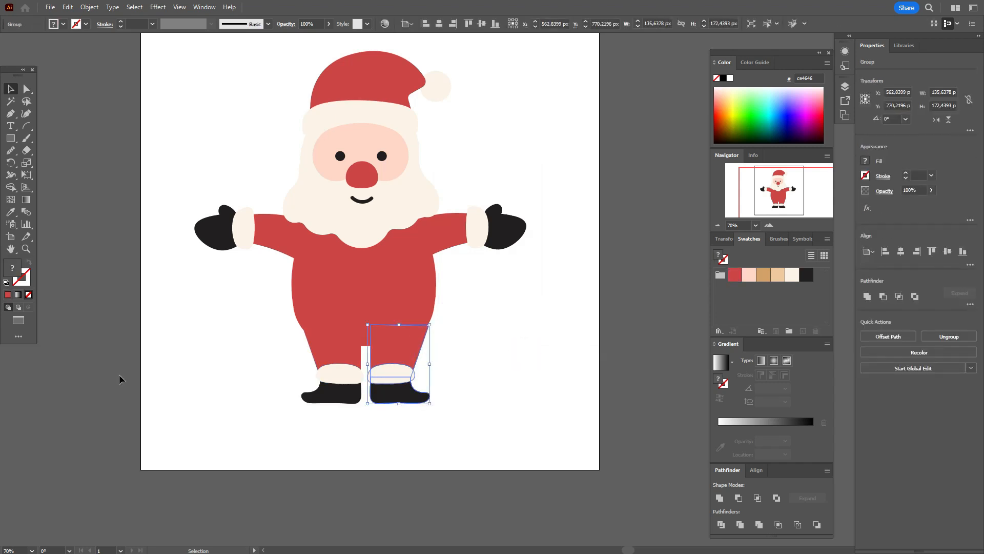
pyautogui.moveTo(435, 411); pyautogui.dragTo(431, 360)
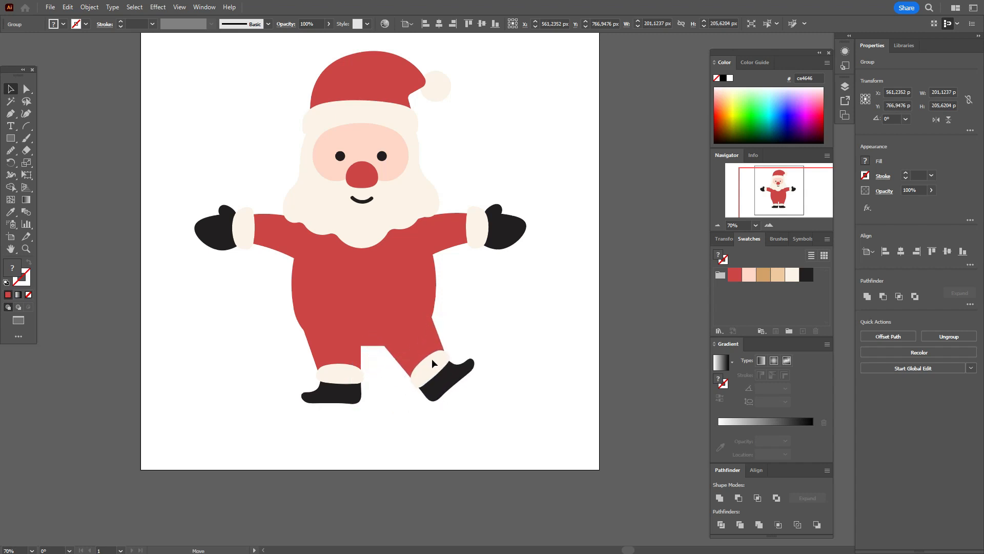
pyautogui.moveTo(431, 358); pyautogui.dragTo(431, 359)
pyautogui.click(481, 340)
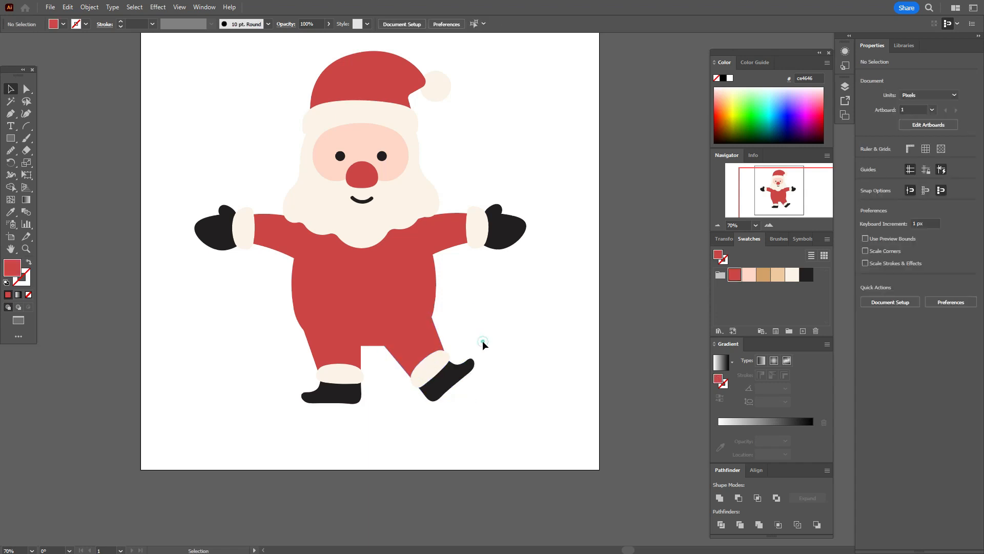
# Reshape the red body with the Curvature tool by moving its bottom points, giving a rounder belly about 337 px wide
pyautogui.scroll(1, 503, 382)
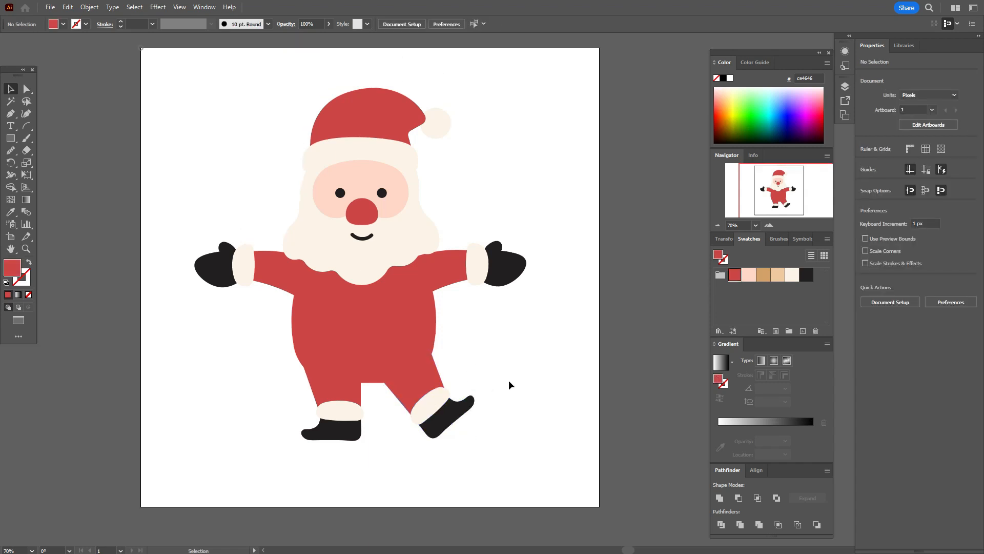
pyautogui.click(391, 357)
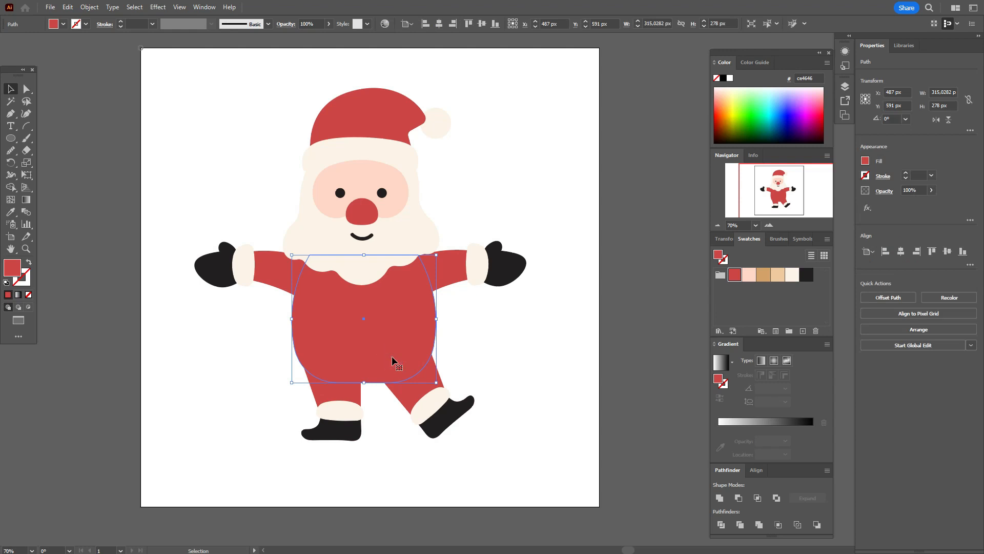
pyautogui.click(26, 101)
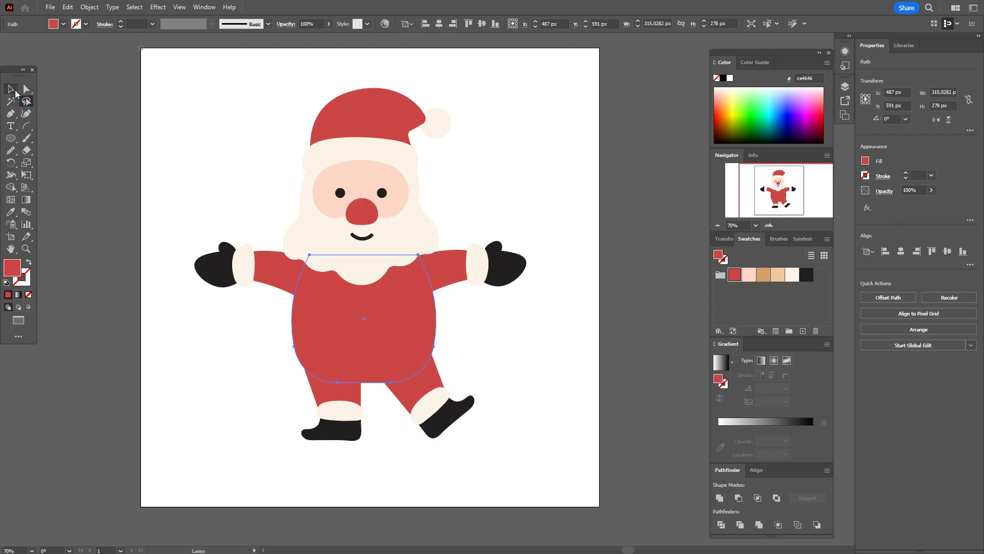
pyautogui.click(26, 113)
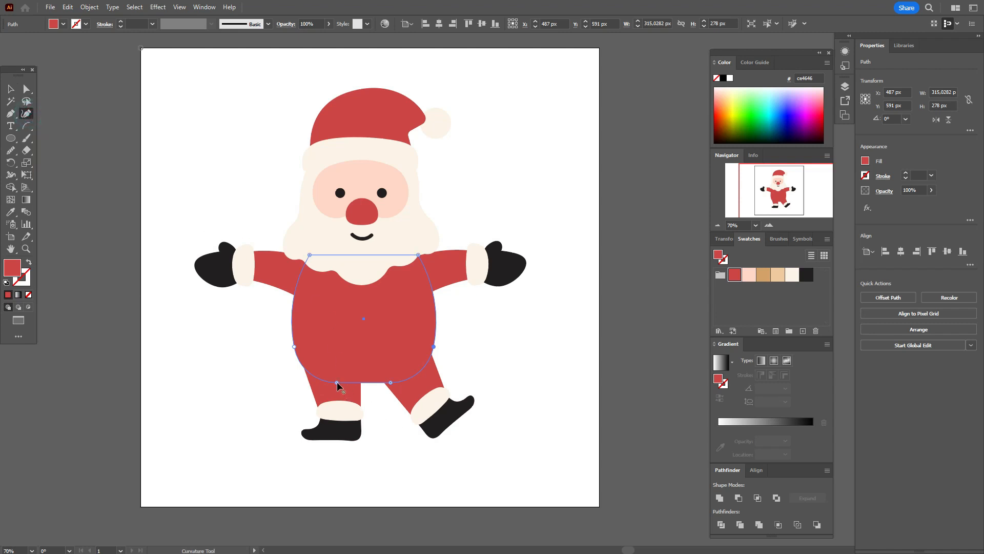
pyautogui.moveTo(337, 382); pyautogui.dragTo(390, 382)
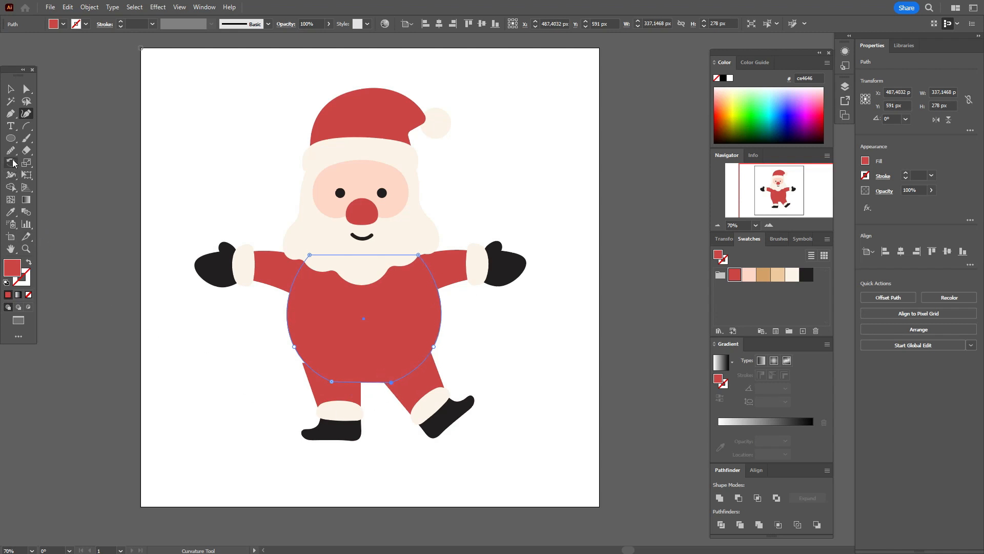
# Round the bottom edge of the belly with the Smooth tool and deselect the body
pyautogui.click(11, 151)
pyautogui.moveTo(330, 380)
pyautogui.mouseDown()
pyautogui.moveTo(381, 386)
pyautogui.moveTo(365, 391)
pyautogui.moveTo(340, 380)
pyautogui.moveTo(386, 383)
pyautogui.mouseUp()
pyautogui.moveTo(379, 380); pyautogui.dragTo(342, 383)
pyautogui.moveTo(342, 383)
pyautogui.mouseDown()
pyautogui.moveTo(423, 386)
pyautogui.moveTo(357, 381)
pyautogui.moveTo(330, 392)
pyautogui.moveTo(311, 372)
pyautogui.mouseUp()
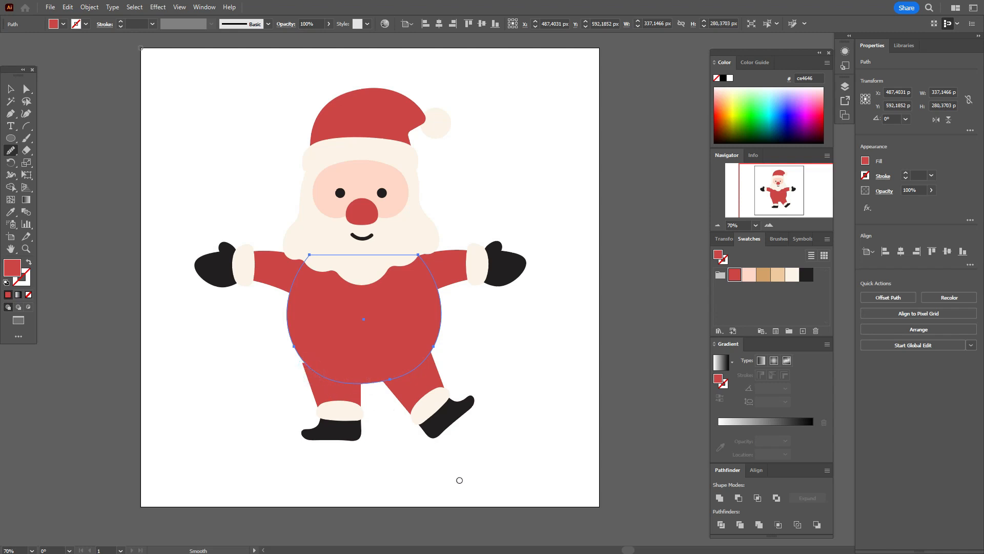
pyautogui.click(10, 89)
pyautogui.click(78, 113)
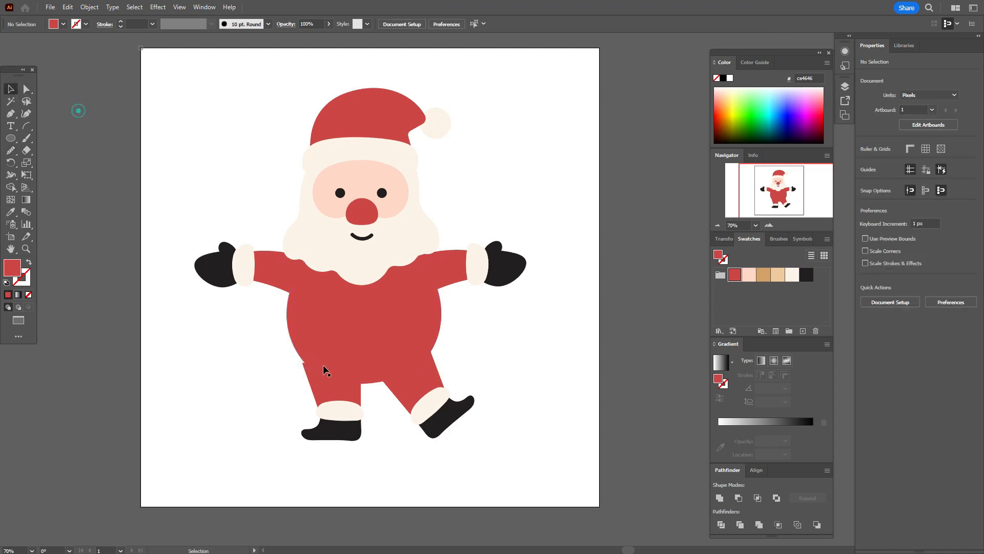
# Move the standing leg slightly inward so its outer edge meets the rounded belly
pyautogui.click(323, 392)
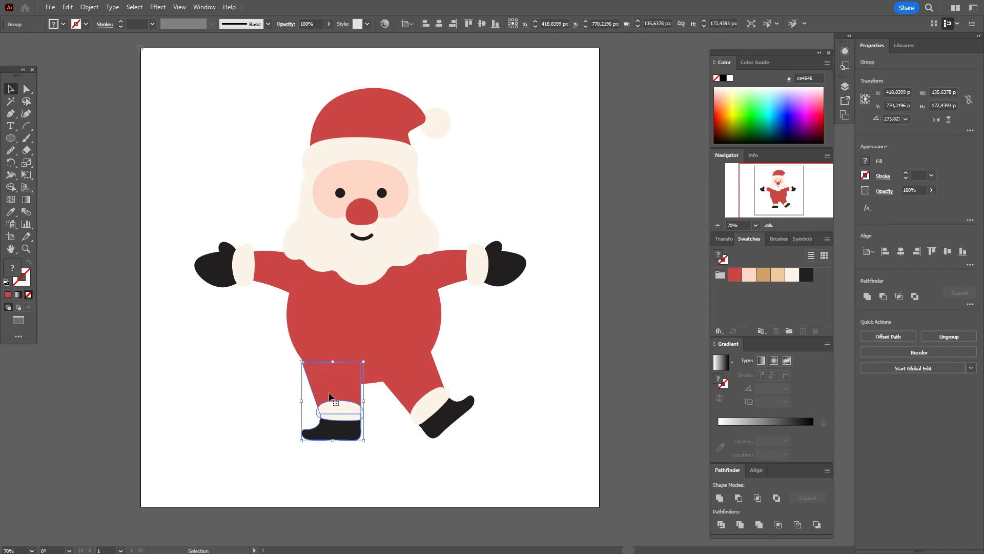
pyautogui.moveTo(334, 396); pyautogui.dragTo(336, 394)
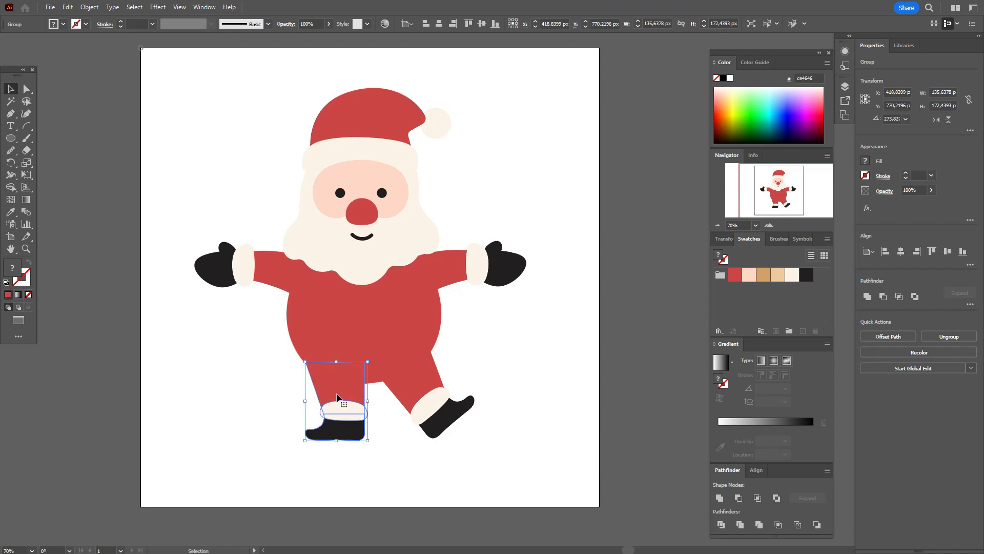
pyautogui.click(584, 376)
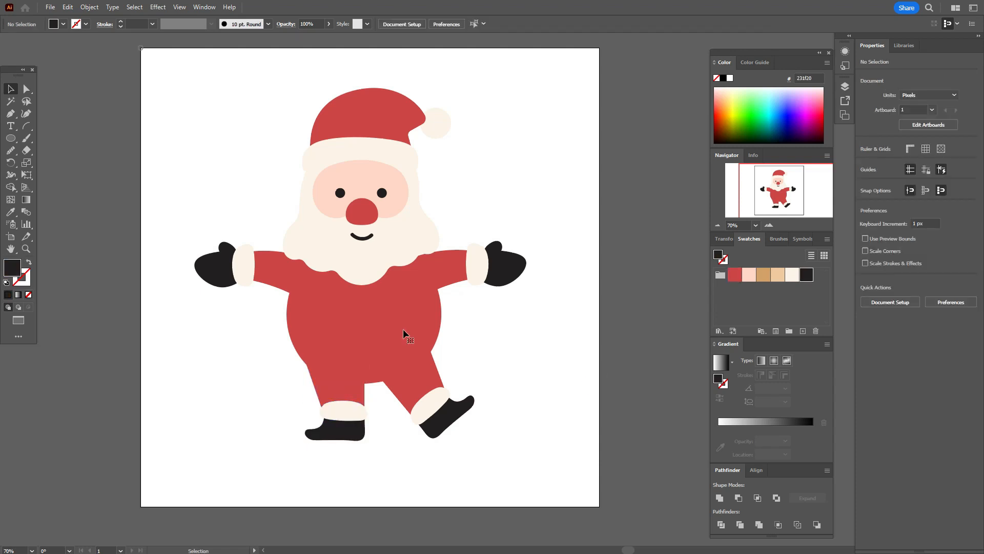
# Draw a black belt rectangle about 374 px wide and 9 px high and place it across the lower belly
pyautogui.click(16, 139)
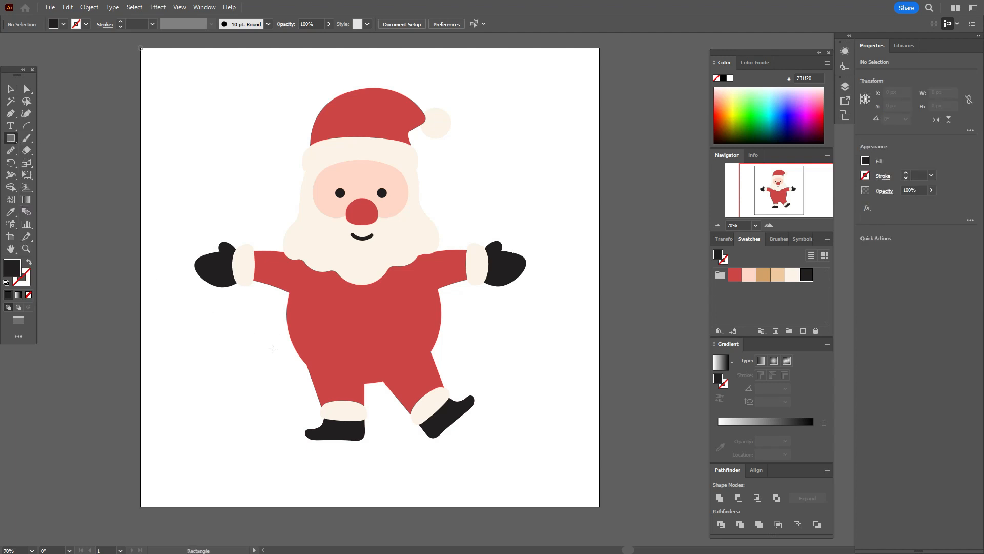
pyautogui.moveTo(282, 330); pyautogui.dragTo(454, 334)
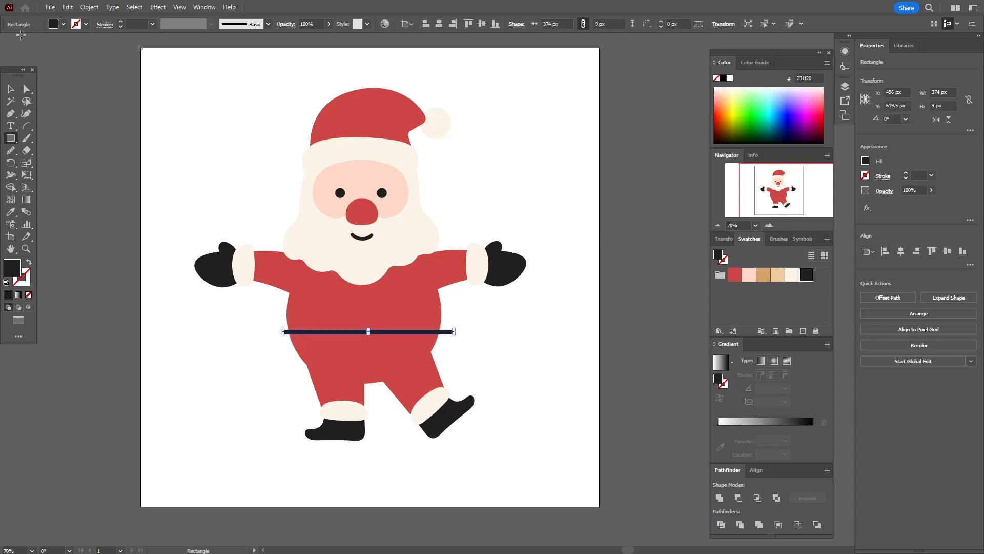
pyautogui.click(12, 95)
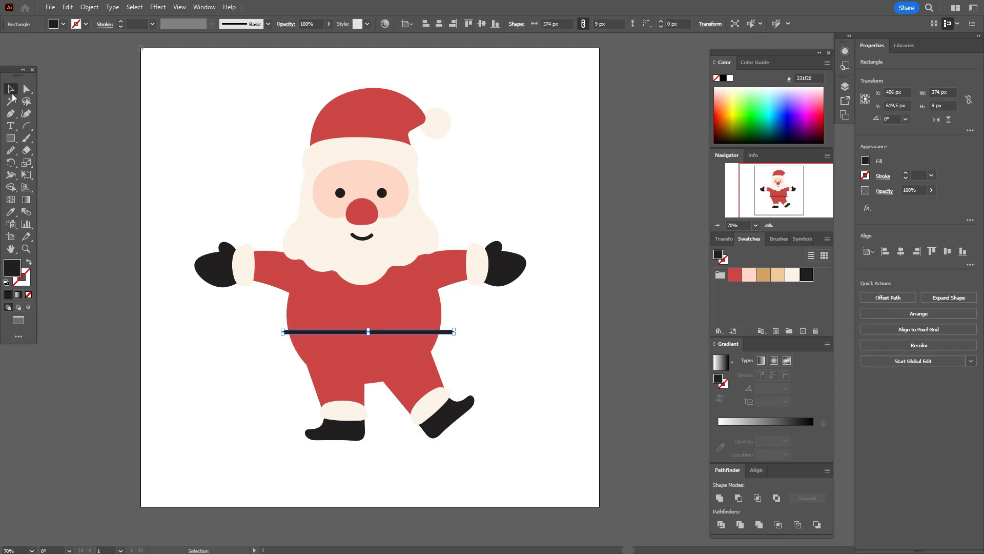
pyautogui.moveTo(439, 336); pyautogui.dragTo(433, 349)
pyautogui.click(428, 323)
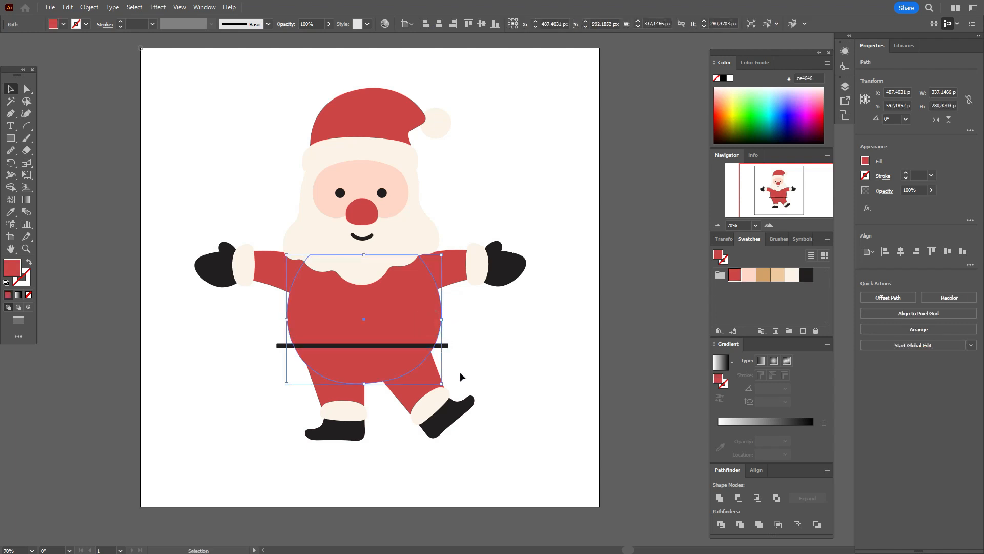
pyautogui.click(492, 371)
# Apply an Arc warp to the belt with a horizontal bend of -21%
pyautogui.click(444, 345)
pyautogui.click(158, 6)
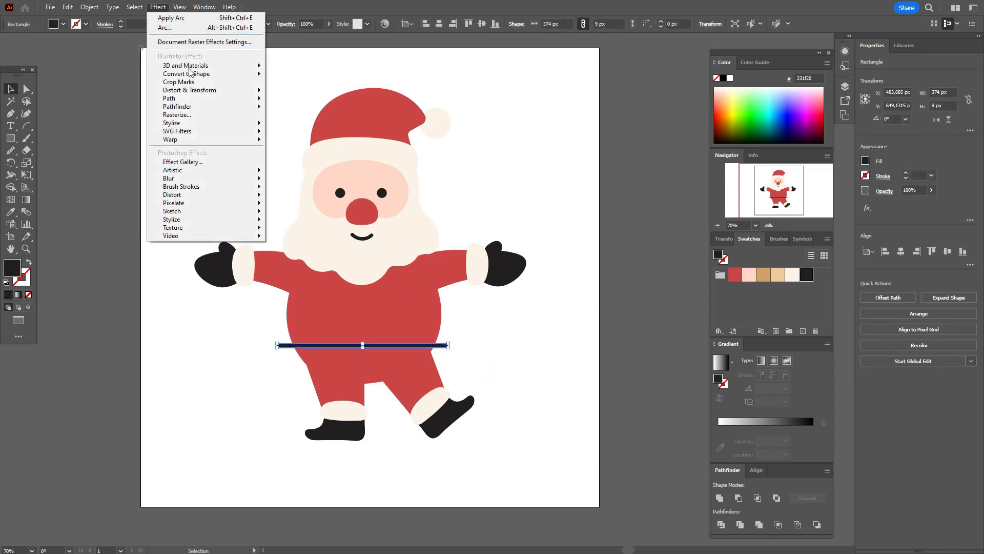
pyautogui.moveTo(229, 140)
pyautogui.click(287, 140)
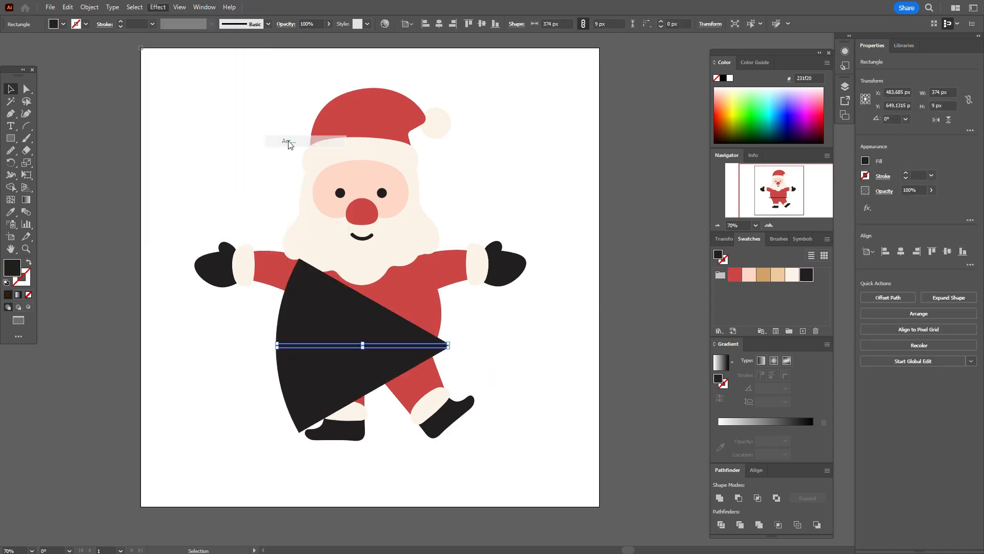
pyautogui.click(811, 244)
pyautogui.moveTo(860, 257); pyautogui.dragTo(835, 262)
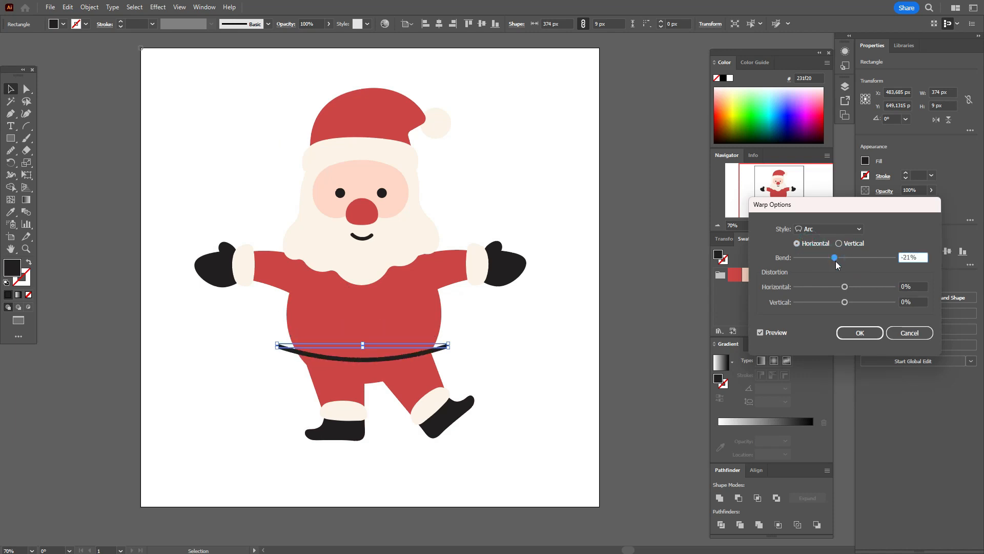
pyautogui.click(874, 333)
# Expand the warped belt's appearance and move the curved belt slightly up on the belly
pyautogui.click(89, 7)
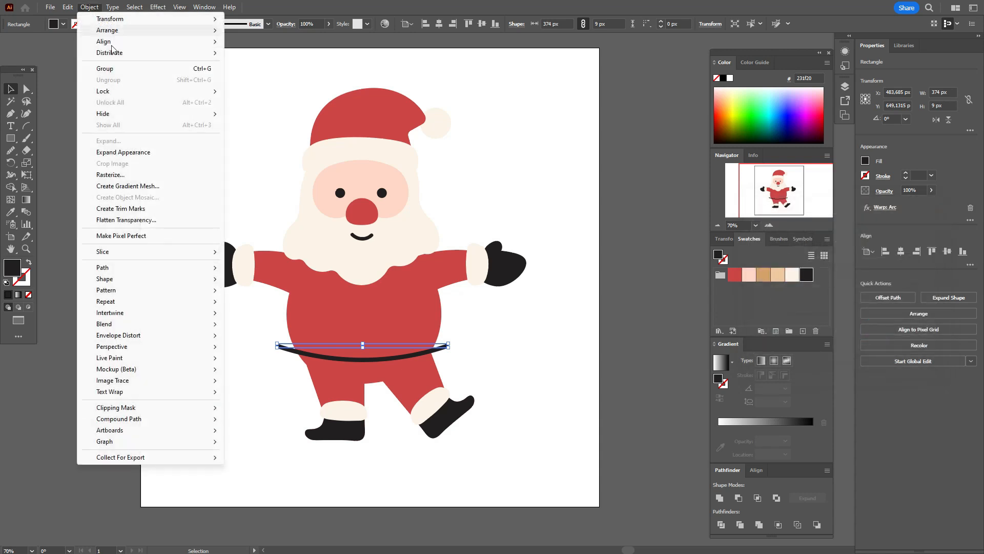
pyautogui.click(154, 153)
pyautogui.moveTo(439, 352); pyautogui.dragTo(438, 338)
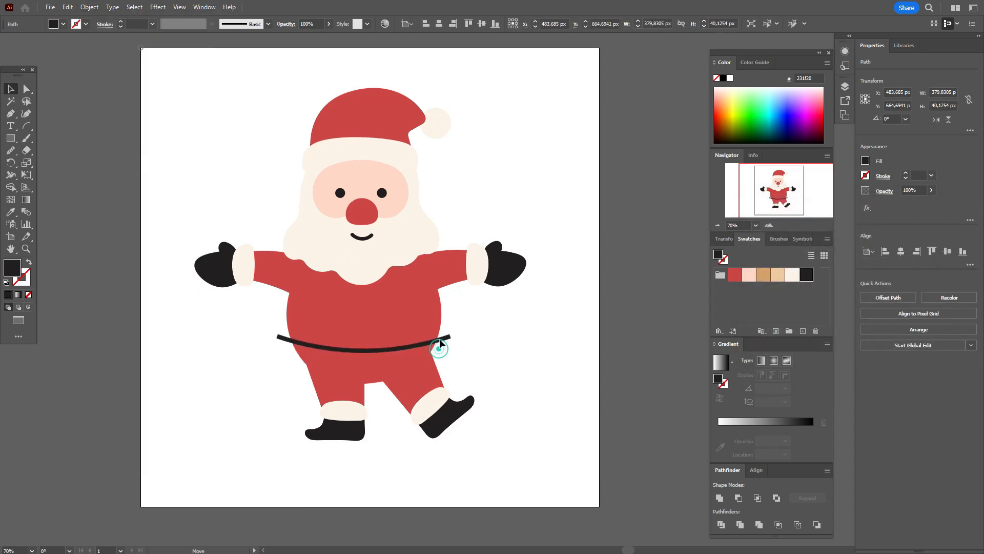
# Trim the curved belt's two protruding ends with Shape Builder so that it stops at the body's outline
pyautogui.click(393, 329)
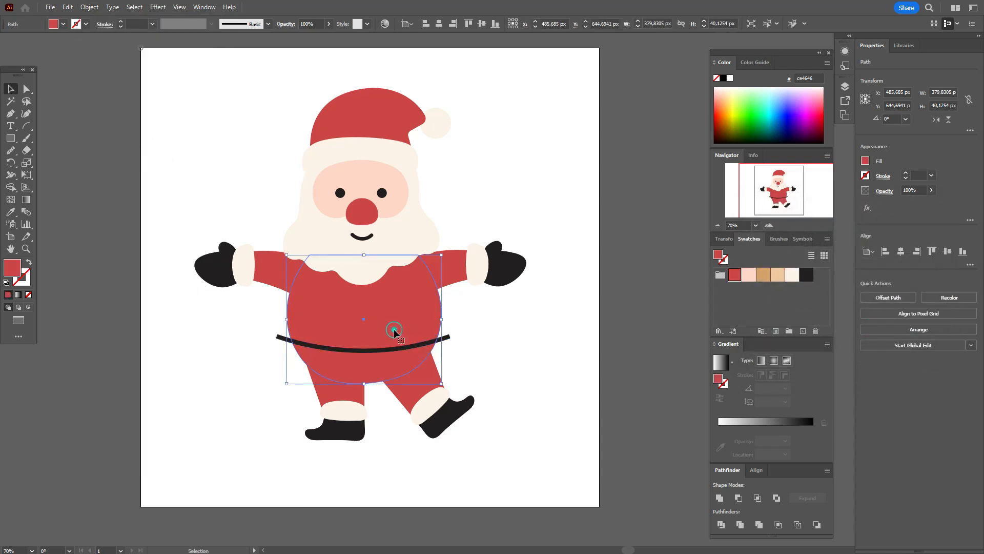
pyautogui.keyDown('shift'); pyautogui.click(441, 340); pyautogui.keyUp('shift')
pyautogui.keyDown('shift'); pyautogui.click(433, 326); pyautogui.keyUp('shift')
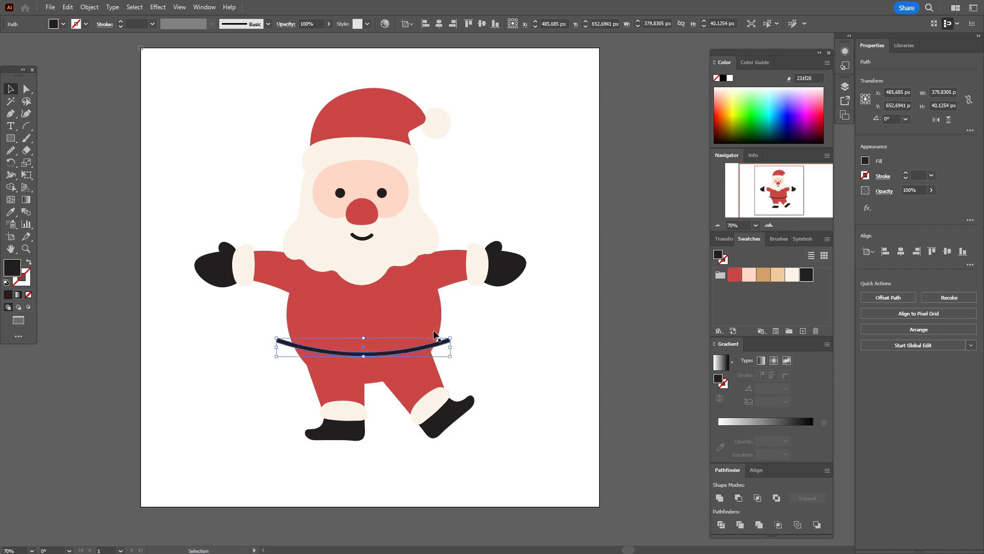
pyautogui.keyDown('shift'); pyautogui.click(433, 327); pyautogui.keyUp('shift')
pyautogui.hotkey('shift', 'm')
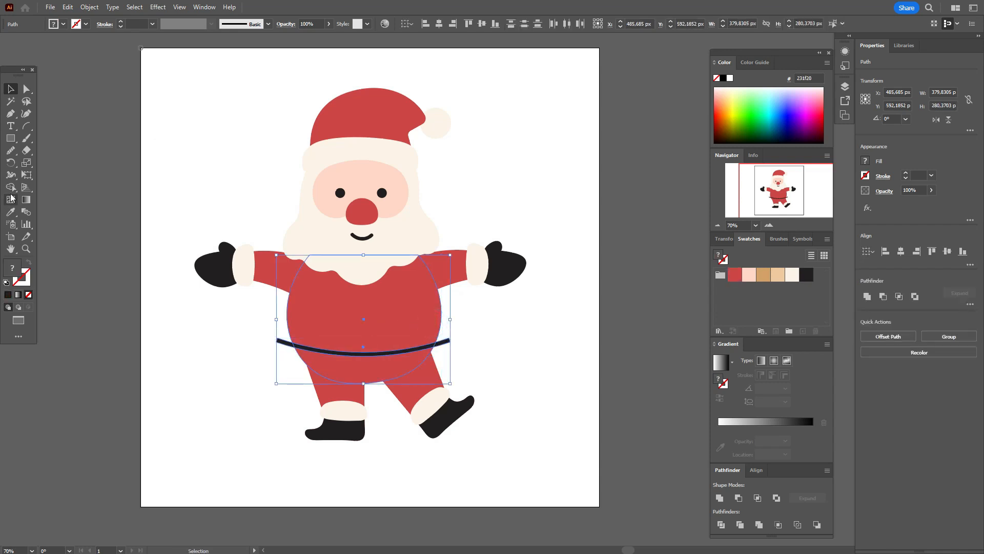
pyautogui.keyDown('alt'); pyautogui.click(285, 342); pyautogui.keyUp('alt')
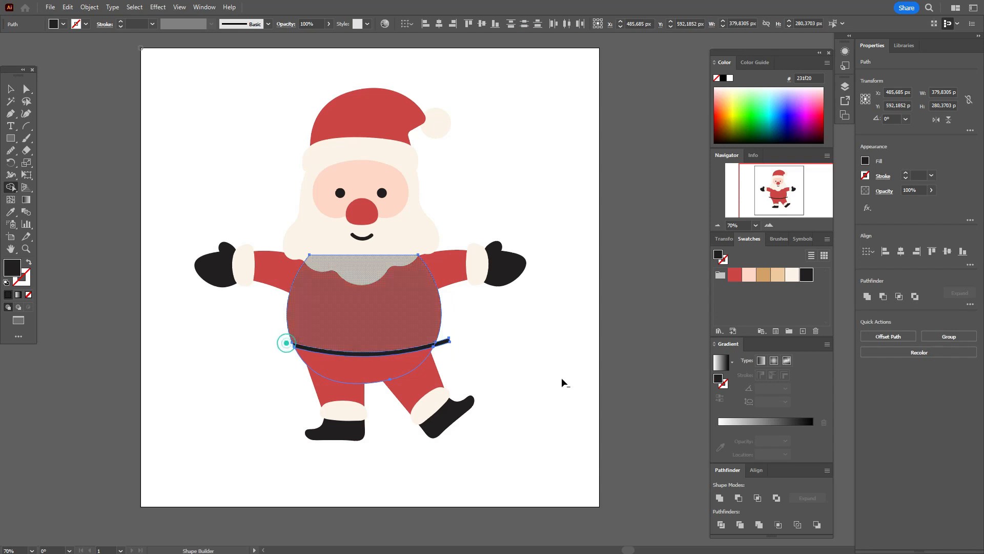
pyautogui.click(11, 90)
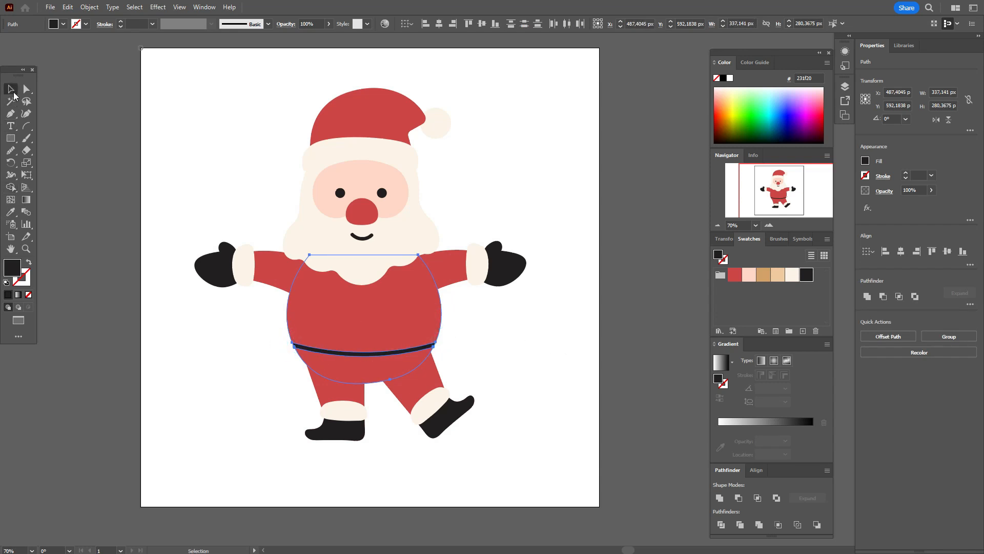
pyautogui.click(140, 156)
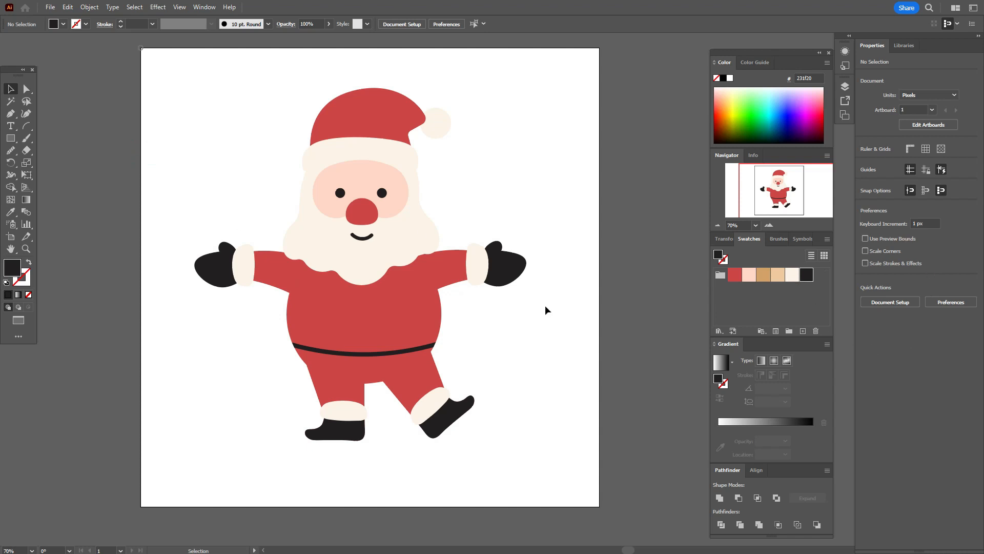
# Draw a black circular button about 22 px wide on the chest below the beard and duplicate it straight down
pyautogui.click(10, 138)
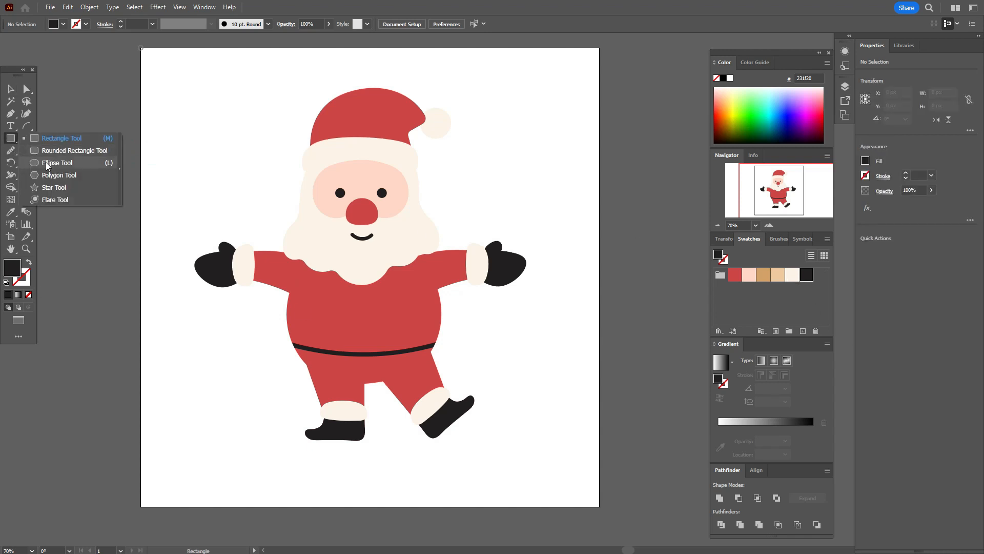
pyautogui.click(47, 163)
pyautogui.moveTo(359, 296); pyautogui.dragTo(365, 302)
pyautogui.press('v')
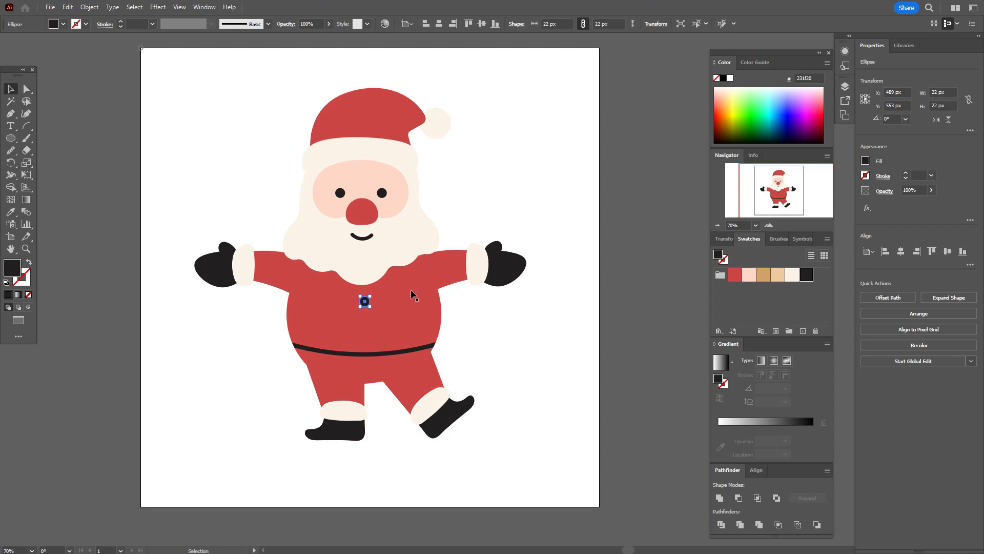
pyautogui.click(504, 324)
pyautogui.click(364, 301)
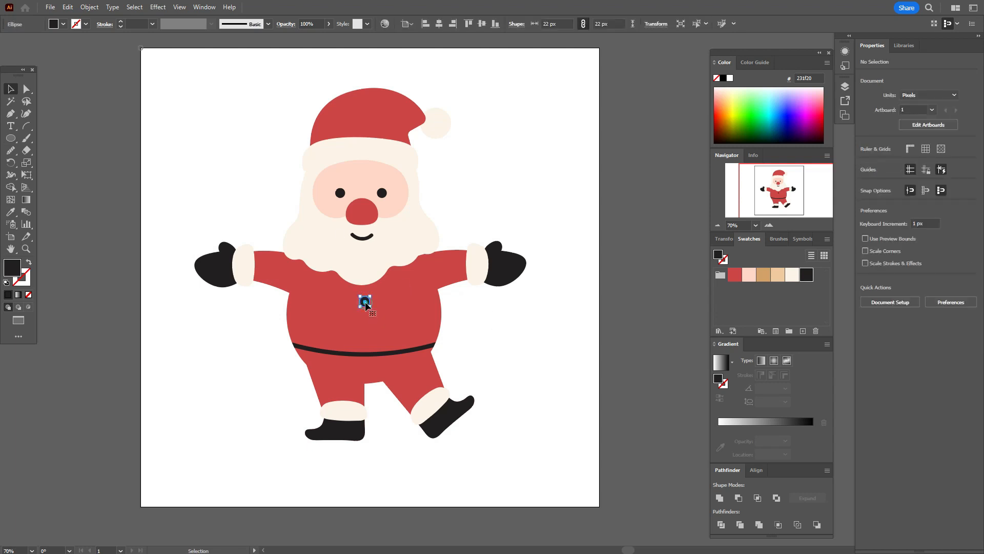
pyautogui.moveTo(365, 302); pyautogui.dragTo(365, 321)
pyautogui.click(484, 327)
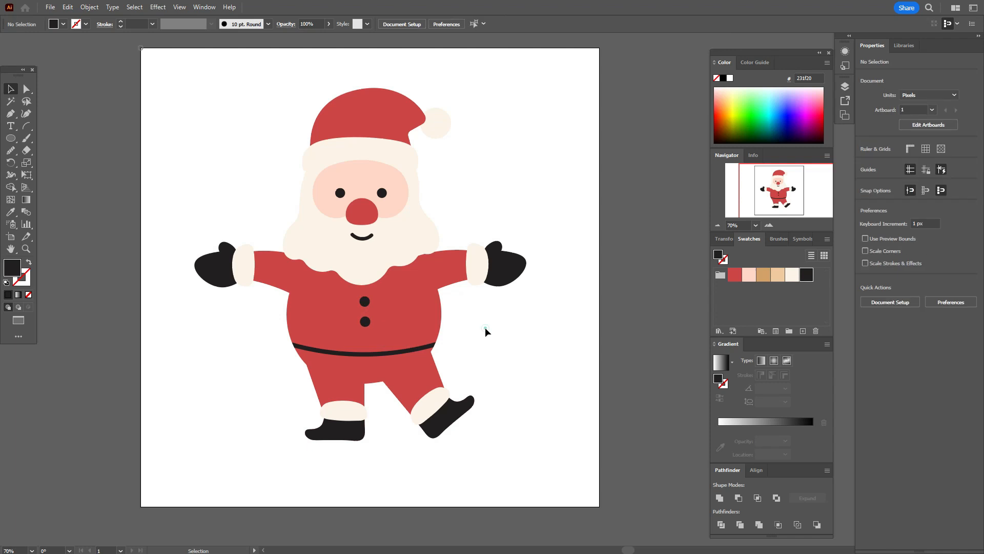
# Pick the tan swatch as fill, set the Rounded Rectangle corner radius to 20 px and delete the resulting 374 by 9 px bar
pyautogui.click(763, 274)
pyautogui.click(11, 138)
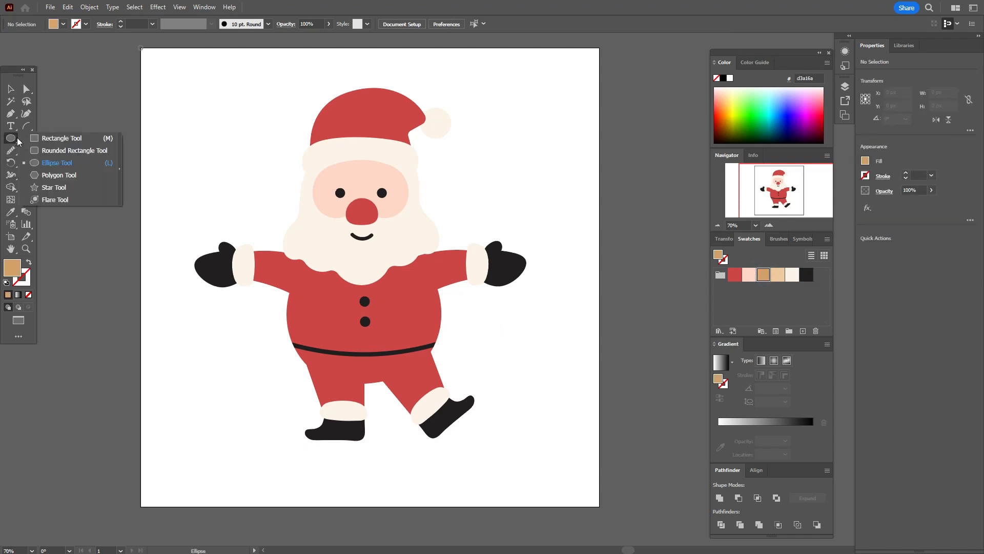
pyautogui.click(64, 154)
pyautogui.click(145, 204)
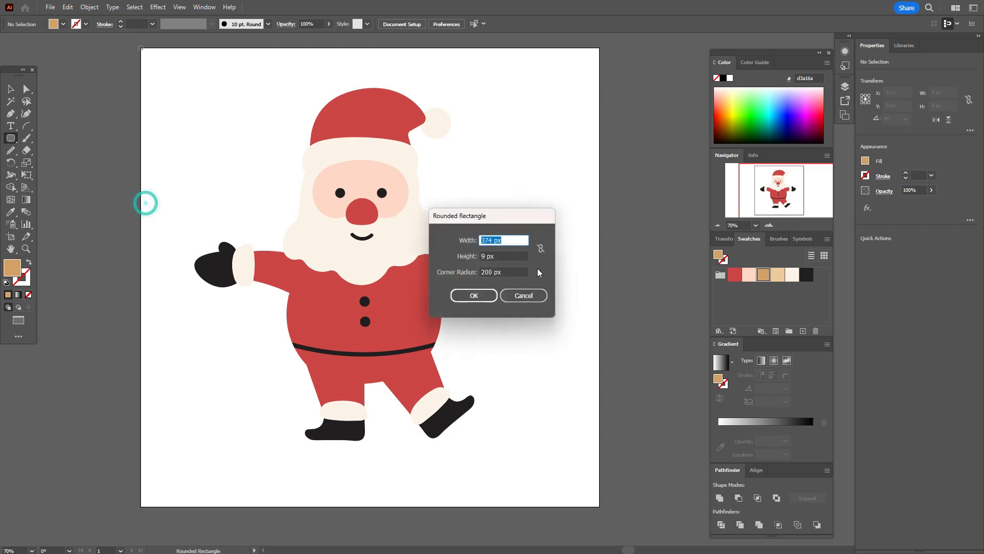
pyautogui.tripleClick(503, 271)
pyautogui.write('20')
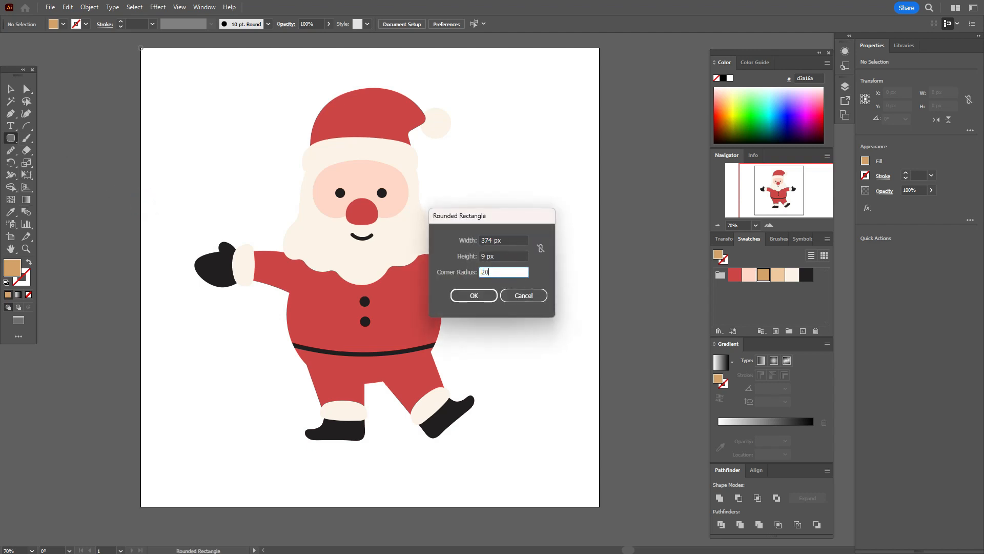
pyautogui.click(489, 293)
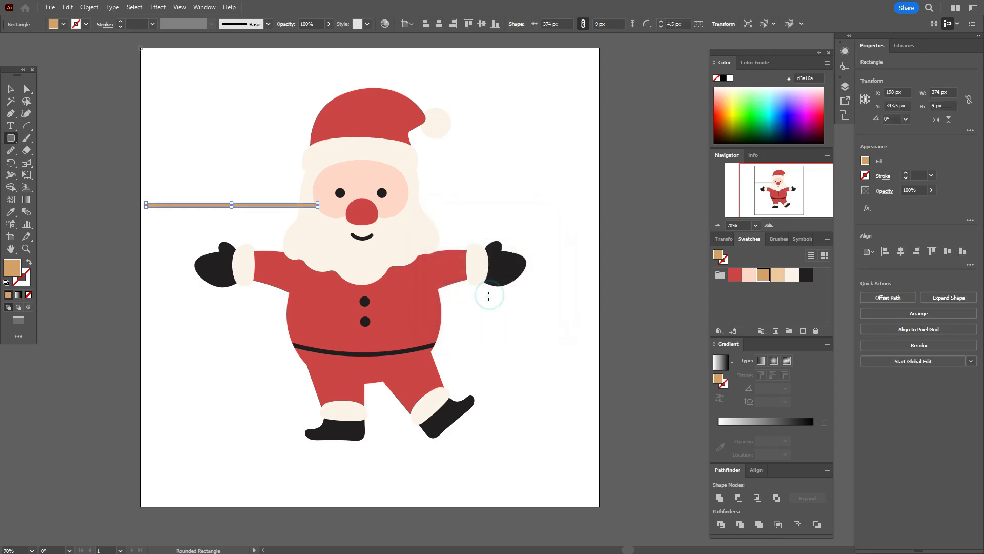
pyautogui.press('Delete')
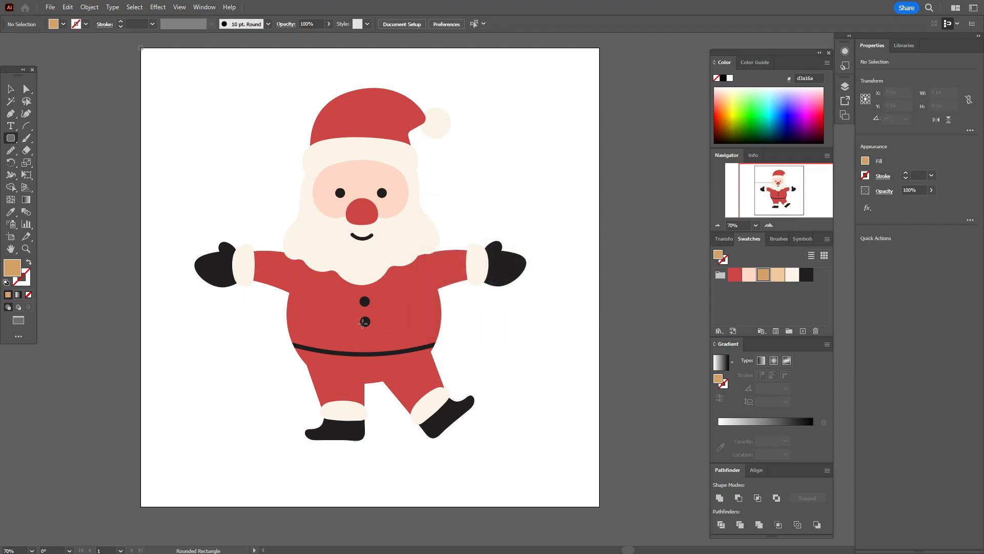
# Draw a tan rounded rectangle about 74 by 66 px over the middle of the belt as the buckle
pyautogui.moveTo(356, 346); pyautogui.dragTo(374, 354)
pyautogui.click(11, 90)
pyautogui.click(138, 139)
# Create a -13 px offset path of the buckle and exclude it from the outer shape to leave a hollow frame
pyautogui.click(89, 7)
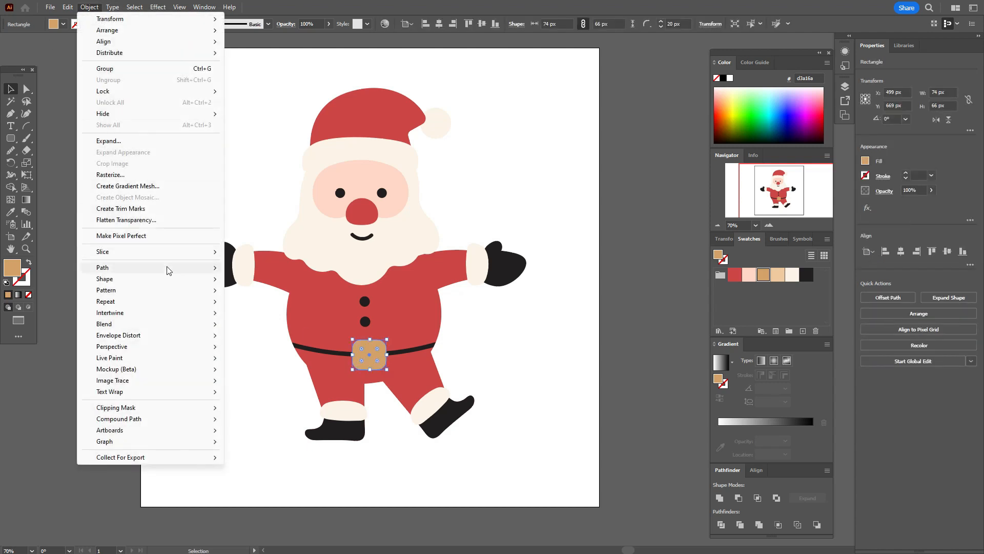
pyautogui.moveTo(169, 268)
pyautogui.click(261, 306)
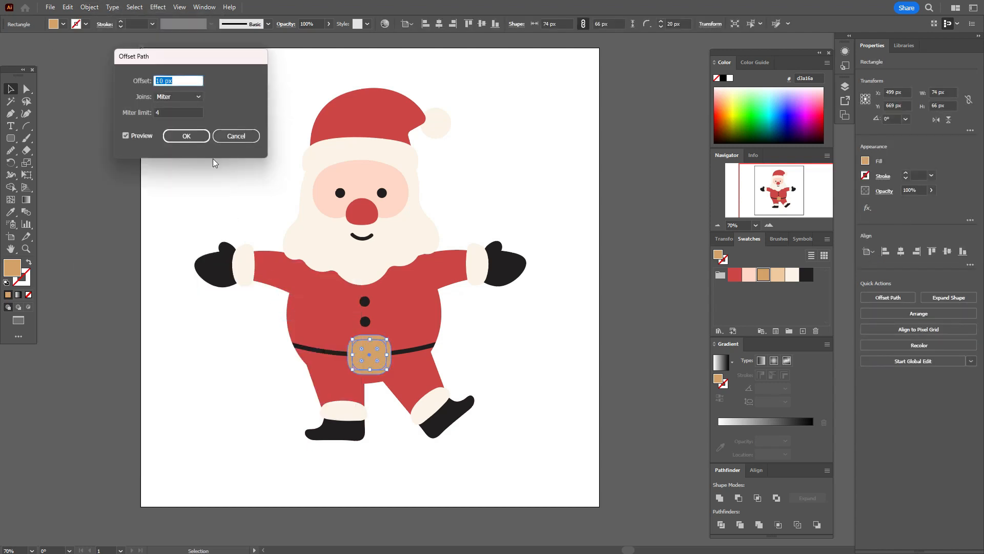
pyautogui.write('-13')
pyautogui.click(187, 136)
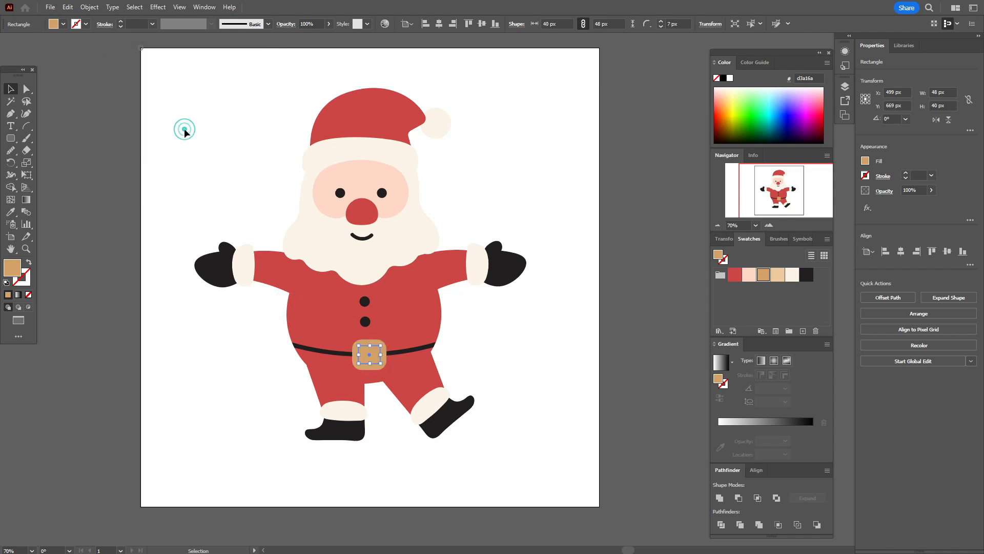
pyautogui.keyDown('shift'); pyautogui.click(384, 354); pyautogui.keyUp('shift')
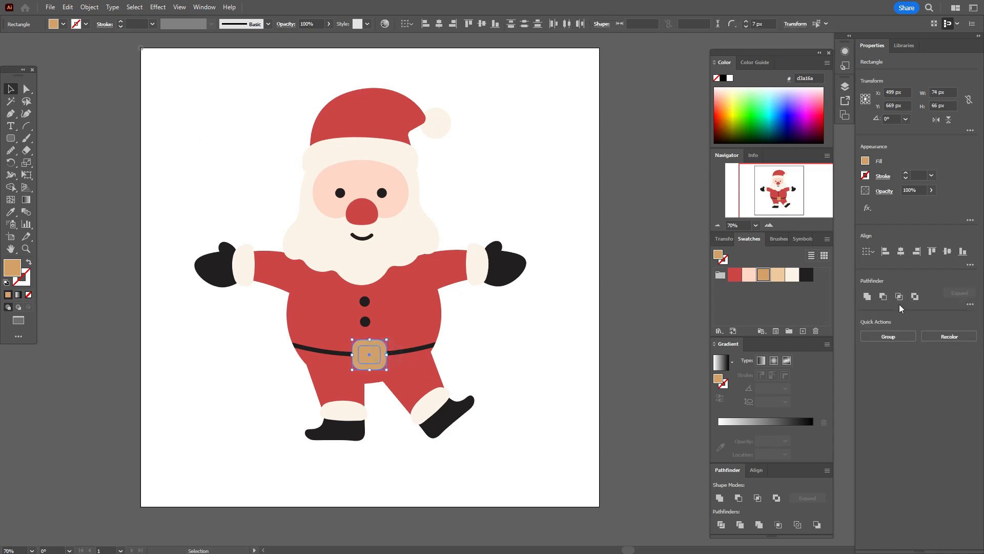
pyautogui.click(915, 298)
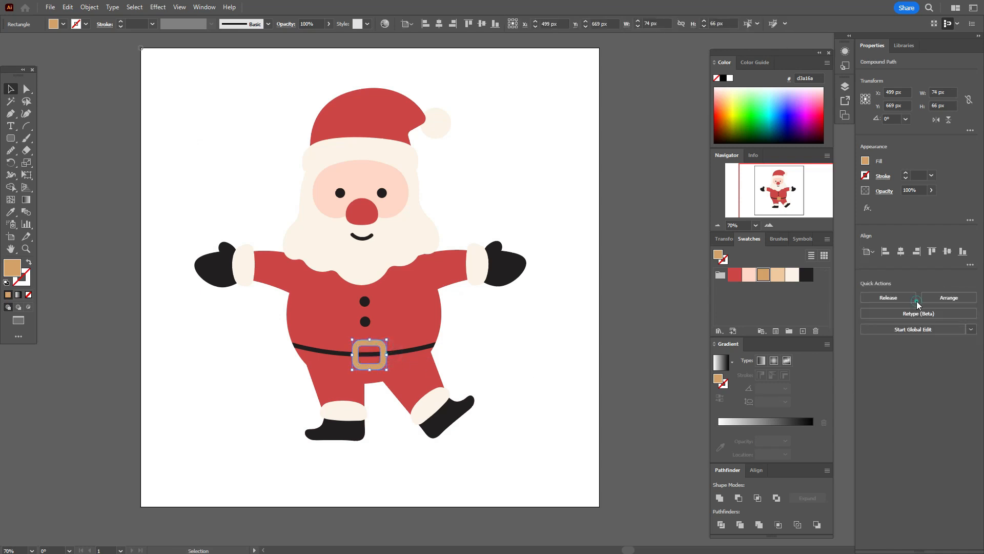
pyautogui.click(548, 360)
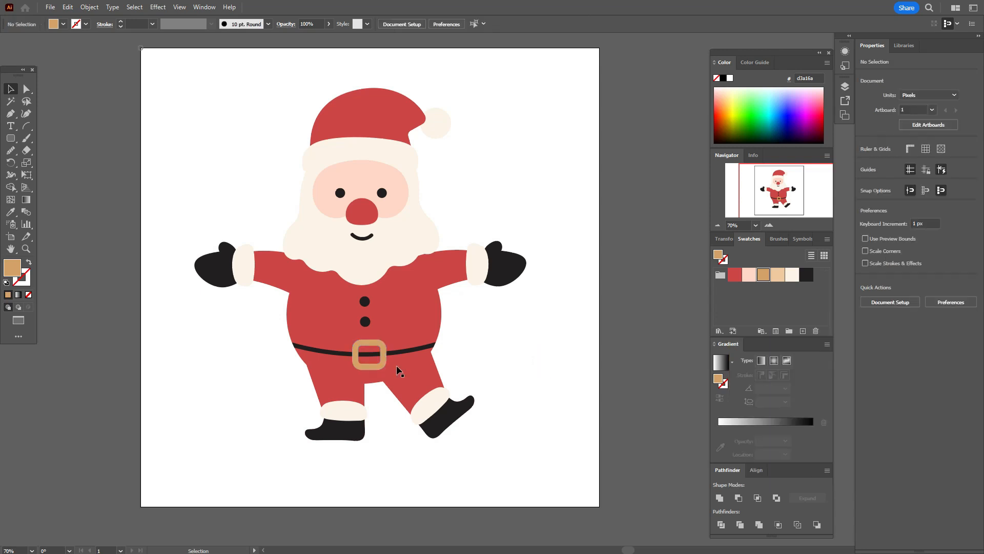
# Rotate both arms with their cuffs and mittens upward into a raised pose
pyautogui.moveTo(541, 228); pyautogui.dragTo(458, 301)
pyautogui.moveTo(494, 262); pyautogui.dragTo(498, 252)
pyautogui.moveTo(186, 231); pyautogui.dragTo(265, 307)
pyautogui.moveTo(342, 295); pyautogui.dragTo(343, 279)
pyautogui.moveTo(264, 267); pyautogui.dragTo(265, 270)
pyautogui.click(551, 318)
# Move the lower shoulder anchor points of both arms slightly down so the sleeves meet the sides of the body
pyautogui.press('a')
pyautogui.click(319, 321)
pyautogui.moveTo(298, 304); pyautogui.dragTo(299, 308)
pyautogui.moveTo(429, 294); pyautogui.dragTo(429, 297)
pyautogui.click(130, 114)
# Fine-tune the placement of the raised arms, cuffs and mittens against the body, undoing one misplaced change
pyautogui.press('v')
pyautogui.moveTo(176, 218); pyautogui.dragTo(262, 302)
pyautogui.moveTo(349, 279); pyautogui.dragTo(348, 287)
pyautogui.moveTo(298, 283); pyautogui.dragTo(275, 263)
pyautogui.hotkey('ctrl', 'z')
pyautogui.click(484, 257)
pyautogui.moveTo(535, 277); pyautogui.dragTo(485, 241)
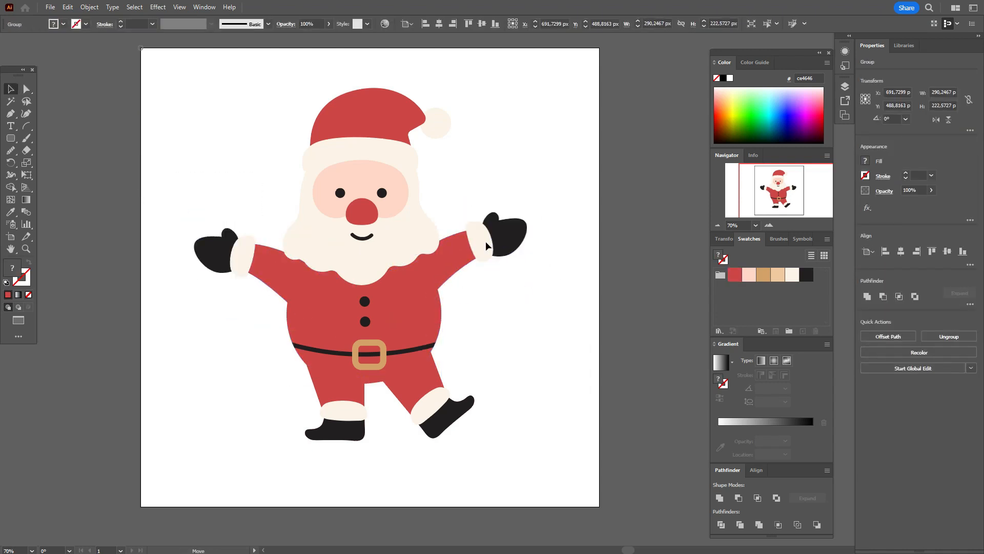
pyautogui.click(130, 244)
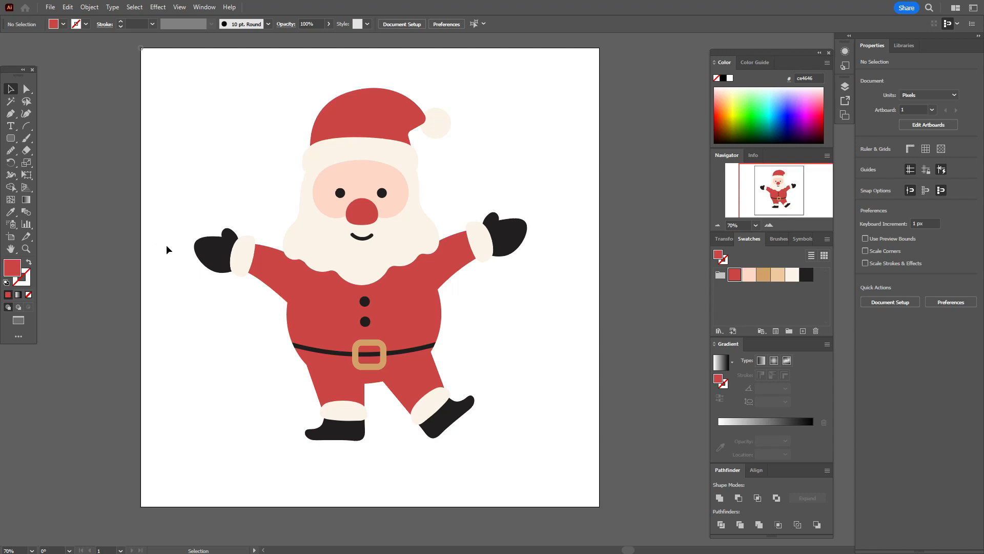
pyautogui.moveTo(166, 245); pyautogui.dragTo(558, 442)
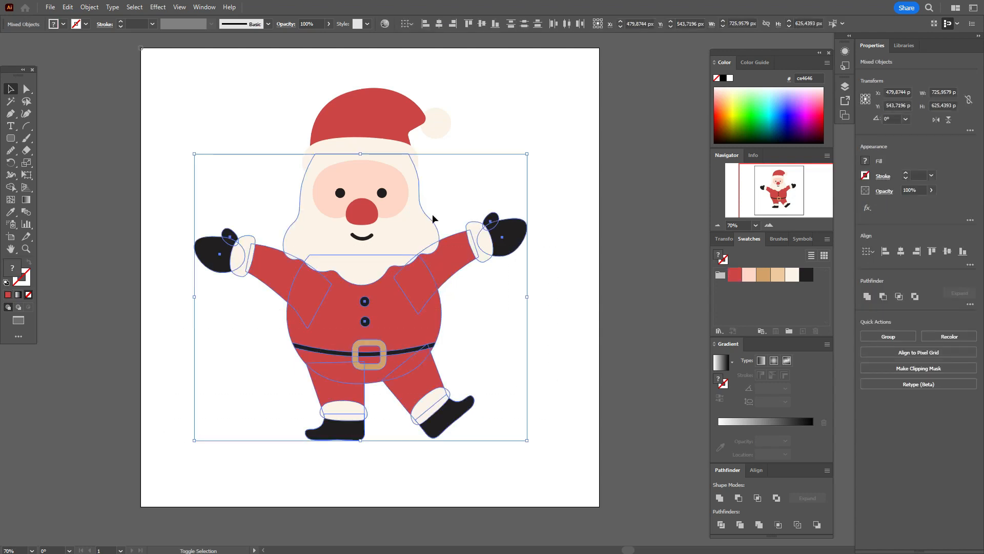
pyautogui.keyDown('shift'); pyautogui.click(426, 231); pyautogui.keyUp('shift')
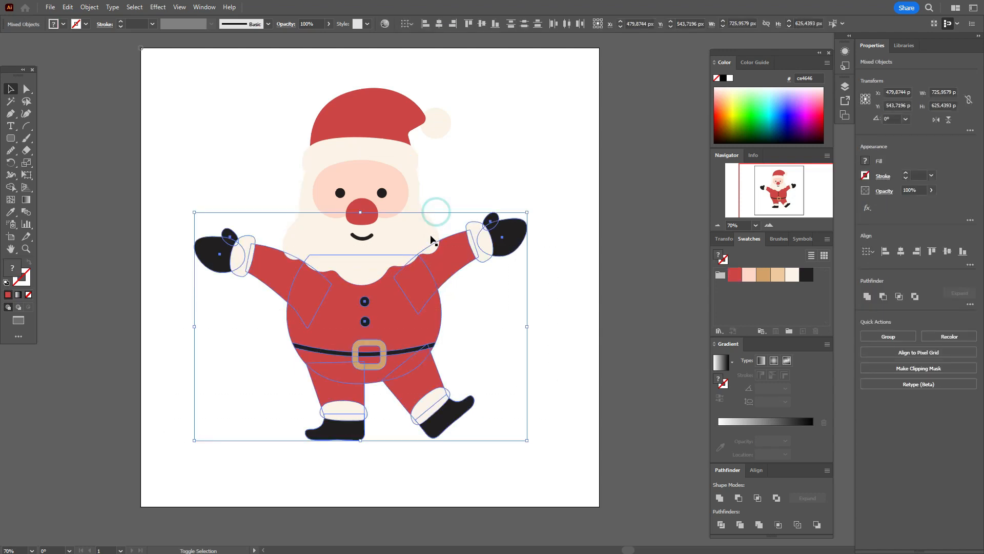
pyautogui.click(534, 330)
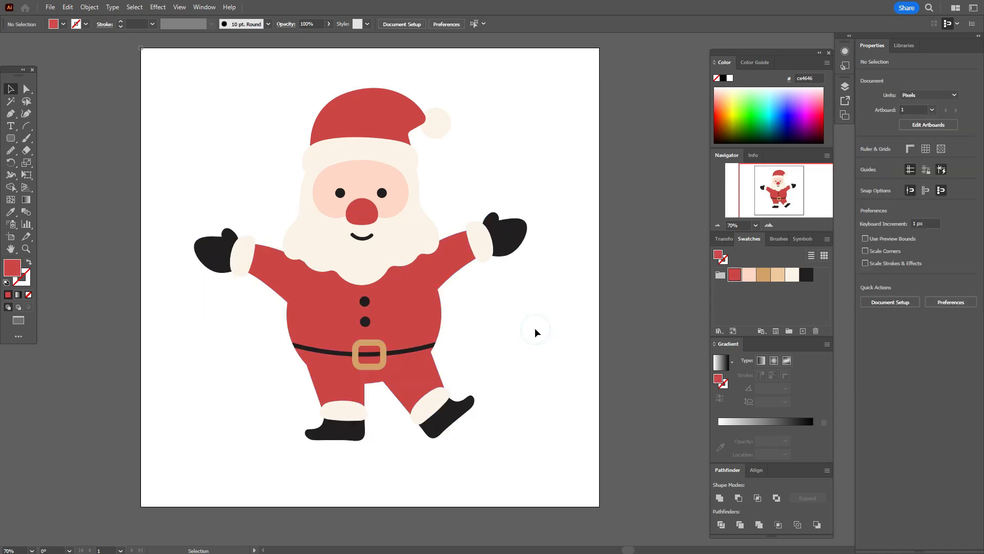
# Rotate the body, arms, legs, buttons and belt together counterclockwise beneath the beard and shift them slightly up
pyautogui.moveTo(152, 254); pyautogui.dragTo(555, 453)
pyautogui.keyDown('shift'); pyautogui.click(439, 209); pyautogui.keyUp('shift')
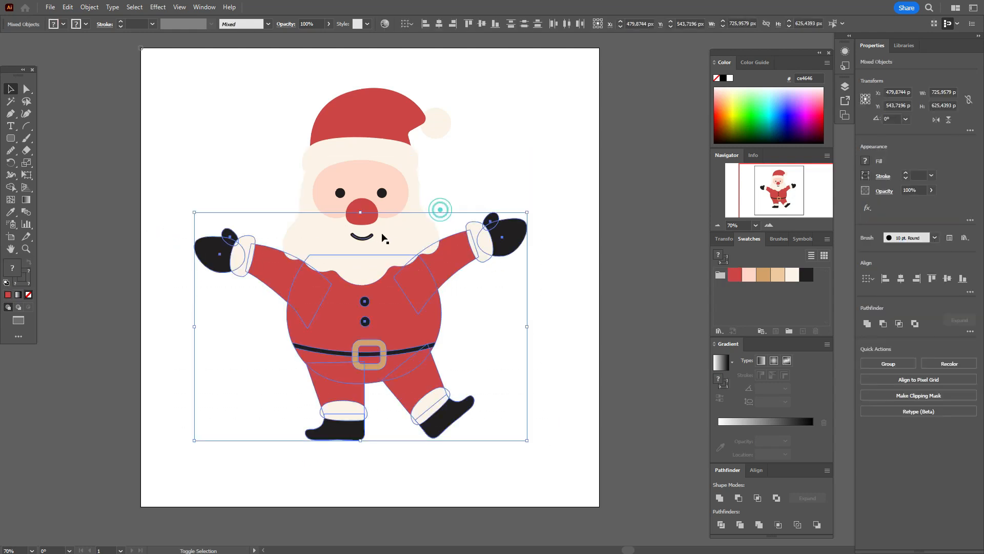
pyautogui.keyDown('shift'); pyautogui.click(367, 238); pyautogui.keyUp('shift')
pyautogui.moveTo(533, 327); pyautogui.dragTo(530, 307)
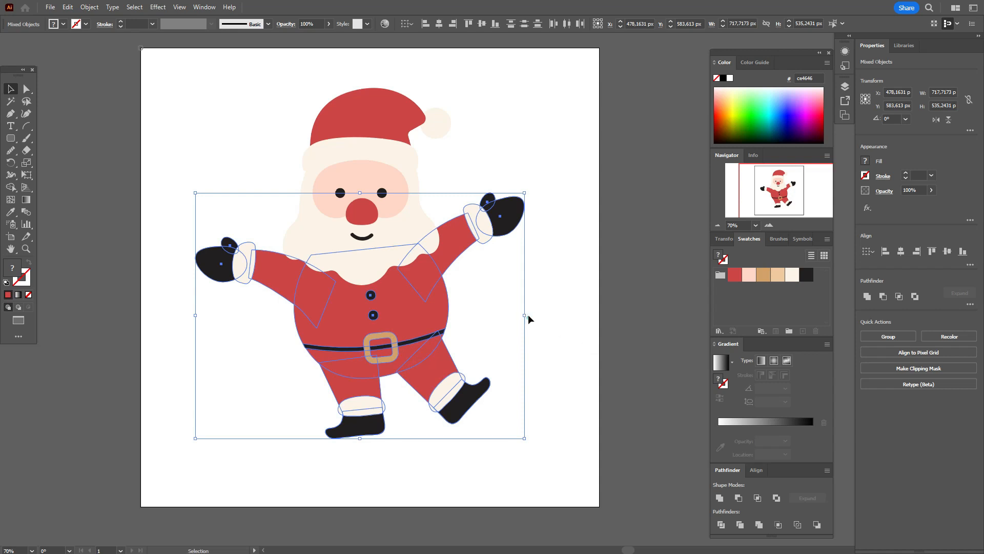
pyautogui.moveTo(529, 319); pyautogui.dragTo(532, 310)
pyautogui.moveTo(400, 337); pyautogui.dragTo(401, 331)
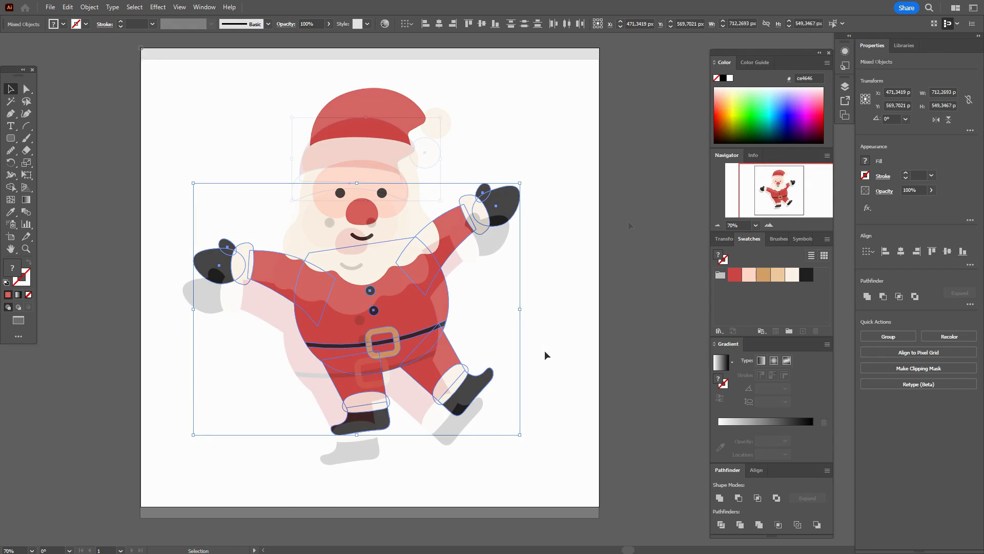
pyautogui.click(544, 354)
# Group the red hat with its cream brim and pompom
pyautogui.moveTo(250, 98); pyautogui.dragTo(426, 175)
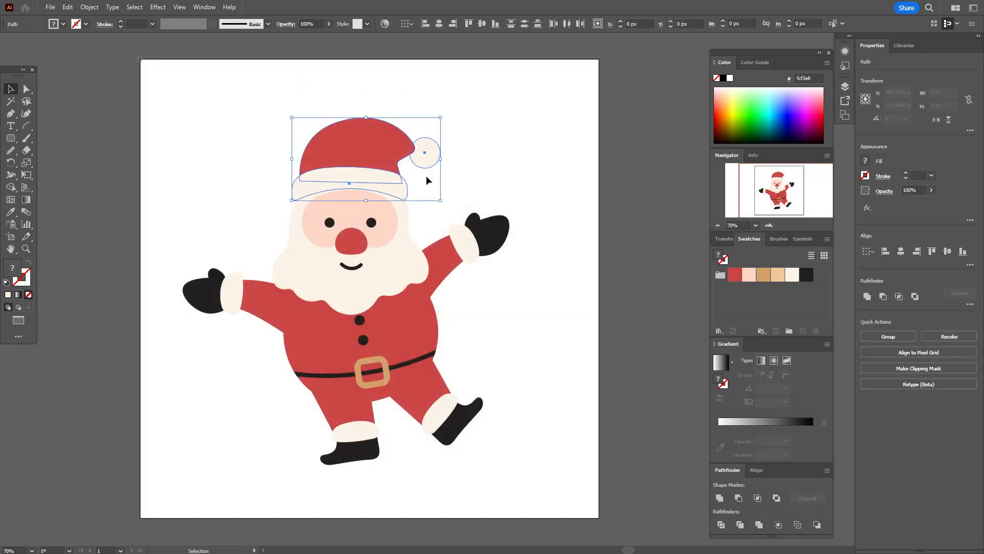
pyautogui.rightClick(426, 175)
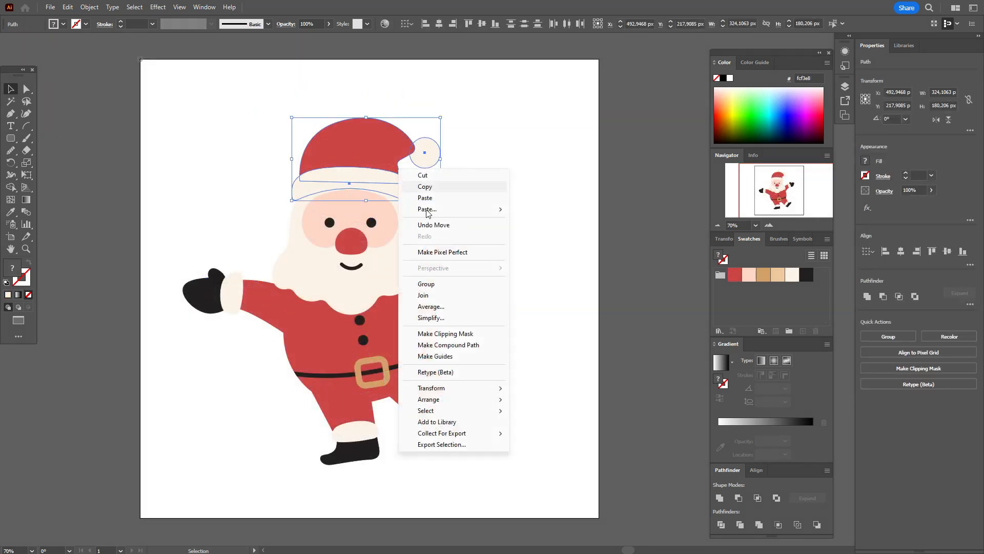
pyautogui.click(430, 283)
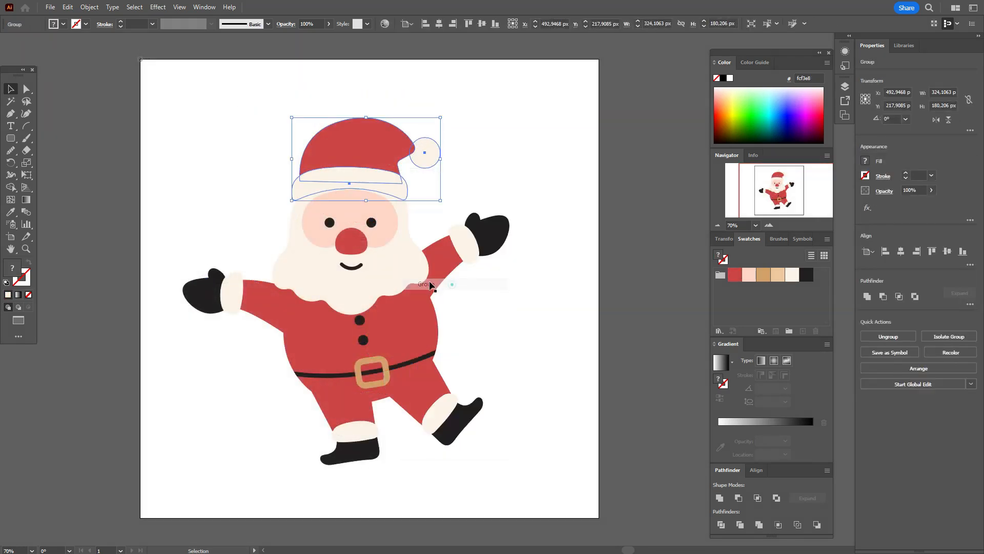
# Group the beard with the pink face shape
pyautogui.click(407, 267)
pyautogui.keyDown('shift'); pyautogui.click(385, 239); pyautogui.keyUp('shift')
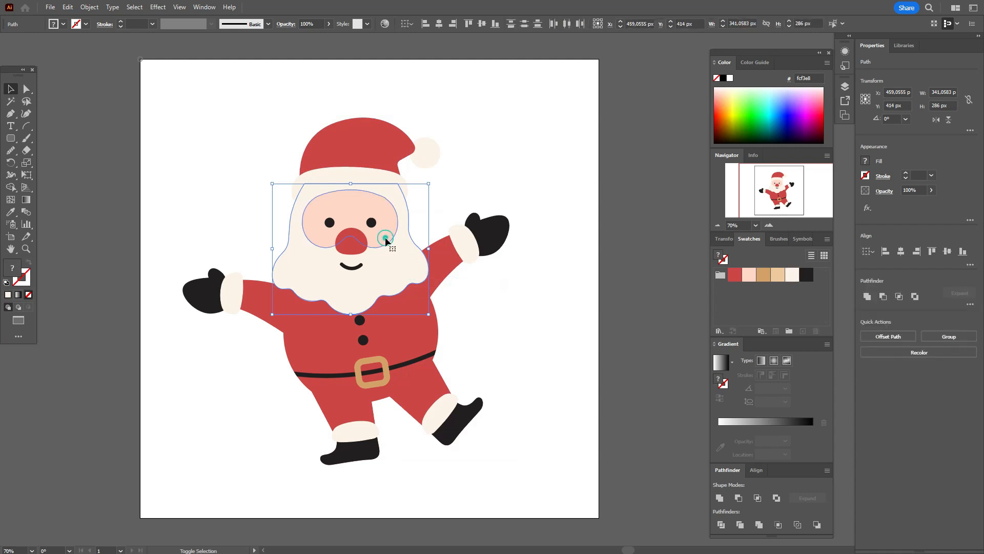
pyautogui.rightClick(421, 246)
pyautogui.click(472, 360)
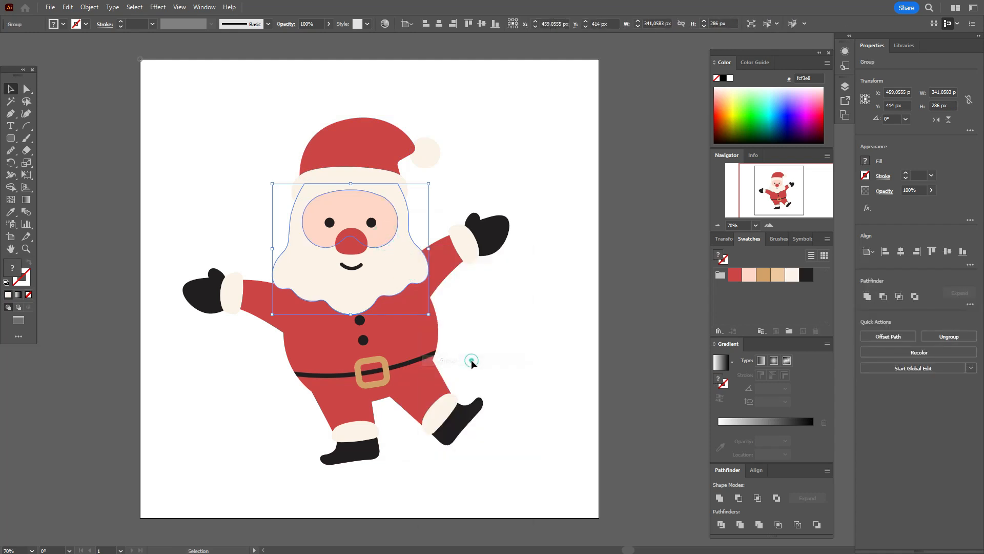
pyautogui.click(630, 291)
pyautogui.click(628, 290)
# Group the torso, arms, legs, cuffs, mittens and boots, leaving out the beard, belt, buckle and buttons
pyautogui.moveTo(155, 289); pyautogui.dragTo(535, 456)
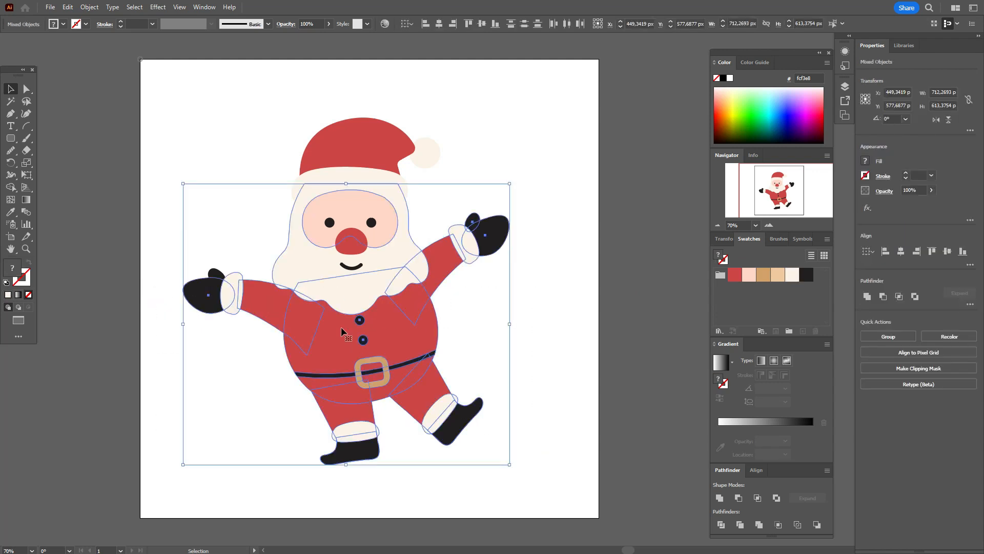
pyautogui.keyDown('shift'); pyautogui.click(294, 256); pyautogui.keyUp('shift')
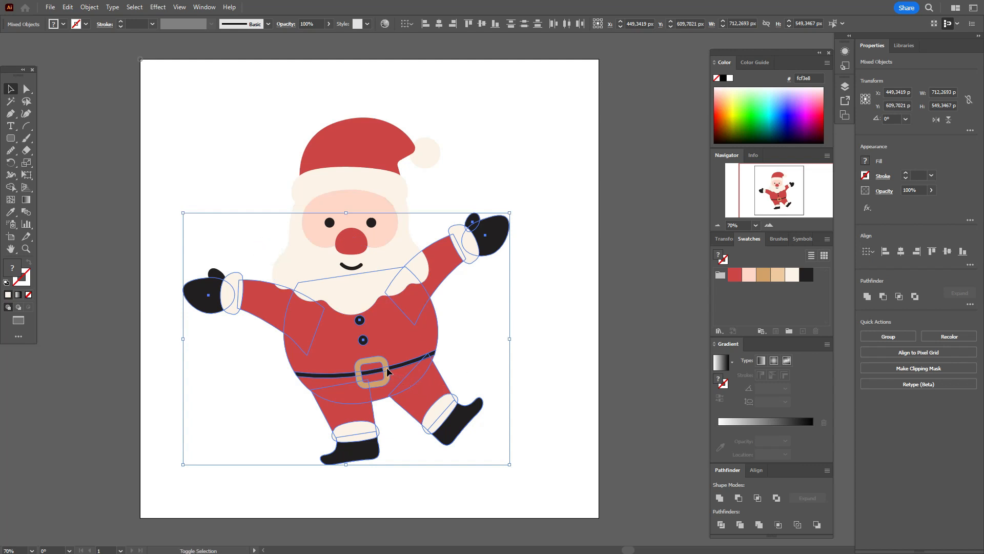
pyautogui.keyDown('shift'); pyautogui.click(404, 362); pyautogui.keyUp('shift')
pyautogui.keyDown('shift'); pyautogui.click(361, 321); pyautogui.keyUp('shift')
pyautogui.rightClick(478, 332)
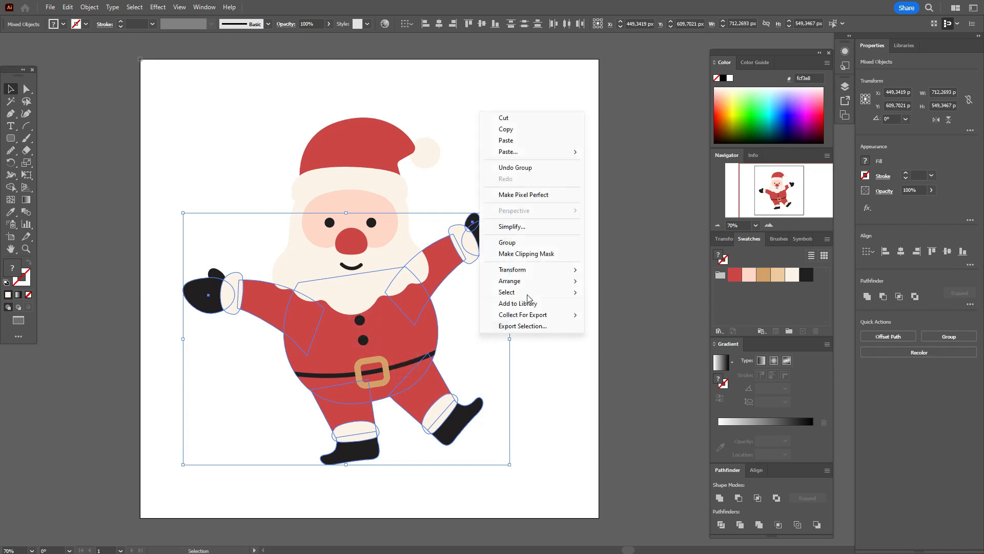
pyautogui.click(521, 242)
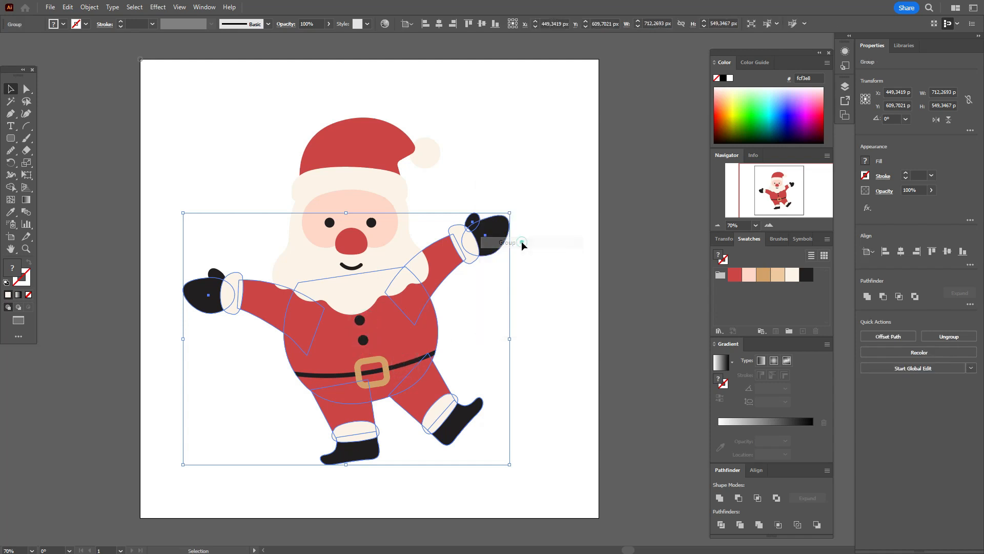
pyautogui.click(571, 321)
# Bring up the 3D and Materials settings beside the artboard and apply Inflate to the hat group
pyautogui.moveTo(450, 302); pyautogui.dragTo(375, 300)
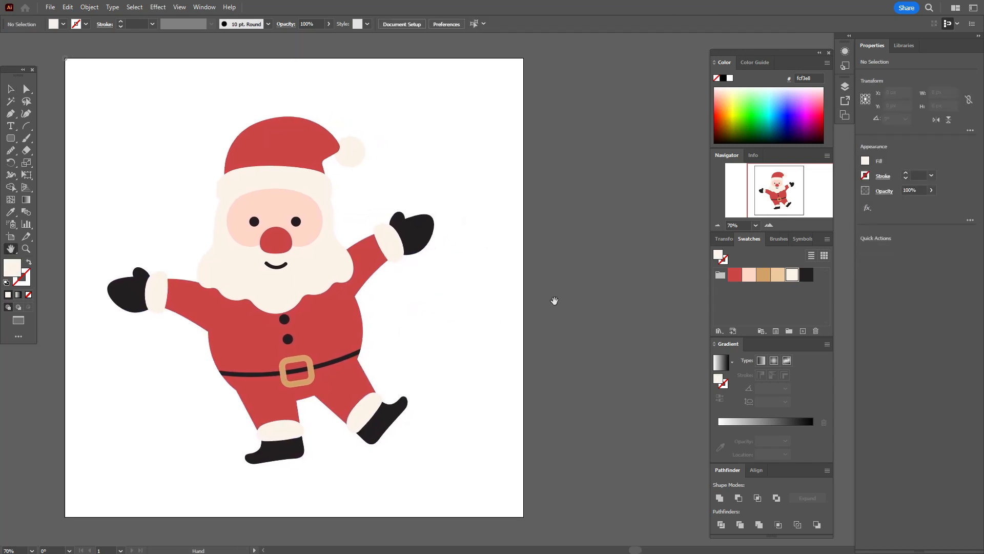
pyautogui.click(204, 7)
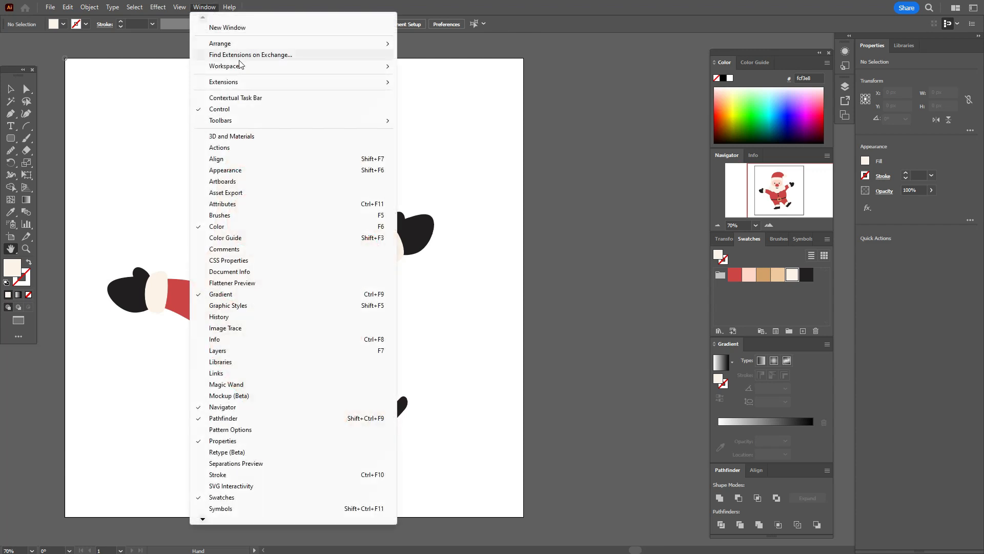
pyautogui.click(244, 141)
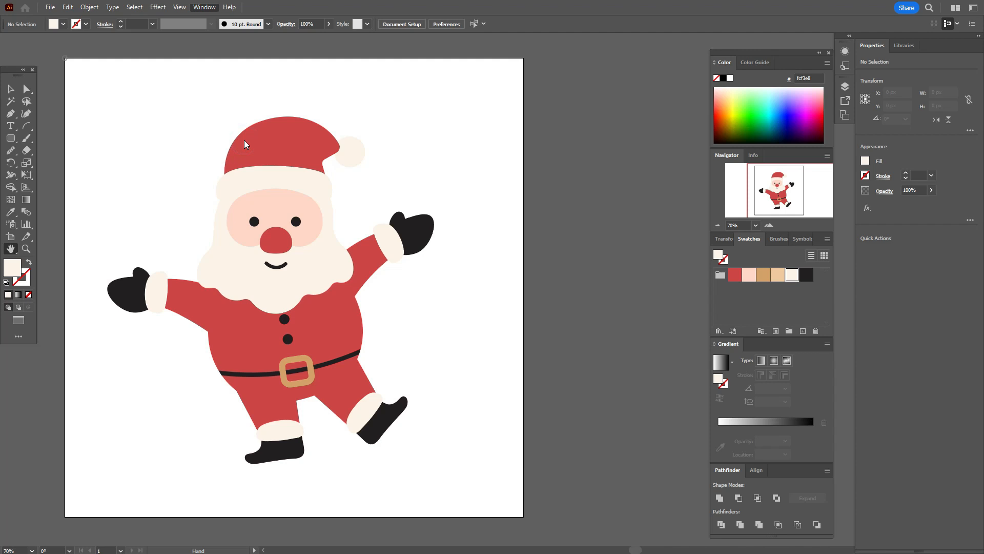
pyautogui.moveTo(615, 42); pyautogui.dragTo(612, 58)
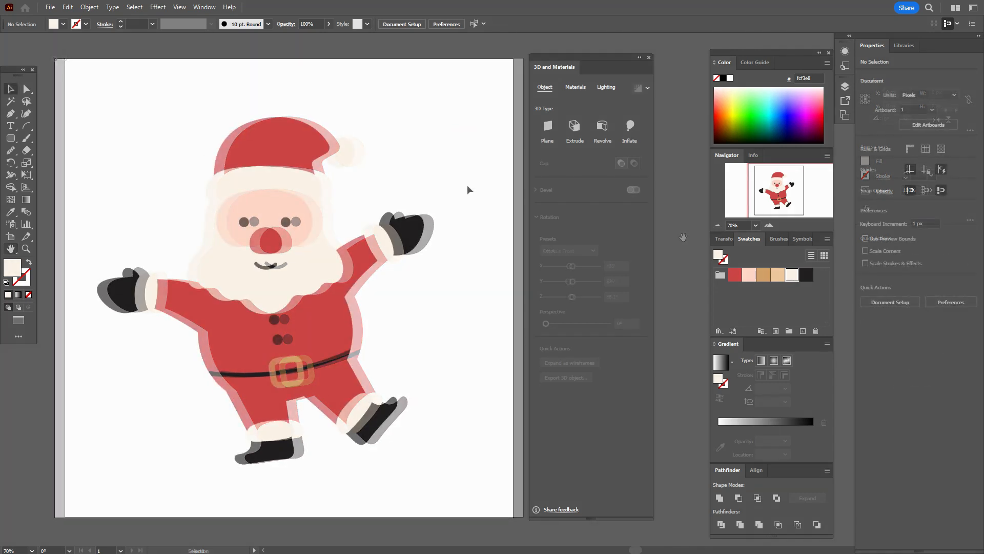
pyautogui.click(249, 146)
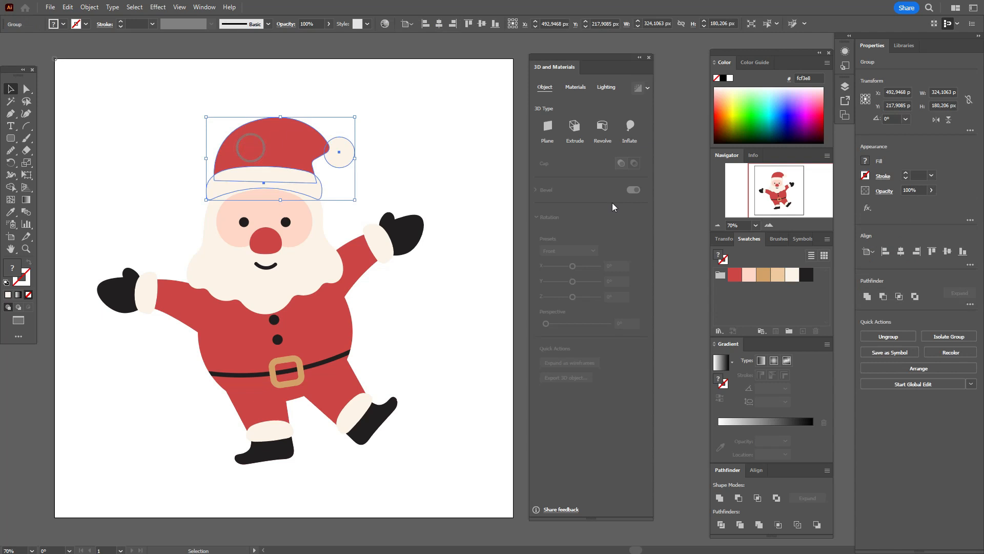
pyautogui.click(630, 129)
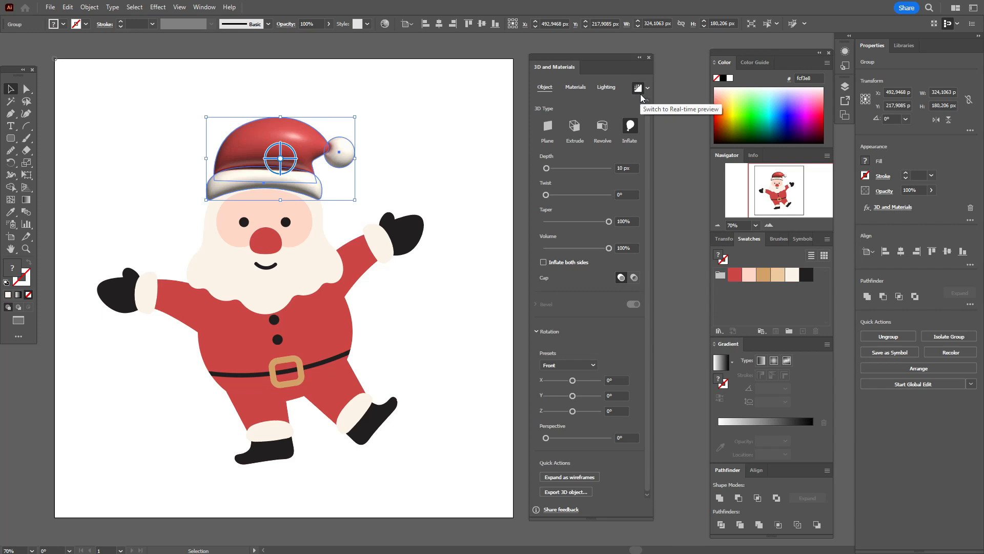
# Set the metallic value of the hat's Default material to 0.39 and adjust the hat's lighting
pyautogui.click(583, 89)
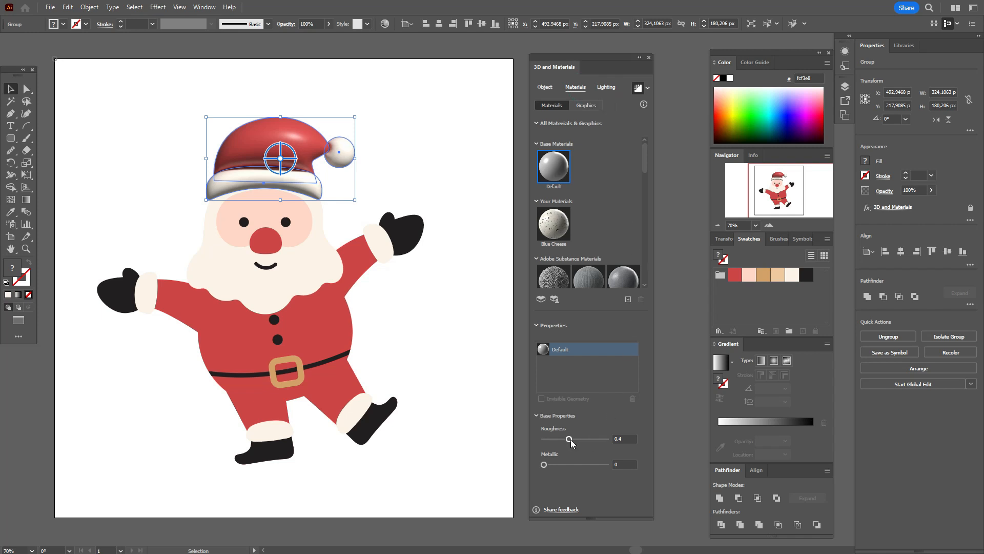
pyautogui.click(621, 438)
pyautogui.write('23')
pyautogui.press('Return')
pyautogui.click(622, 468)
pyautogui.moveTo(543, 464); pyautogui.dragTo(580, 486)
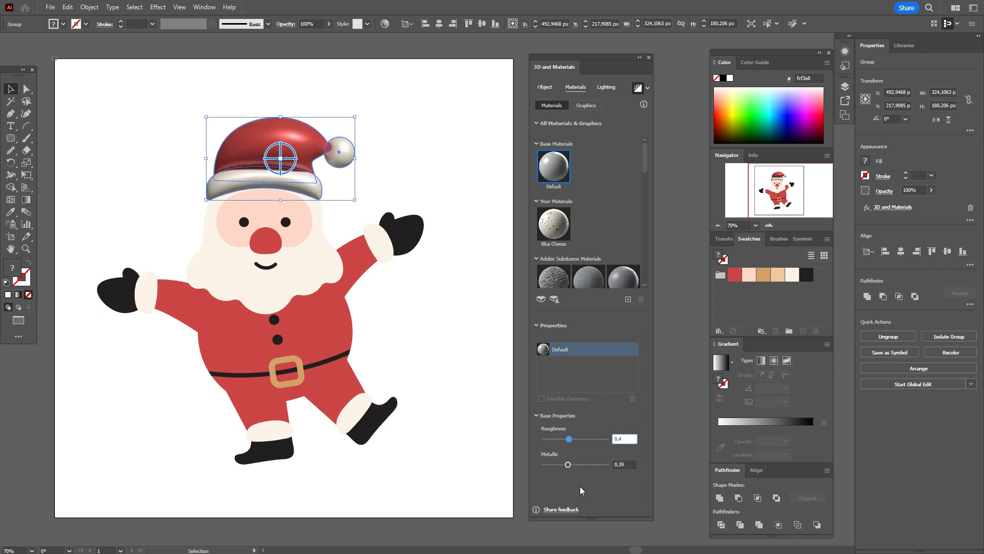
pyautogui.click(606, 87)
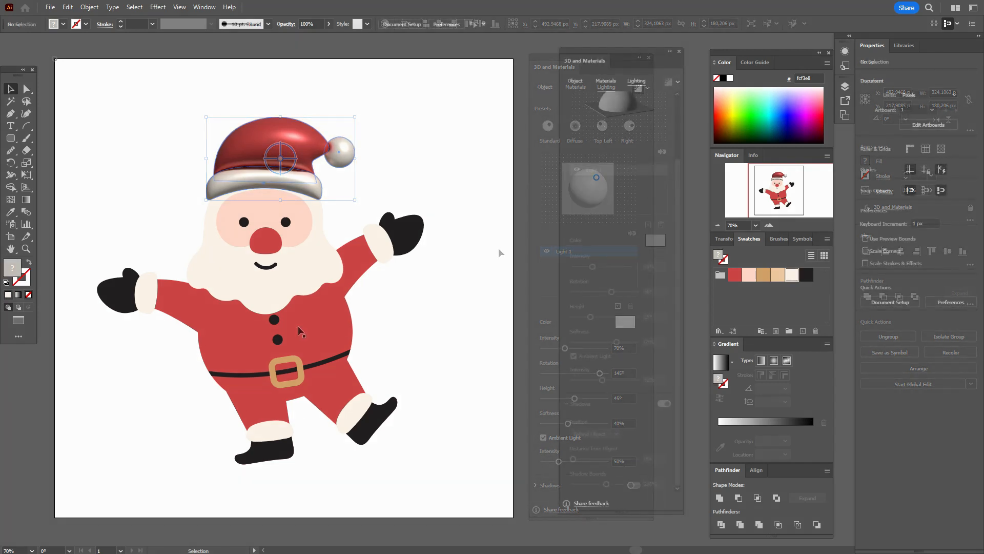
pyautogui.click(498, 248)
# Inflate the beard and face group with ray-traced rendering, setting its roughness to 0.15 and metallic to 0.47
pyautogui.click(304, 277)
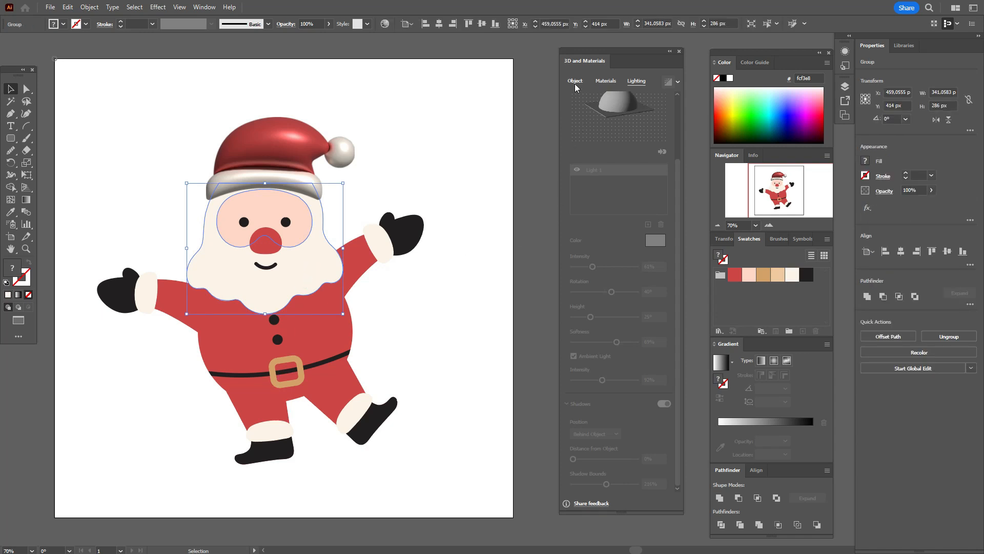
pyautogui.click(574, 84)
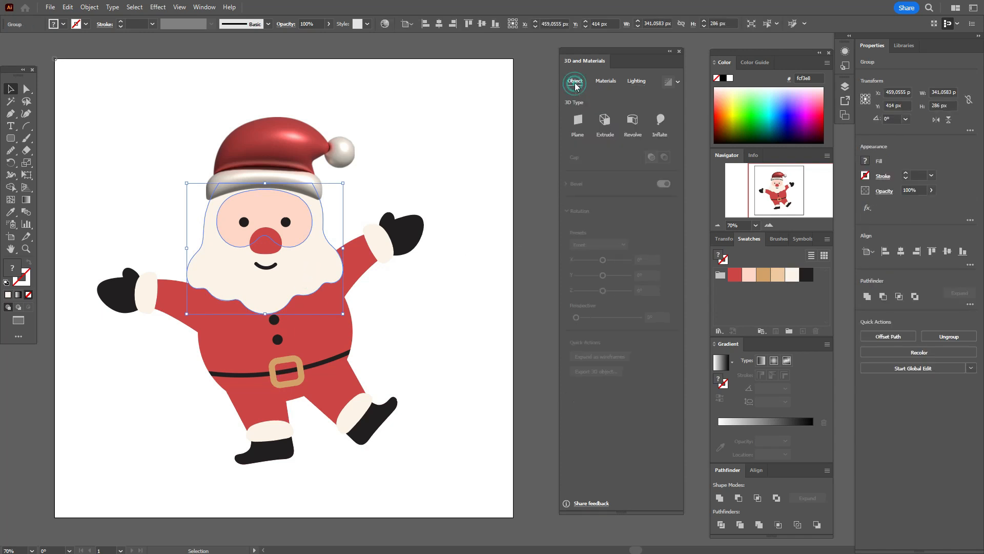
pyautogui.click(666, 125)
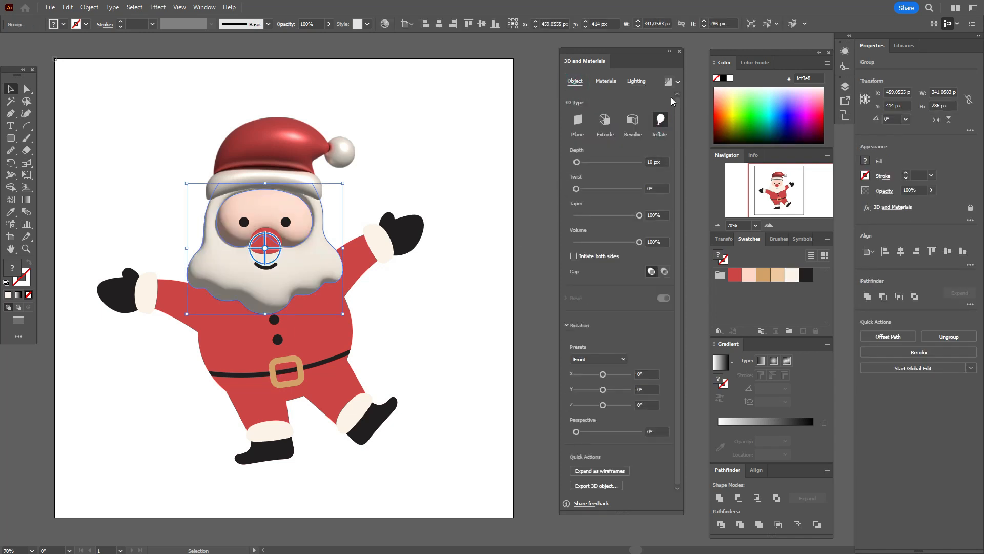
pyautogui.click(672, 82)
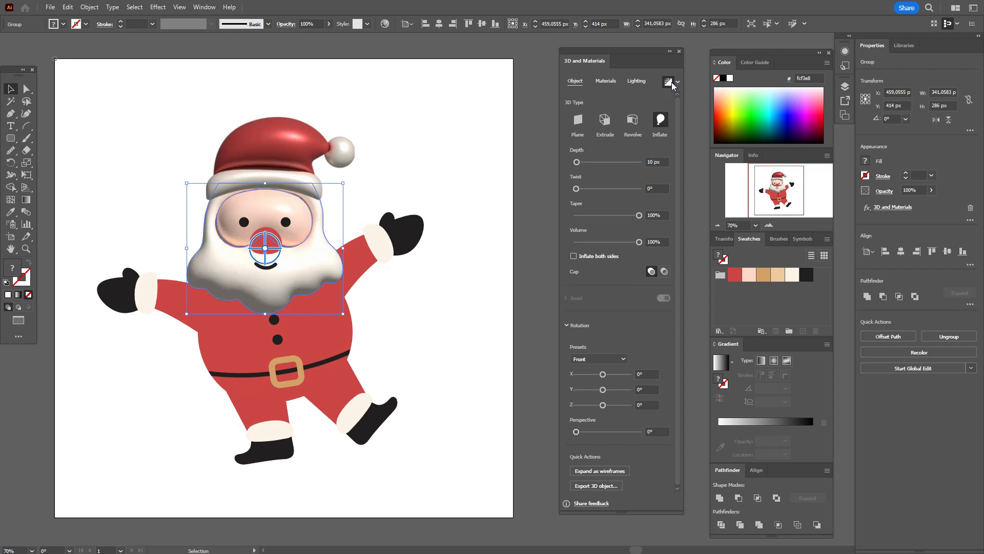
pyautogui.click(615, 81)
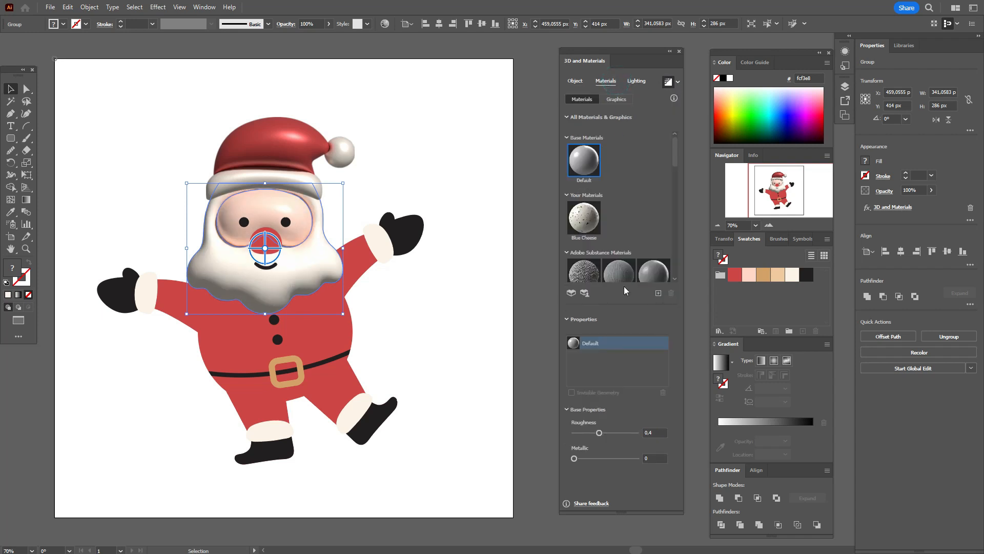
pyautogui.moveTo(599, 432); pyautogui.dragTo(581, 458)
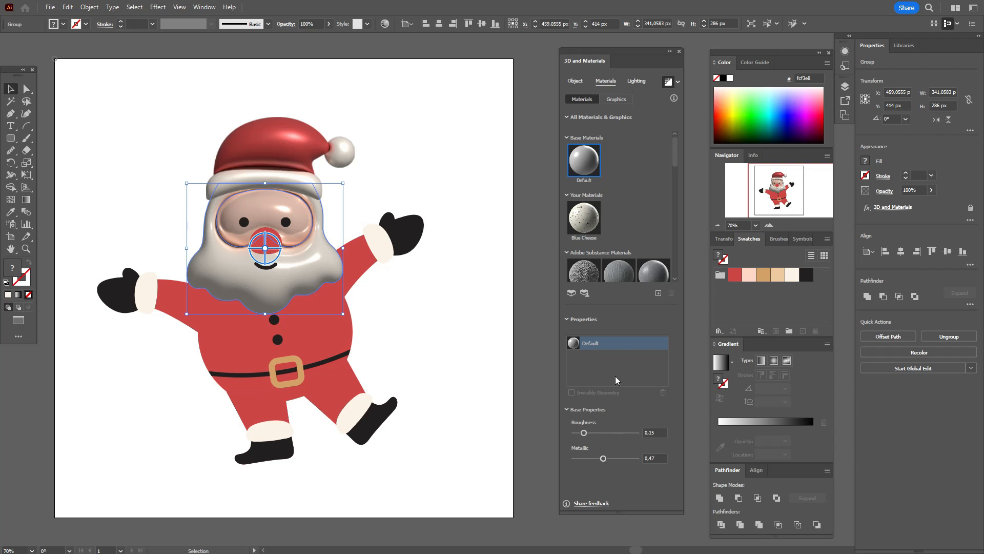
# Set the beard and face light to 62% intensity, 40° rotation, 25° height and 69% softness, with ambient light at 91%
pyautogui.click(638, 82)
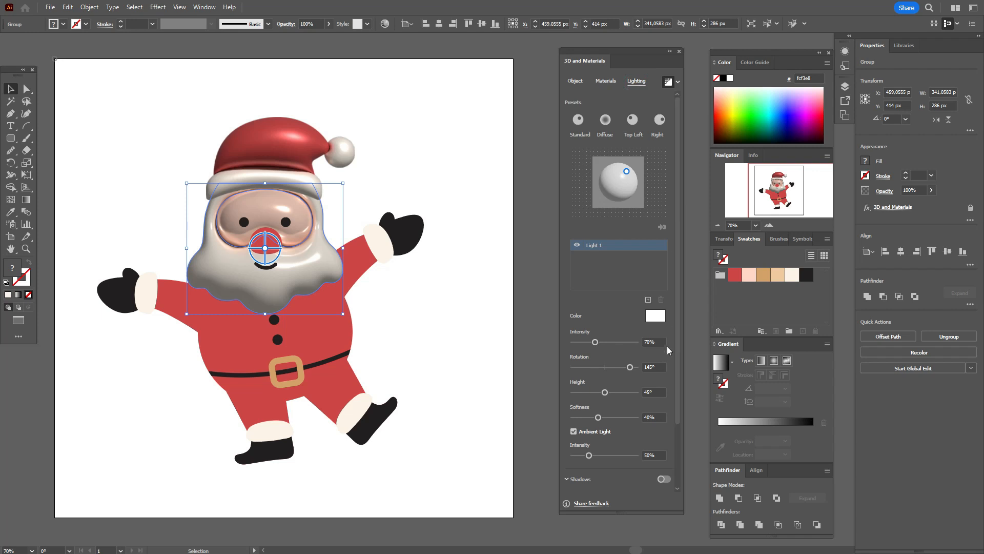
pyautogui.click(597, 343)
pyautogui.moveTo(596, 344); pyautogui.dragTo(594, 343)
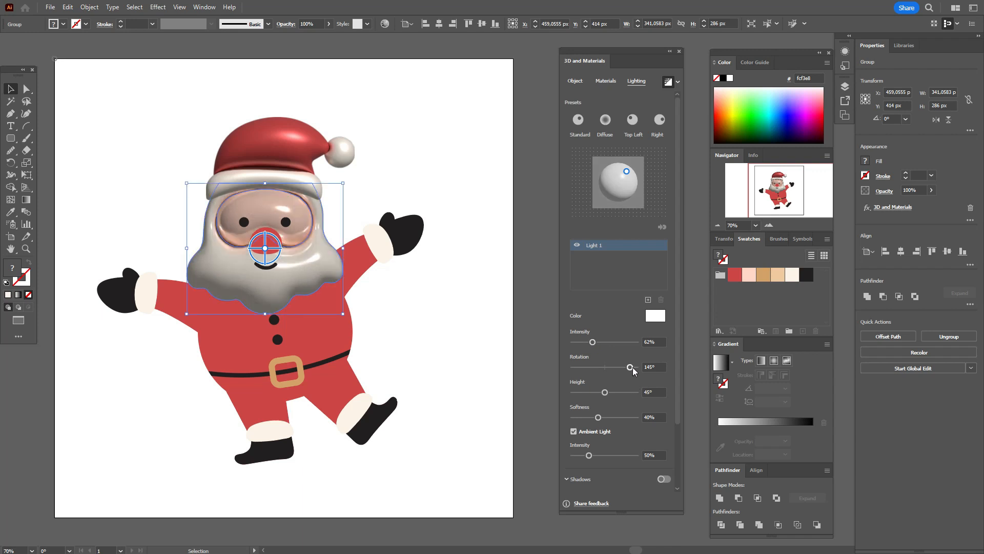
pyautogui.moveTo(632, 367); pyautogui.dragTo(624, 368)
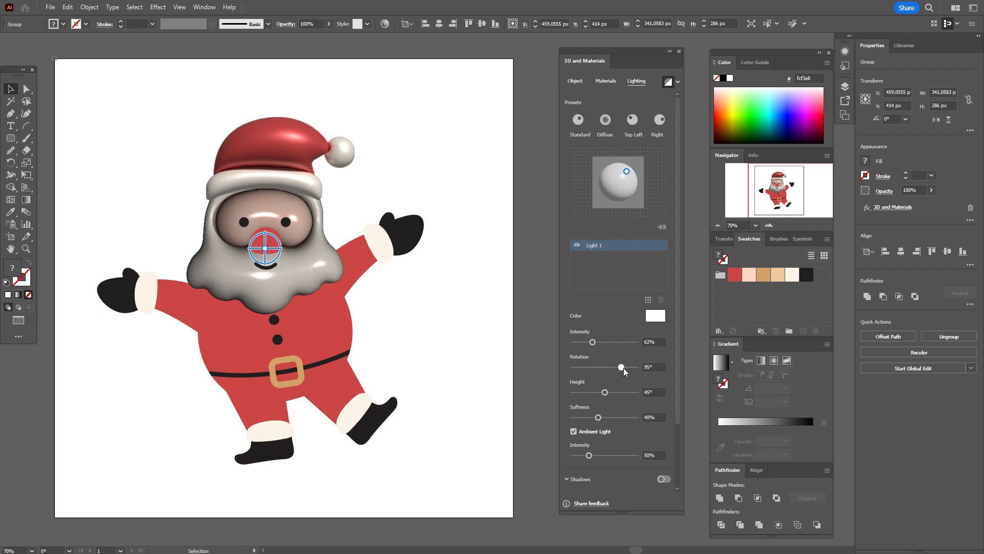
pyautogui.moveTo(622, 368); pyautogui.dragTo(612, 369)
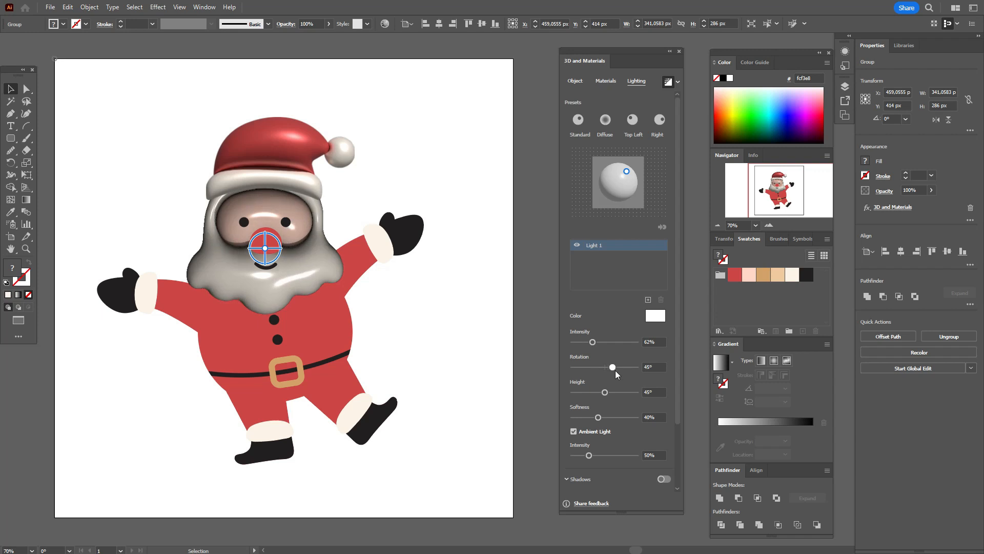
pyautogui.moveTo(614, 372); pyautogui.dragTo(614, 377)
pyautogui.moveTo(605, 395); pyautogui.dragTo(618, 420)
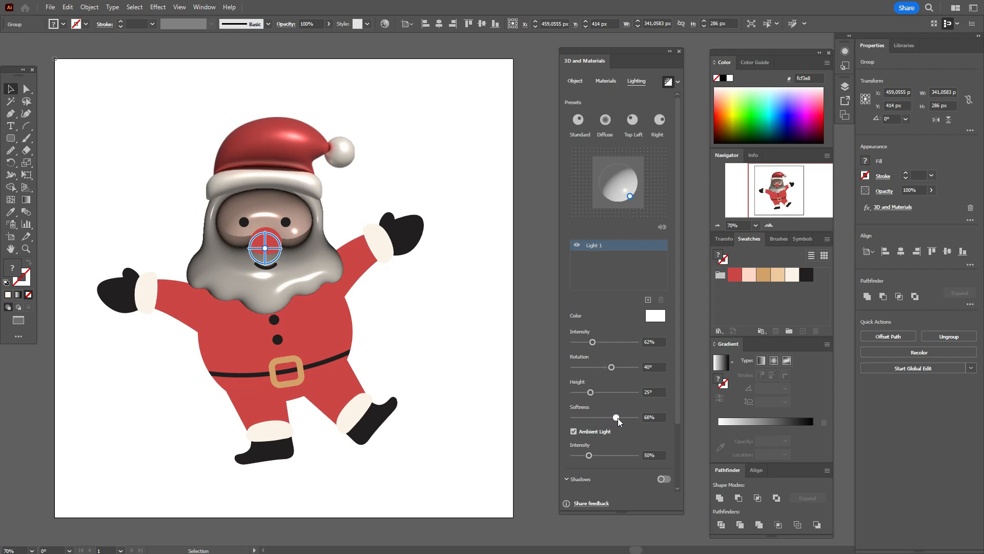
pyautogui.click(589, 456)
pyautogui.moveTo(593, 455); pyautogui.dragTo(605, 455)
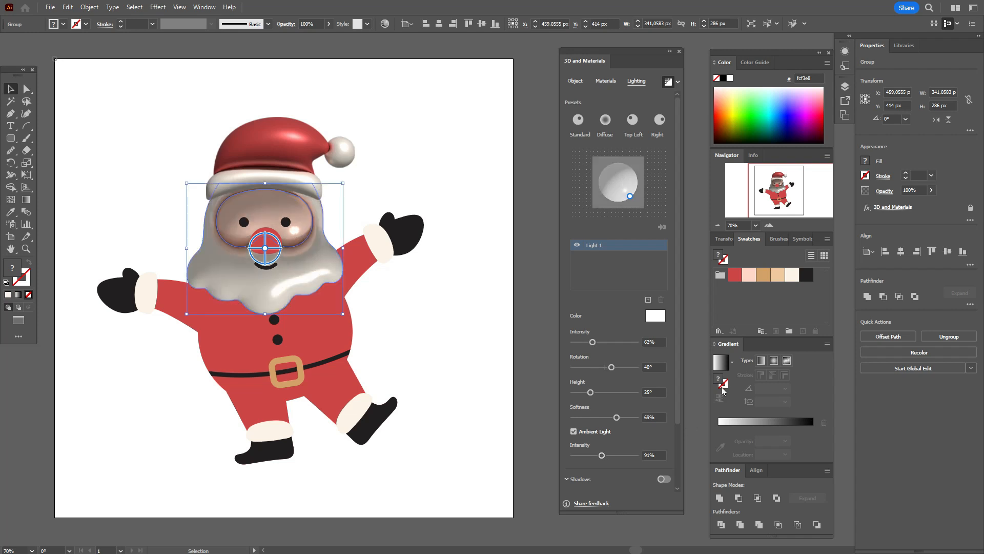
# Enable shadows behind the beard and face group and enlarge the shadow bounds
pyautogui.moveTo(678, 370); pyautogui.dragTo(683, 445)
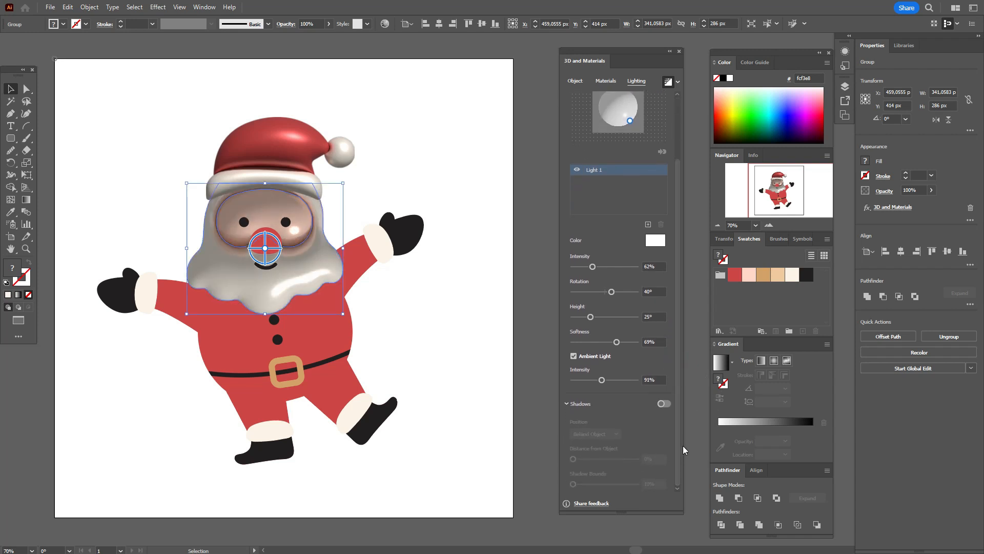
pyautogui.click(665, 404)
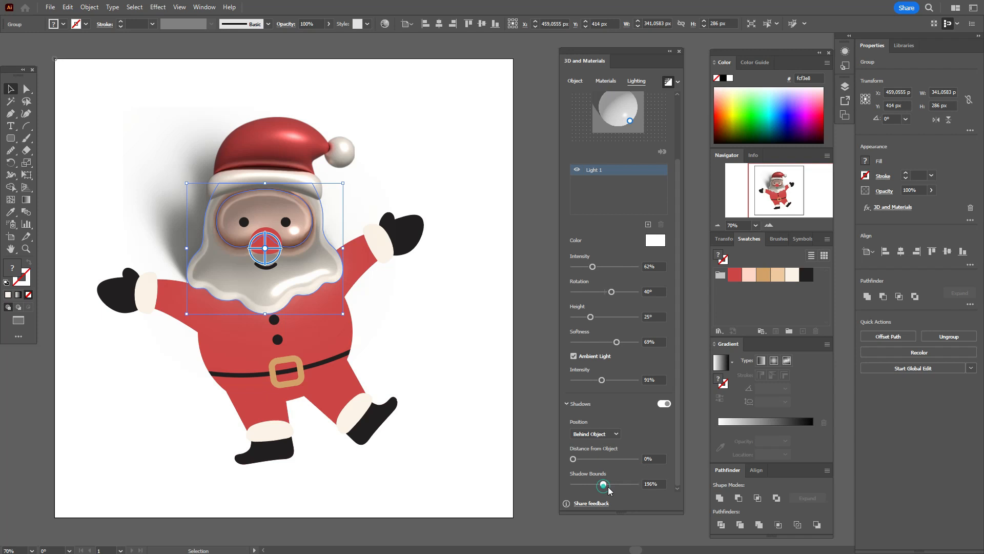
pyautogui.moveTo(604, 489); pyautogui.dragTo(608, 489)
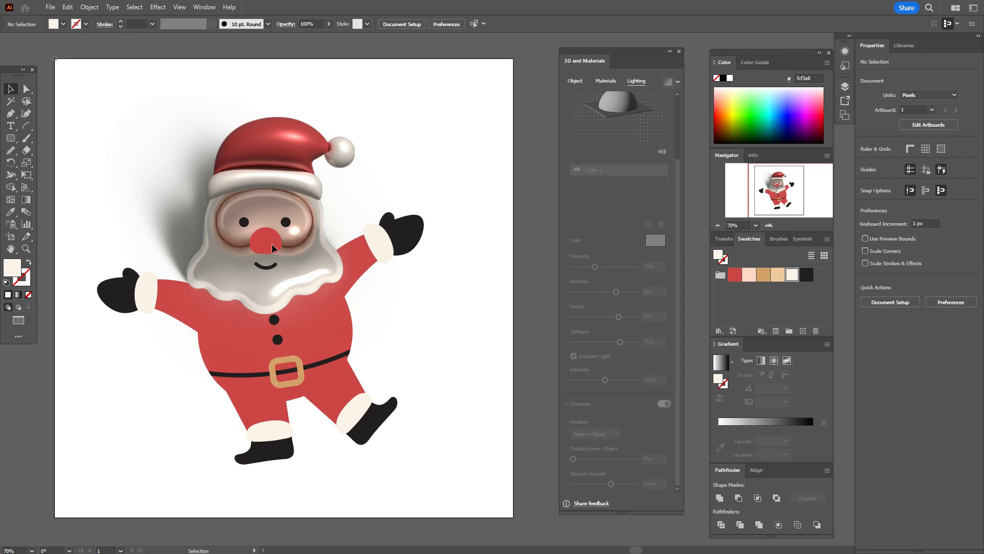
# Inflate the red nose with ray-traced rendering, setting its roughness to 0.13 and metallic to 0.61
pyautogui.click(272, 244)
pyautogui.click(574, 88)
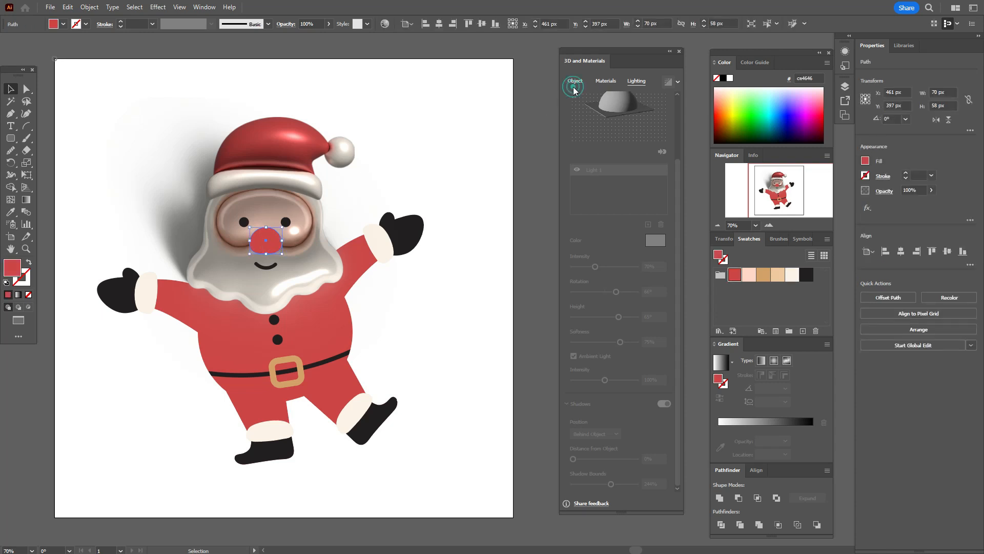
pyautogui.click(654, 121)
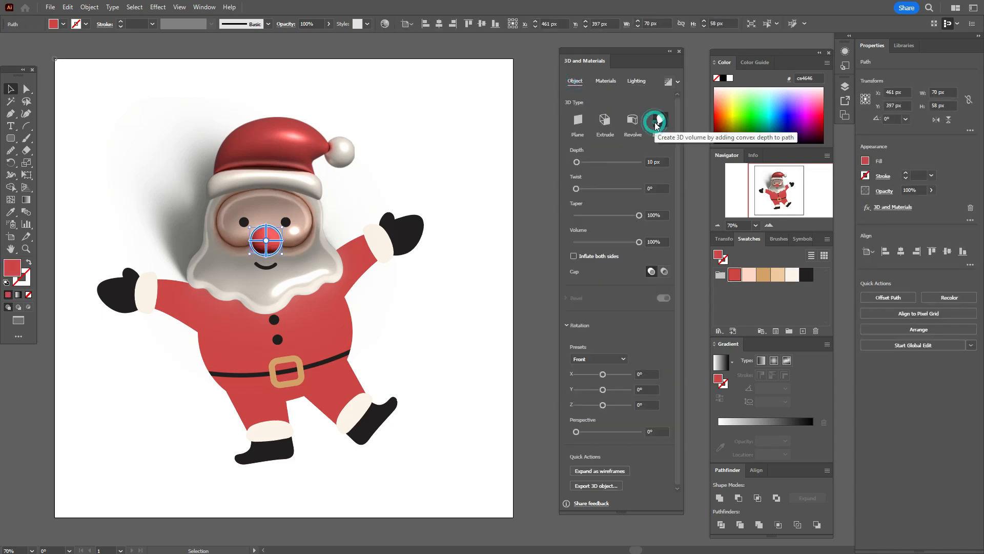
pyautogui.click(667, 82)
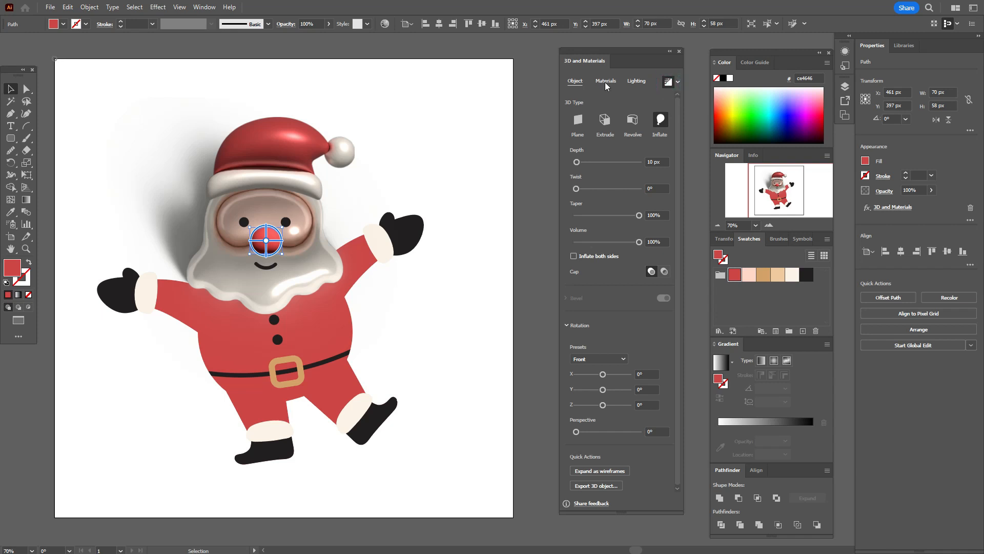
pyautogui.click(604, 82)
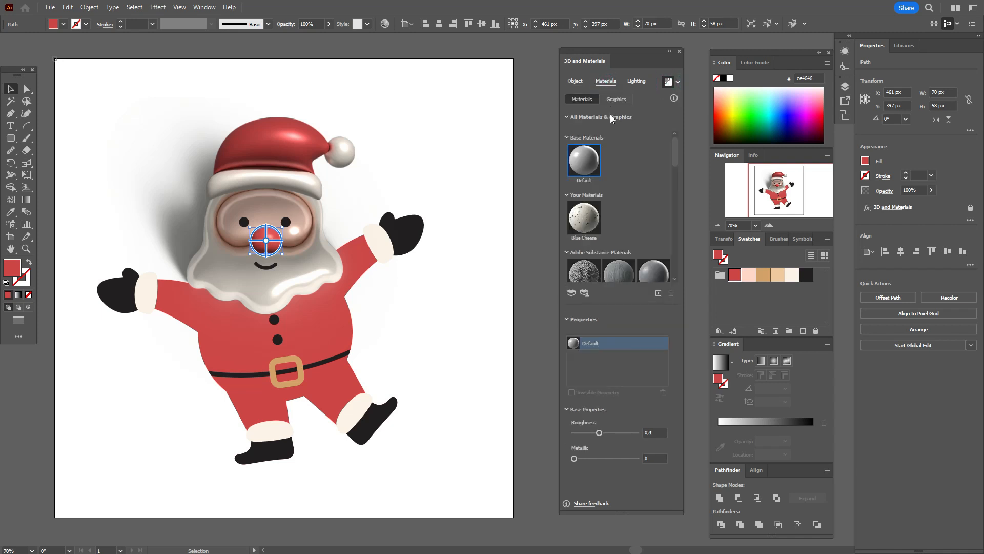
pyautogui.moveTo(598, 433); pyautogui.dragTo(590, 433)
pyautogui.moveTo(576, 459); pyautogui.dragTo(601, 463)
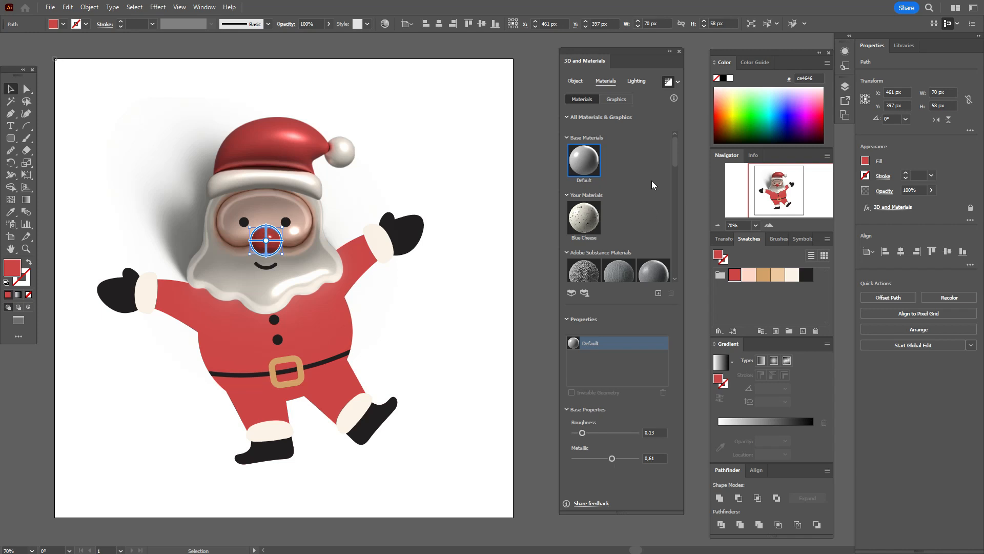
# Set the rotation of the nose's light to 66°
pyautogui.click(645, 82)
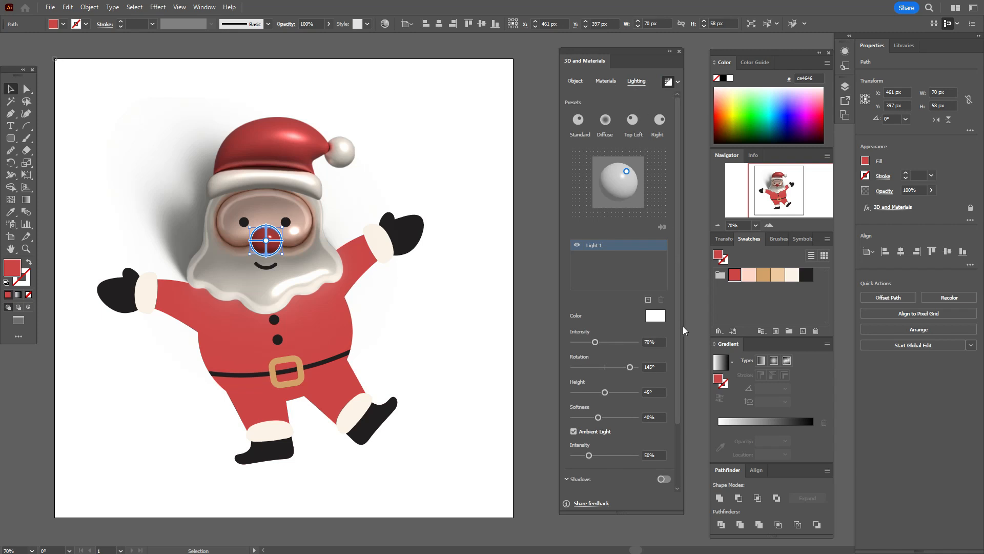
pyautogui.click(652, 365)
pyautogui.doubleClick(652, 365)
pyautogui.write('66')
pyautogui.press('Return')
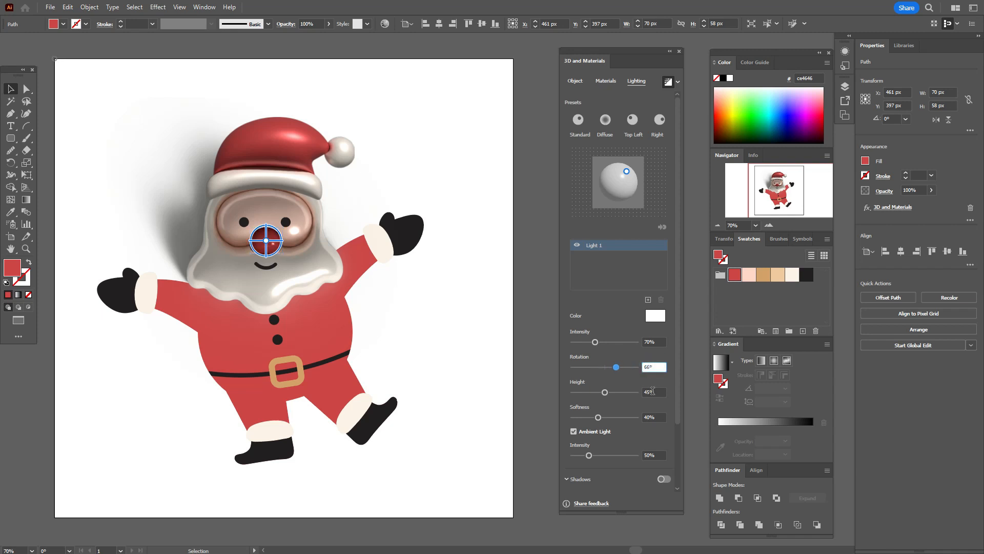
# Set the nose light's height to 65° and softness to 75%, and raise its ambient light intensity to 100%
pyautogui.click(652, 391)
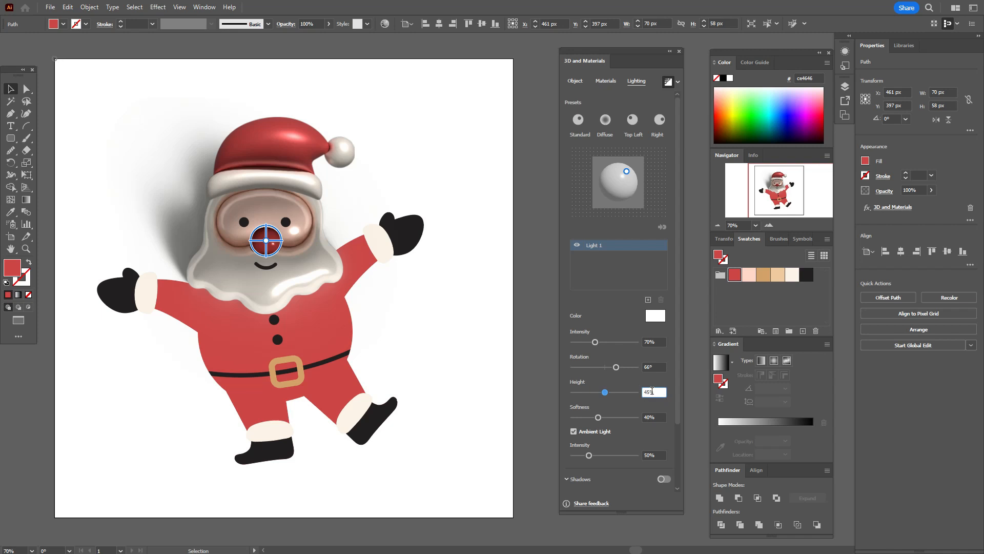
pyautogui.moveTo(652, 391); pyautogui.dragTo(638, 393)
pyautogui.write('65')
pyautogui.press('Return')
pyautogui.click(650, 418)
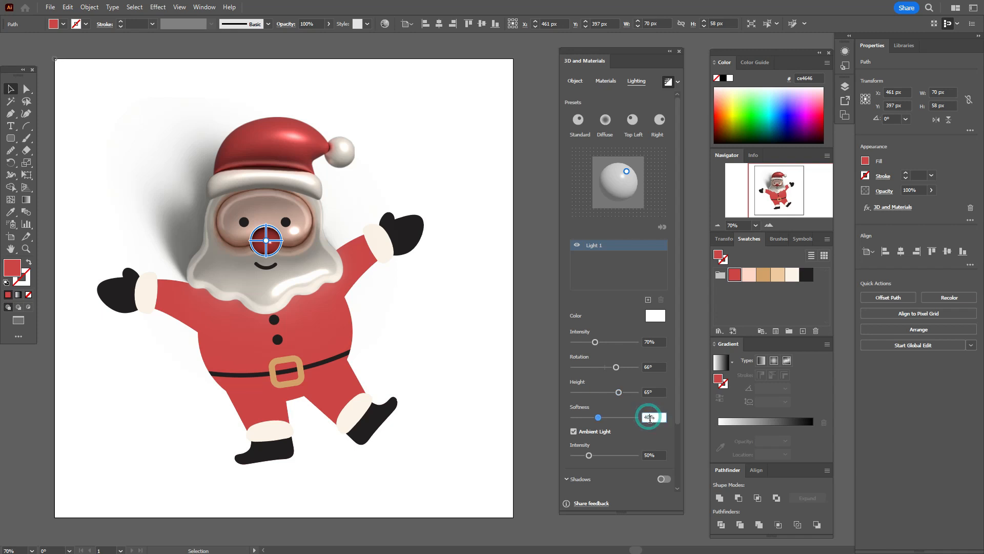
pyautogui.moveTo(650, 417); pyautogui.dragTo(639, 423)
pyautogui.write('75')
pyautogui.click(645, 455)
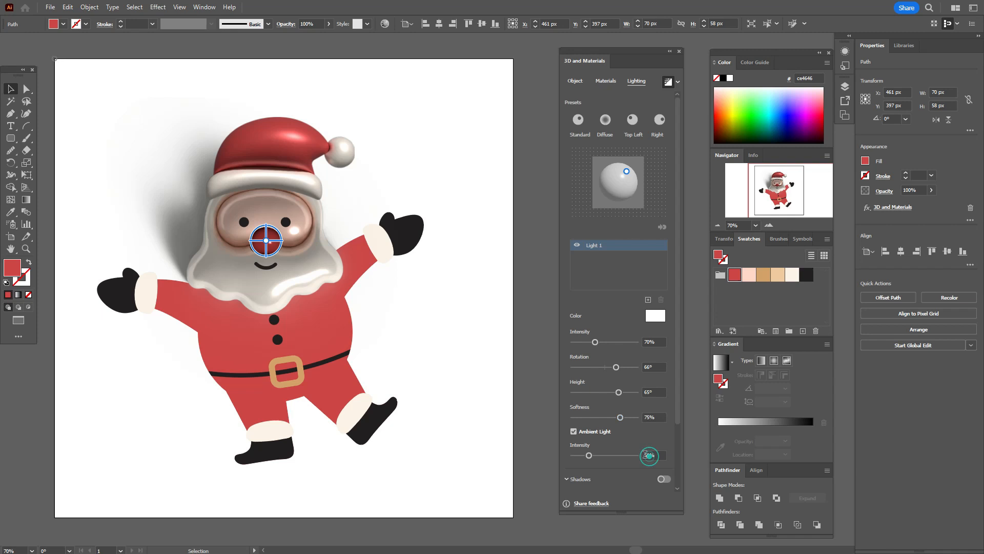
pyautogui.write('100')
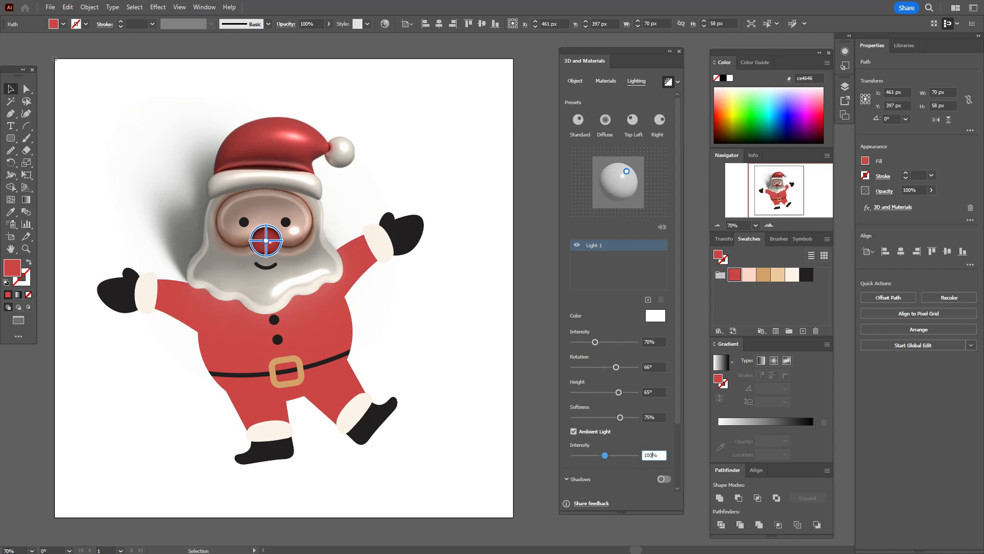
# Enable shadows behind the nose and slightly enlarge the shadow bounds
pyautogui.click(667, 480)
pyautogui.click(666, 480)
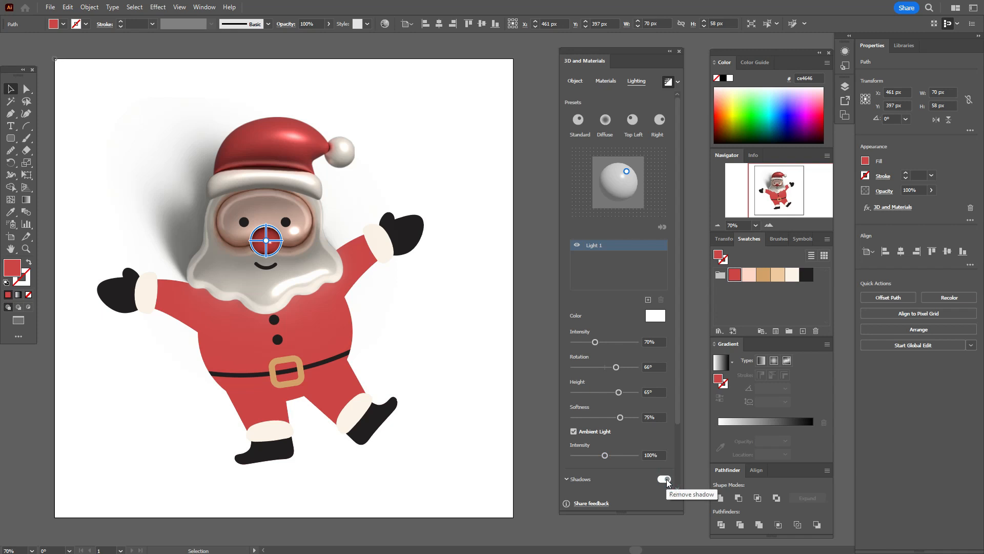
pyautogui.moveTo(678, 383); pyautogui.dragTo(681, 444)
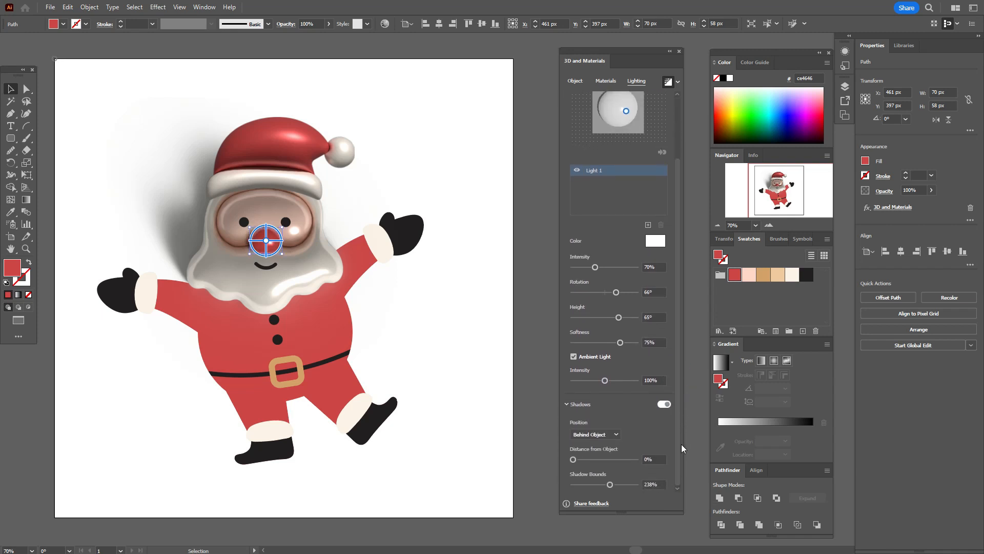
pyautogui.moveTo(610, 485); pyautogui.dragTo(611, 490)
pyautogui.click(515, 356)
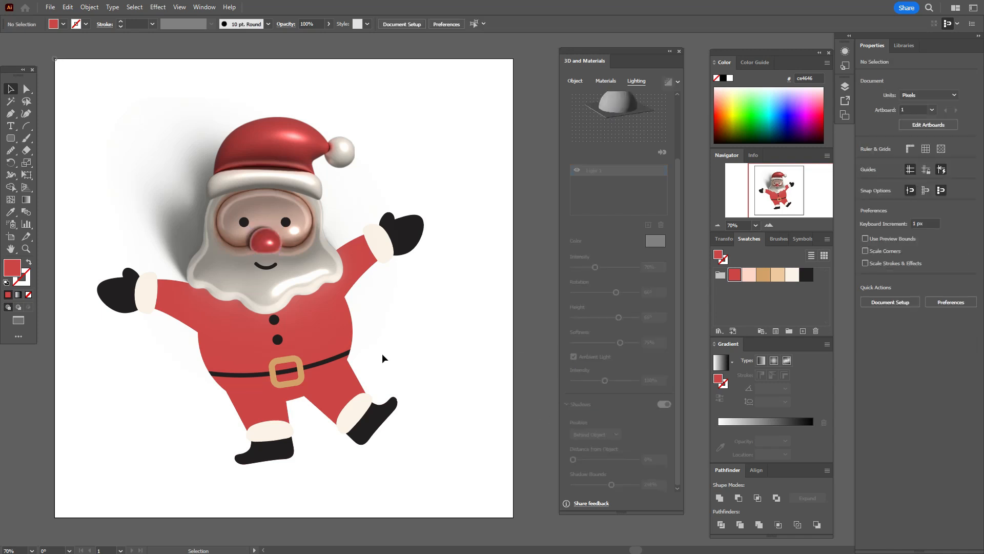
pyautogui.click(350, 338)
pyautogui.click(348, 386)
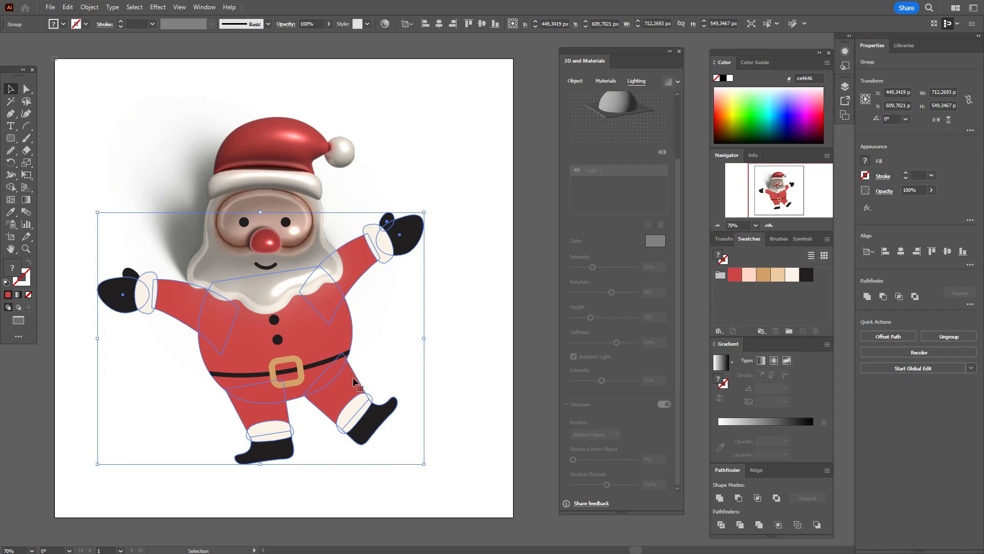
pyautogui.click(27, 89)
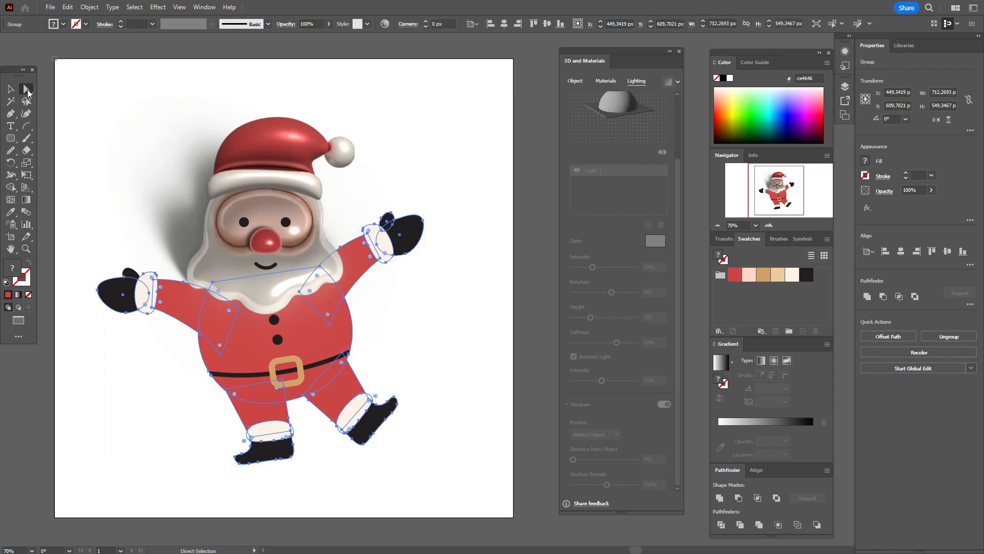
pyautogui.click(116, 112)
pyautogui.click(200, 306)
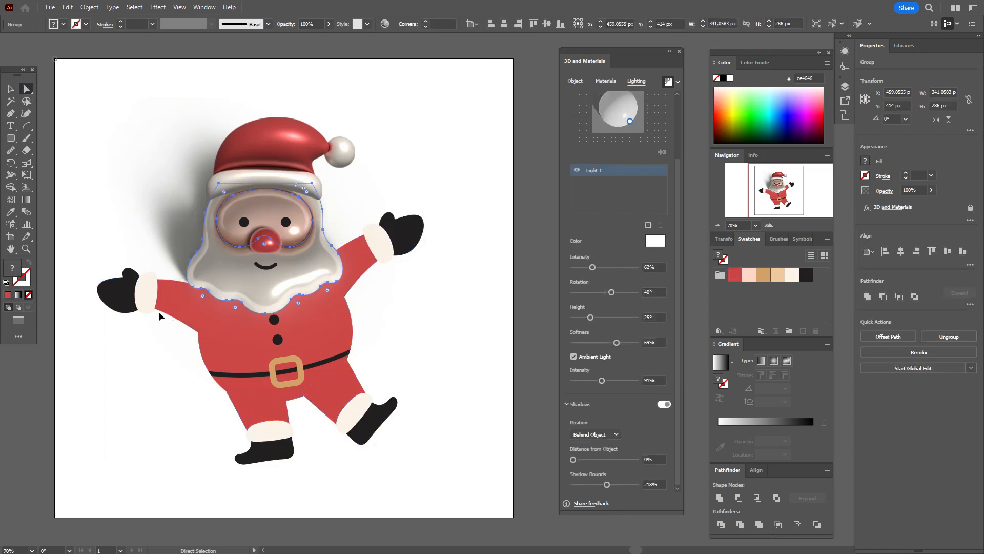
pyautogui.click(166, 309)
pyautogui.click(10, 89)
pyautogui.click(146, 104)
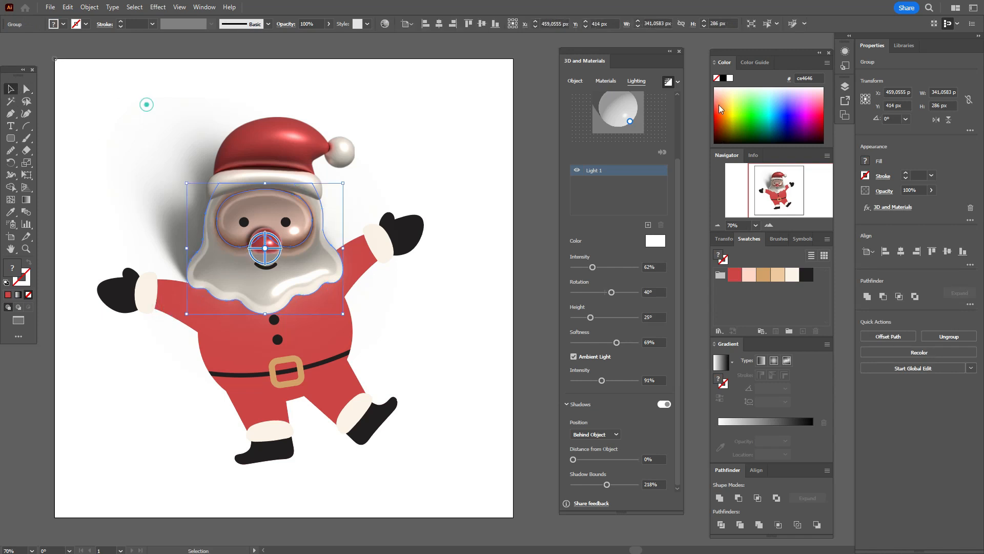
pyautogui.click(449, 101)
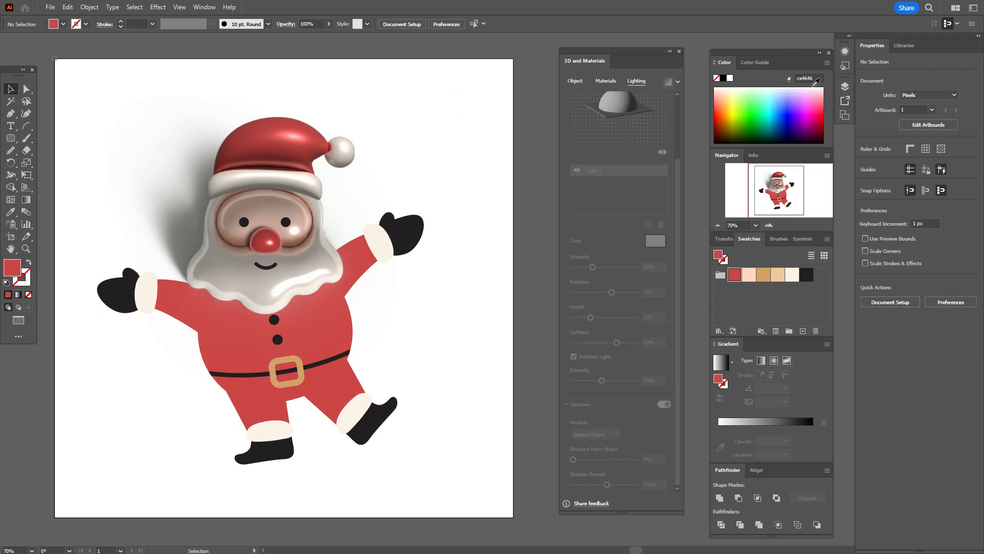
# Expand Layer 1 and lock the beard and face group
pyautogui.click(845, 86)
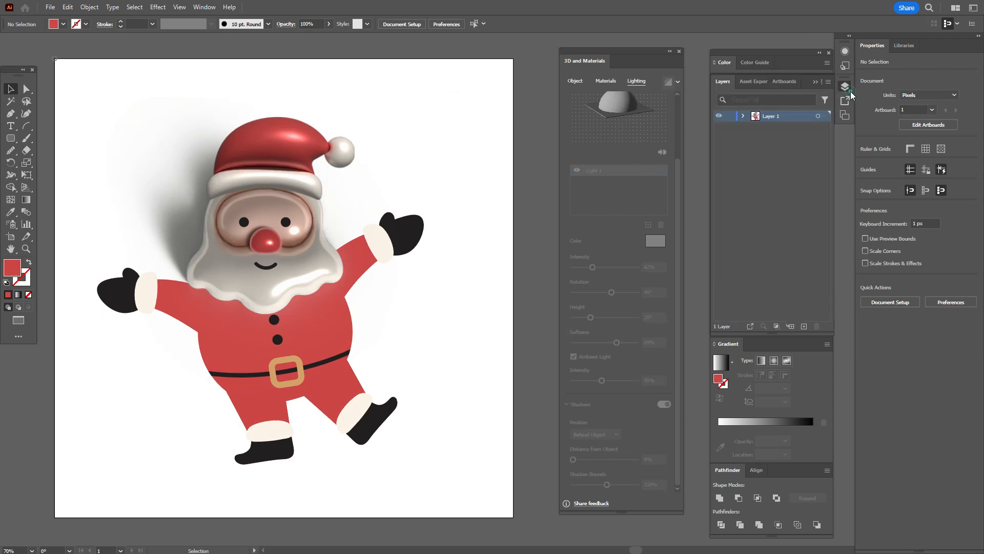
pyautogui.click(744, 116)
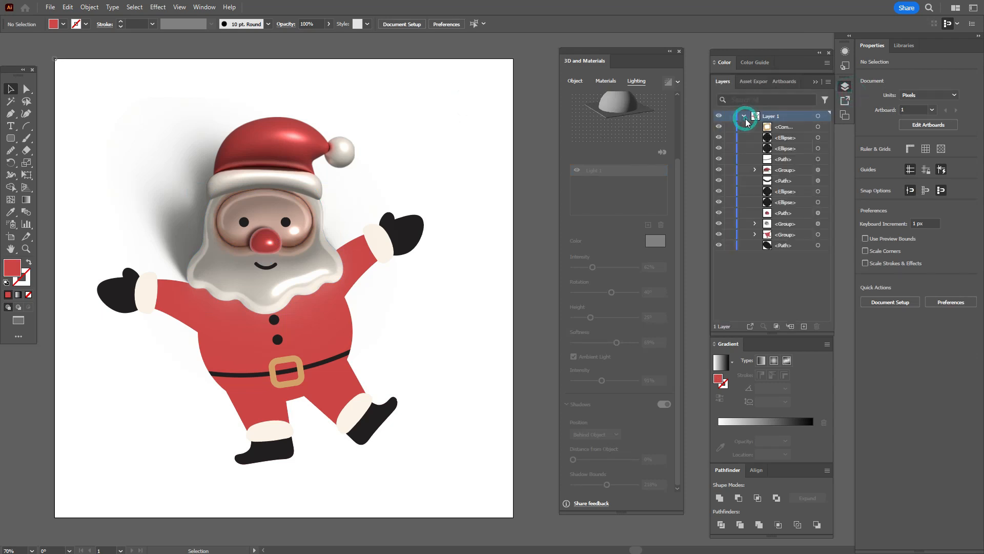
pyautogui.click(718, 224)
pyautogui.click(730, 224)
# Individually select the red sleeves and legs within the body group and set their fill colour to cc4848
pyautogui.click(27, 89)
pyautogui.click(165, 293)
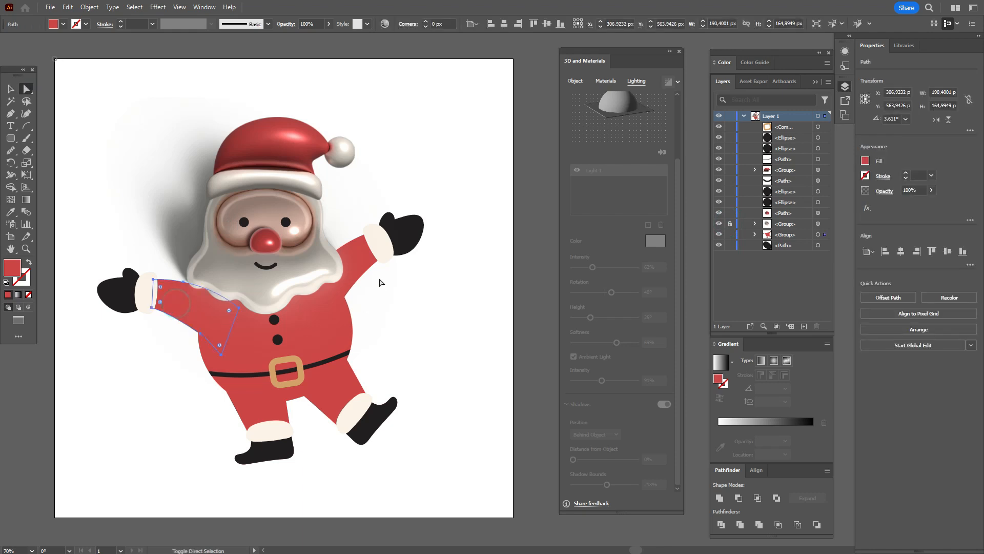
pyautogui.keyDown('shift'); pyautogui.click(335, 400); pyautogui.keyUp('shift')
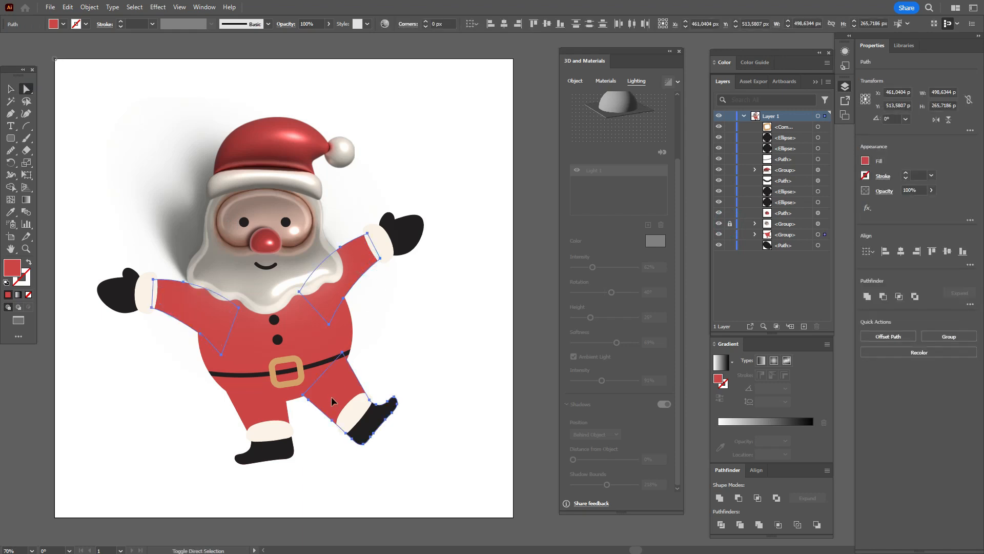
pyautogui.keyDown('shift'); pyautogui.click(259, 416); pyautogui.keyUp('shift')
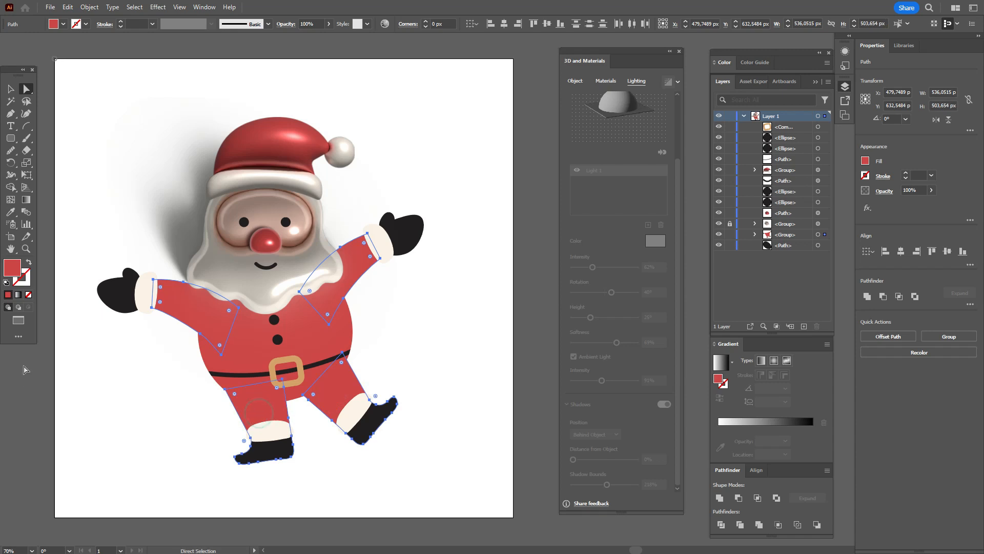
pyautogui.doubleClick(13, 267)
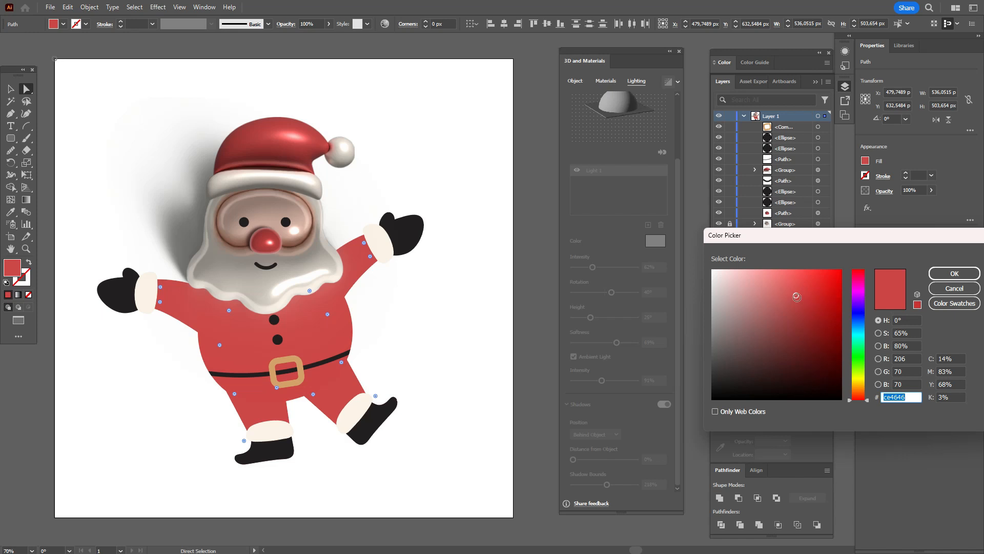
pyautogui.click(796, 298)
pyautogui.click(797, 296)
pyautogui.click(796, 296)
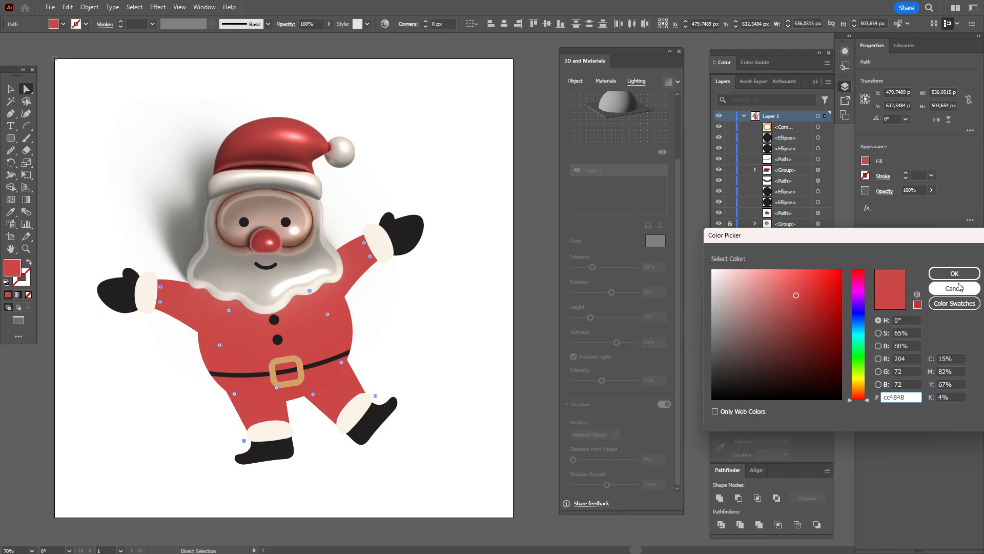
pyautogui.click(949, 278)
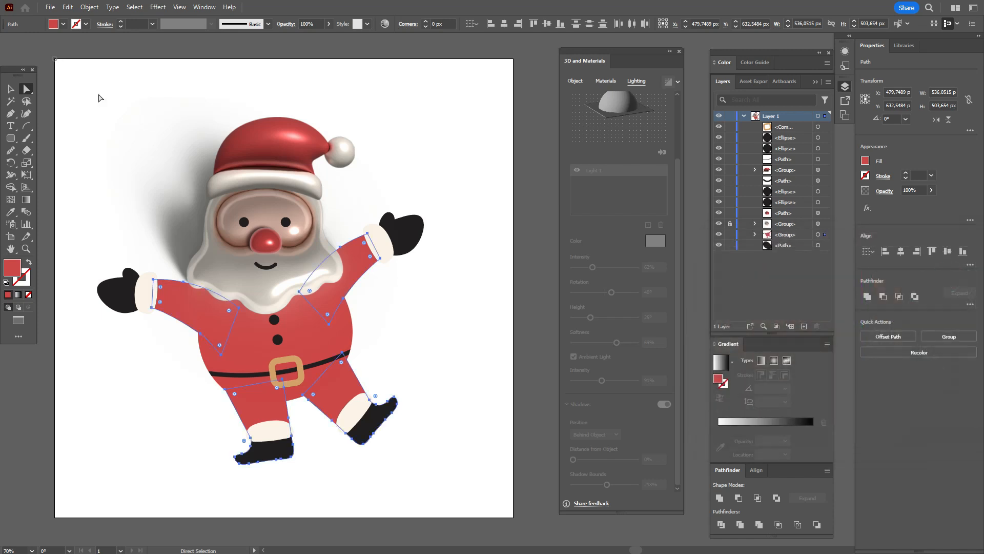
pyautogui.click(11, 90)
pyautogui.click(77, 110)
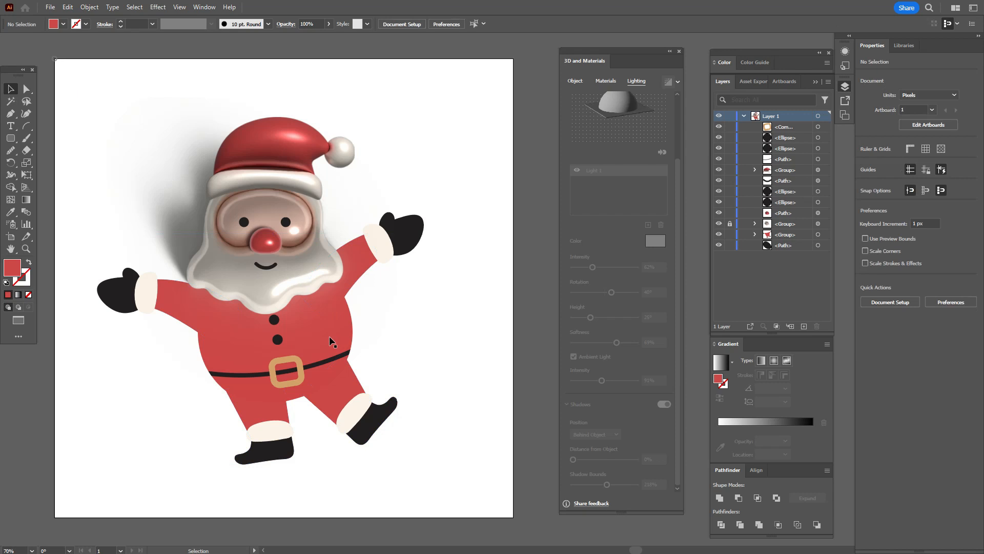
# Inflate the whole body group and turn on ray-traced rendering for it
pyautogui.click(330, 340)
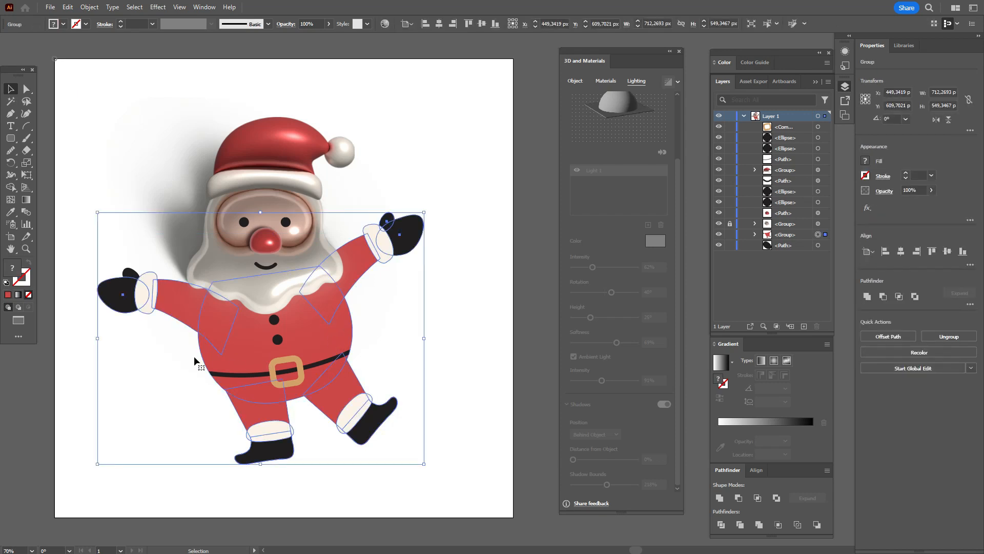
pyautogui.click(76, 394)
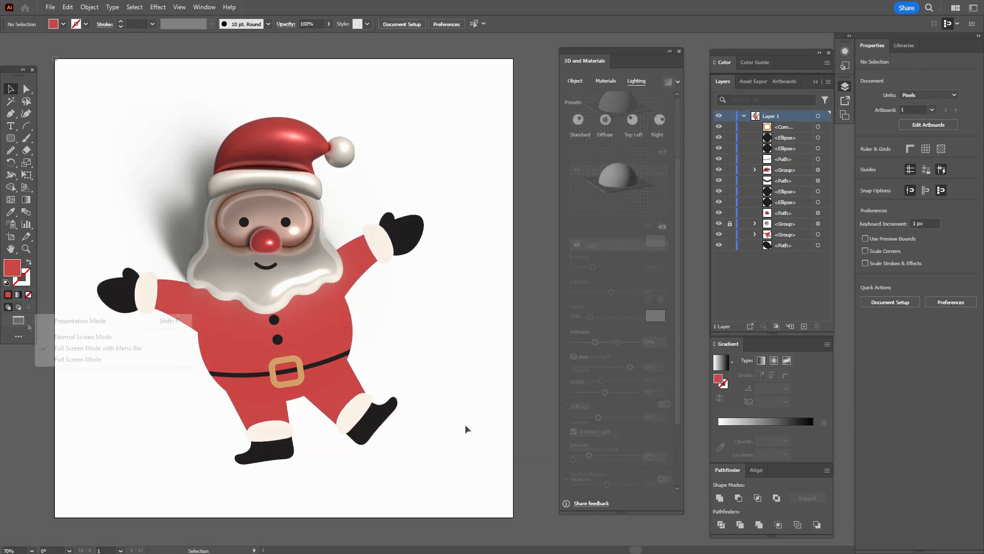
pyautogui.click(342, 340)
pyautogui.click(575, 81)
pyautogui.click(659, 123)
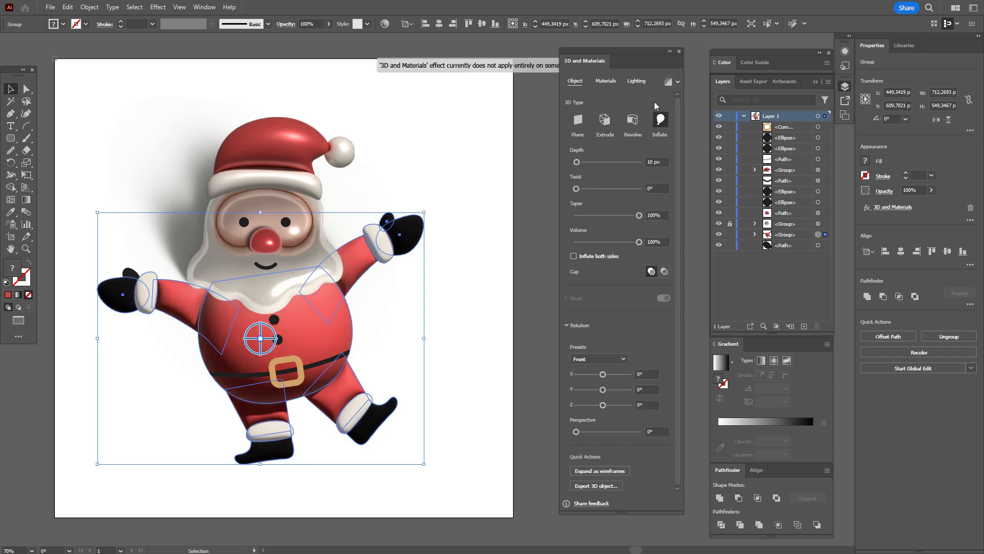
pyautogui.click(640, 83)
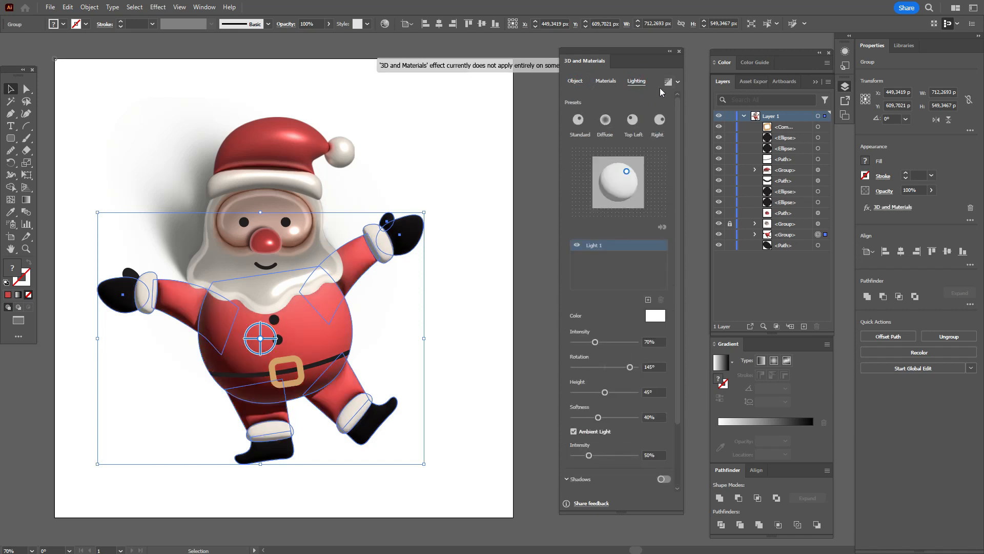
# Set the body group's material to roughness 0.4 and metallic 0.6
pyautogui.click(610, 83)
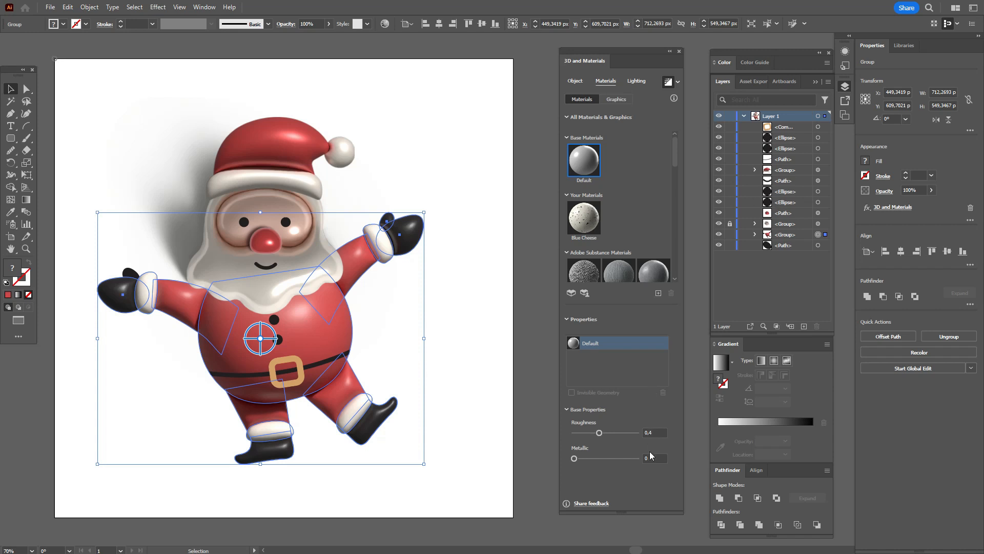
pyautogui.click(653, 433)
pyautogui.press('BackSpace')
pyautogui.write('29')
pyautogui.click(573, 458)
pyautogui.moveTo(574, 460); pyautogui.dragTo(610, 470)
pyautogui.press('BackSpace')
pyautogui.press('BackSpace')
pyautogui.write('4')
pyautogui.press('Return')
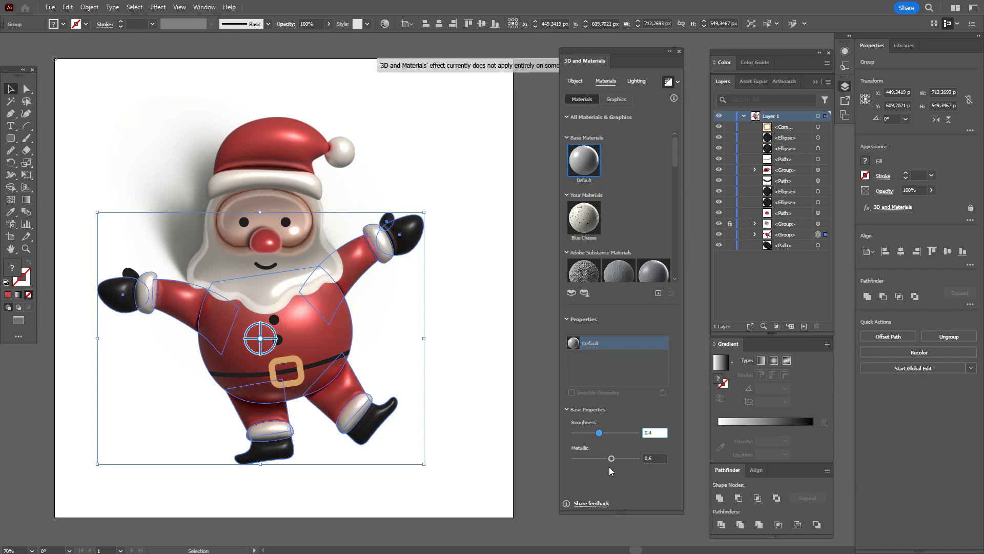
pyautogui.click(636, 81)
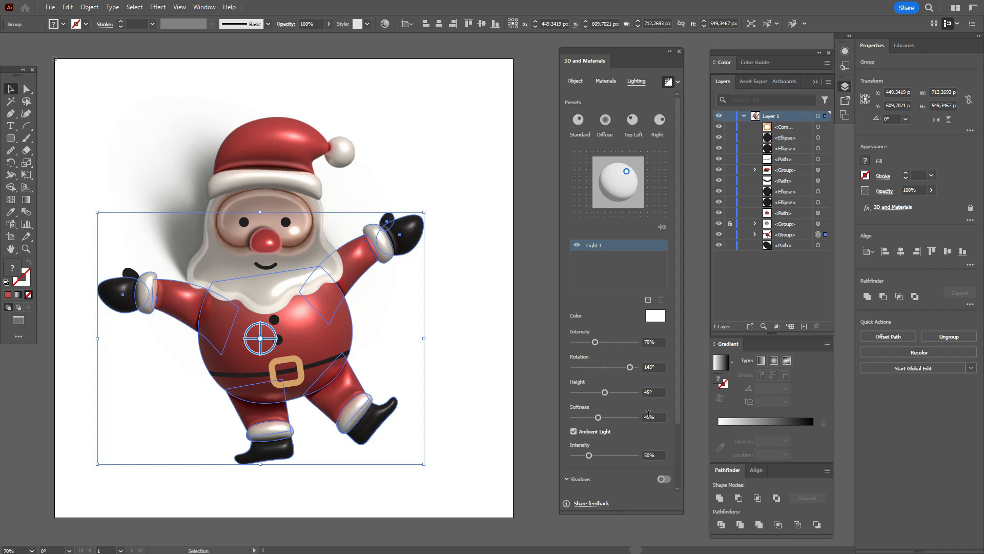
pyautogui.click(516, 361)
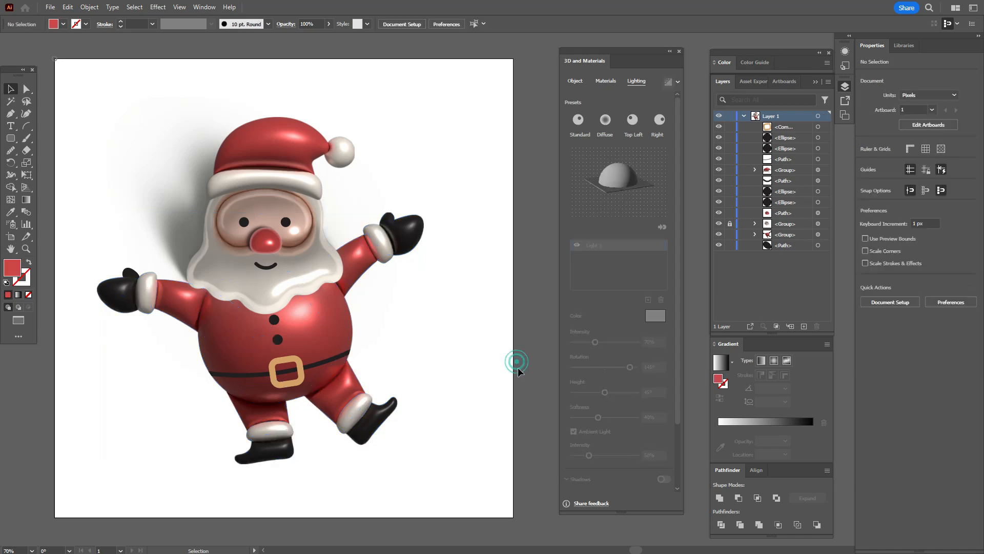
# Switch both eyes to a blending mode that mixes their black fill with the face
pyautogui.click(11, 248)
pyautogui.moveTo(162, 274); pyautogui.dragTo(181, 286)
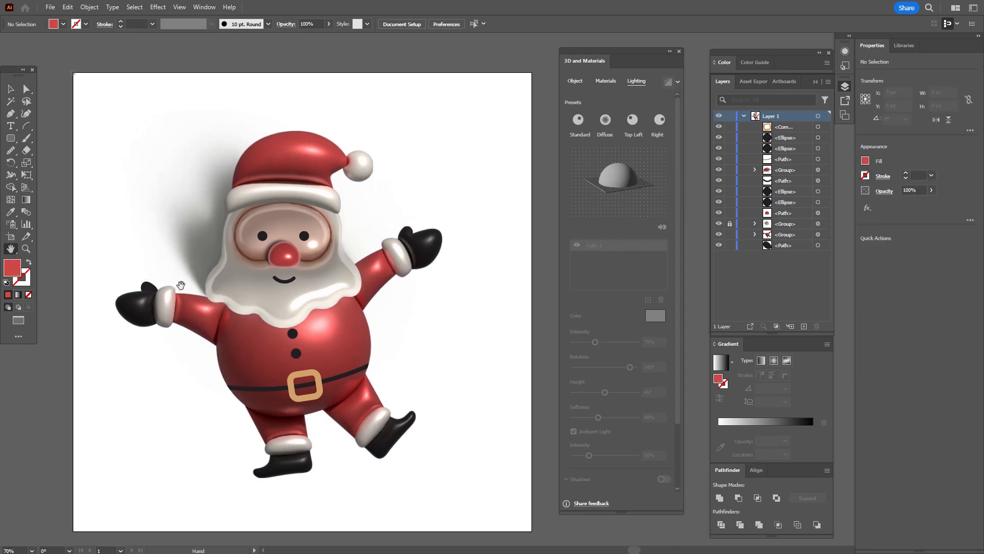
pyautogui.click(11, 89)
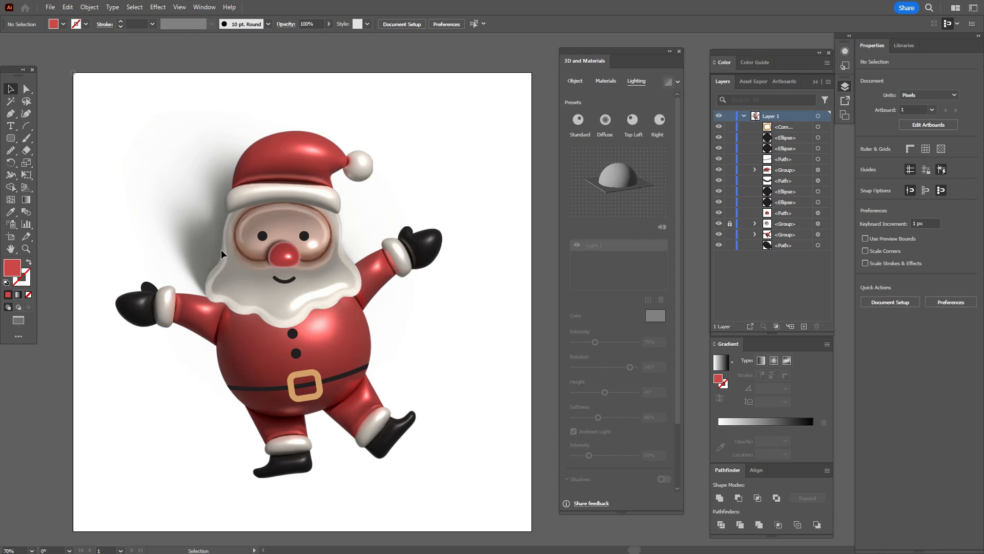
pyautogui.click(265, 237)
pyautogui.keyDown('shift'); pyautogui.click(303, 236); pyautogui.keyUp('shift')
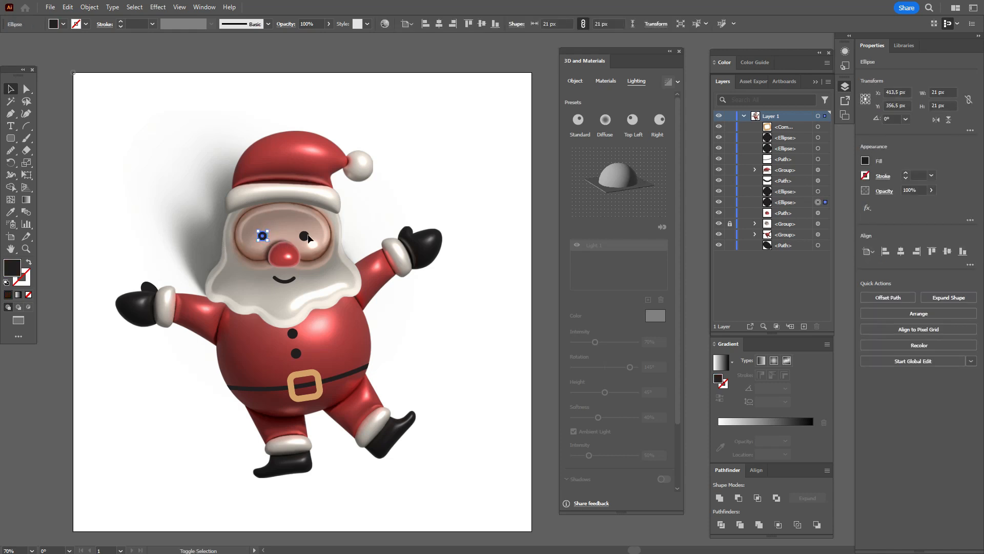
pyautogui.click(885, 191)
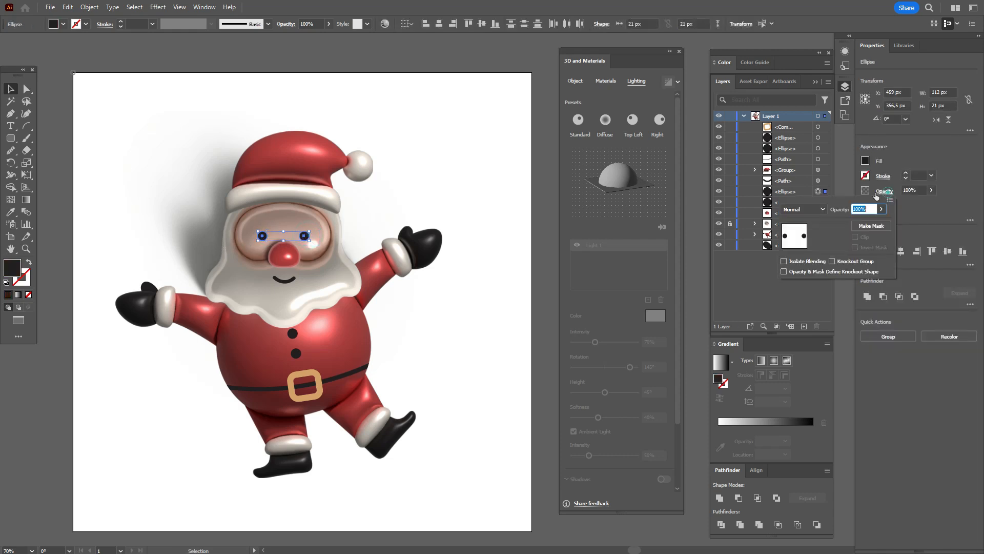
pyautogui.click(803, 210)
pyautogui.click(817, 209)
pyautogui.click(481, 317)
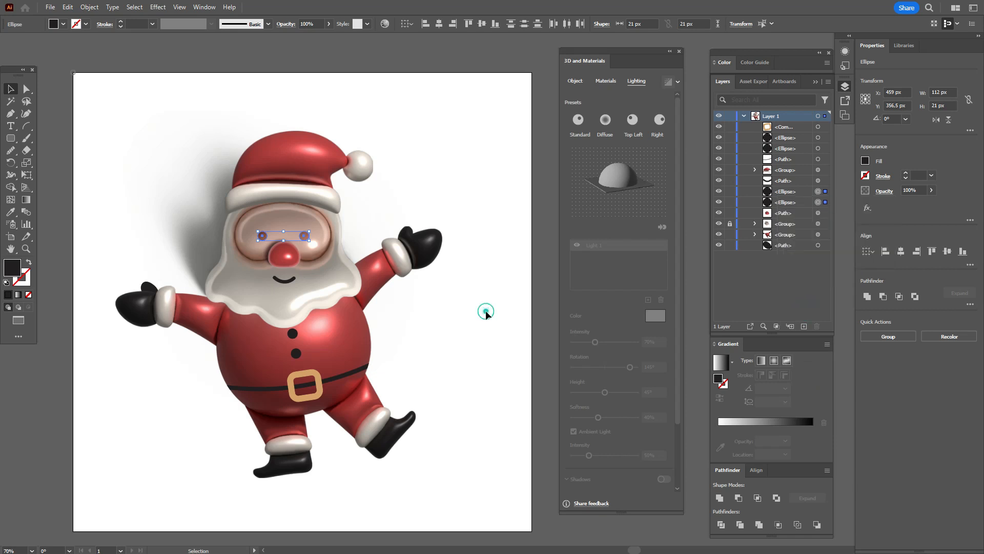
# Set the blending mode of both round coat buttons to Overlay
pyautogui.click(293, 334)
pyautogui.keyDown('shift'); pyautogui.click(296, 353); pyautogui.keyUp('shift')
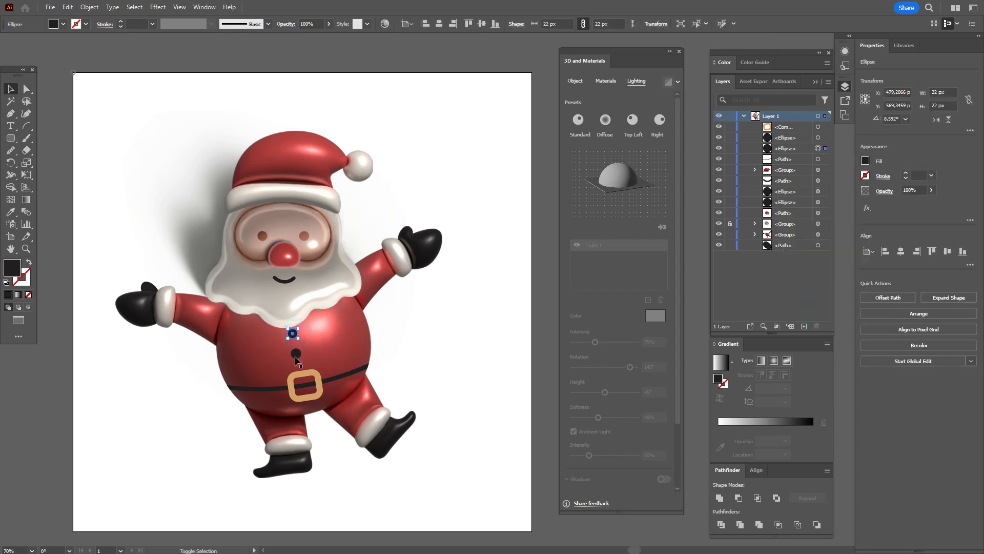
pyautogui.click(885, 191)
pyautogui.click(812, 210)
pyautogui.click(806, 306)
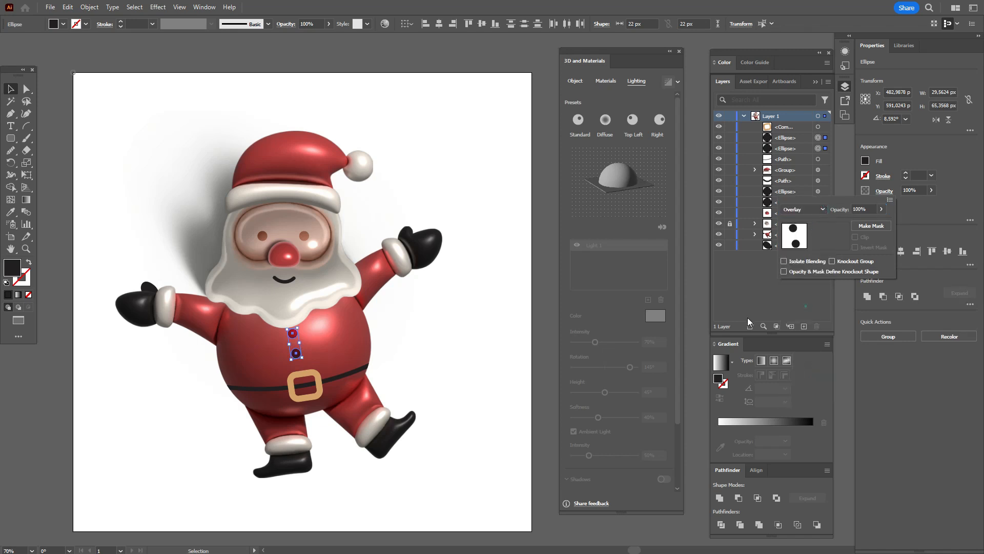
pyautogui.click(501, 326)
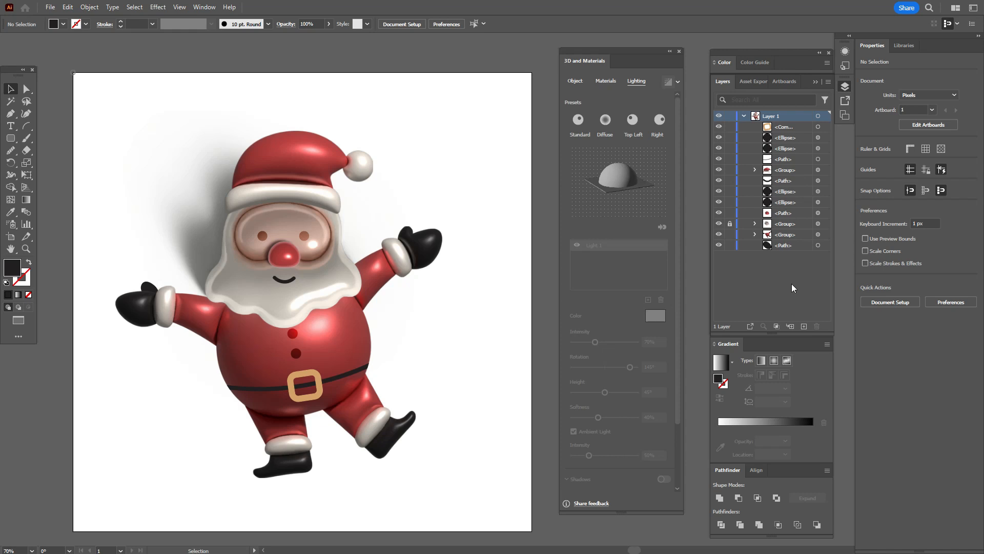
# Draw a 999 px red ce4646 background square covering the artboard and send it behind the Santa
pyautogui.click(845, 86)
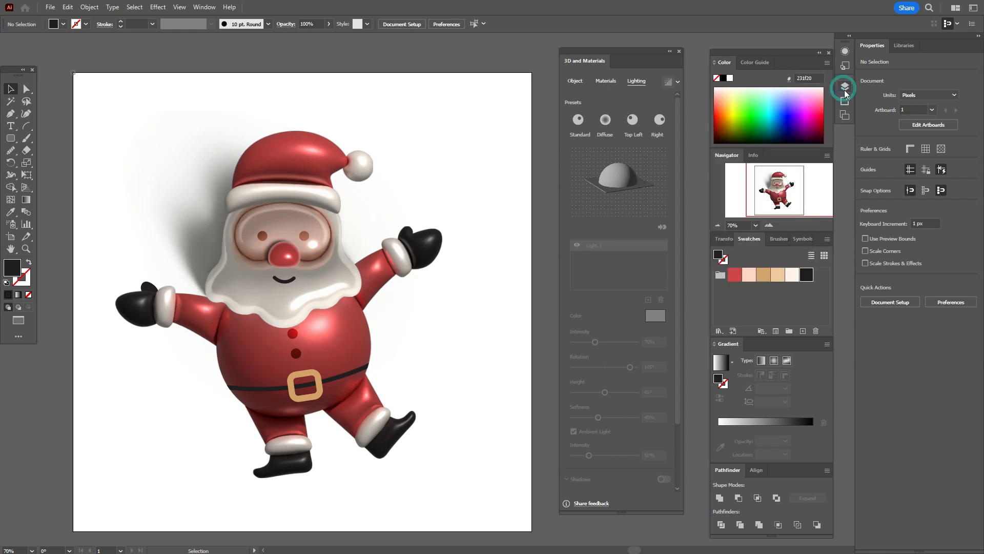
pyautogui.click(735, 274)
pyautogui.click(10, 138)
pyautogui.click(51, 139)
pyautogui.moveTo(68, 73)
pyautogui.mouseDown()
pyautogui.moveTo(491, 513)
pyautogui.moveTo(532, 530)
pyautogui.mouseUp()
pyautogui.press('v')
pyautogui.rightClick(432, 304)
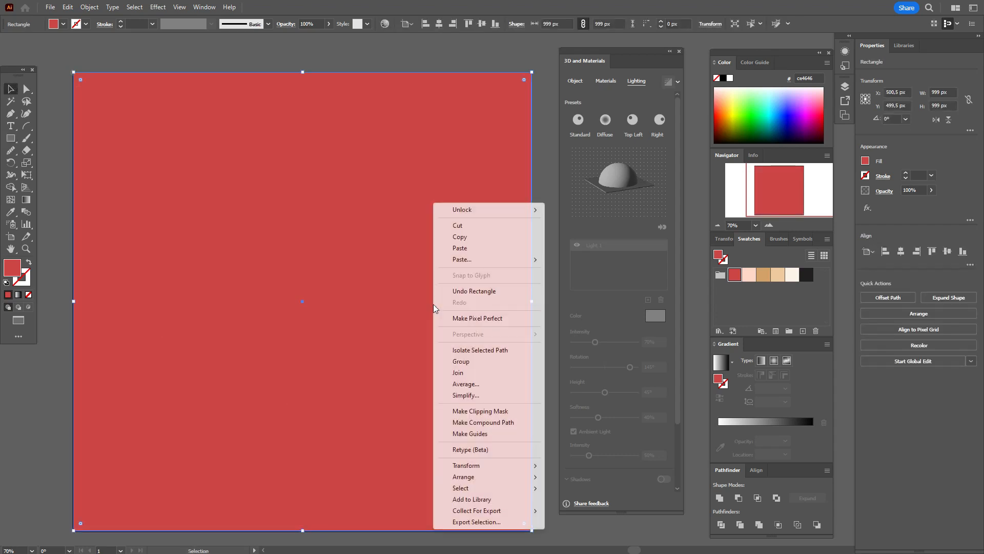
pyautogui.moveTo(491, 477)
pyautogui.click(573, 508)
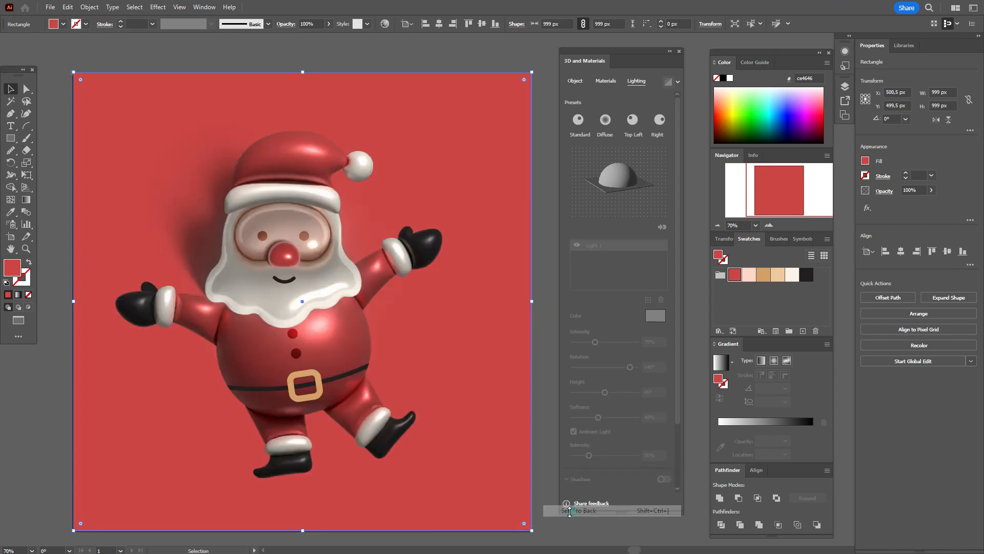
pyautogui.click(379, 61)
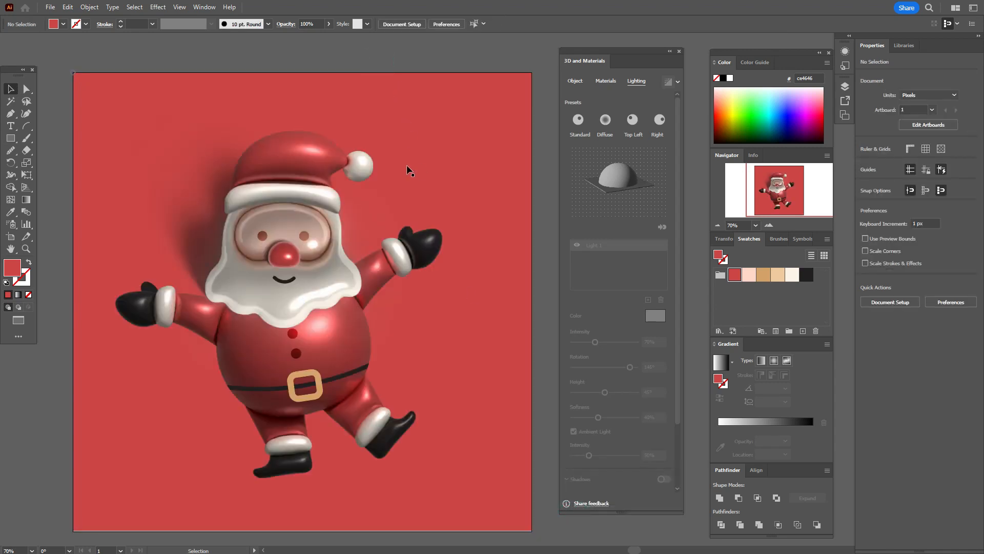
# Close the 3D and Materials panel and set the document raster effects resolution to High (300 ppi)
pyautogui.click(26, 249)
pyautogui.click(359, 297)
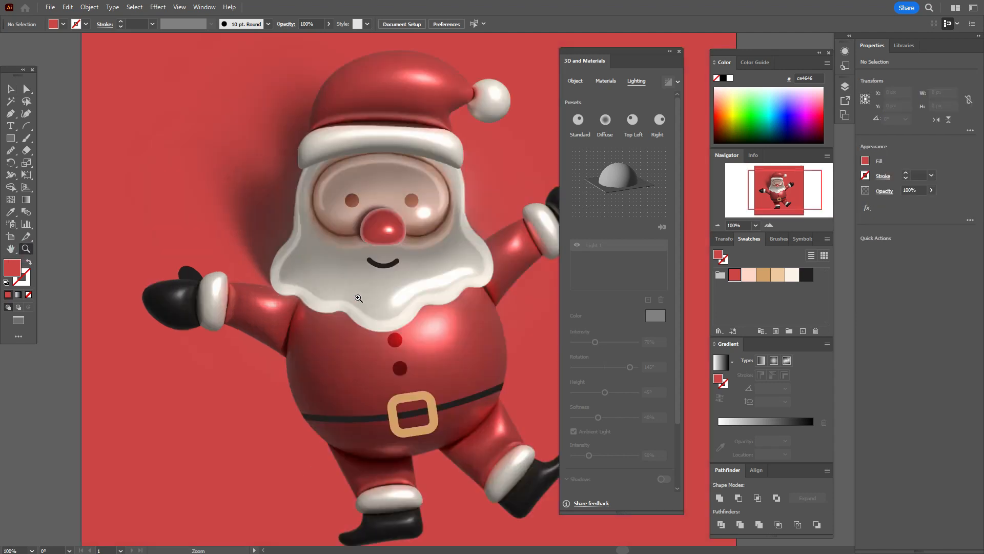
pyautogui.click(11, 249)
pyautogui.moveTo(400, 323); pyautogui.dragTo(335, 331)
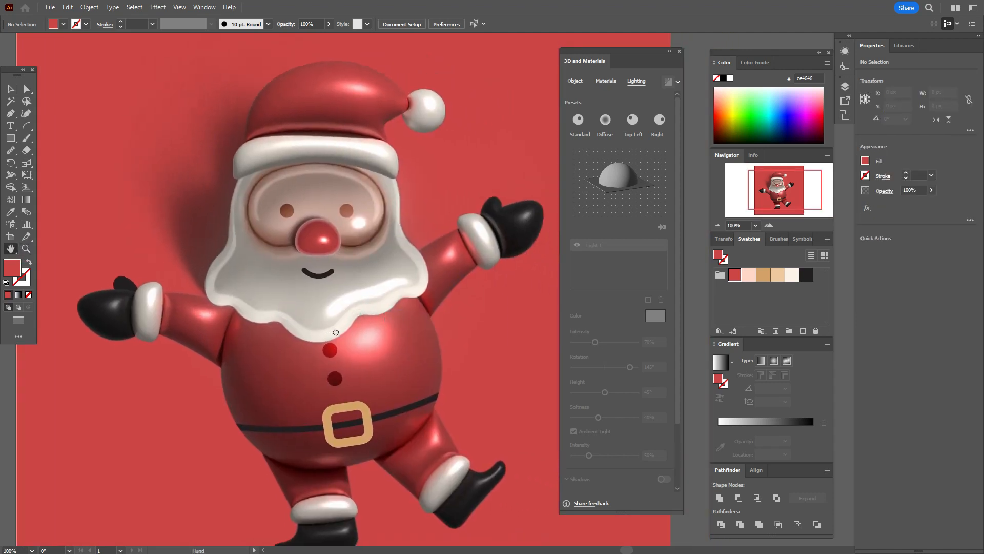
pyautogui.click(679, 52)
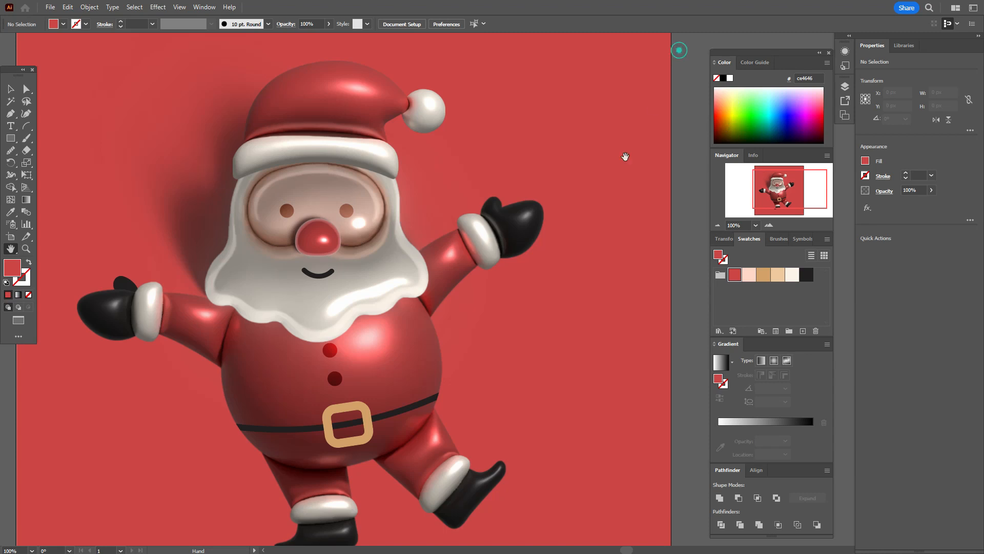
pyautogui.moveTo(463, 261); pyautogui.dragTo(494, 270)
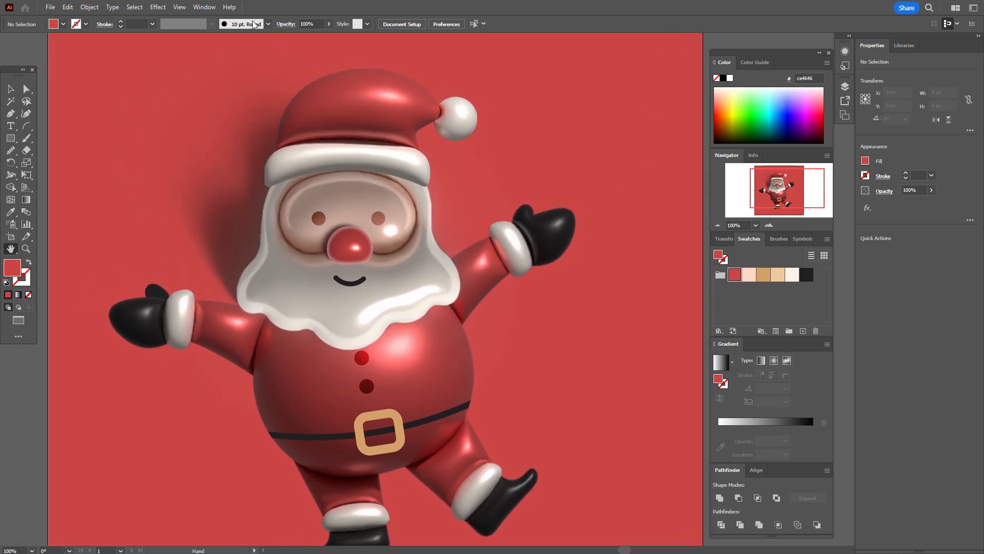
pyautogui.click(160, 6)
pyautogui.click(189, 42)
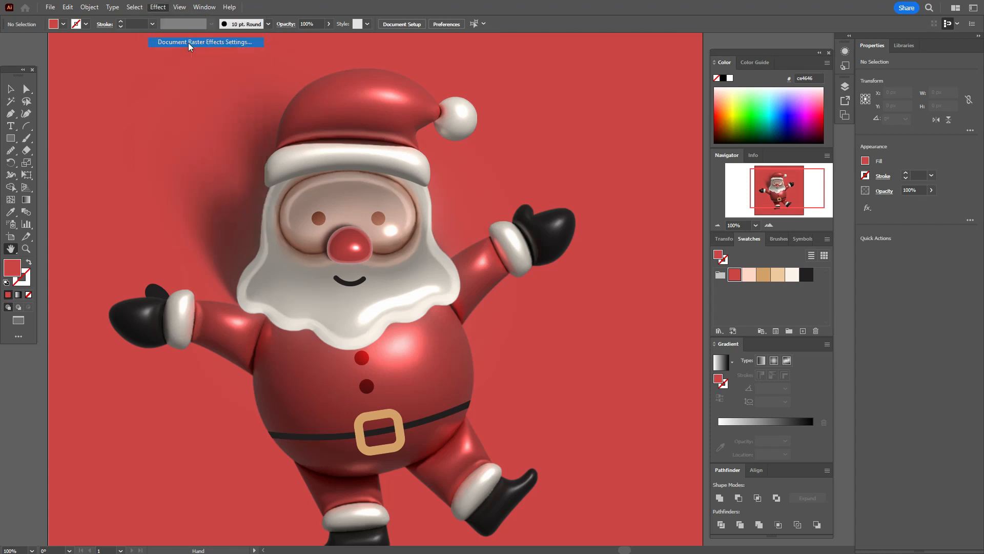
pyautogui.click(519, 186)
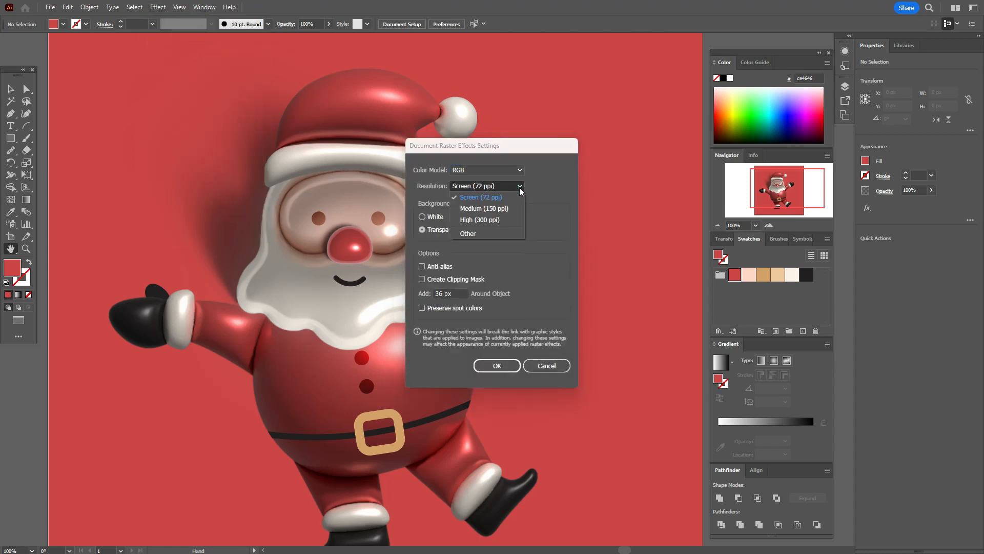
pyautogui.click(500, 220)
pyautogui.click(511, 367)
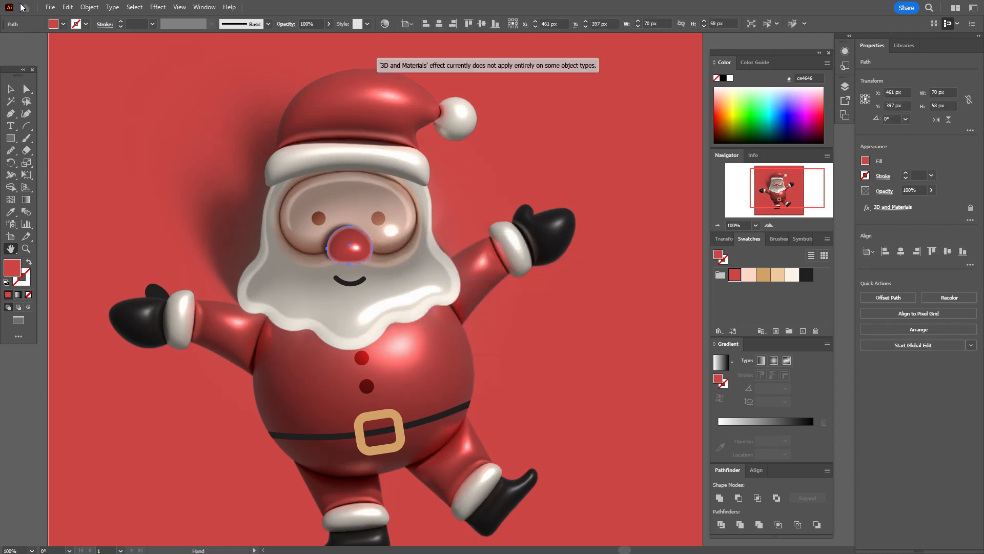
# Unlock the locked group, select all Santa parts without the red background, and expand their appearance
pyautogui.click(10, 93)
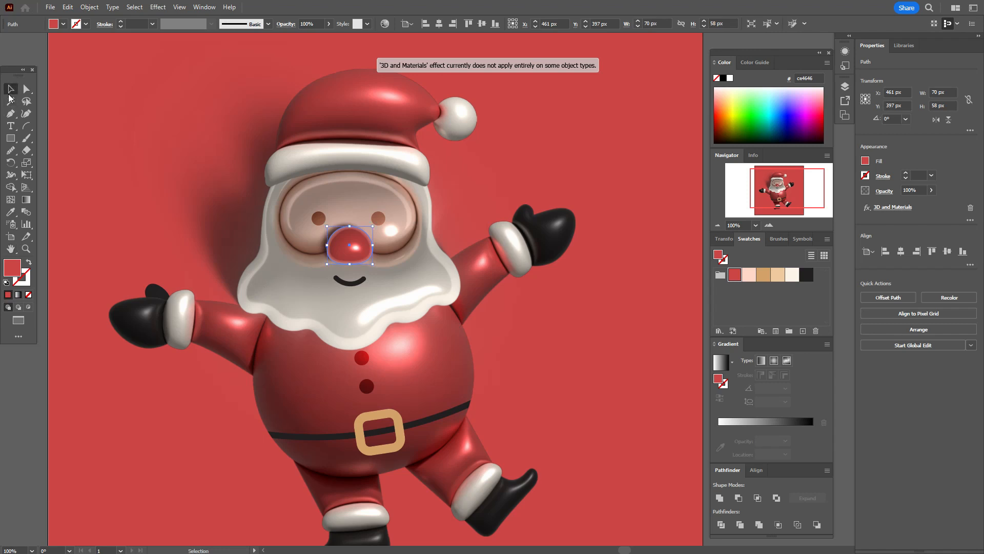
pyautogui.click(33, 55)
pyautogui.hotkey('ctrl', '-')
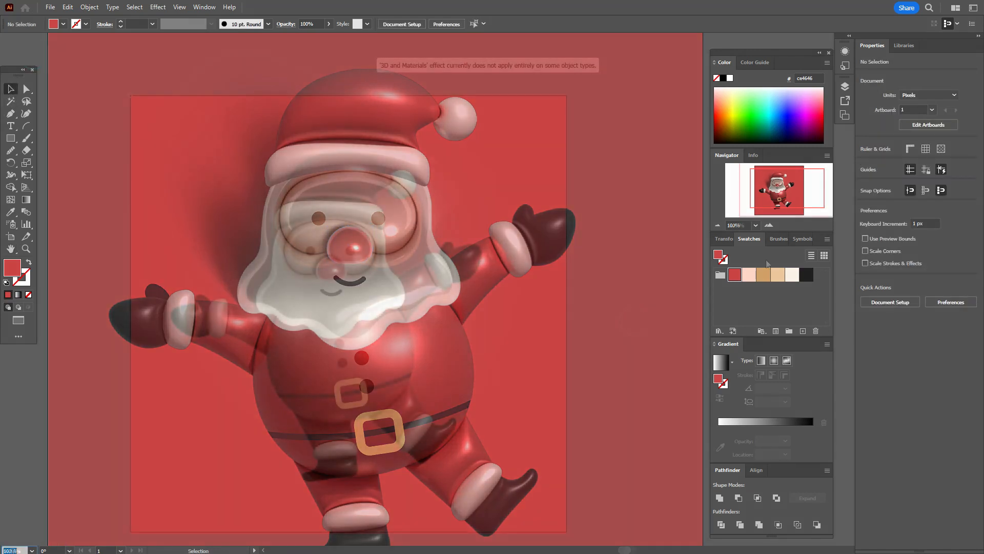
pyautogui.click(845, 87)
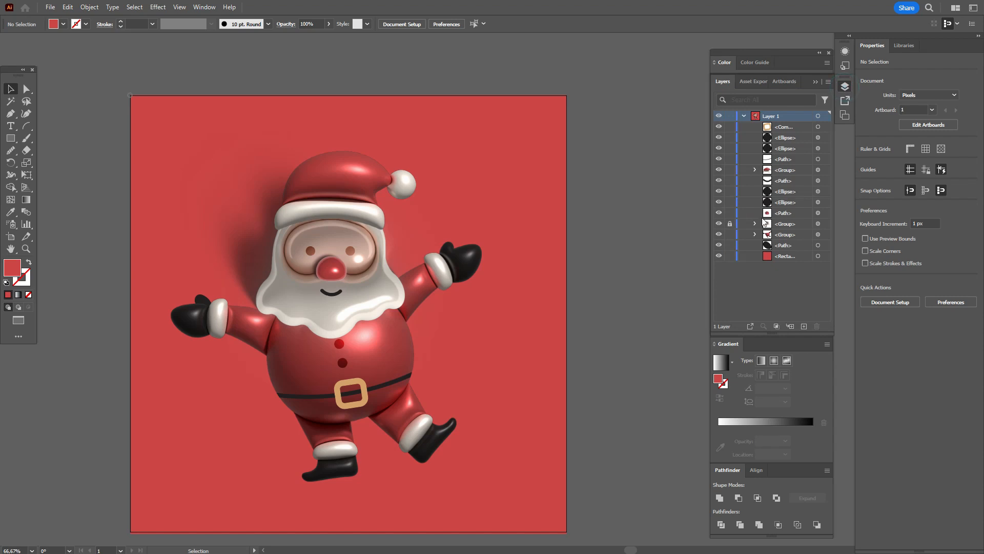
pyautogui.click(731, 224)
pyautogui.moveTo(144, 88); pyautogui.dragTo(505, 480)
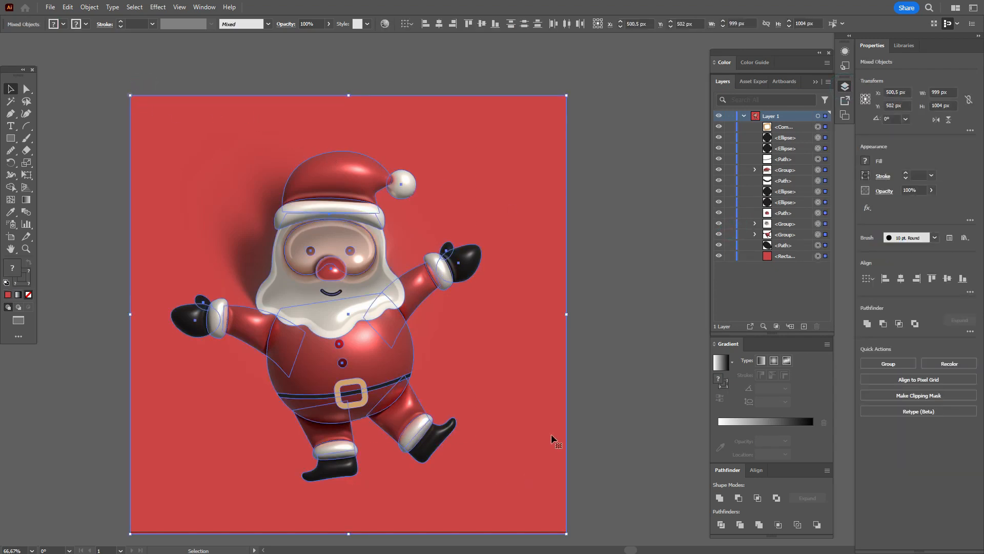
pyautogui.moveTo(590, 405); pyautogui.dragTo(538, 432)
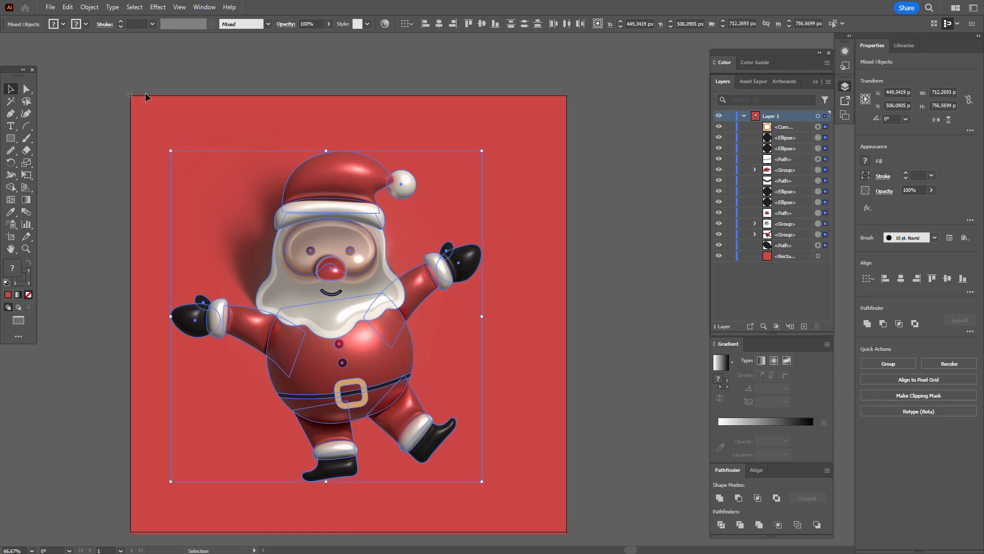
pyautogui.click(89, 7)
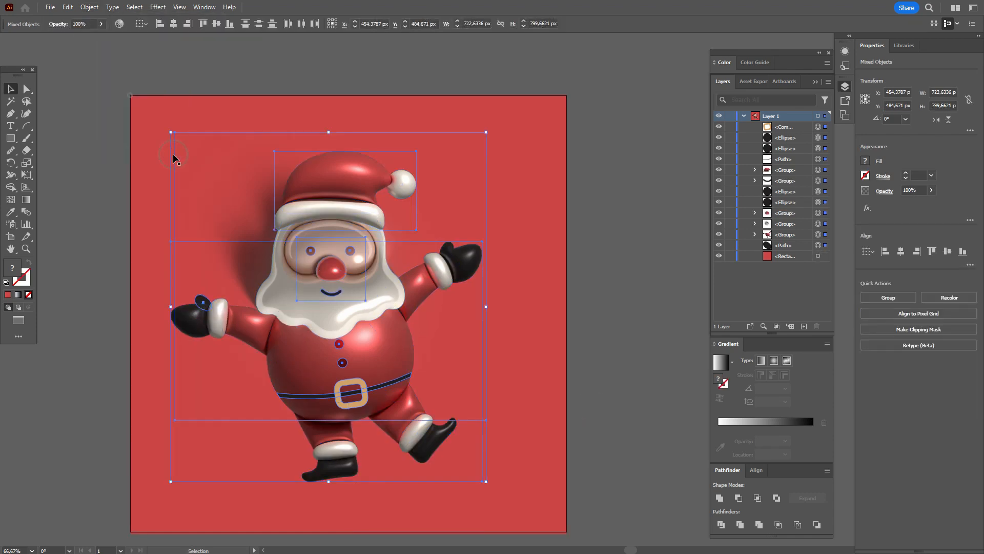
# Group the expanded Santa parts and move the group slightly down on the artboard
pyautogui.rightClick(365, 316)
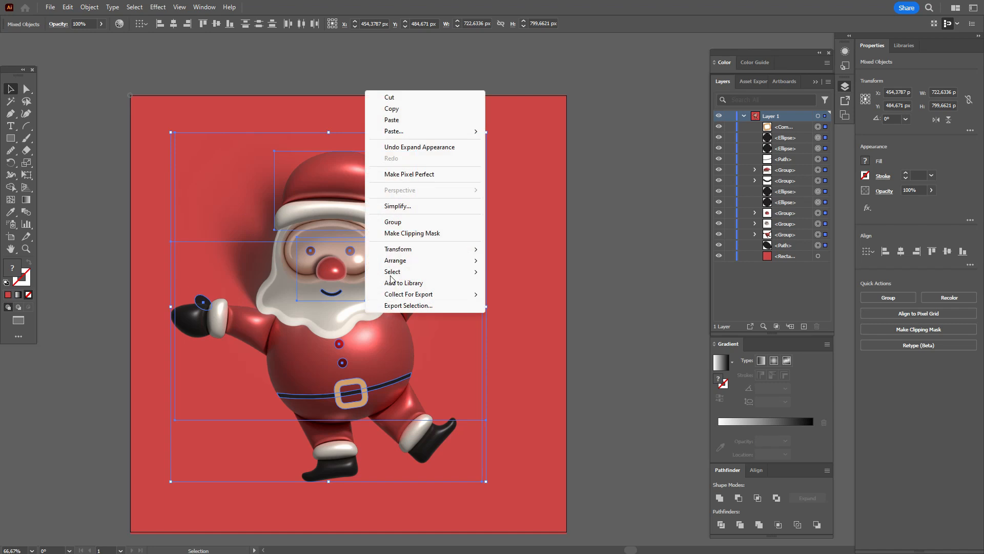
pyautogui.click(398, 221)
pyautogui.moveTo(351, 304); pyautogui.dragTo(349, 331)
pyautogui.click(575, 301)
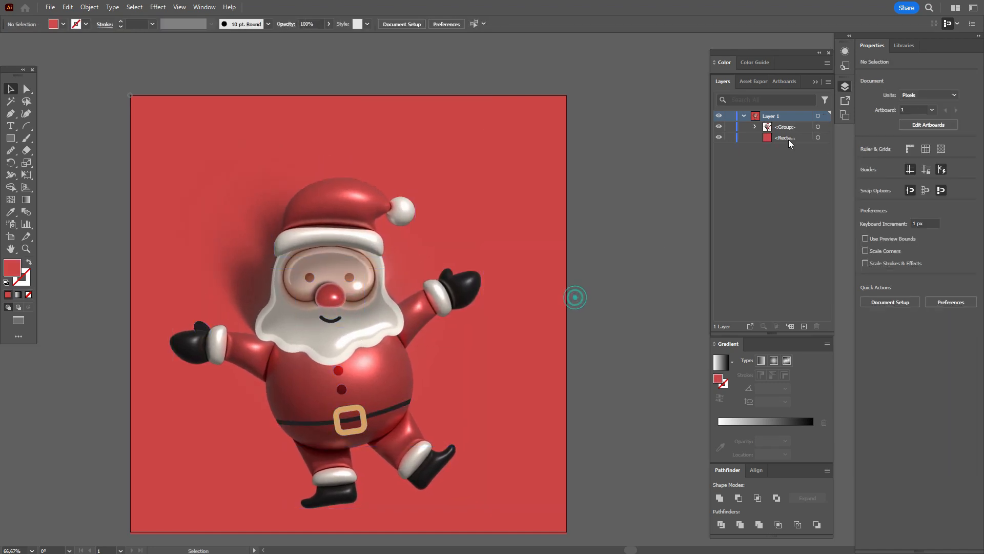
# Draw a straight efc99e string from the artboard's upper edge to the top of the hat and apply the 3 pt. Round brush
pyautogui.click(846, 85)
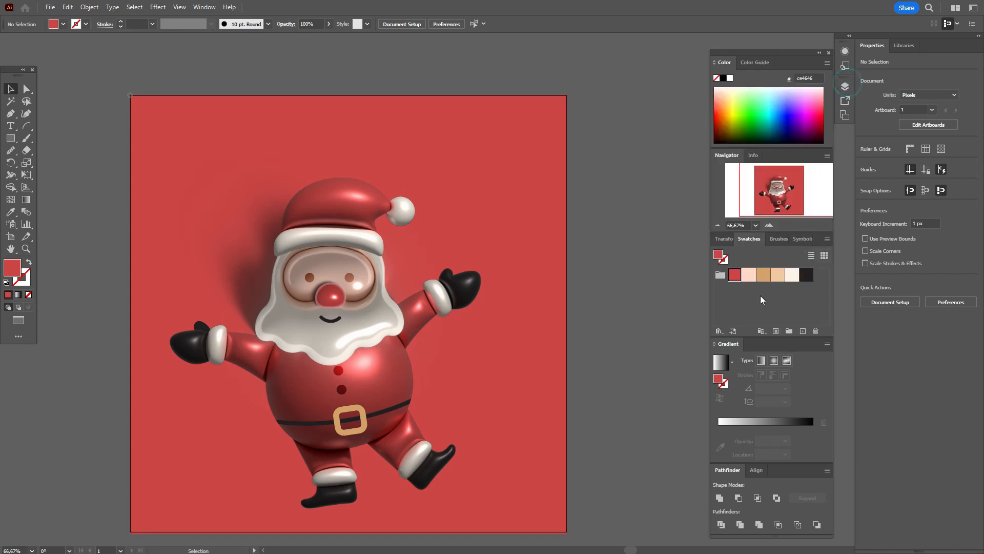
pyautogui.click(778, 275)
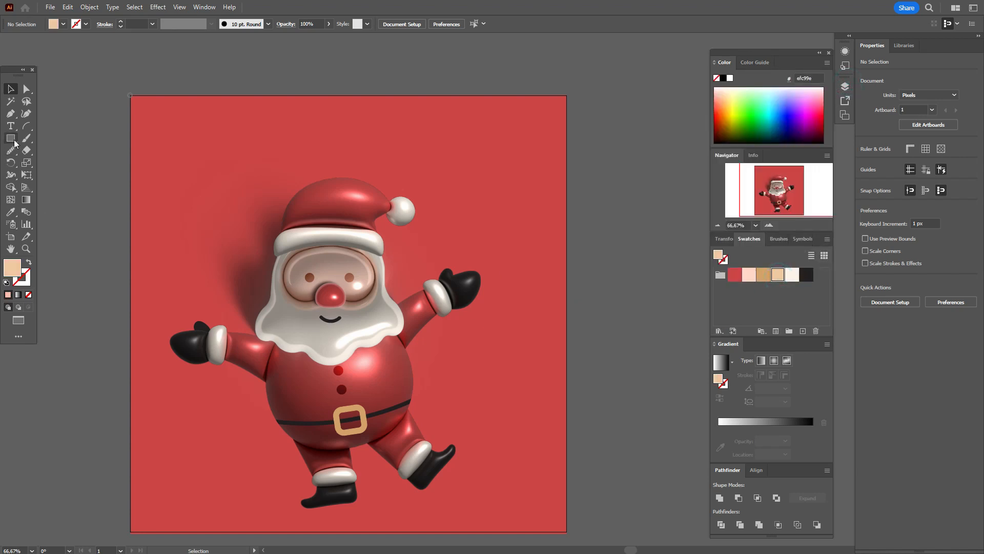
pyautogui.click(10, 114)
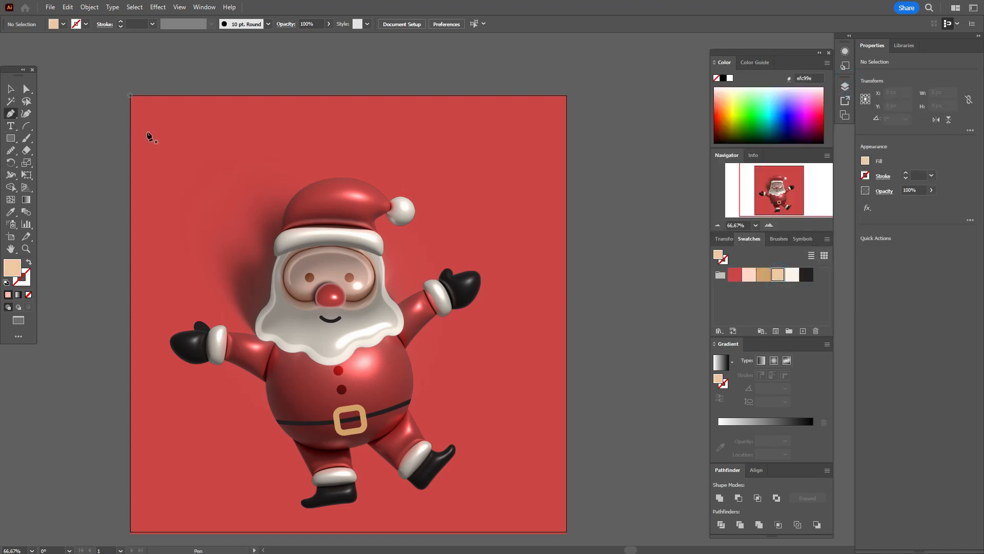
pyautogui.click(337, 96)
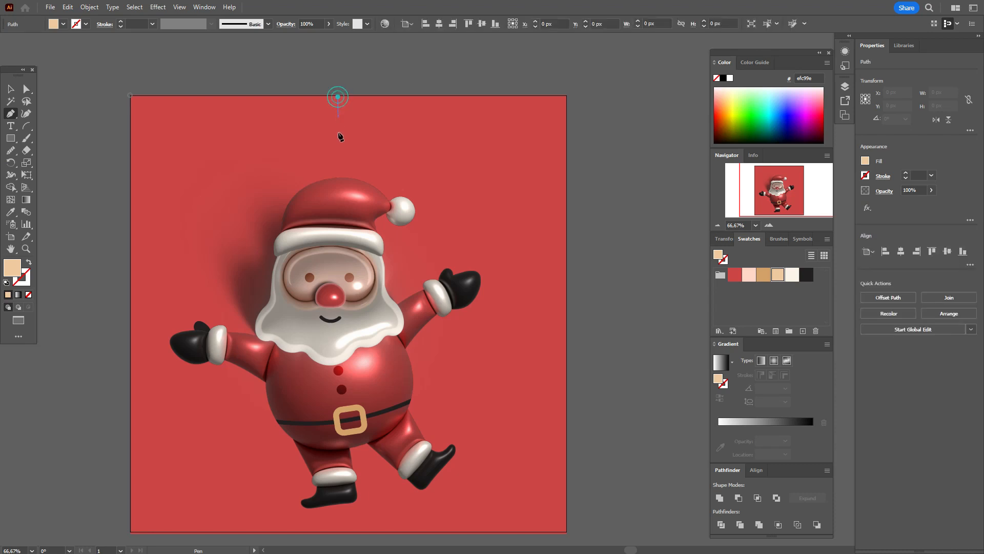
pyautogui.click(340, 180)
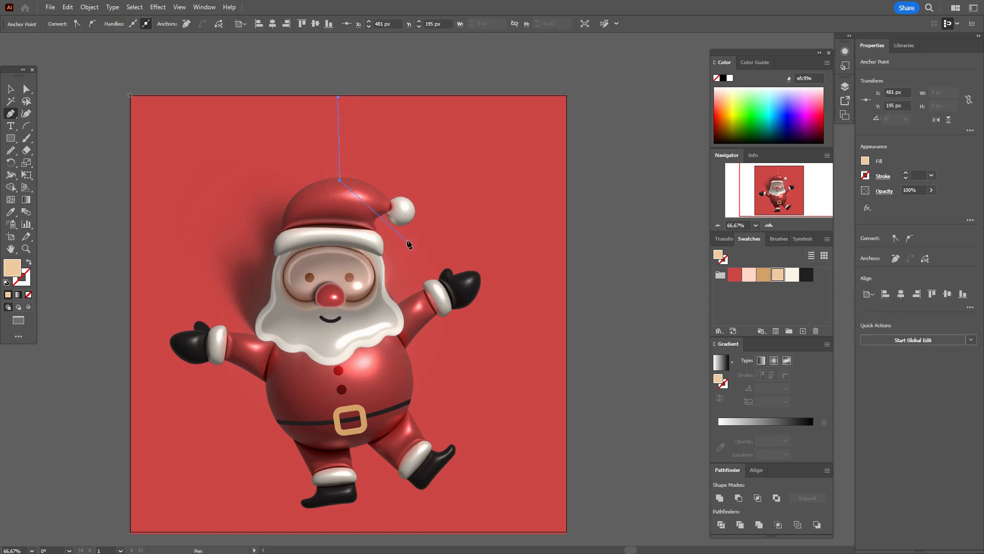
pyautogui.click(773, 239)
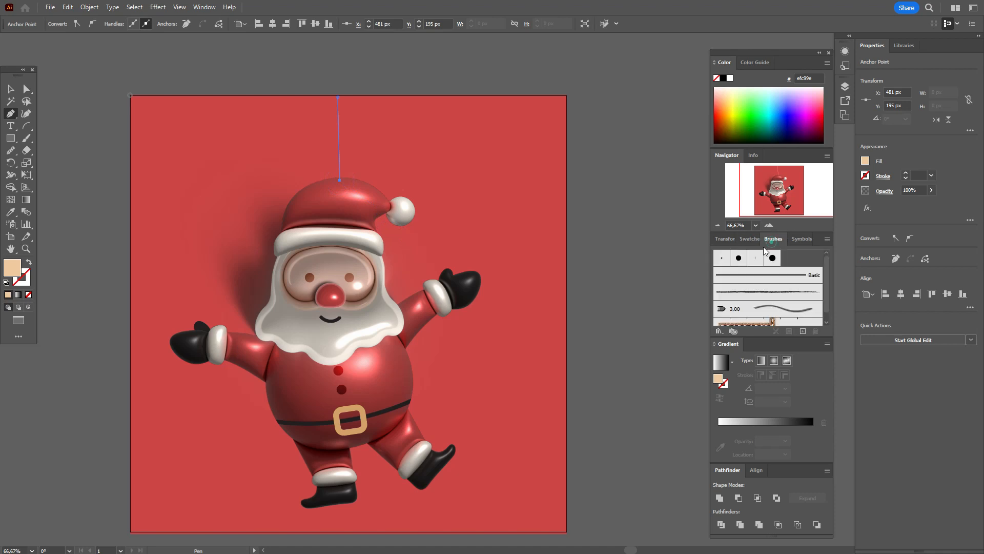
pyautogui.click(724, 260)
pyautogui.click(22, 91)
pyautogui.click(338, 99)
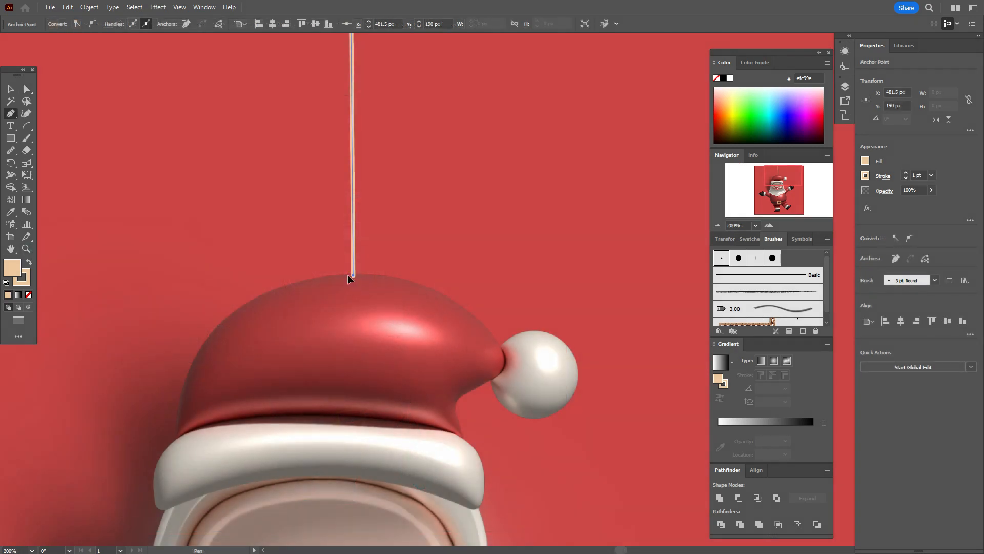
# Draw a closed teardrop loop beside the string's lower end, without fill and stroked with the 3 pt. Round brush in efc99e
pyautogui.click(349, 276)
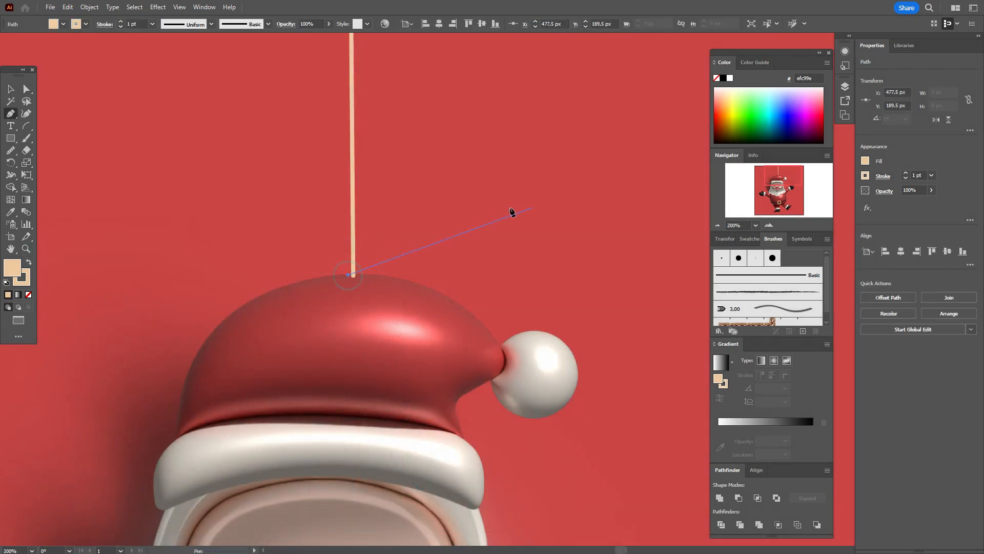
pyautogui.moveTo(522, 239); pyautogui.dragTo(531, 268)
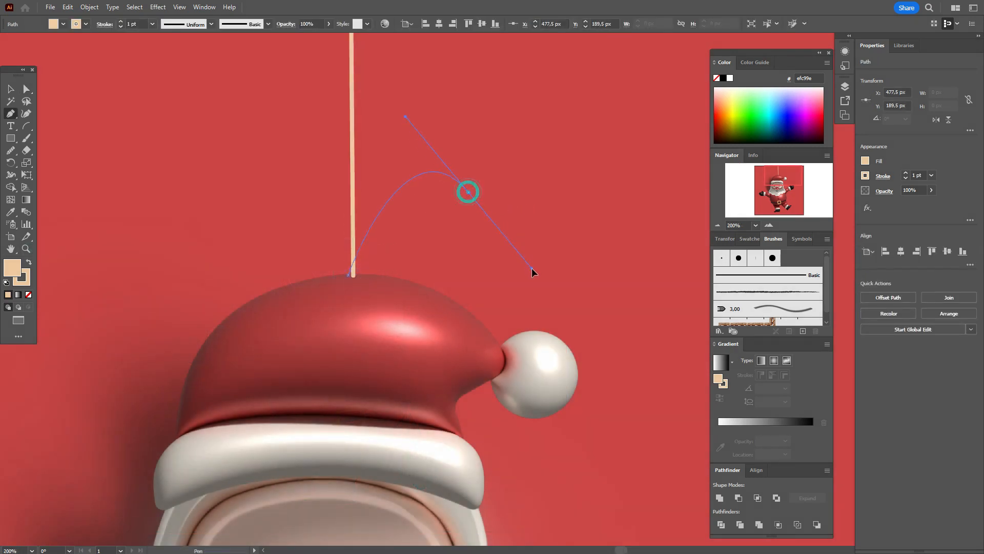
pyautogui.click(348, 276)
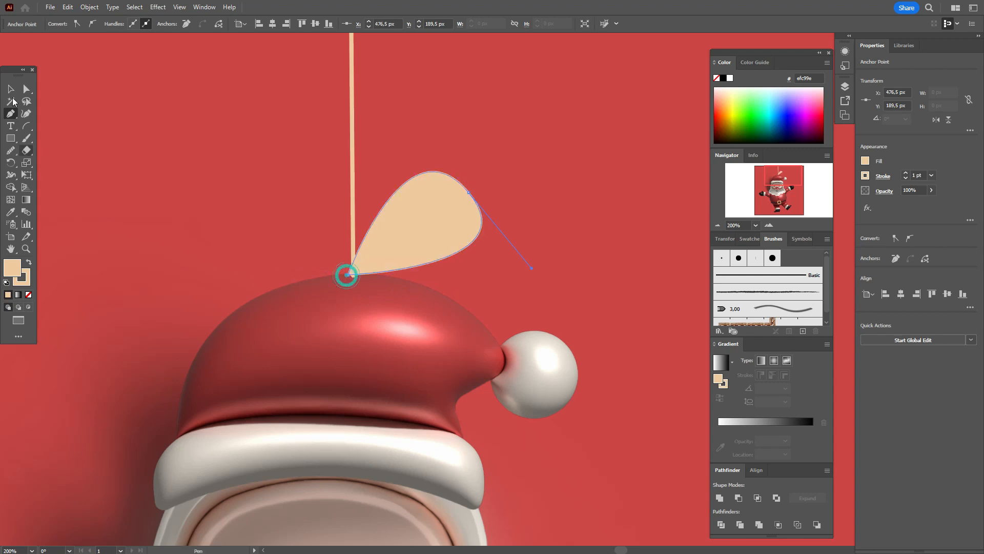
pyautogui.click(29, 295)
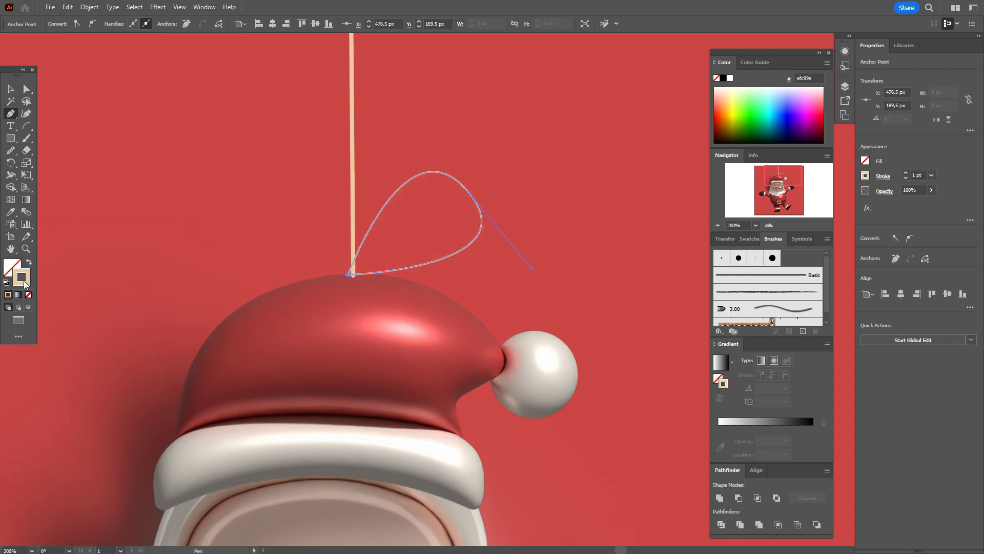
pyautogui.click(12, 90)
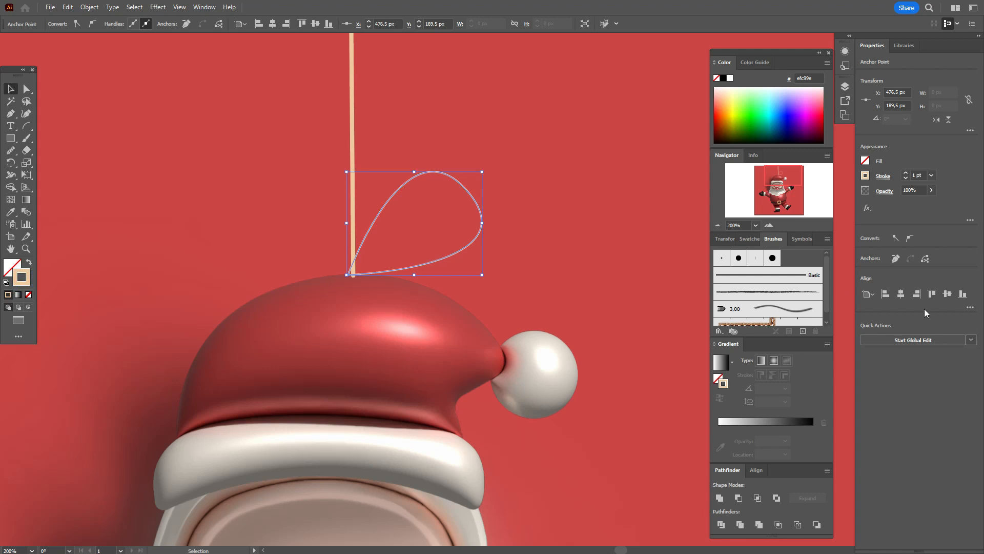
pyautogui.click(723, 257)
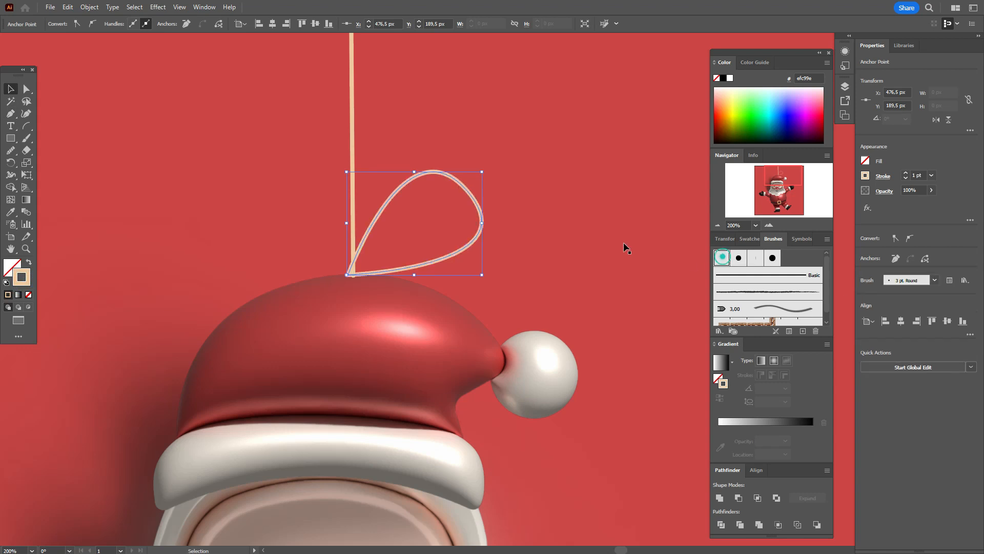
# Reflect a copy of the teardrop loop across the vertical axis and place it on the string's other side to form a bow
pyautogui.click(500, 179)
pyautogui.click(466, 248)
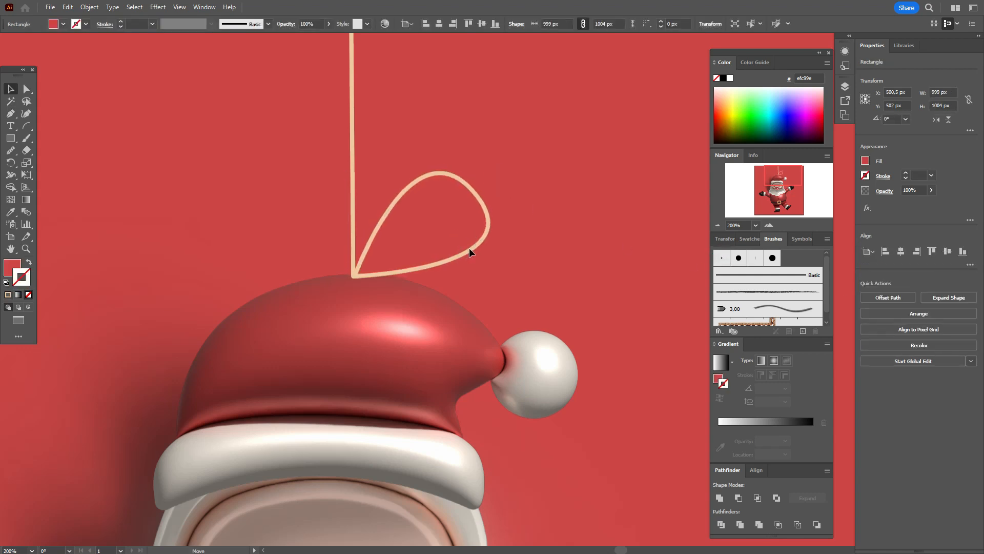
pyautogui.rightClick(470, 248)
pyautogui.moveTo(543, 467)
pyautogui.click(639, 410)
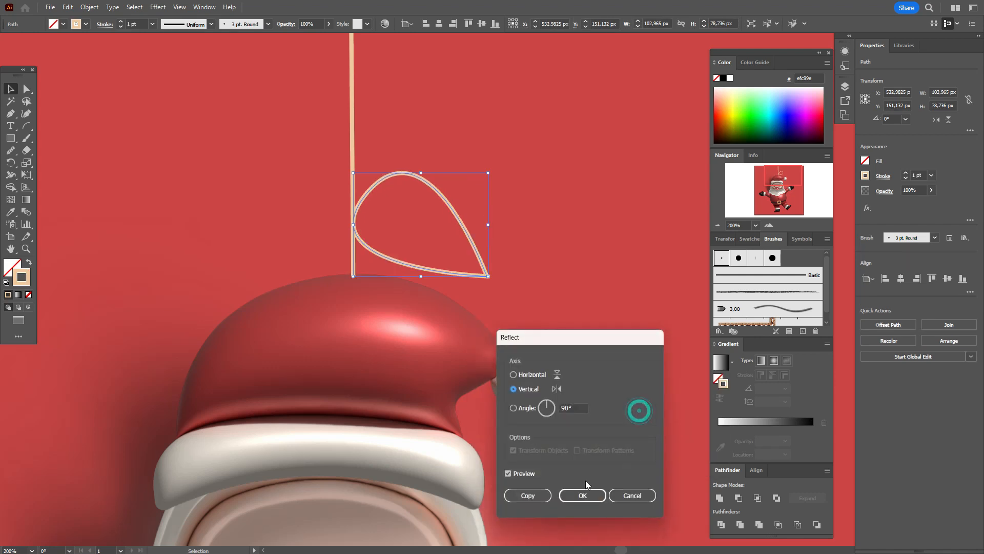
pyautogui.click(533, 494)
pyautogui.moveTo(462, 275); pyautogui.dragTo(328, 274)
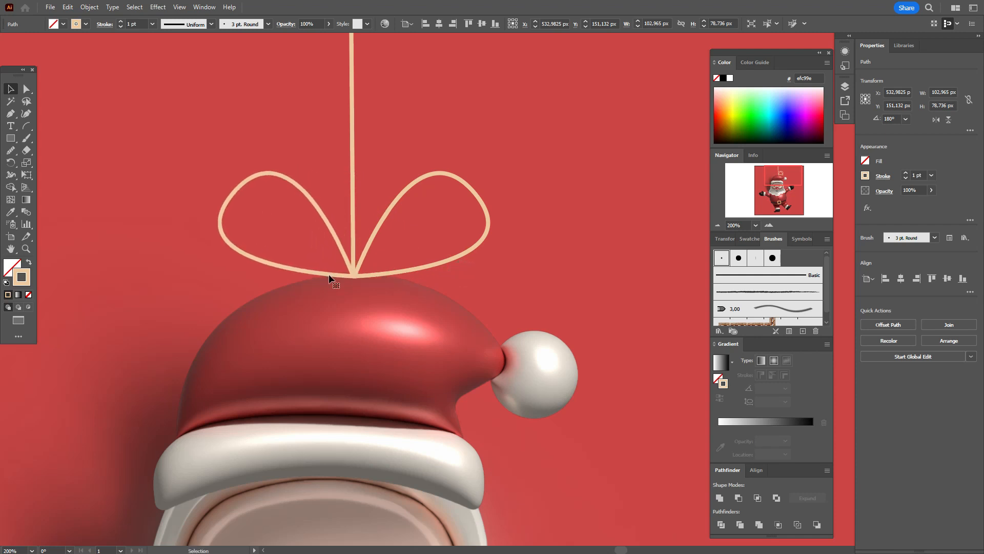
pyautogui.scroll(-3, 593, 244)
pyautogui.click(27, 148)
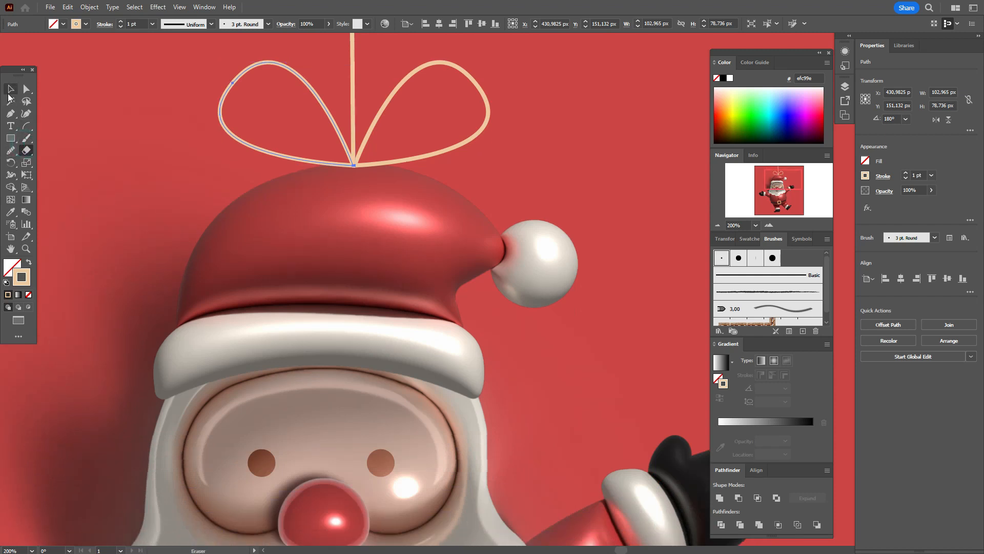
pyautogui.click(11, 90)
pyautogui.click(176, 106)
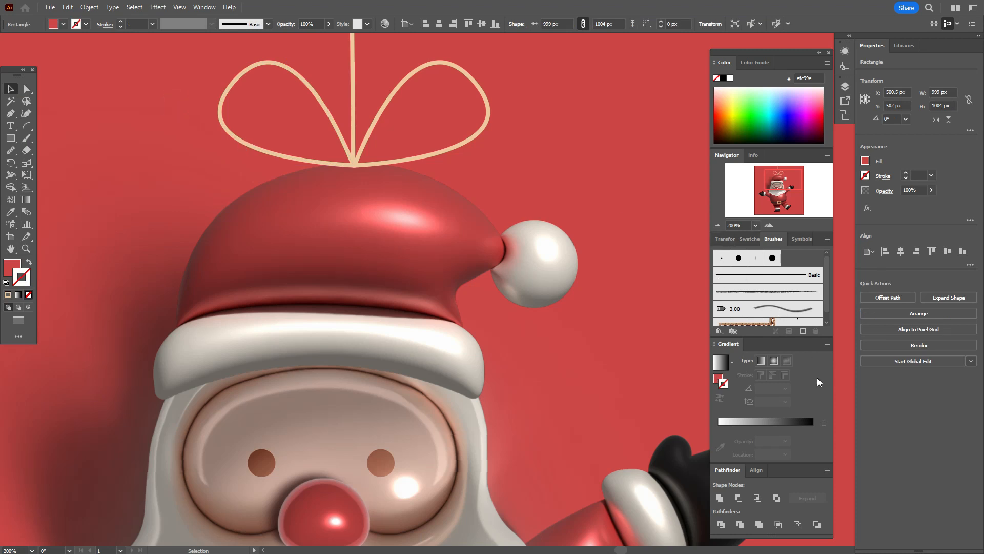
# Paint two wavy bow tails over the hat from the knot, without fill and stroked in efc99e with the 3 pt. Round brush
pyautogui.click(9, 250)
pyautogui.moveTo(123, 247); pyautogui.dragTo(529, 255)
pyautogui.click(64, 118)
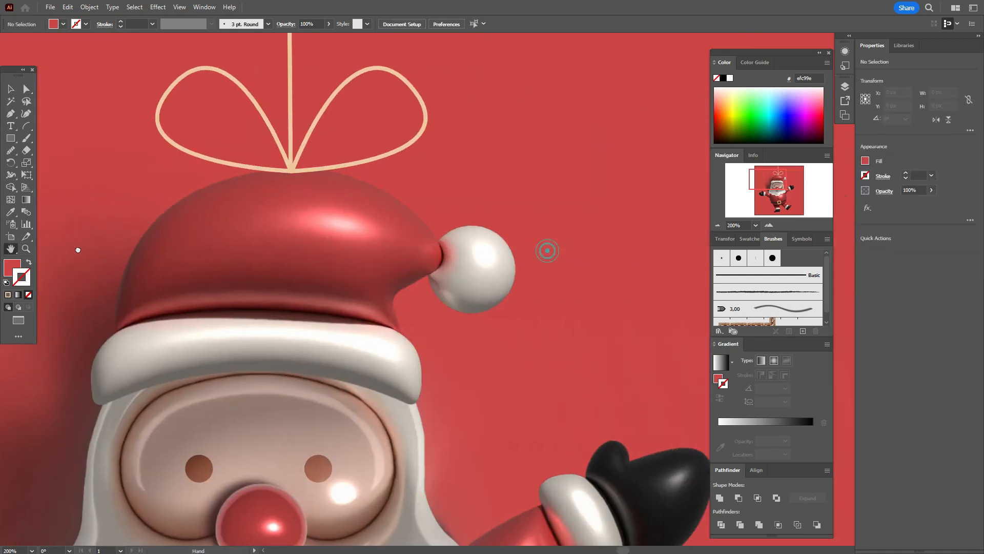
pyautogui.moveTo(545, 248); pyautogui.dragTo(593, 256)
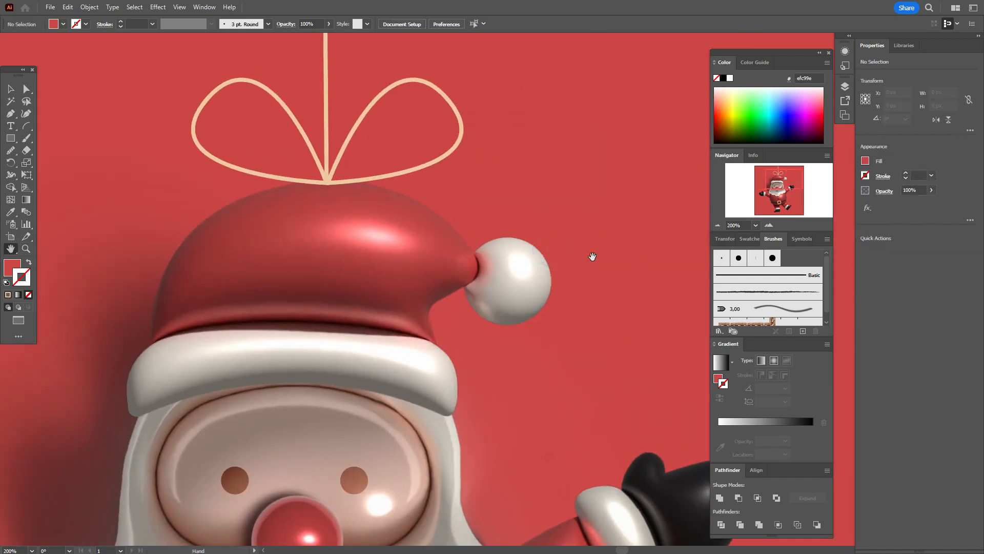
pyautogui.click(749, 240)
pyautogui.click(777, 275)
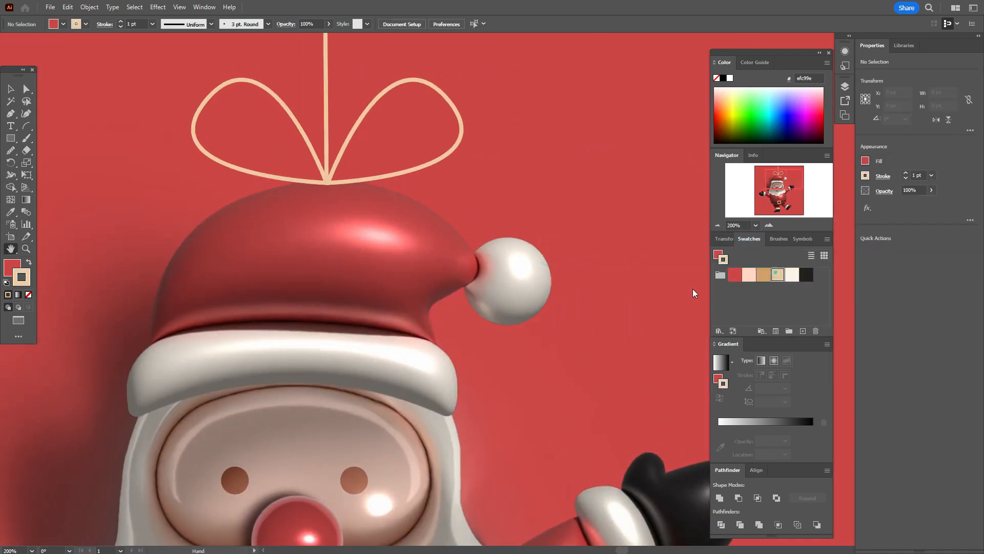
pyautogui.click(28, 294)
pyautogui.click(26, 138)
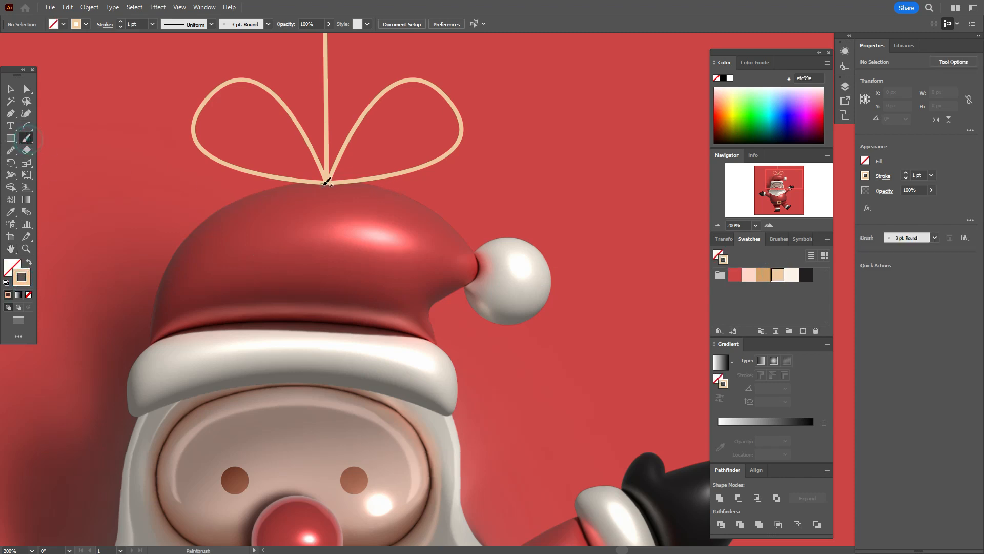
pyautogui.moveTo(329, 186); pyautogui.dragTo(368, 224)
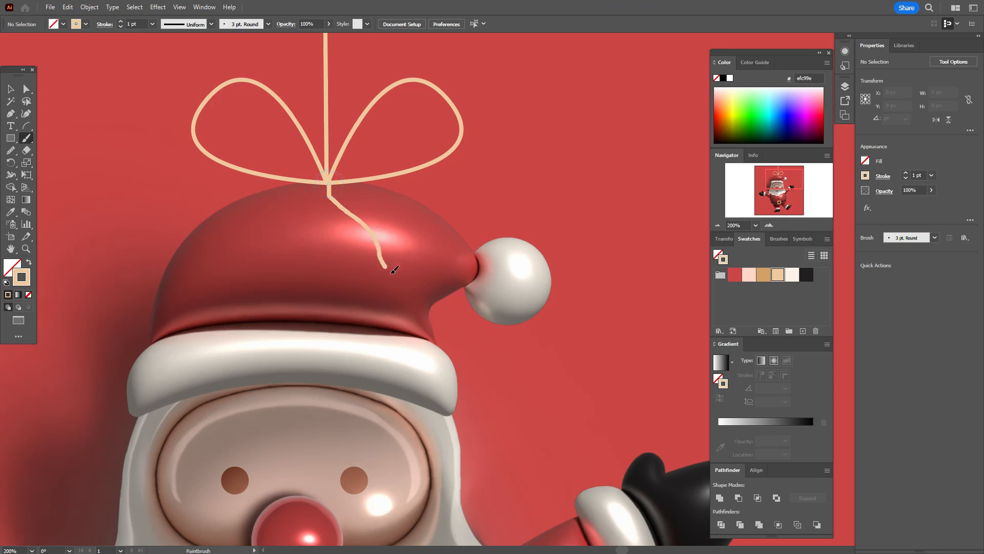
pyautogui.moveTo(394, 270); pyautogui.dragTo(428, 283)
pyautogui.moveTo(326, 180); pyautogui.dragTo(247, 291)
# Move the left bow tail about 2 px right and 1 px down so its upper end meets the knot
pyautogui.click(8, 92)
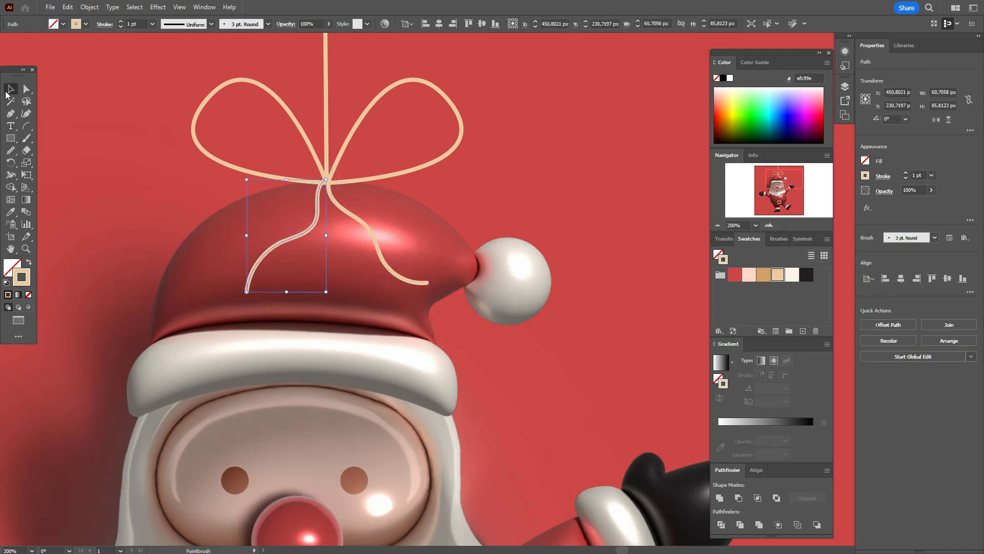
pyautogui.click(561, 159)
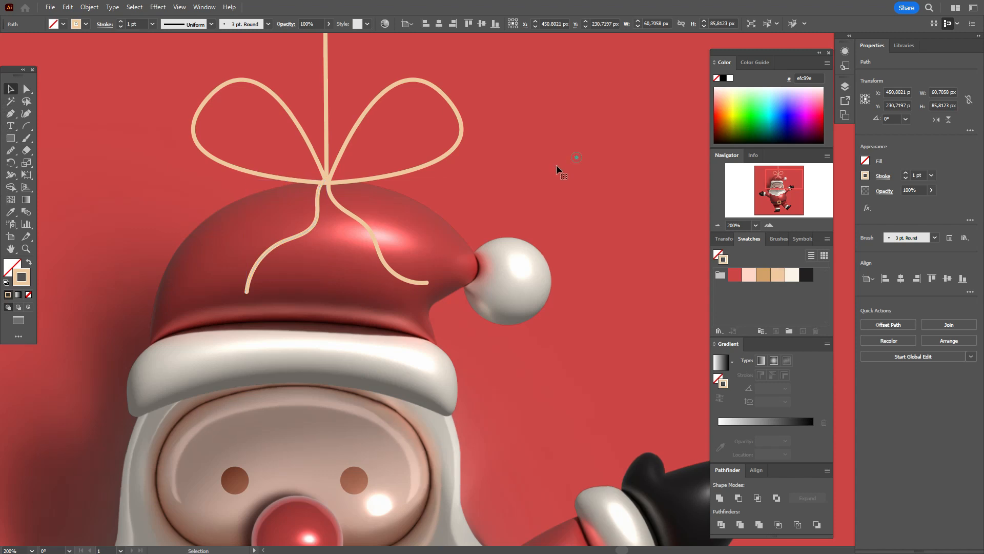
pyautogui.click(317, 224)
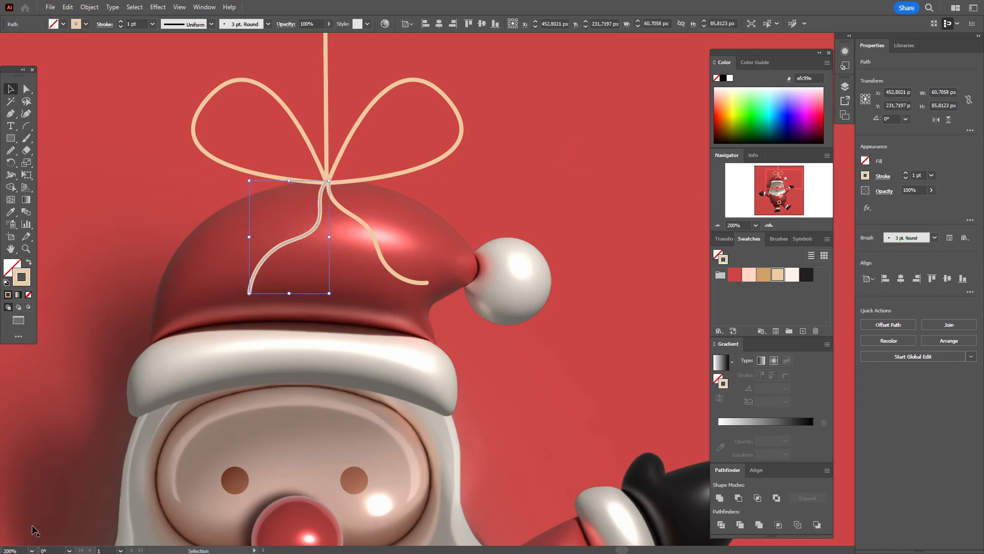